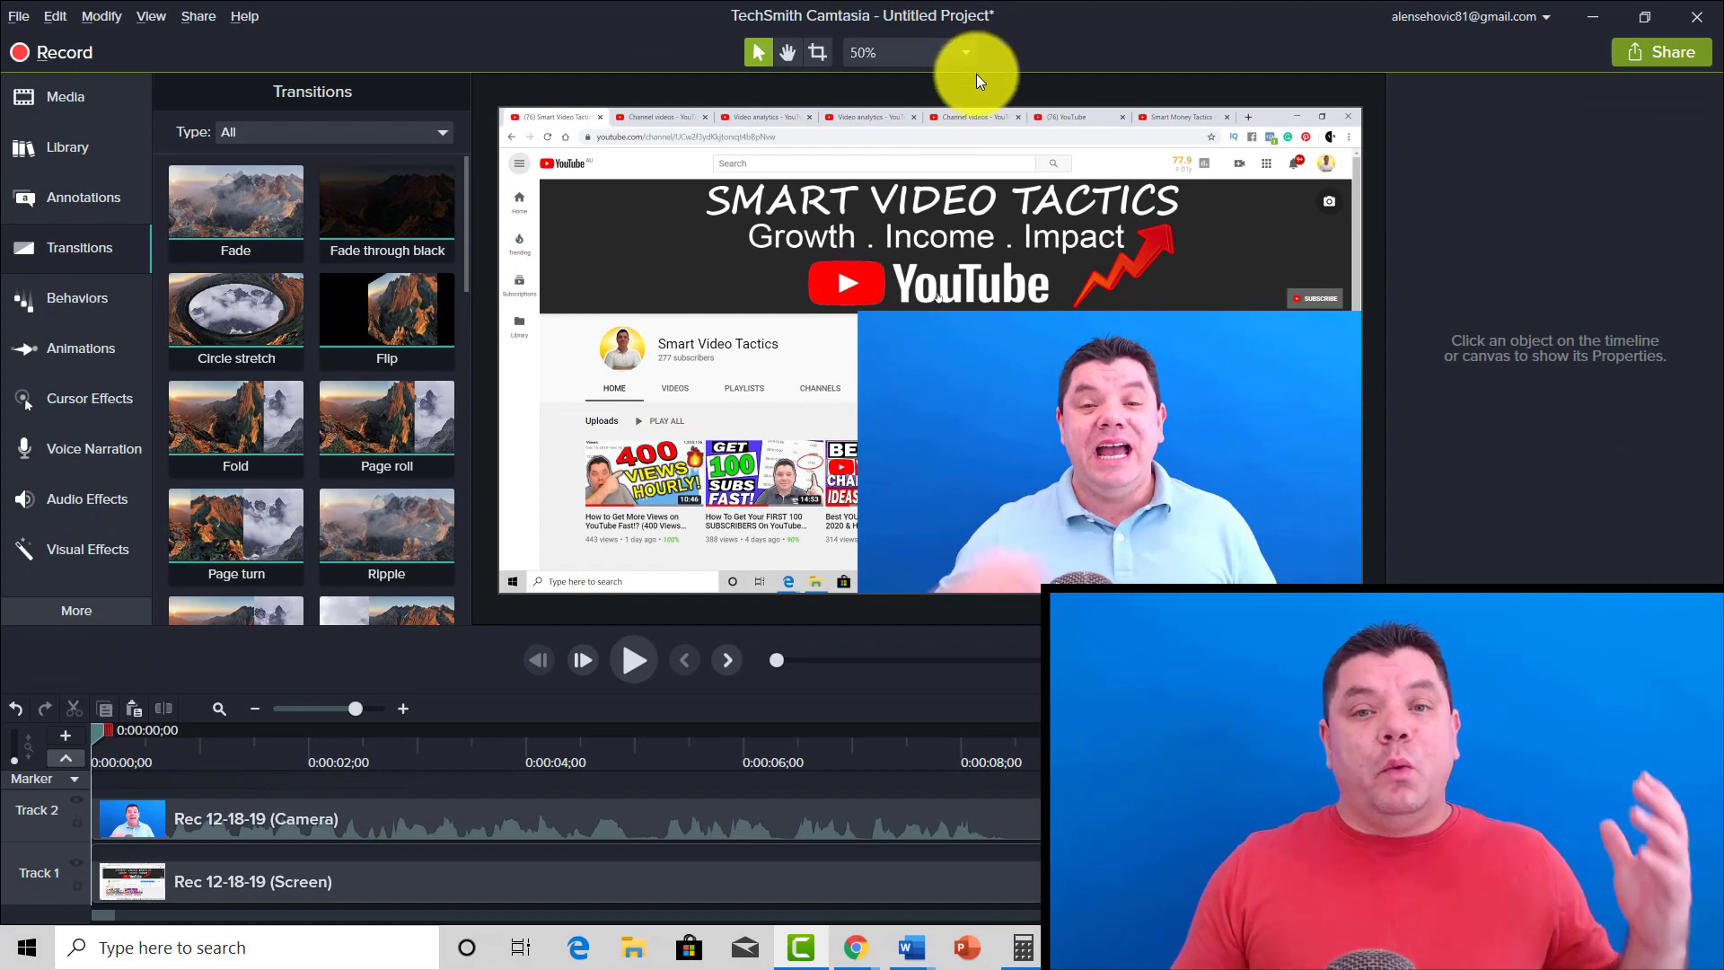
Switch to the browser to view the Smart Video Tactics YouTube channel page, and return to Camtasia.
key("alt+Tab")
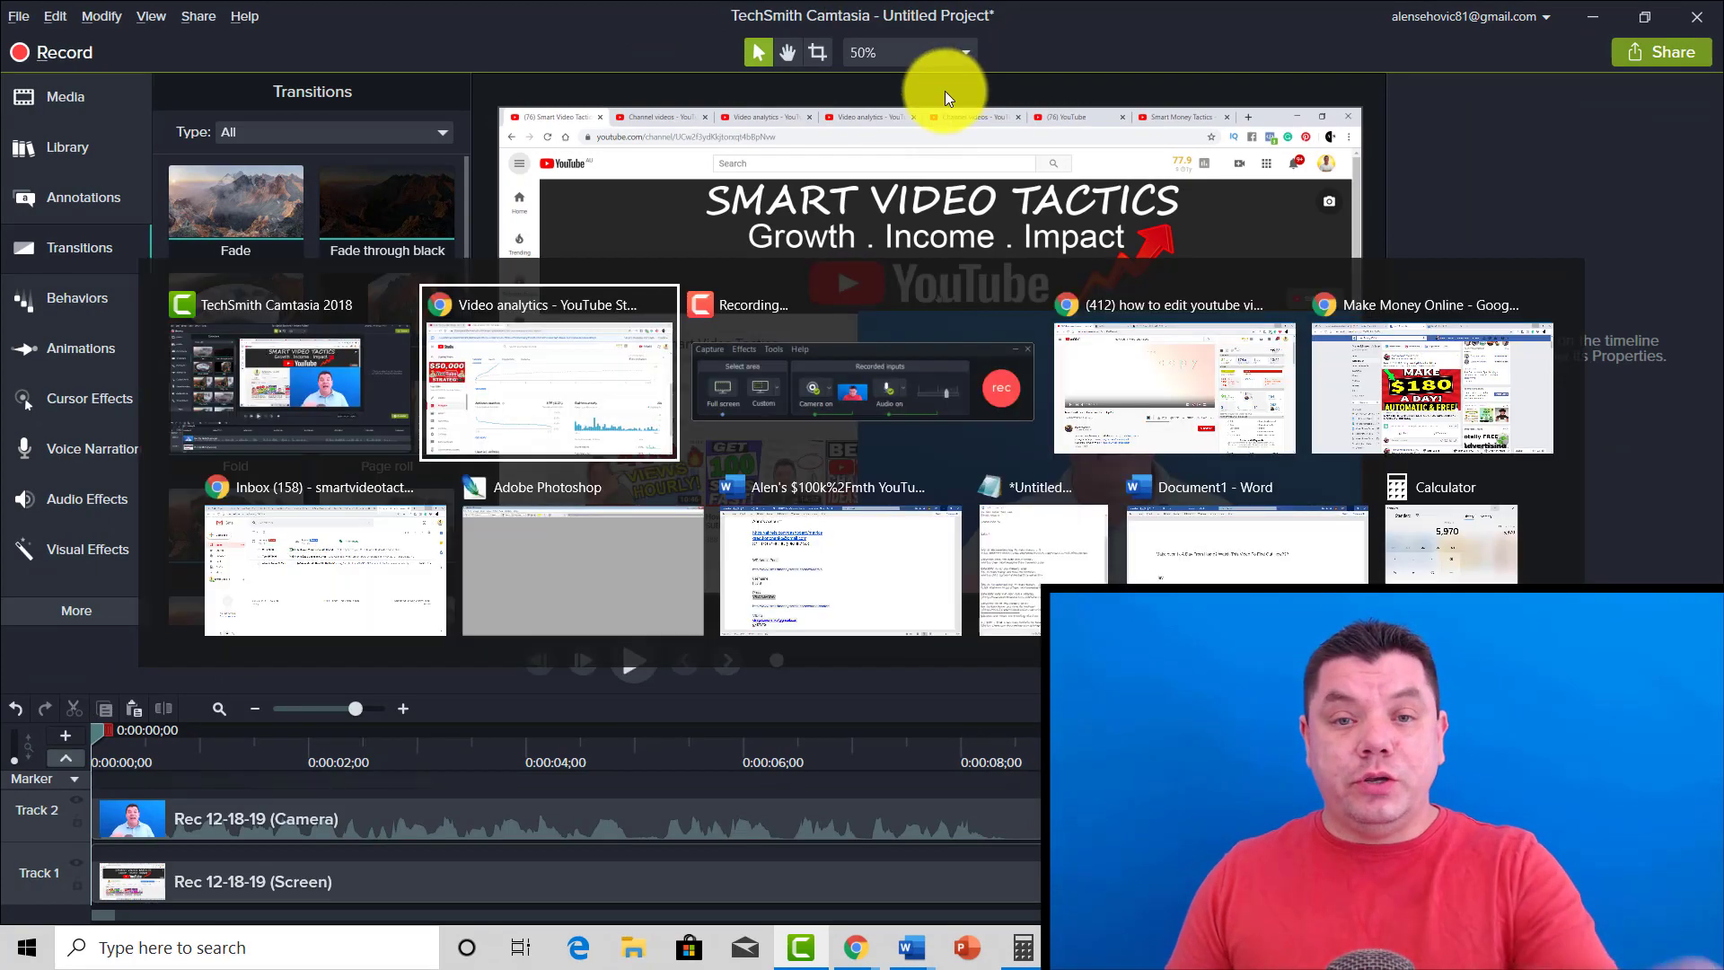
left_click(113, 14)
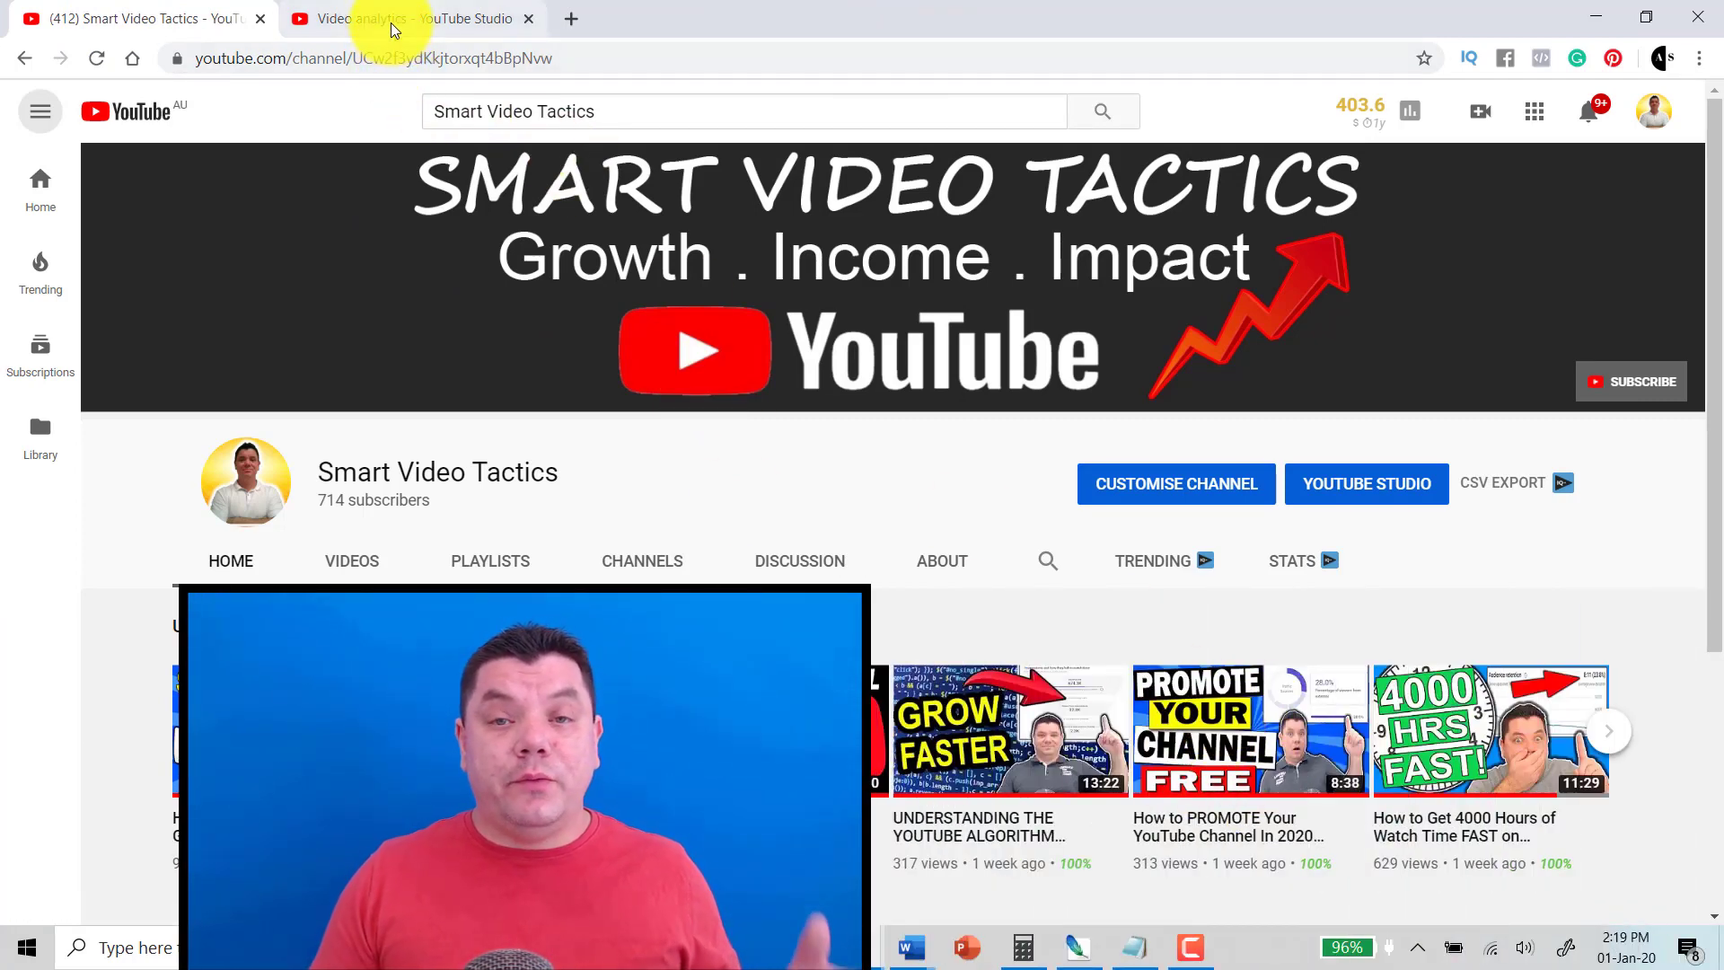
key("alt+Tab")
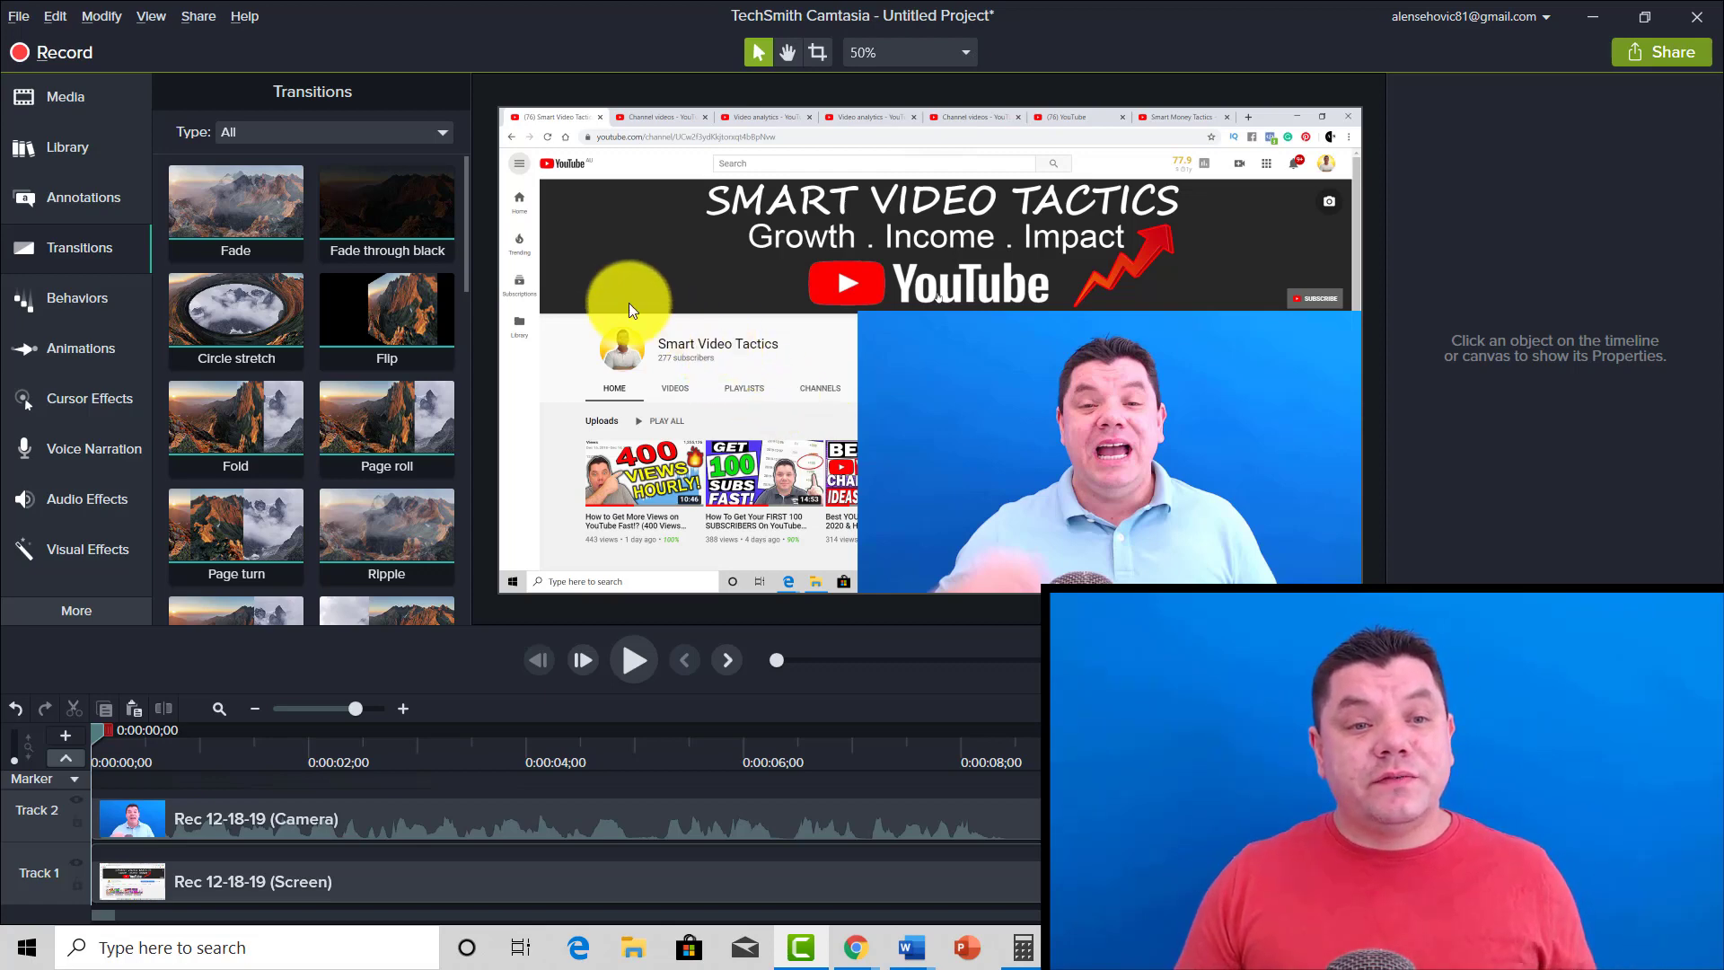
Open the media bin and examine the recorded clip Rec 12-18-19.trec.
left_click(81, 94)
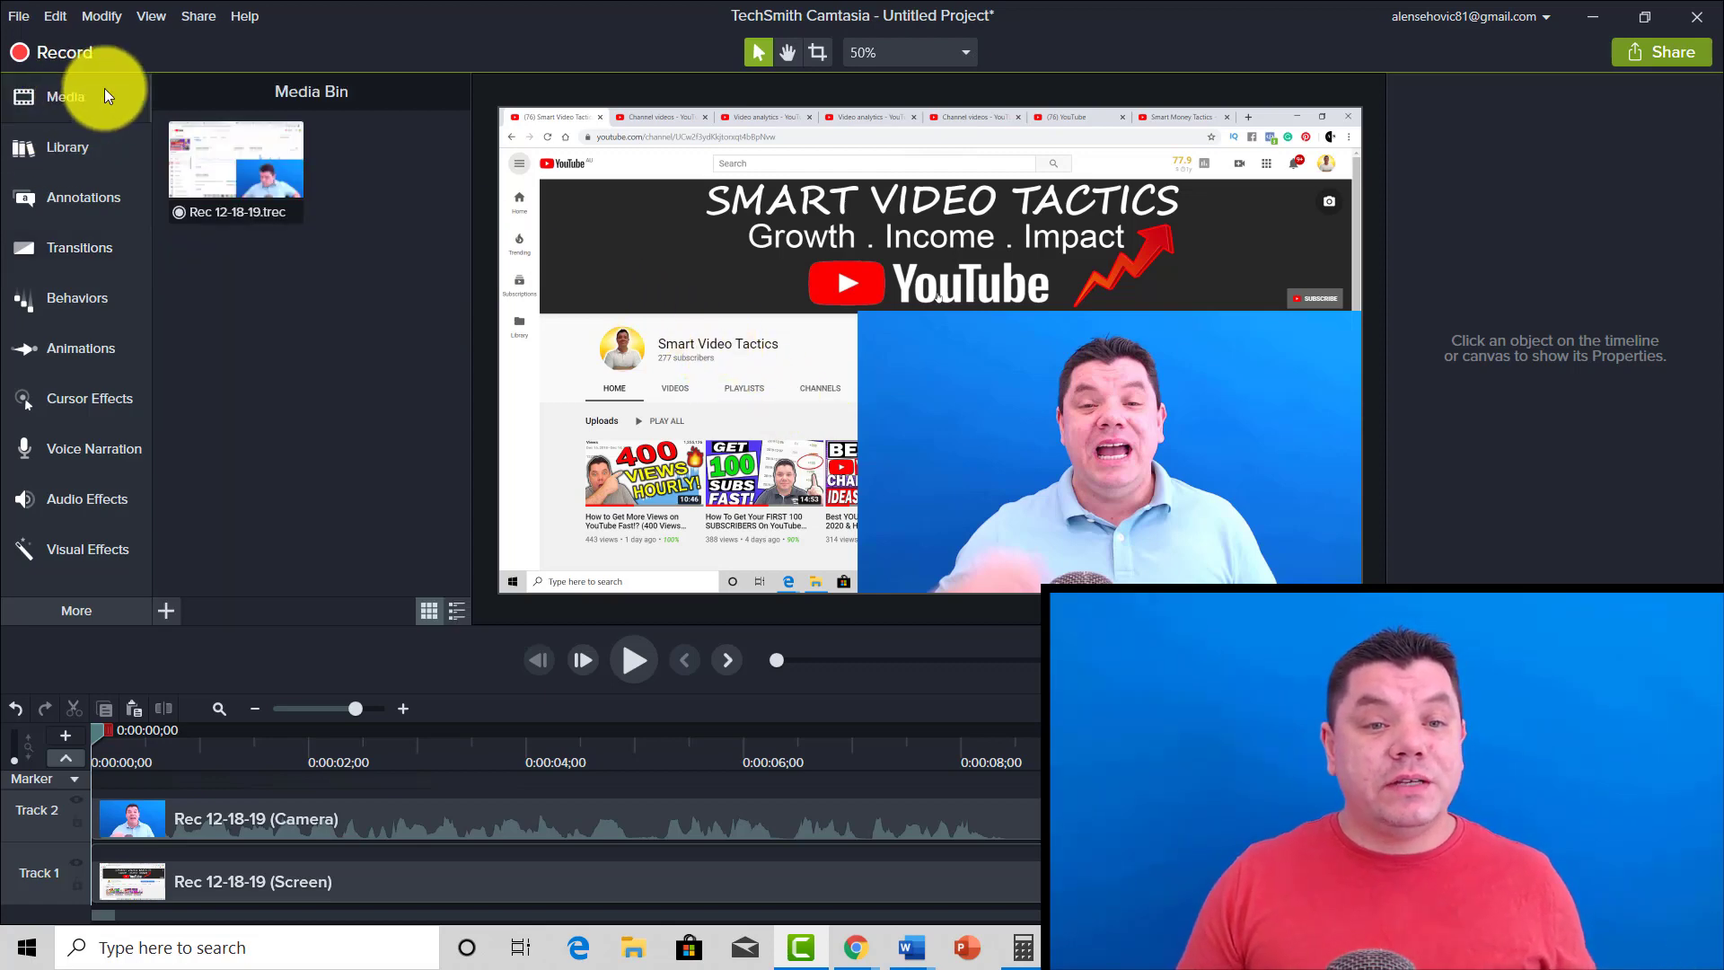
left_click(263, 157)
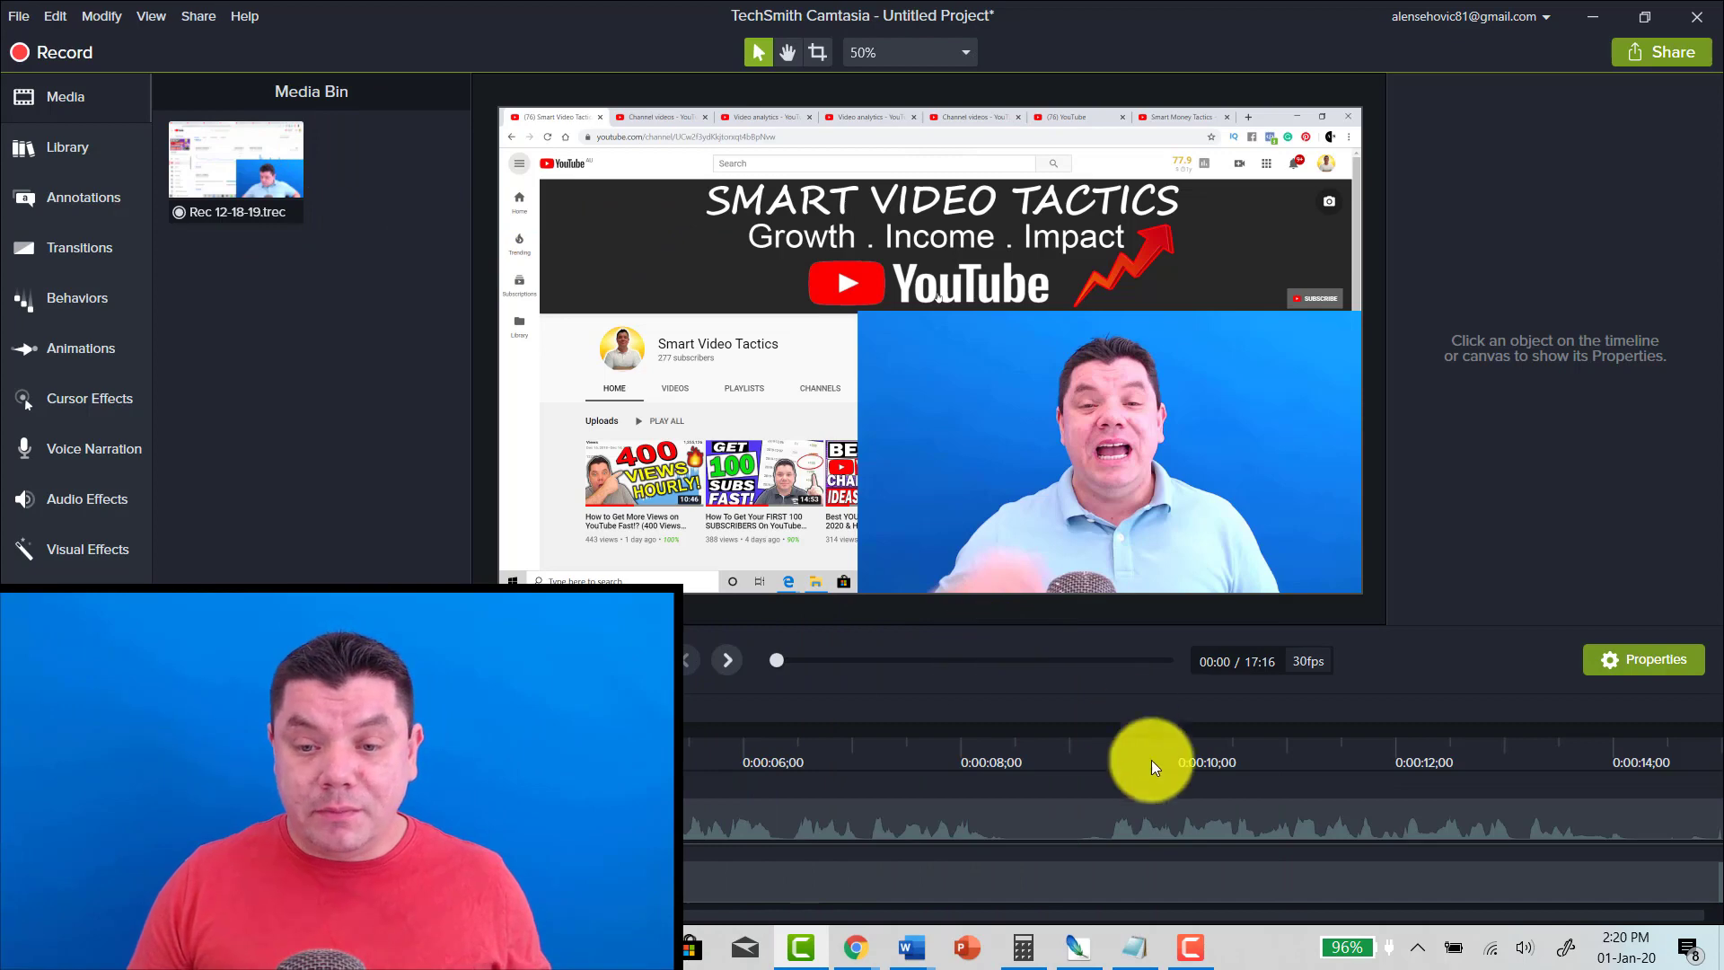
left_click(1191, 945)
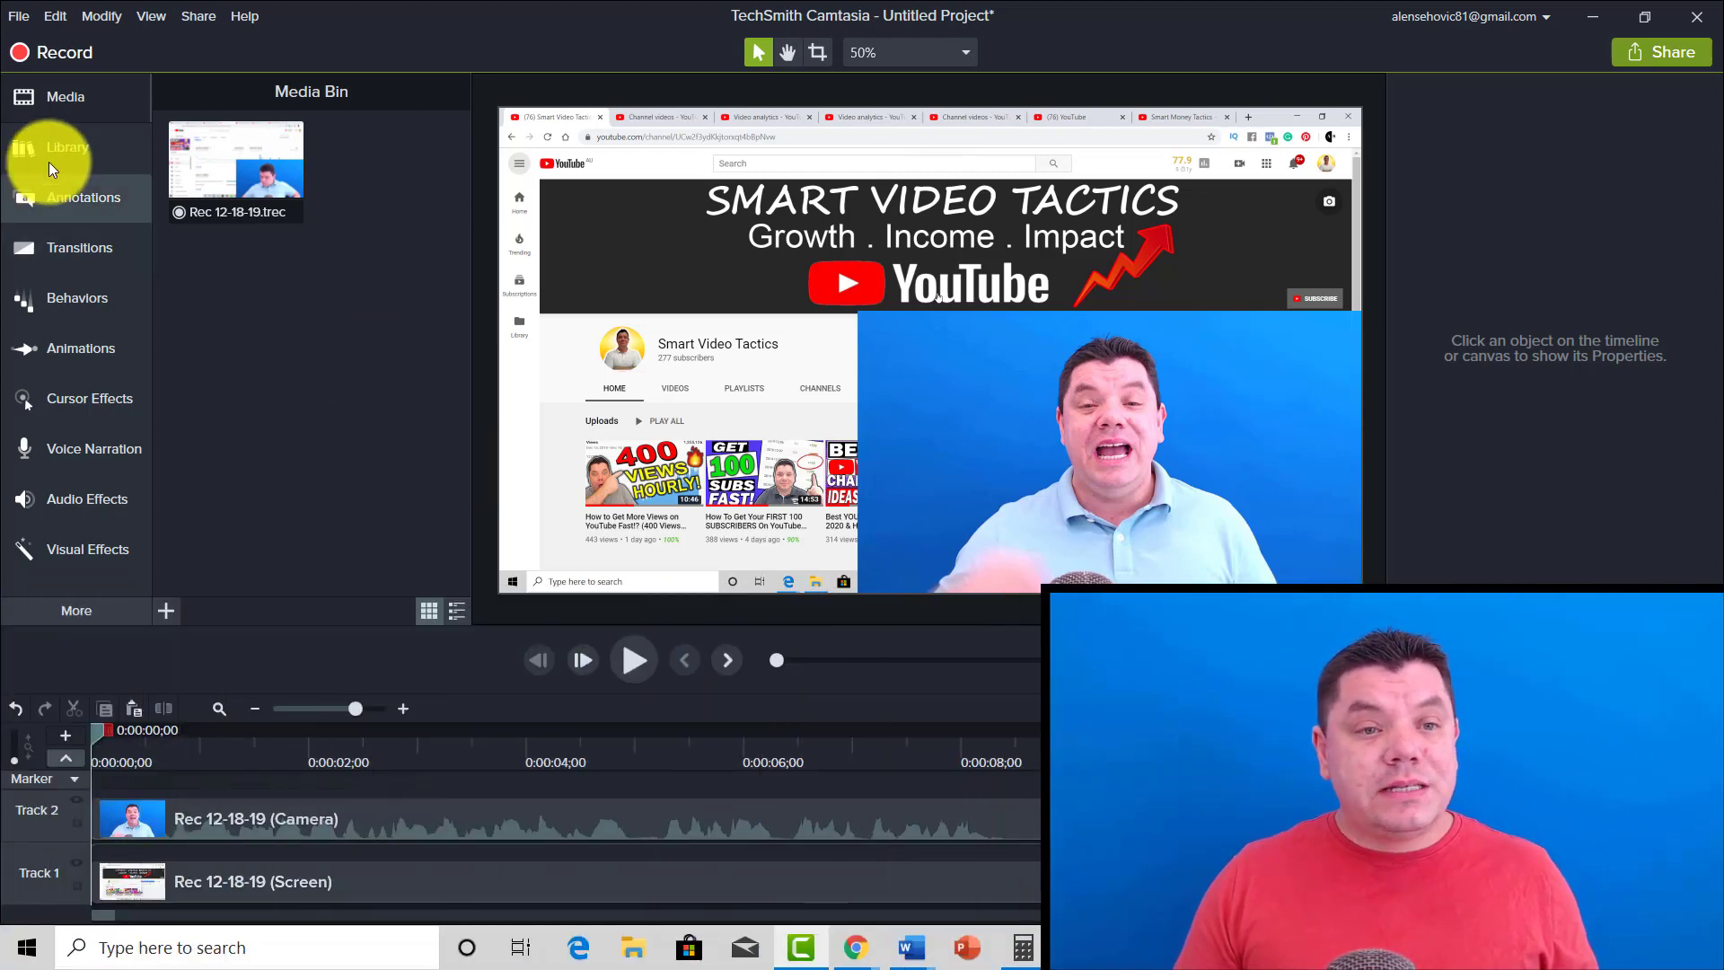
Open the asset library and look at the available options for importing media.
left_click(66, 144)
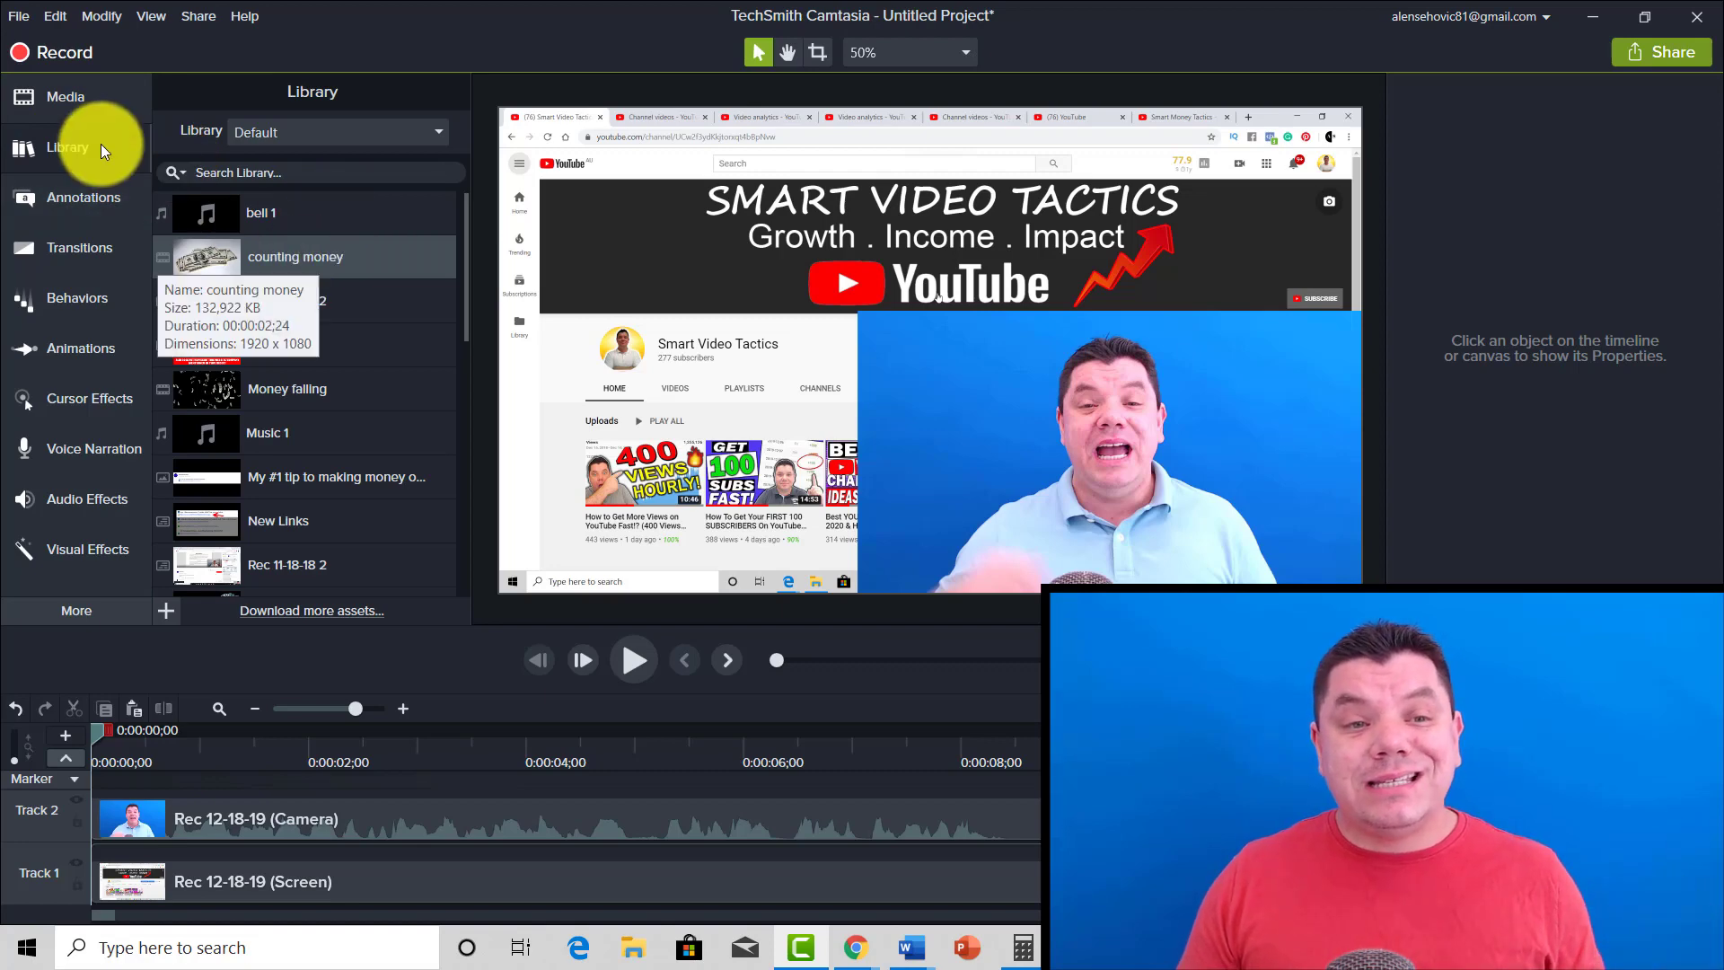
left_click(18, 16)
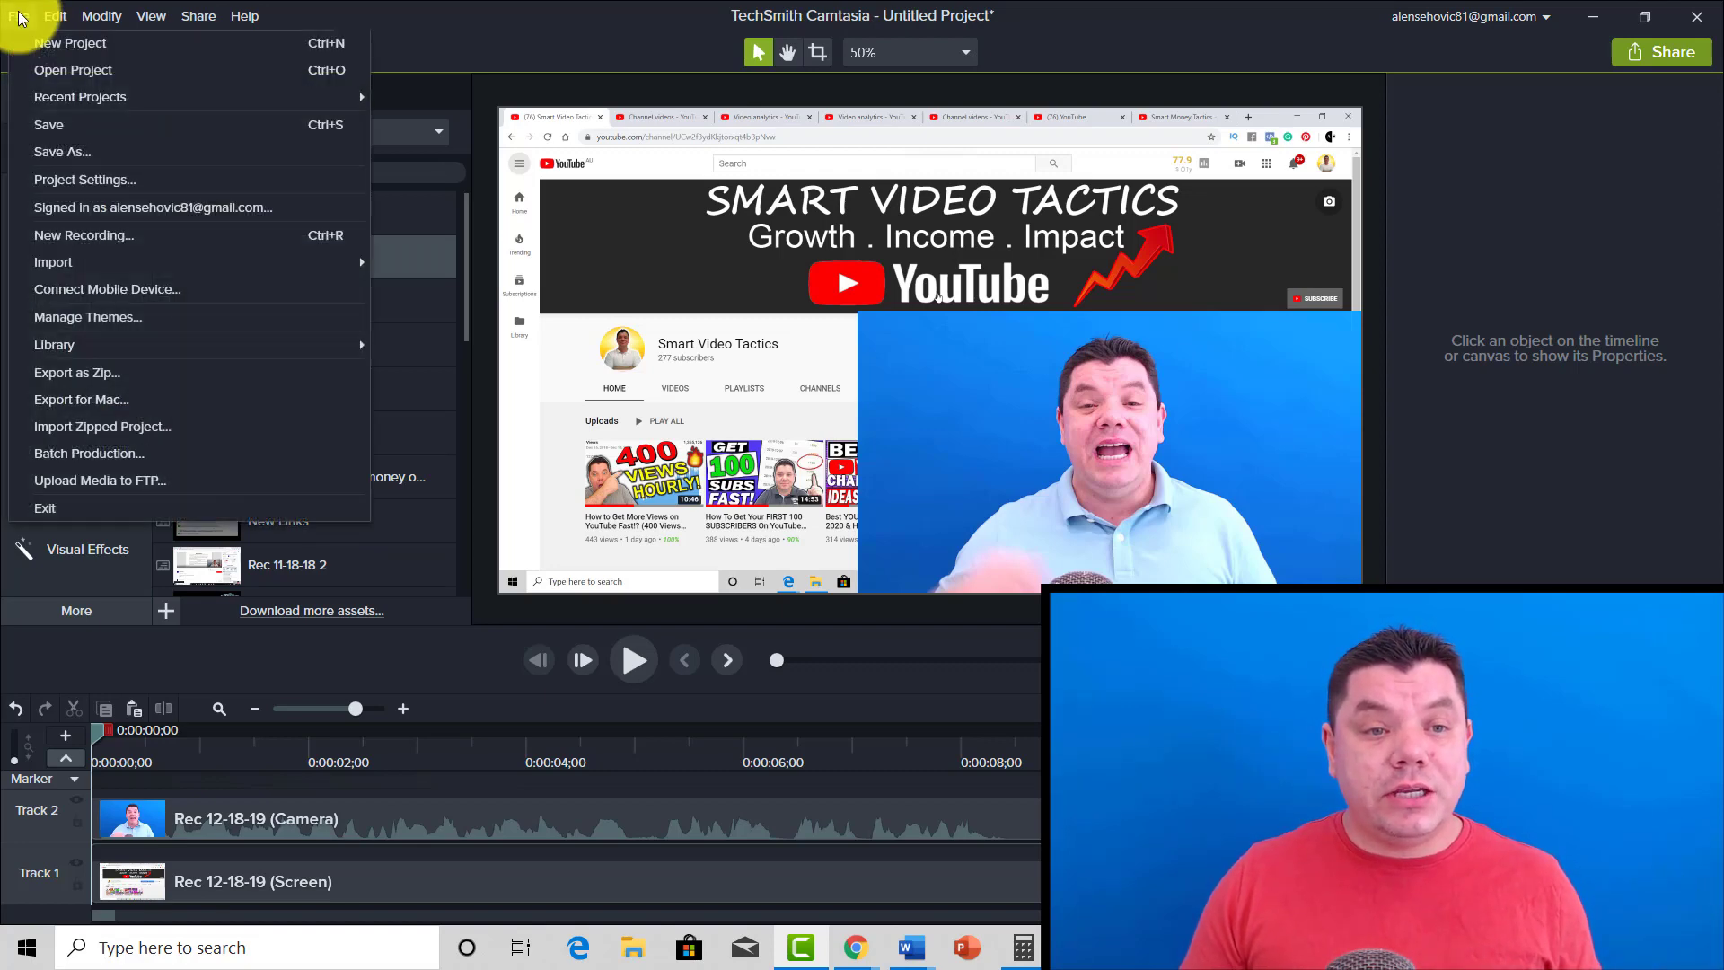
mouse_move(347, 261)
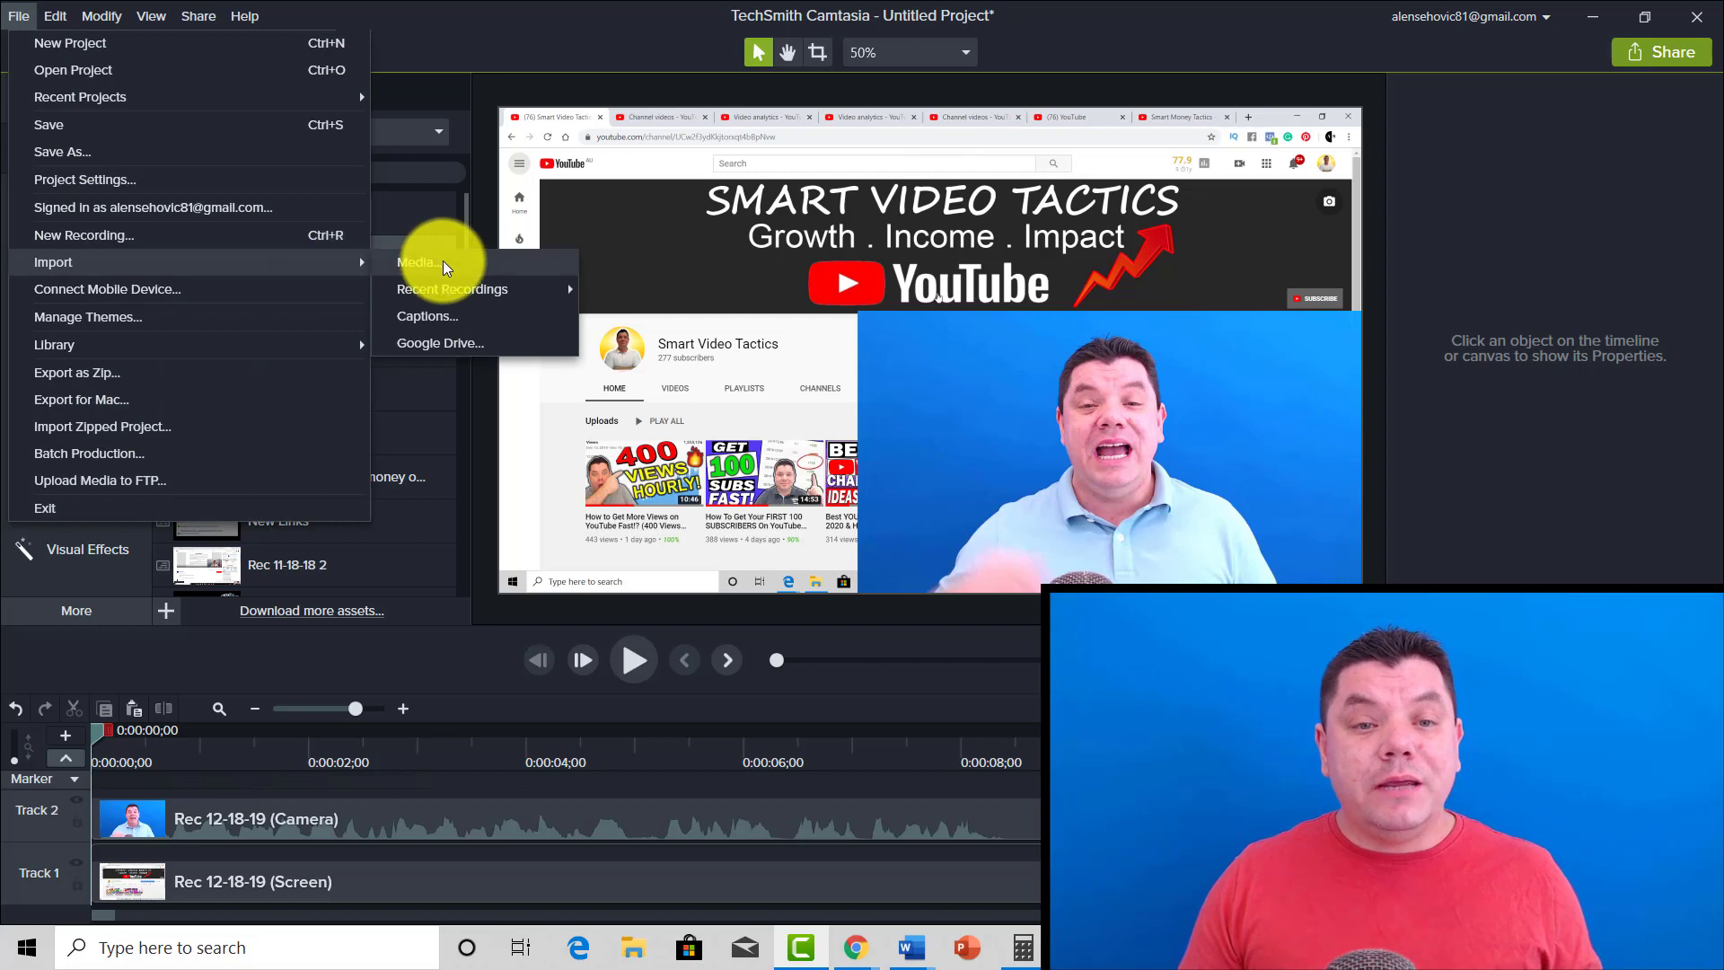
left_click(408, 36)
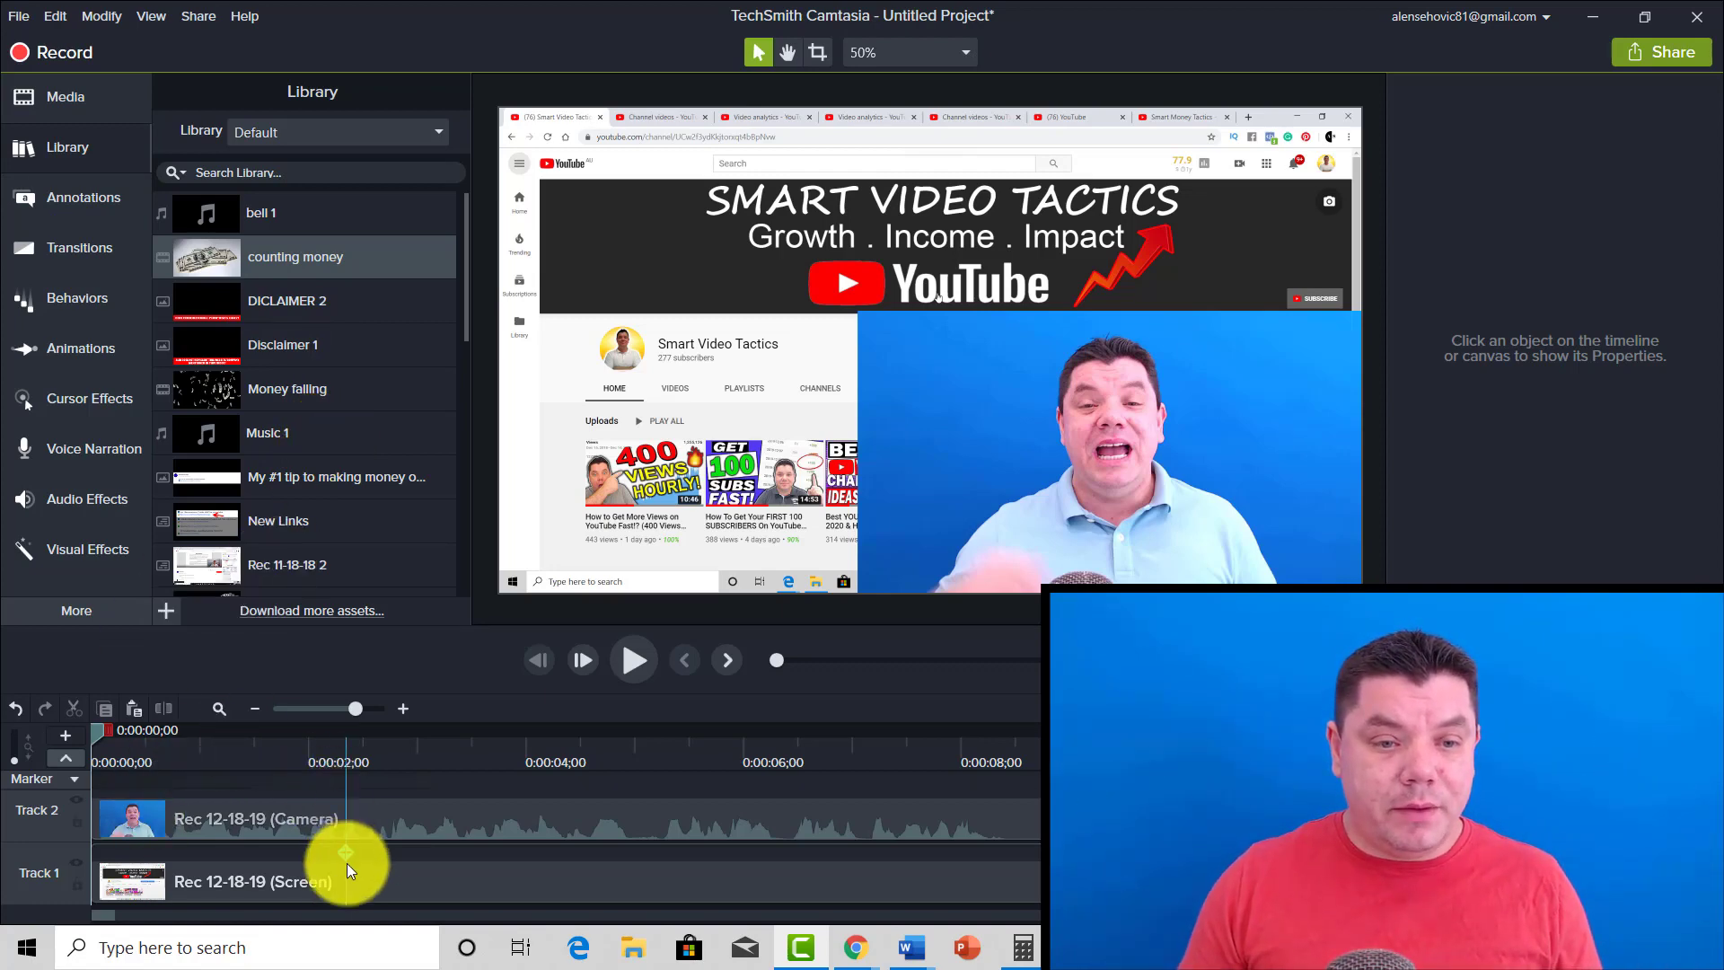
Add the Sub Animated library clip on Track 3 starting at 0:00:01;04 and play back its animation.
left_click_drag(97, 731, 213, 730)
scroll(315, 425, "down", 1)
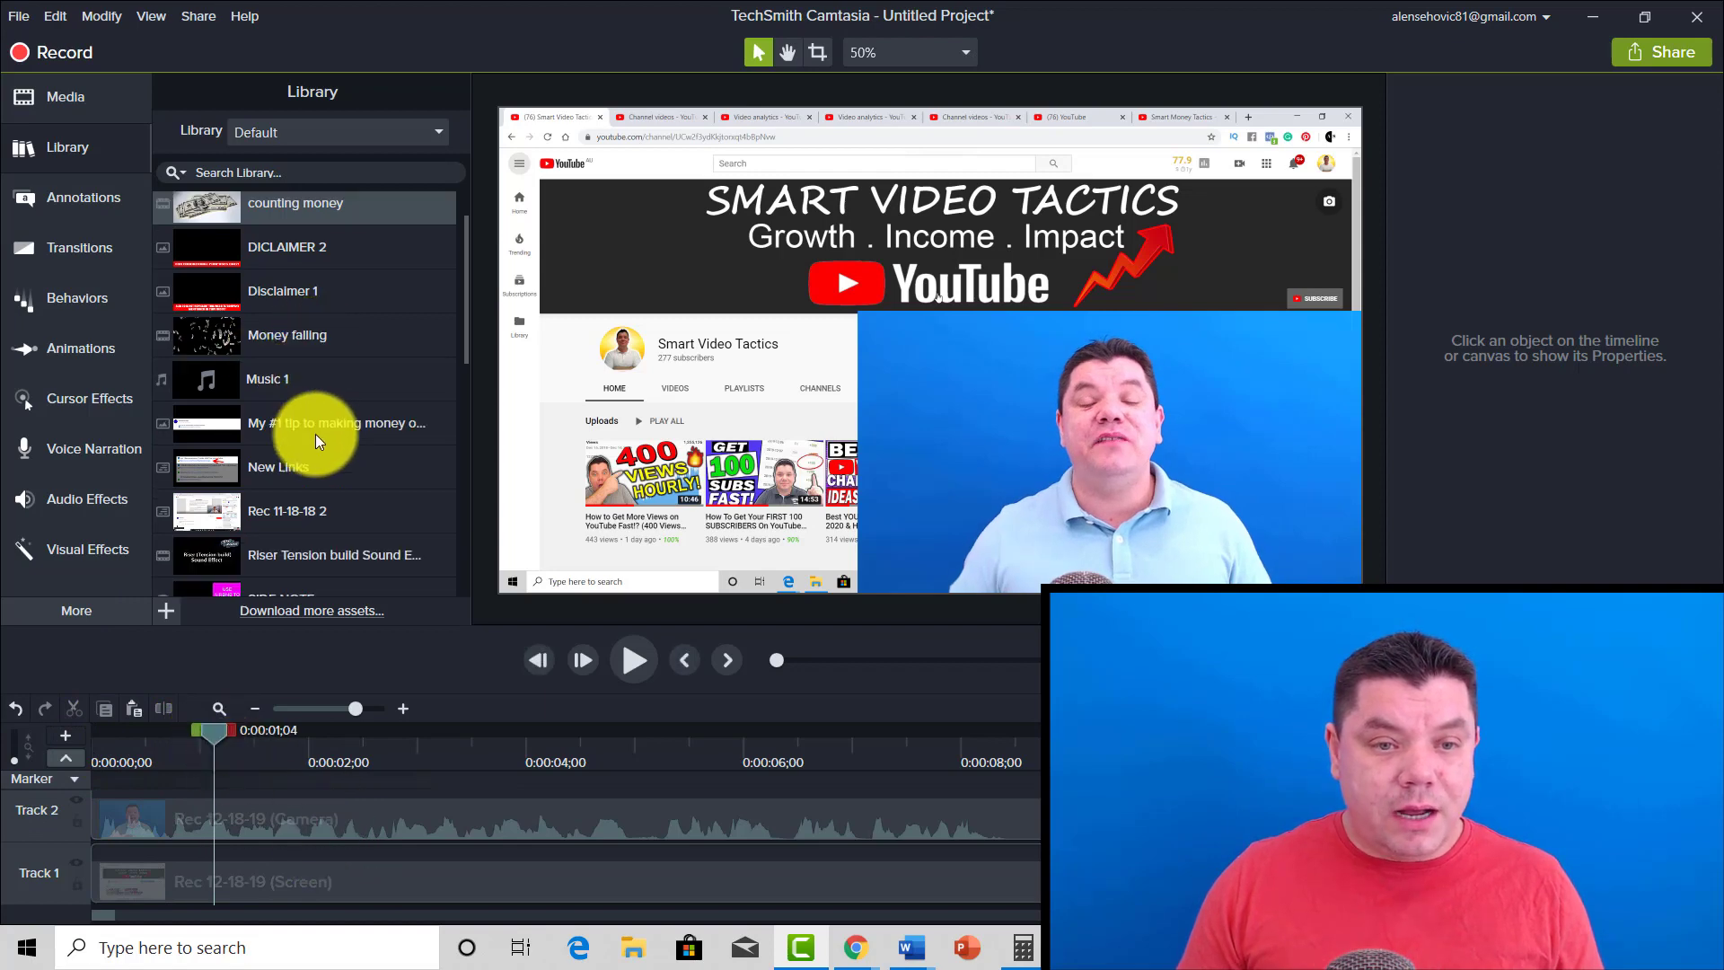
scroll(305, 449, "up", 1)
scroll(312, 337, "down", 12)
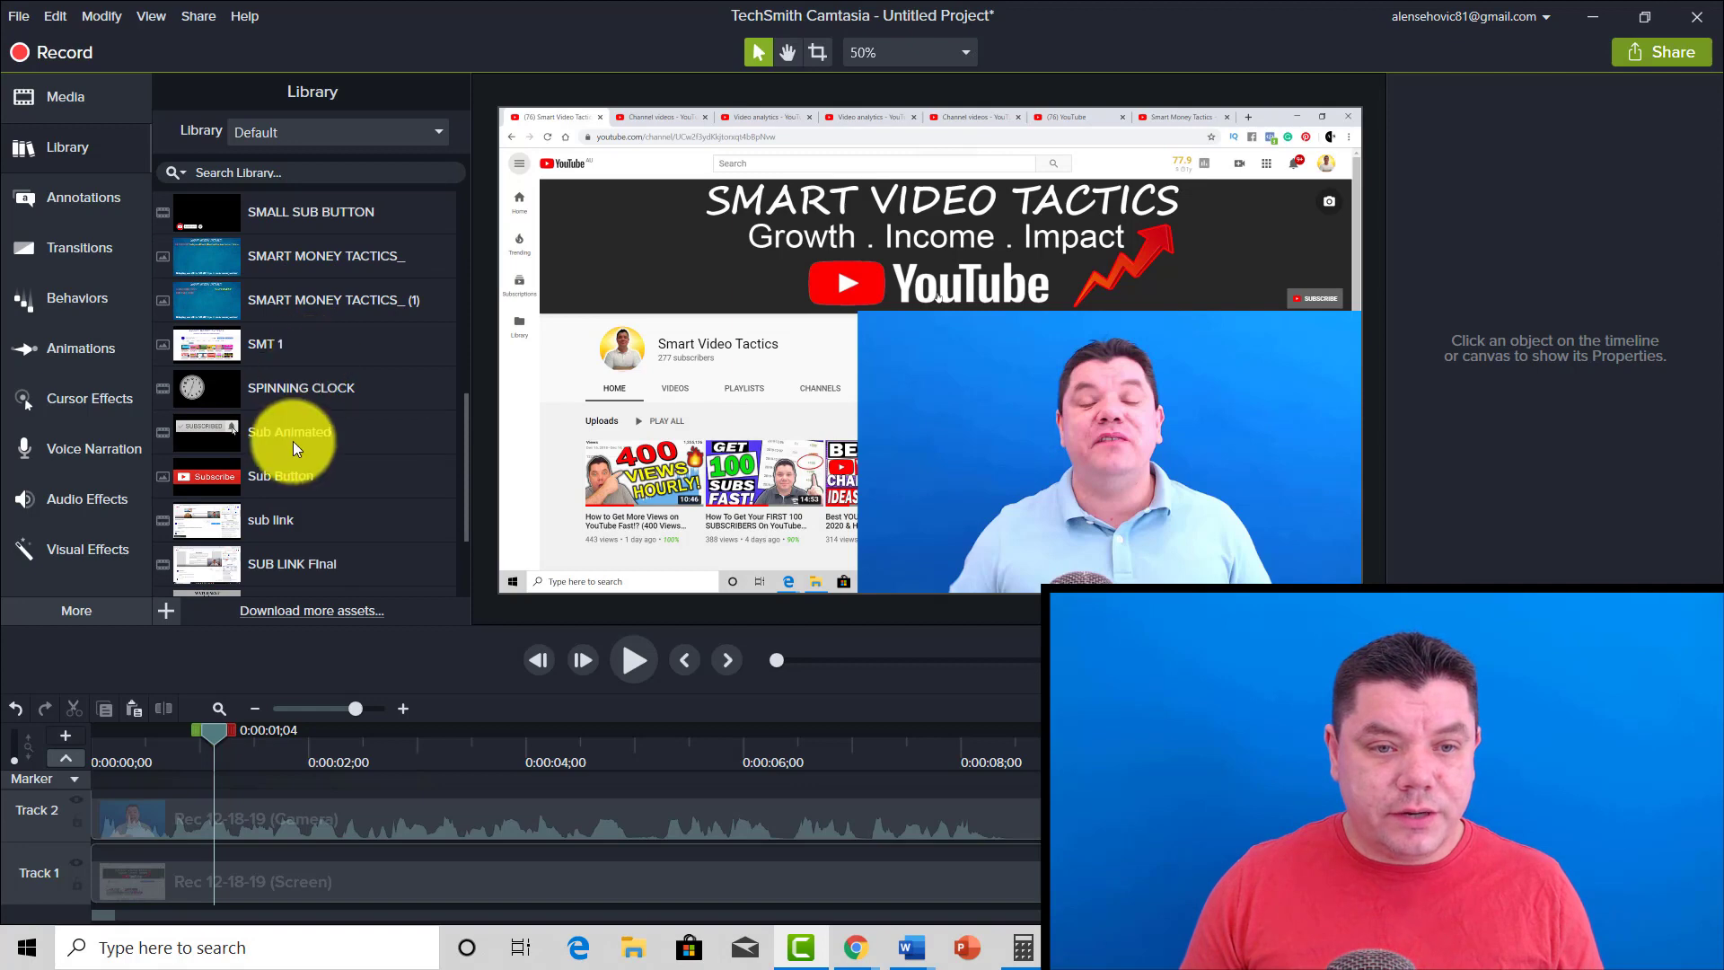
scroll(287, 831, "up", 2)
left_click_drag(288, 431, 243, 860)
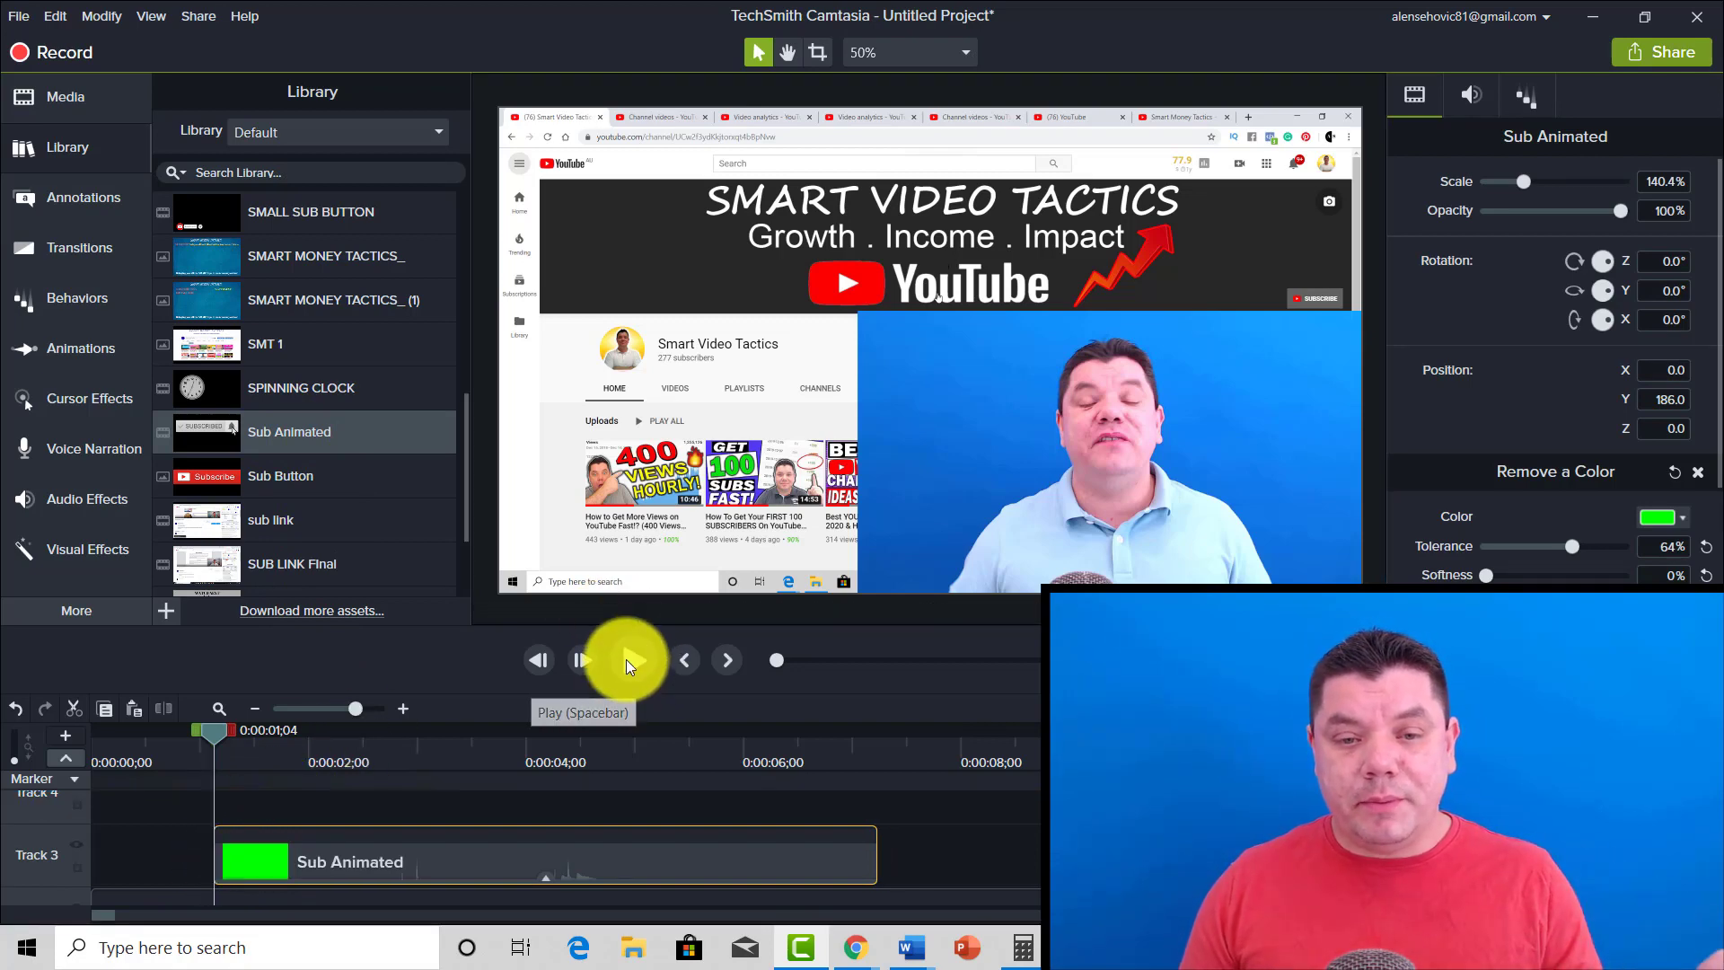
left_click(626, 660)
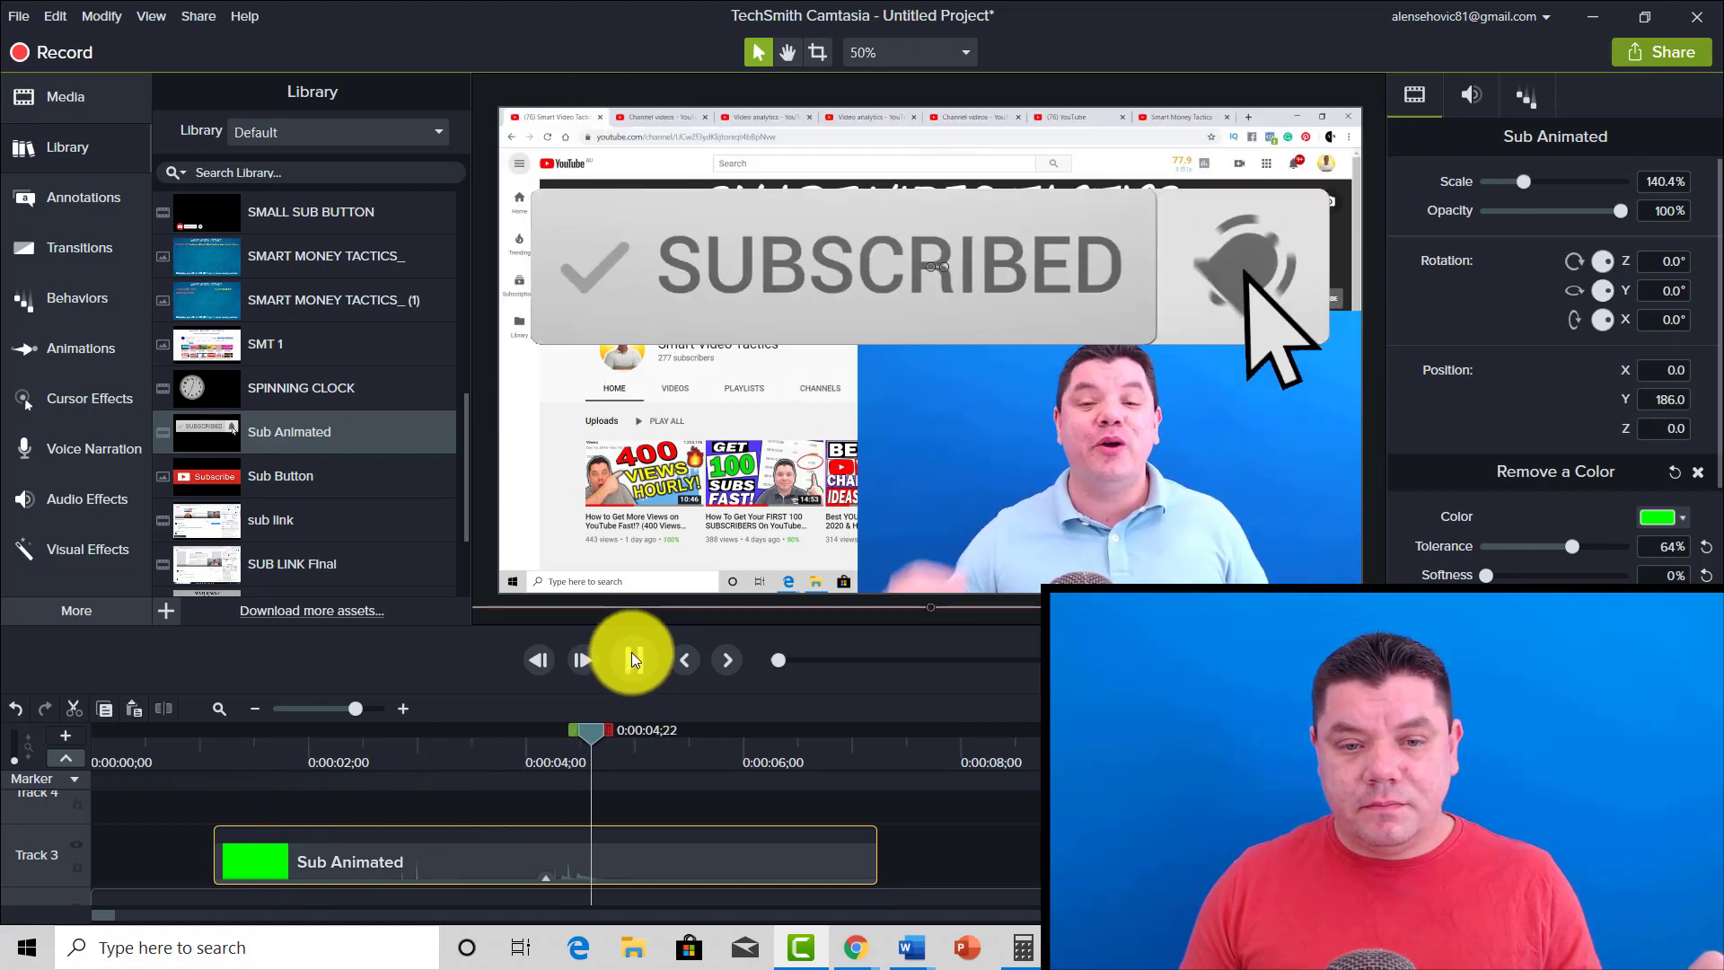
left_click(632, 660)
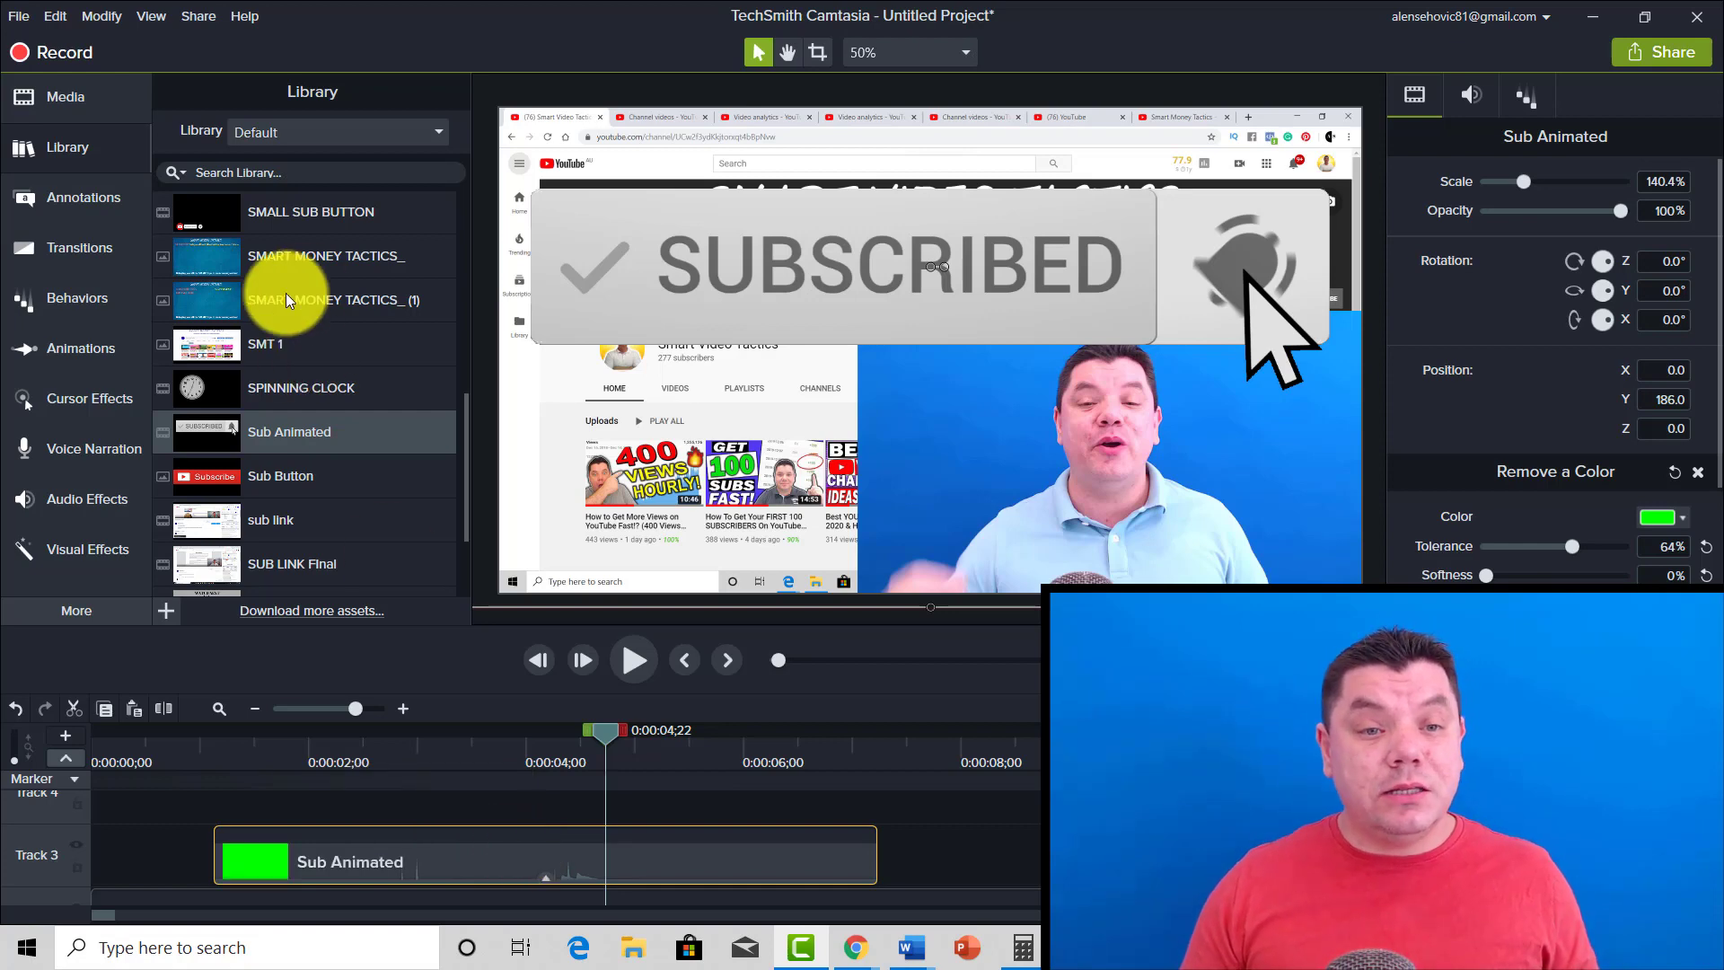
Examine the assets stored in the Default library and the choice of other libraries.
scroll(318, 400, "up", 4)
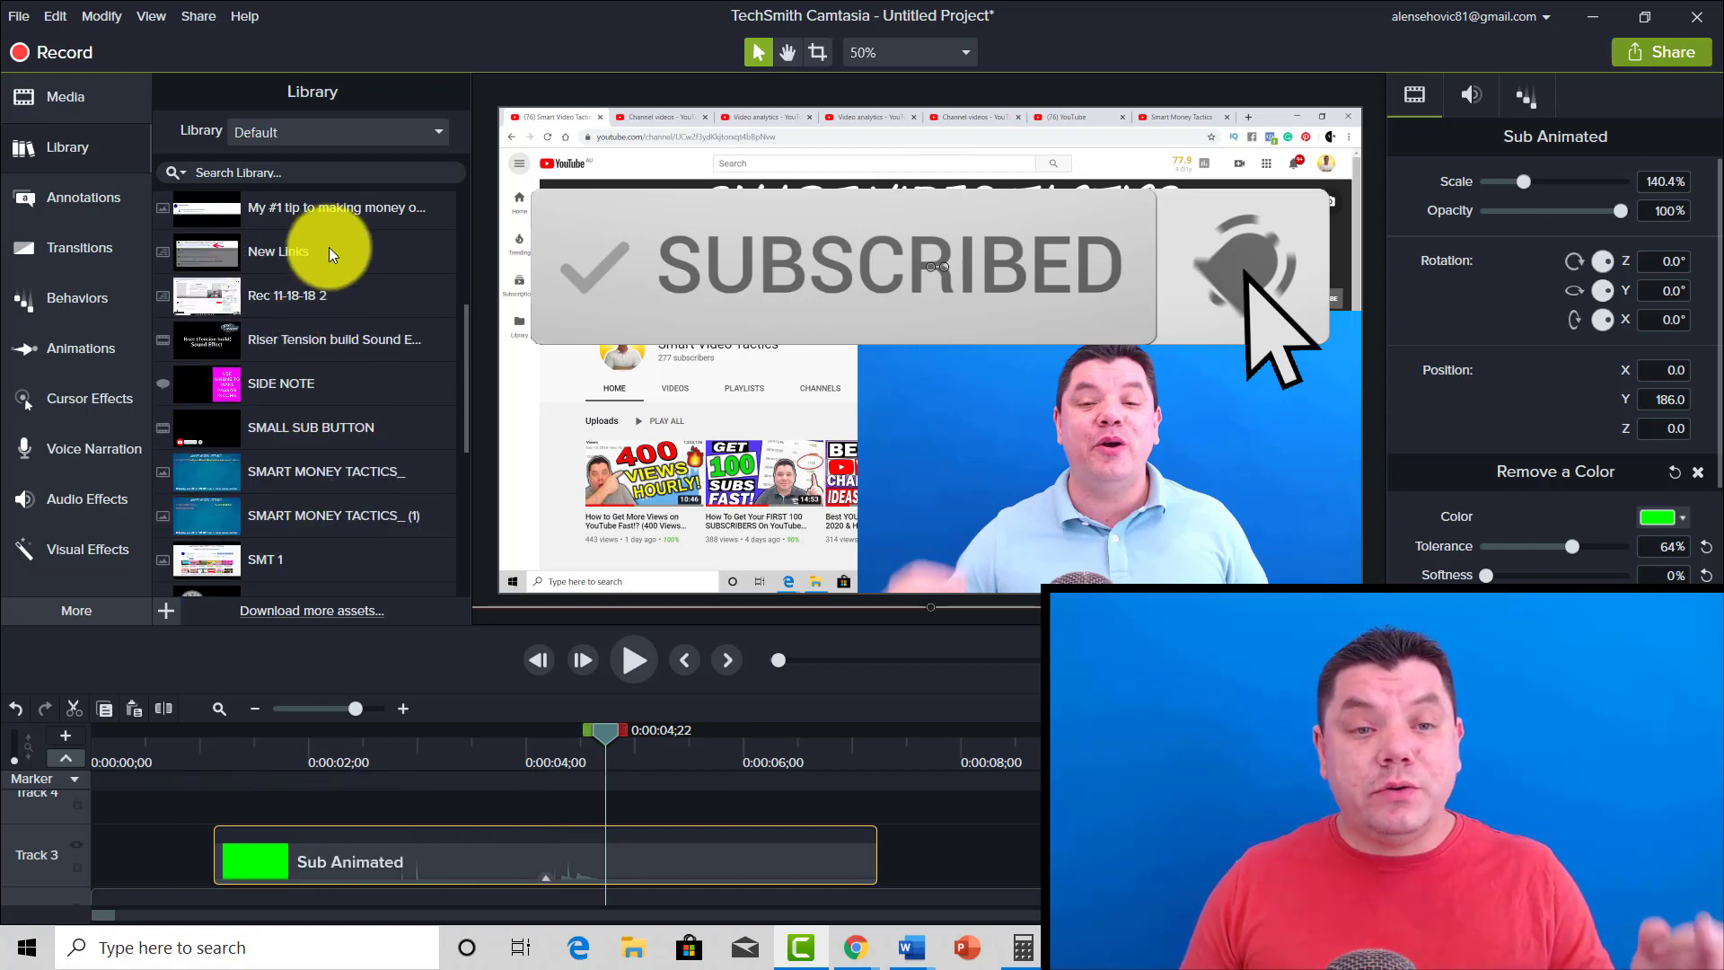
scroll(320, 309, "down", 5)
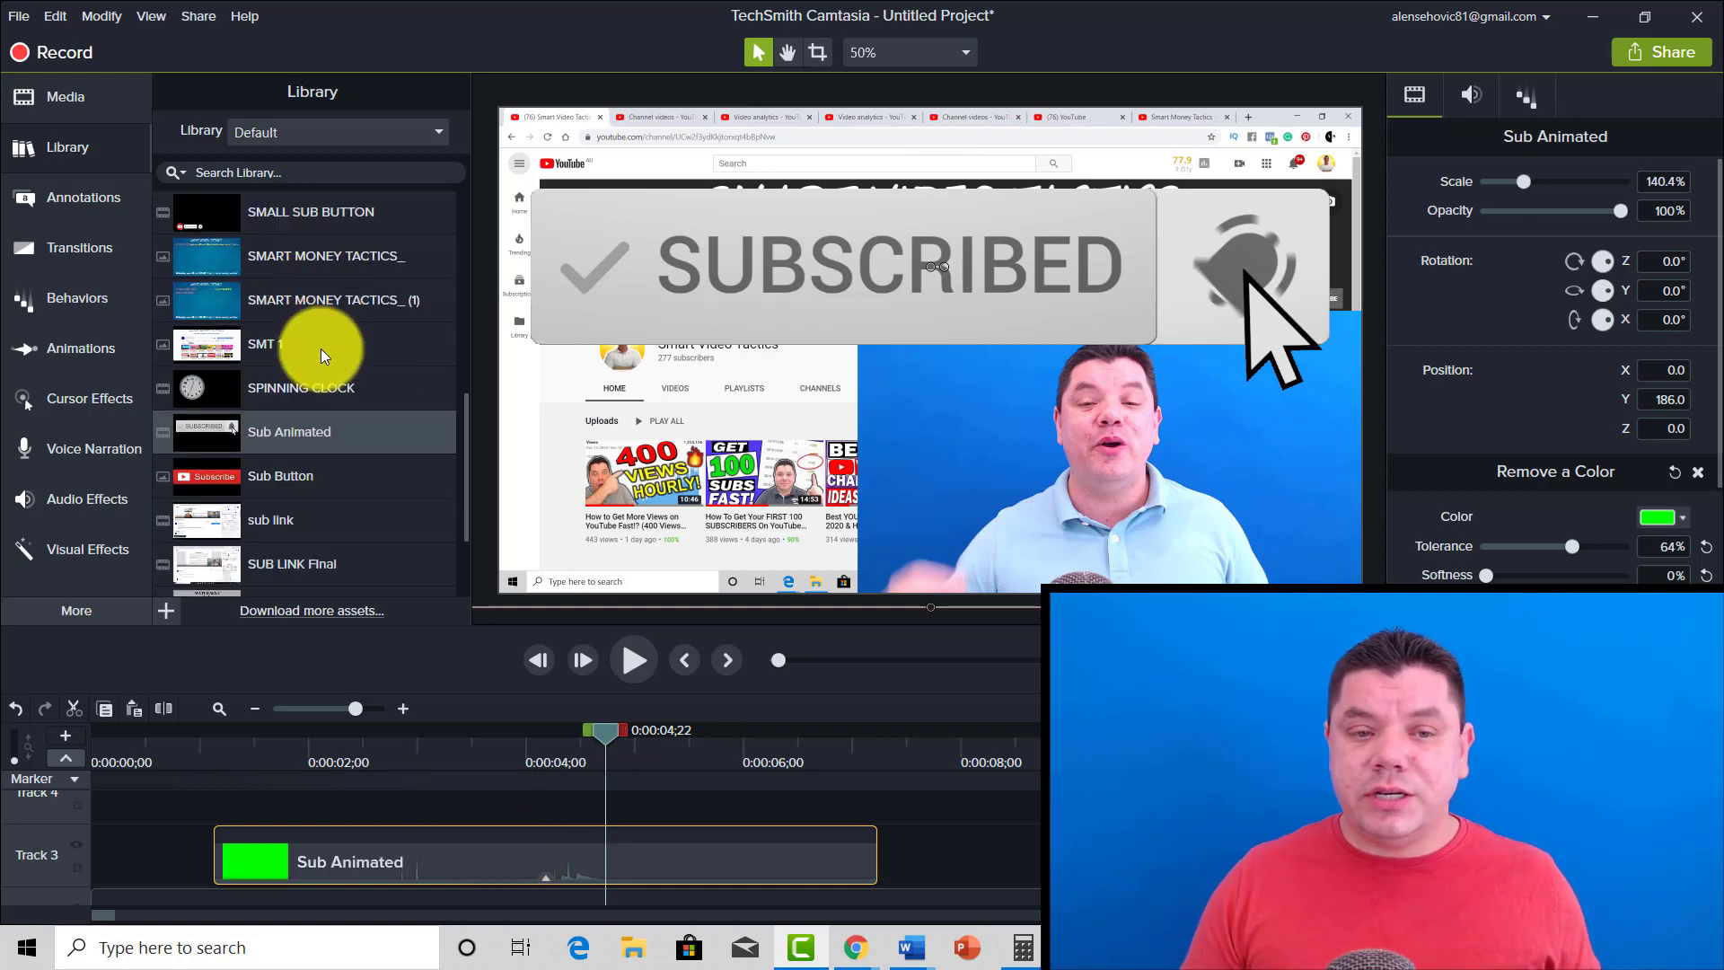
scroll(323, 332, "down", 2)
scroll(326, 401, "up", 5)
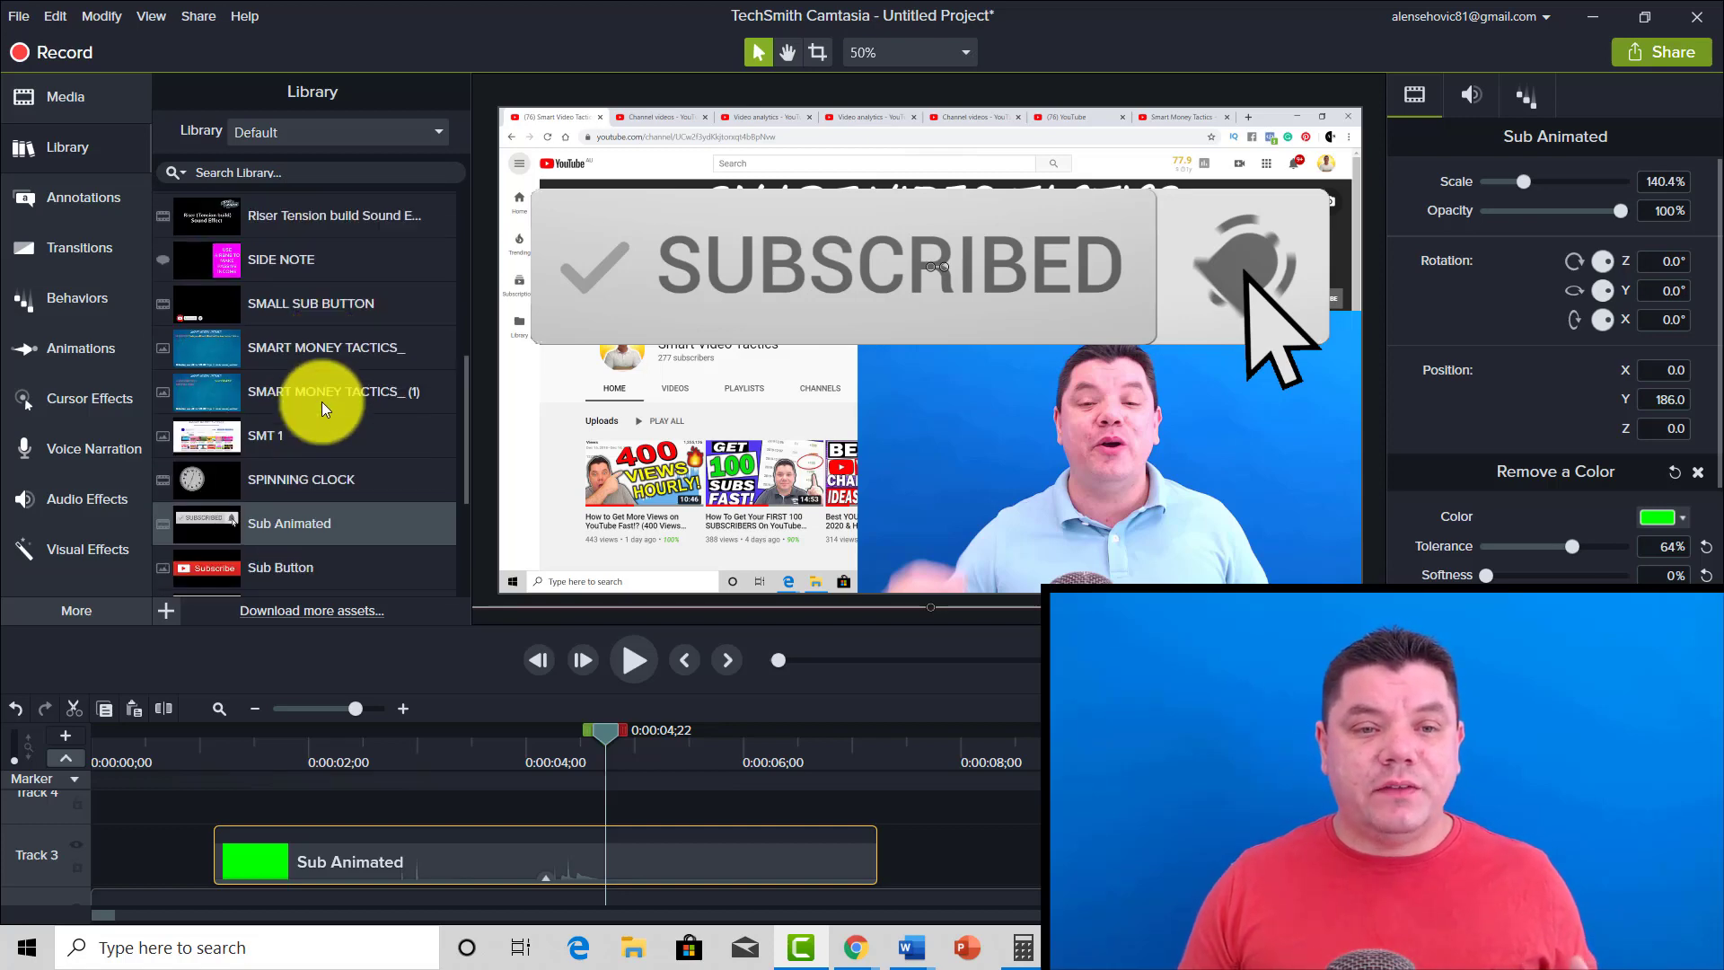
scroll(321, 386, "up", 6)
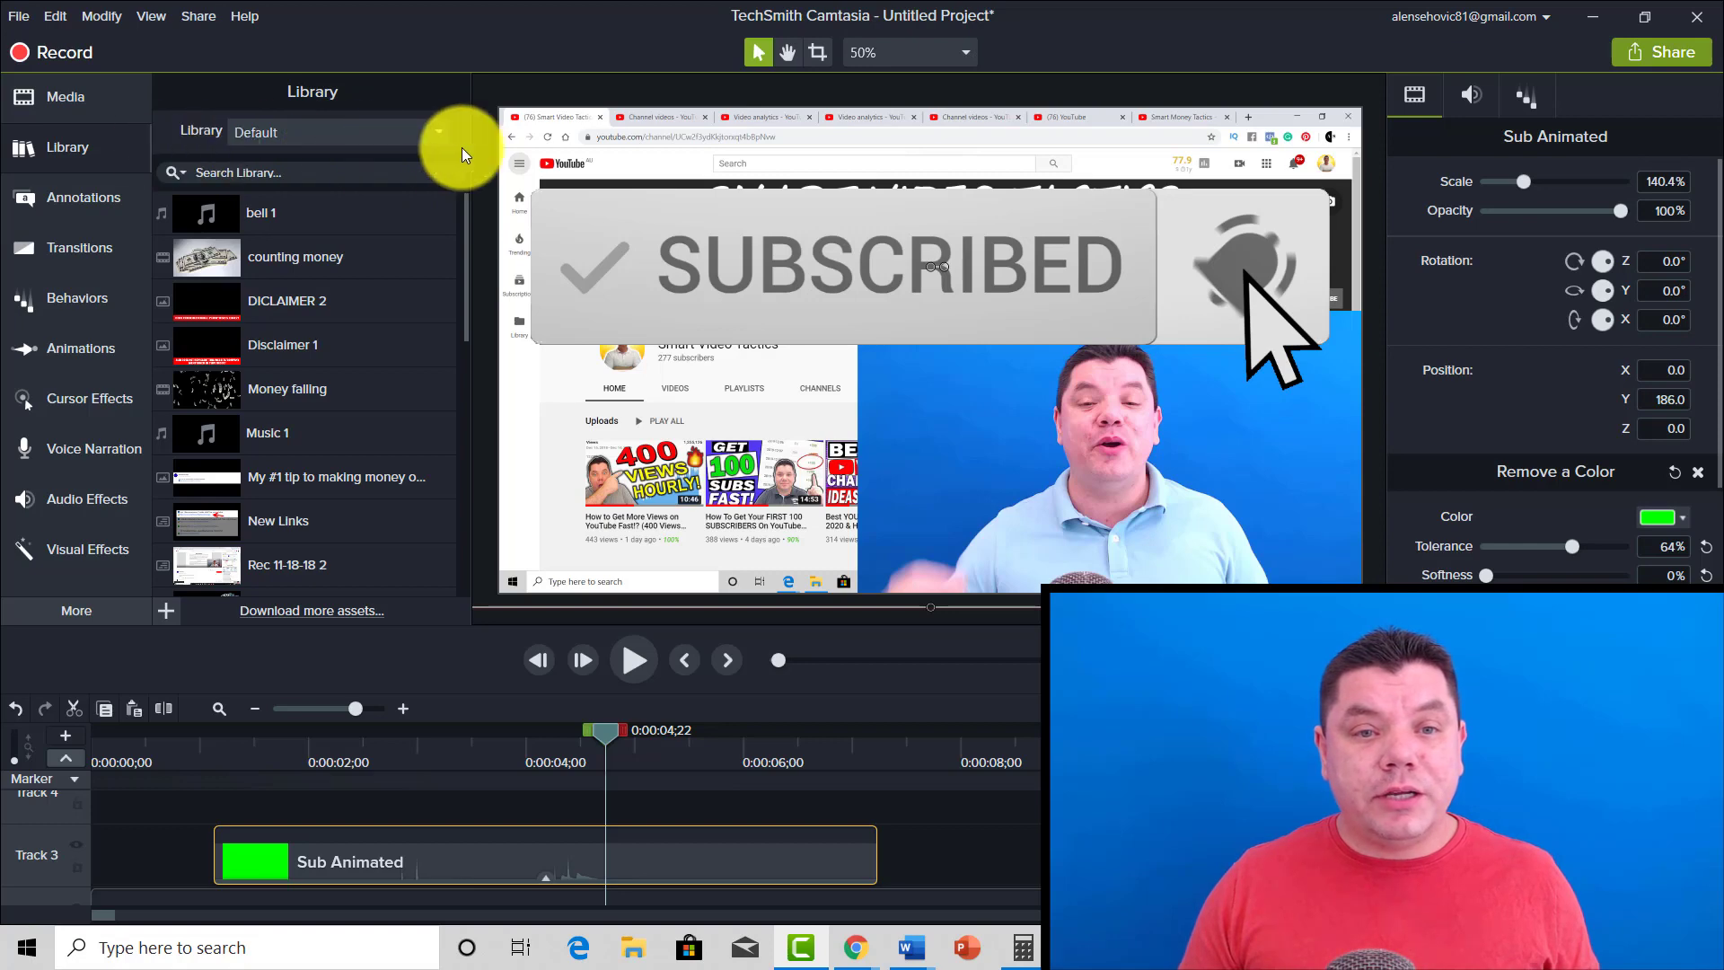
left_click(440, 133)
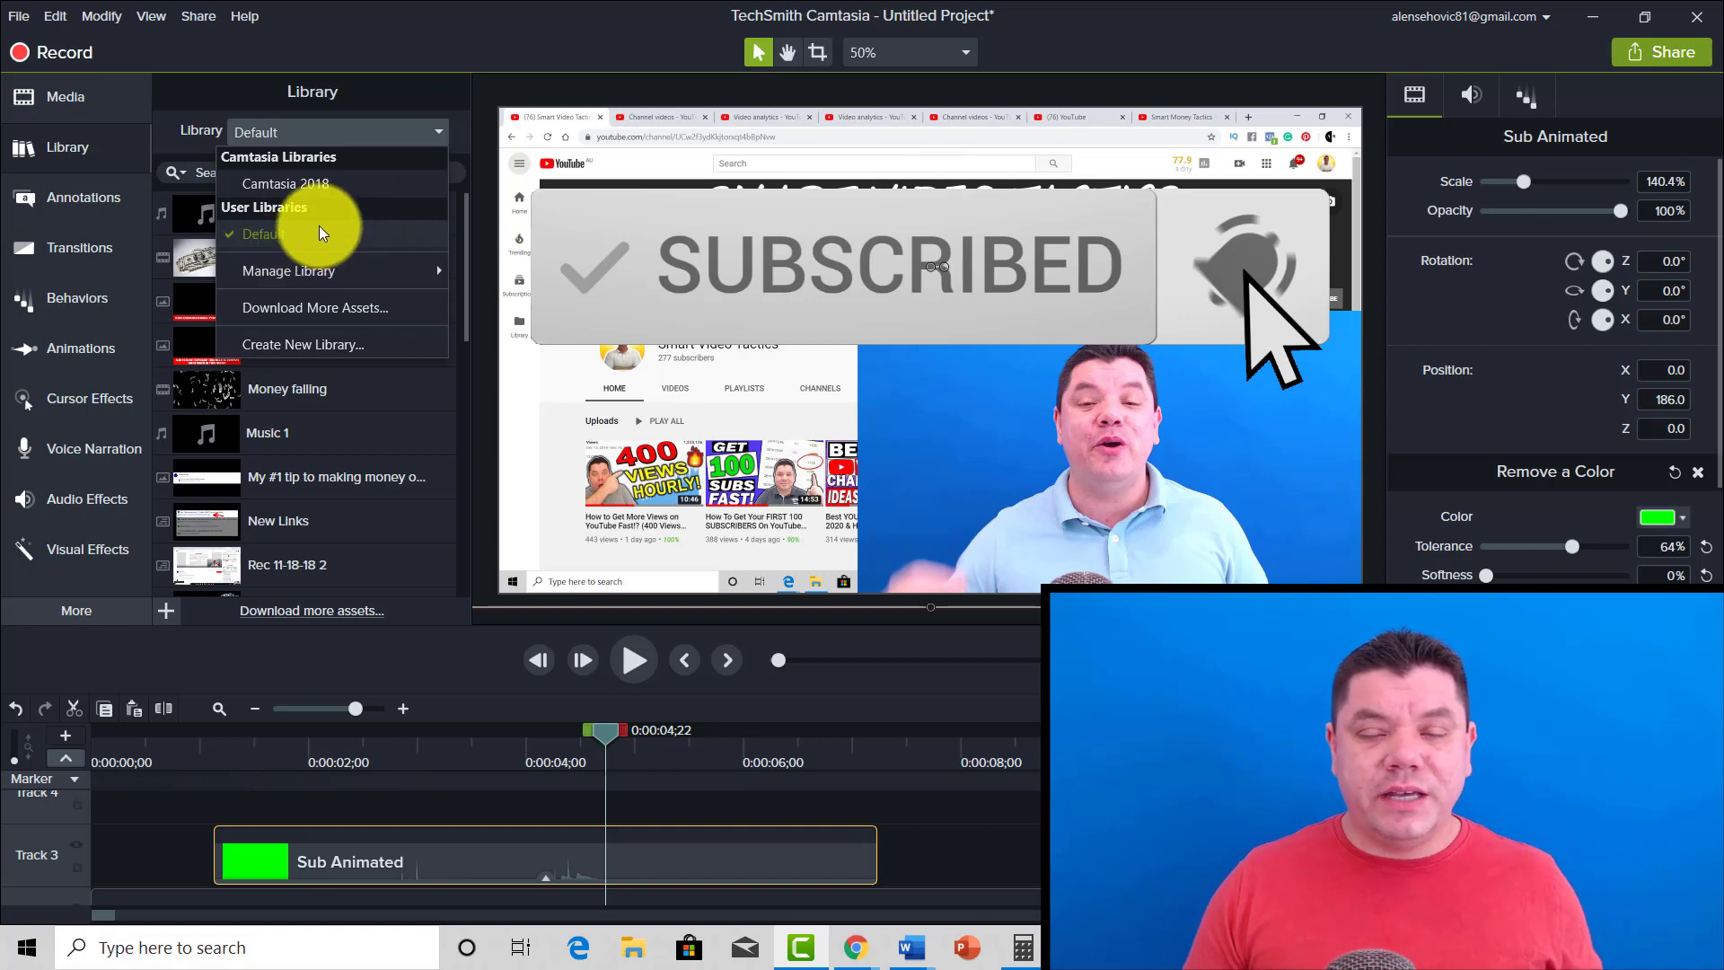
left_click(350, 133)
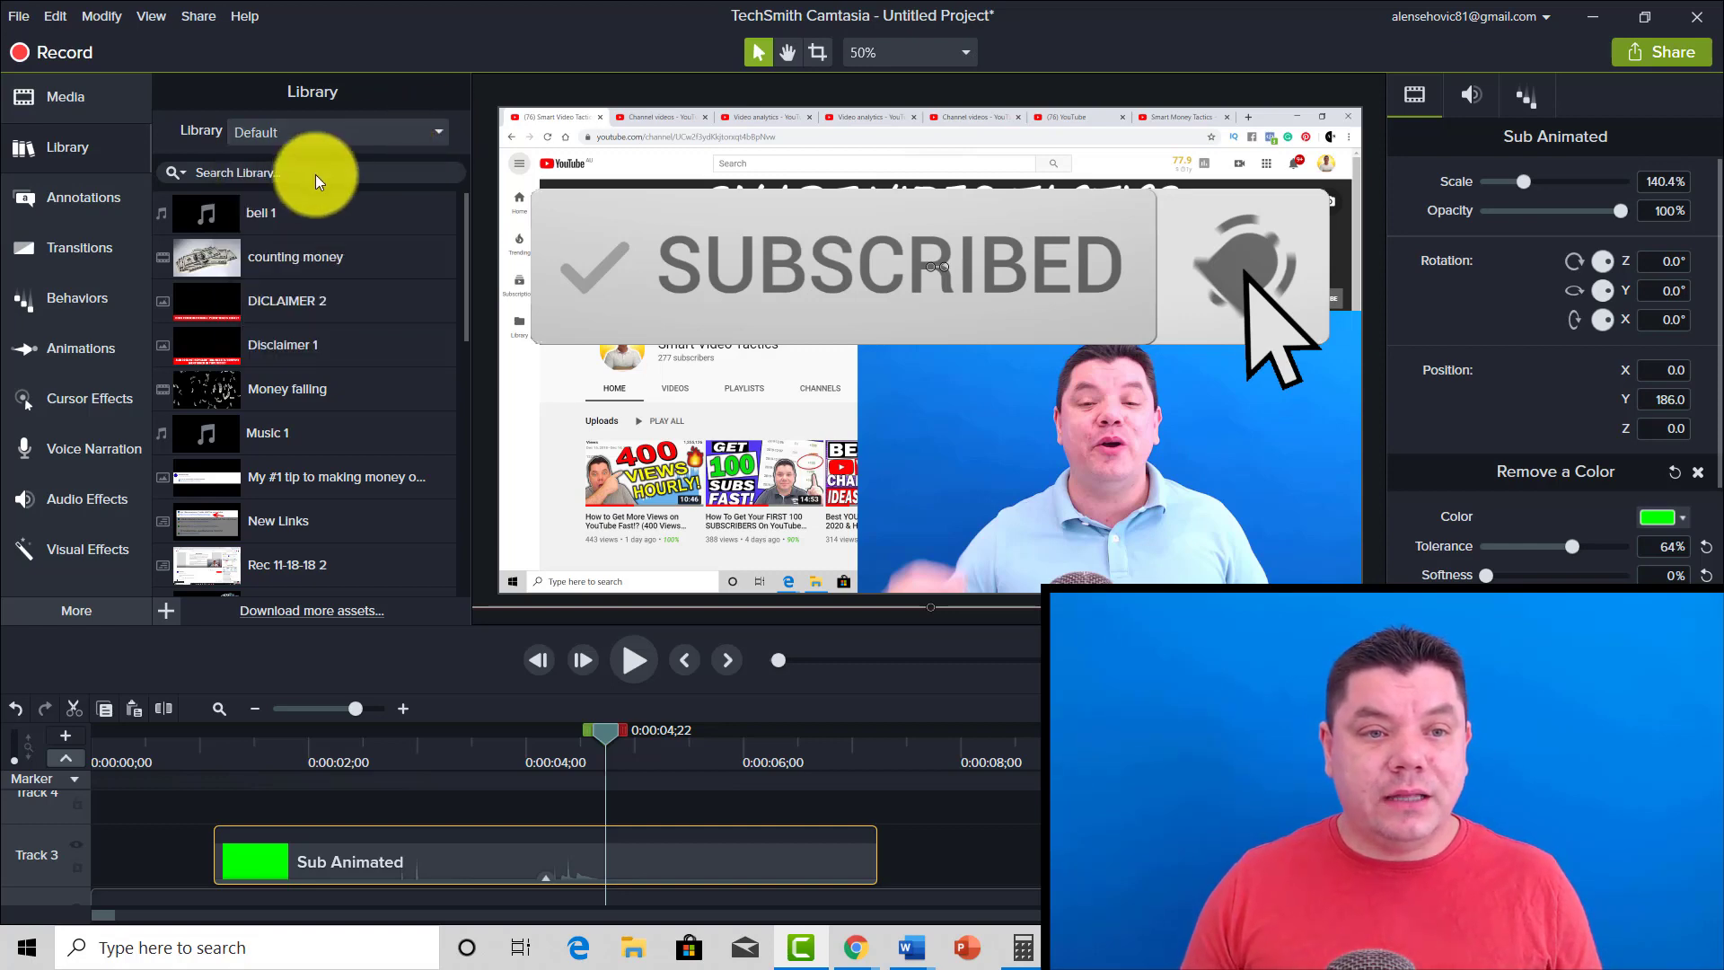
Add a Sketch Motion outline arrow over the camera footage at 0:00:00;03, with thickness 13 and draw time 2.6.
left_click(83, 196)
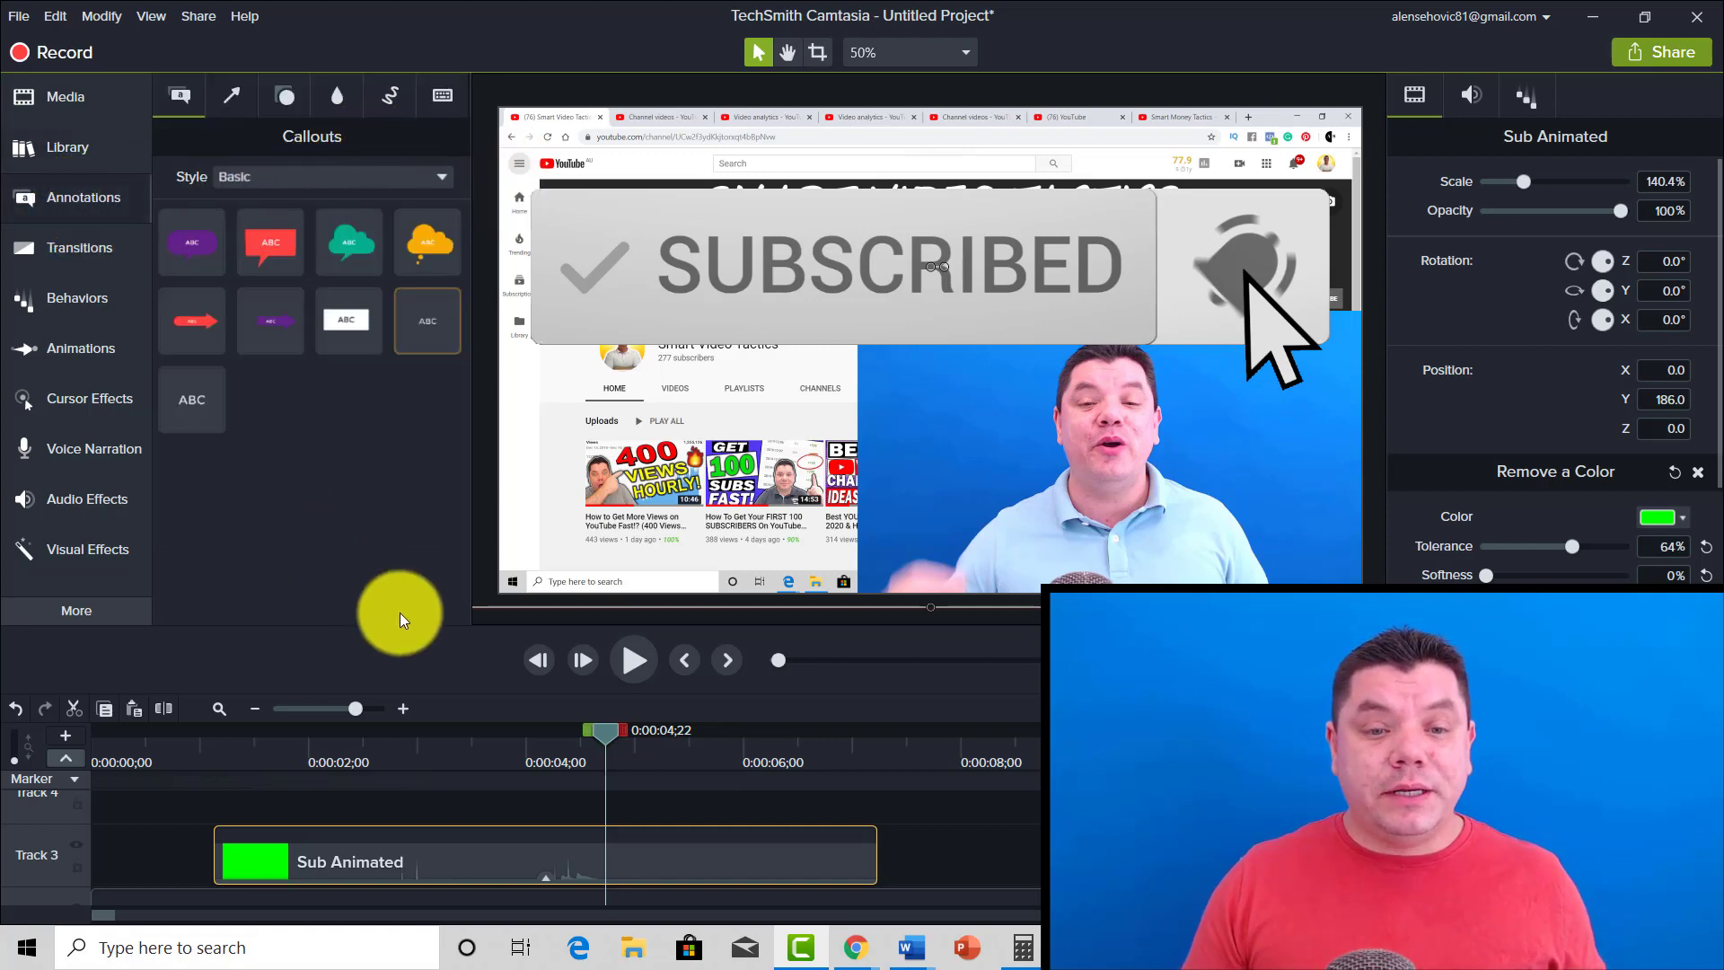
left_click_drag(605, 731, 100, 746)
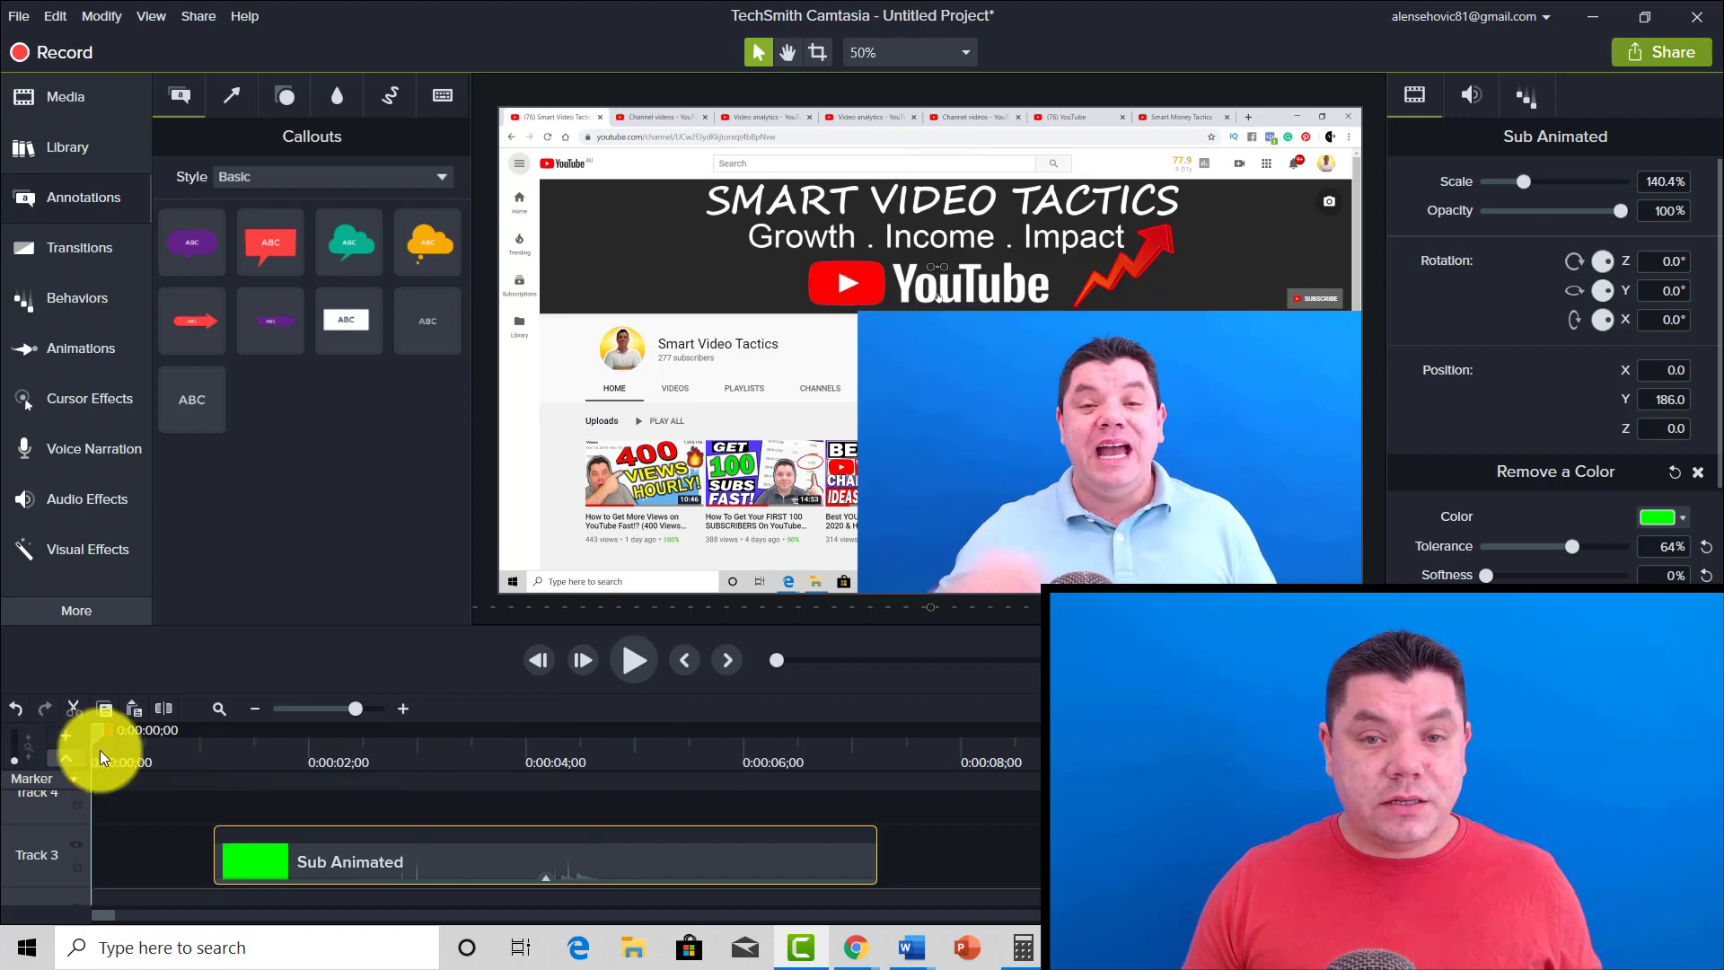
left_click(388, 93)
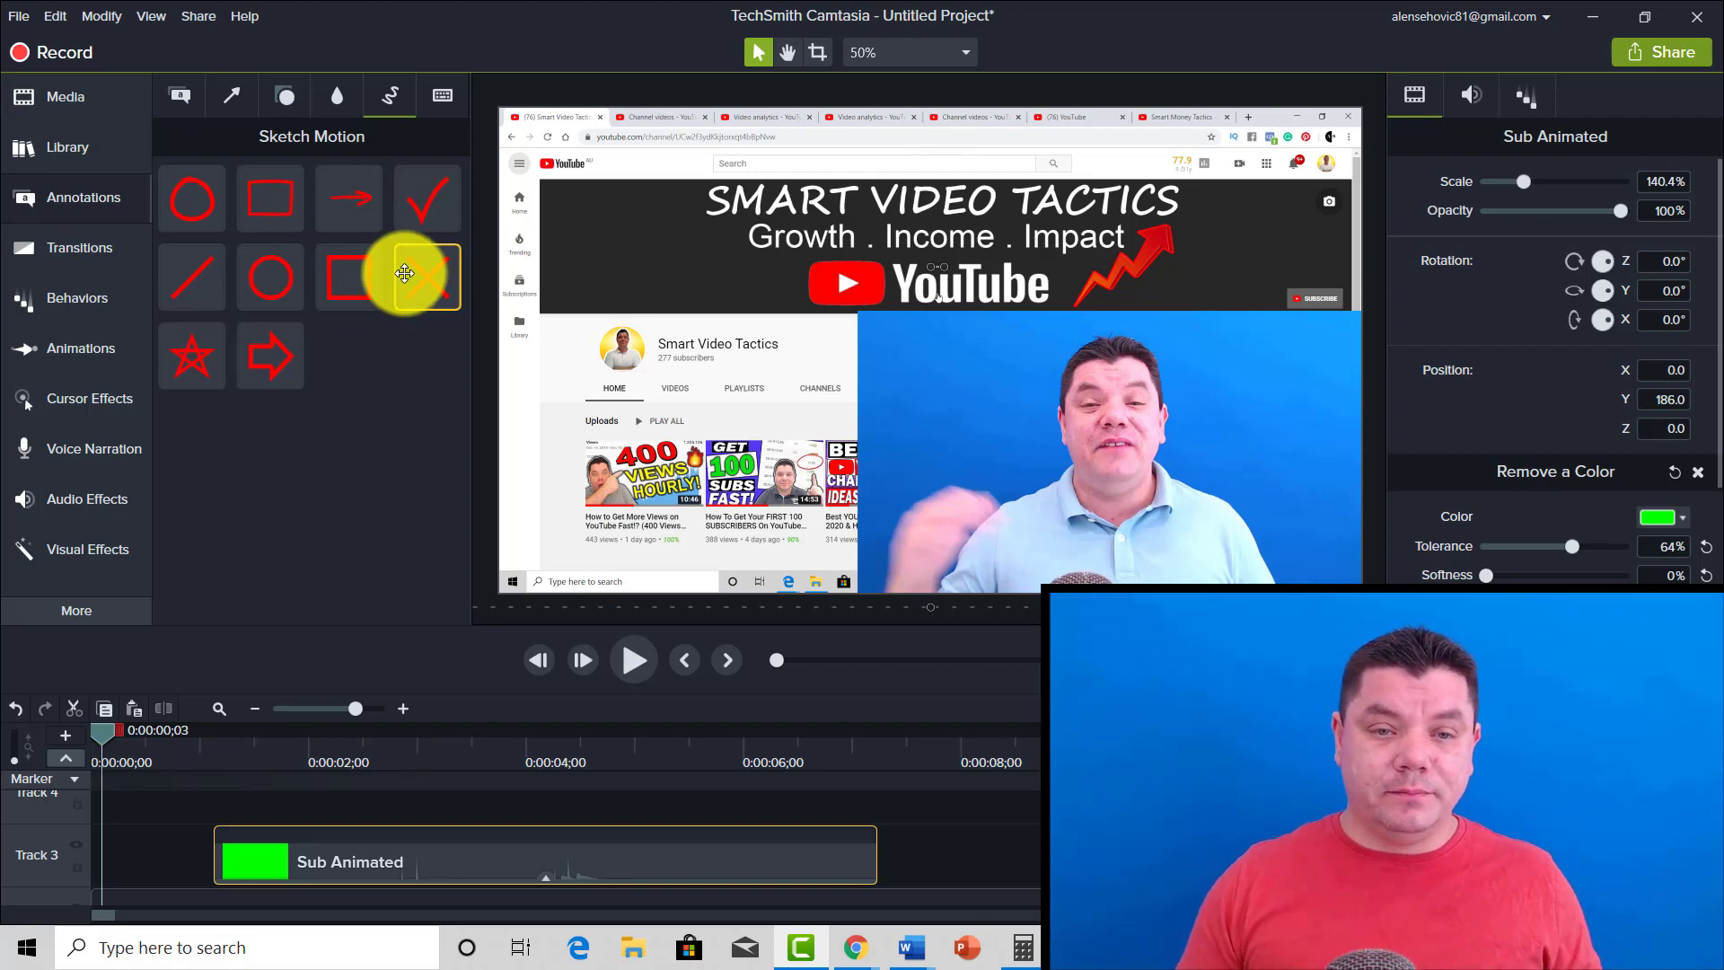
mouse_move(274, 359)
left_mouse_down()
mouse_move(1009, 401)
mouse_move(991, 410)
left_mouse_up()
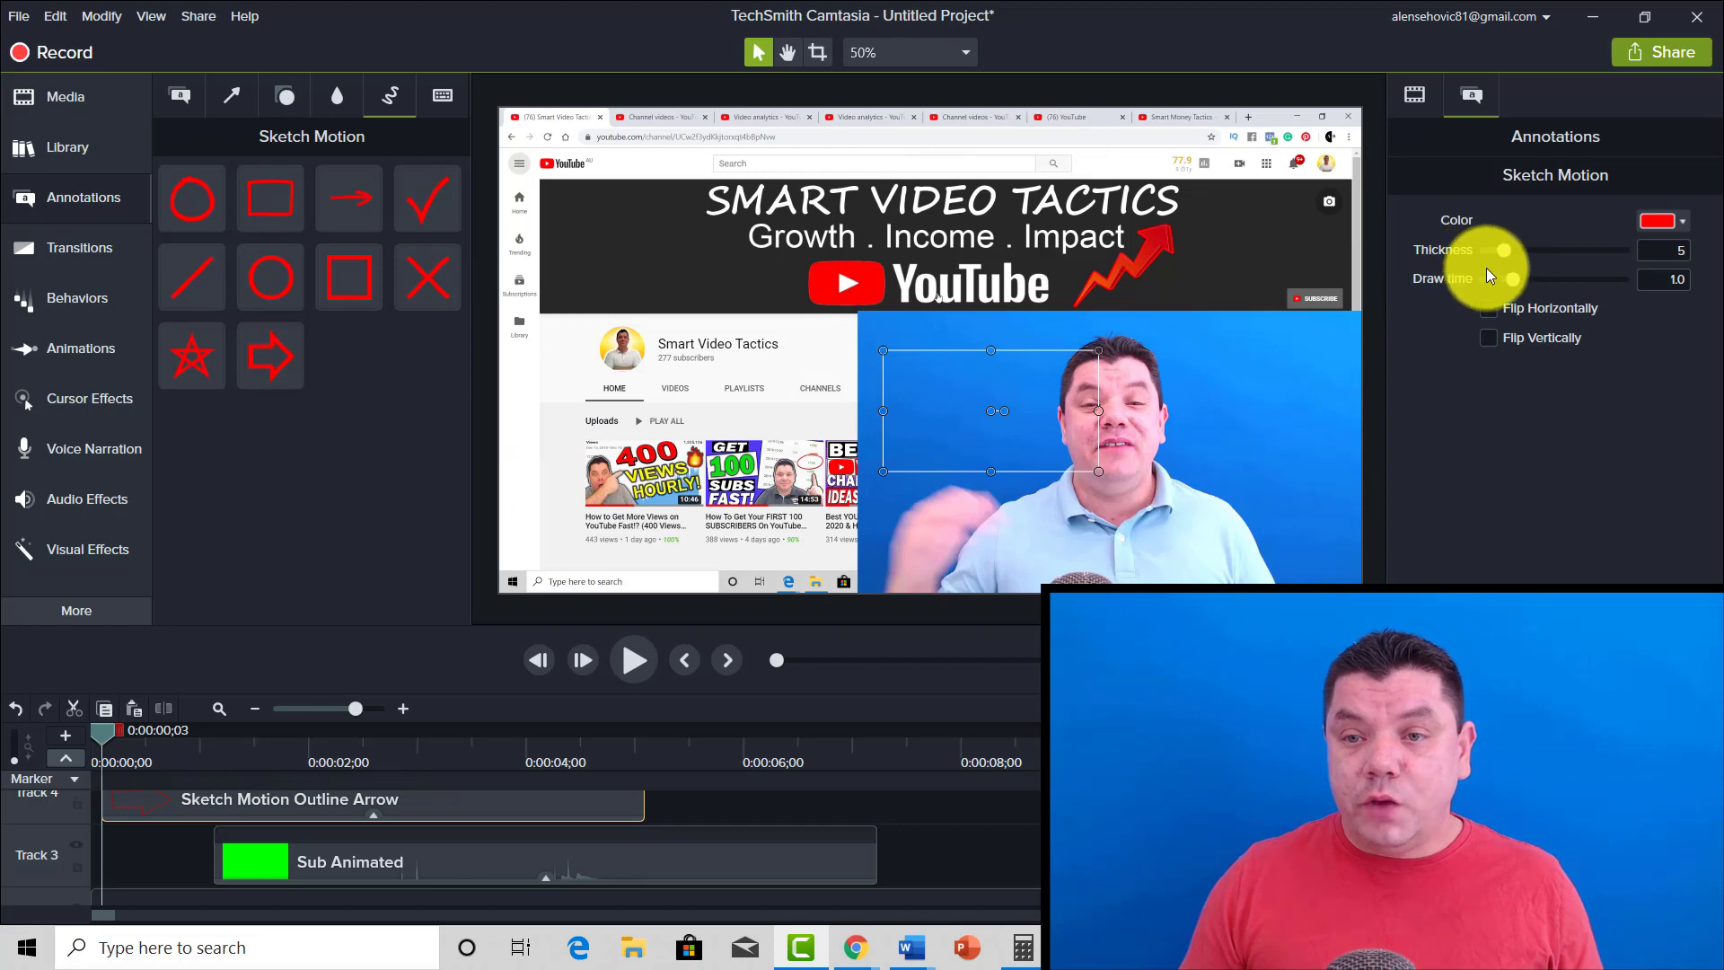
left_click_drag(1504, 247, 1580, 258)
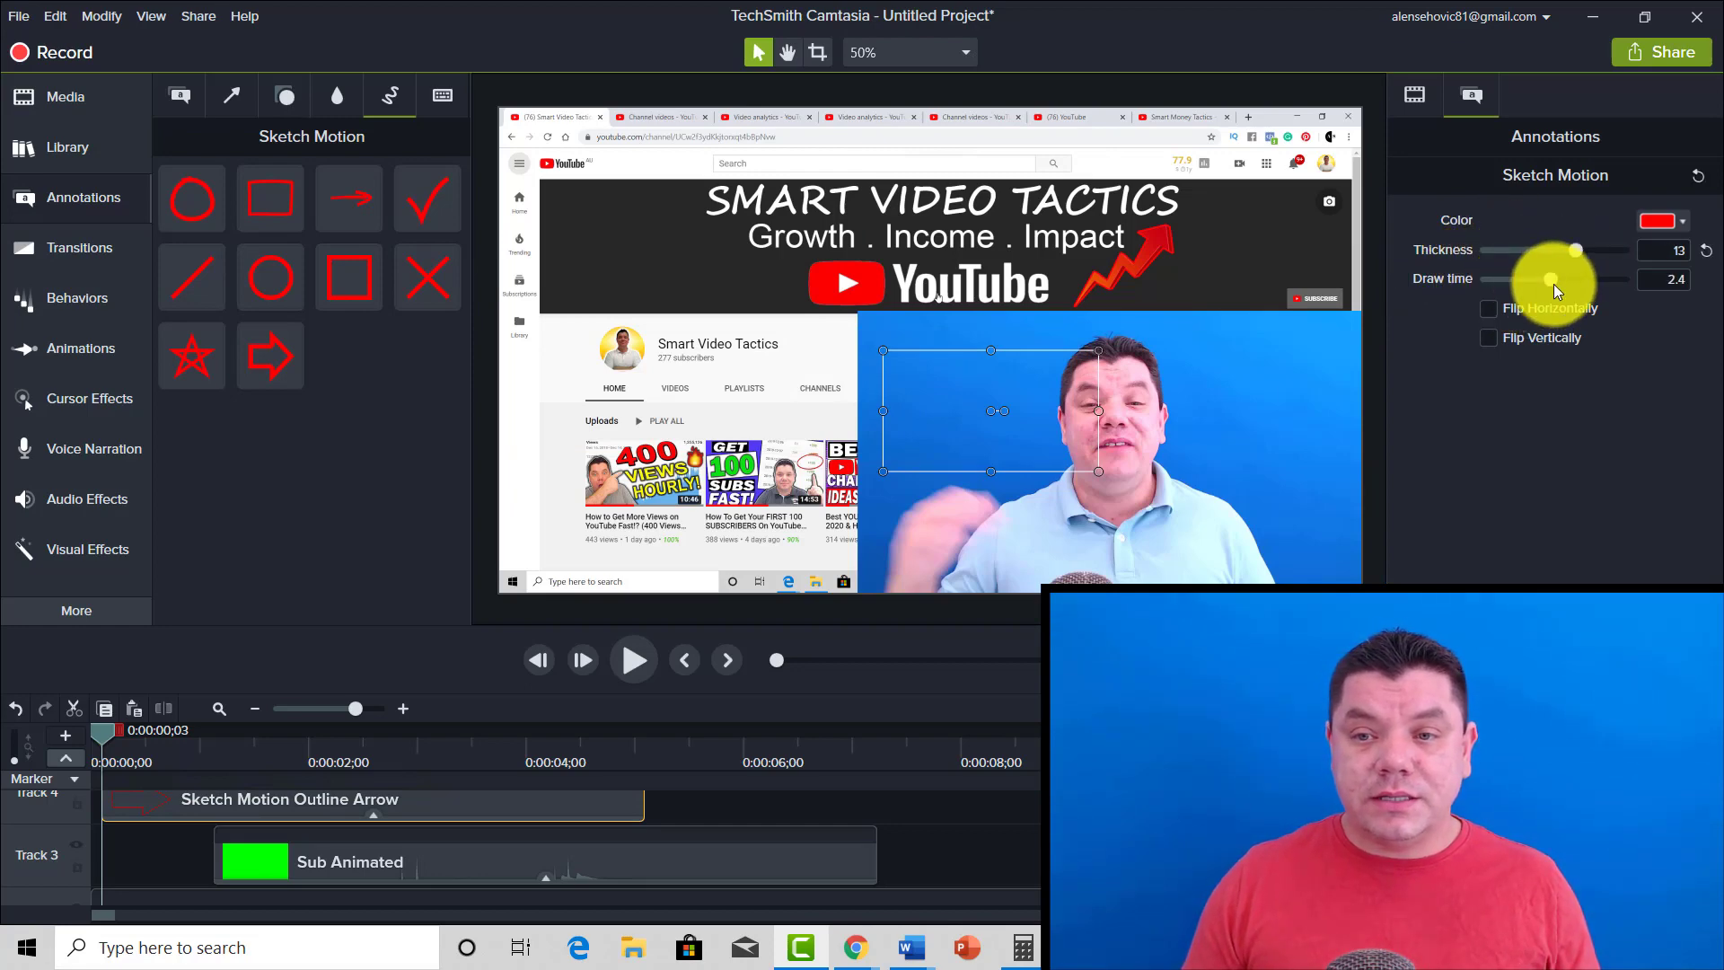
Delete the Sub Animated clip from Track 3.
left_click_drag(136, 735, 261, 742)
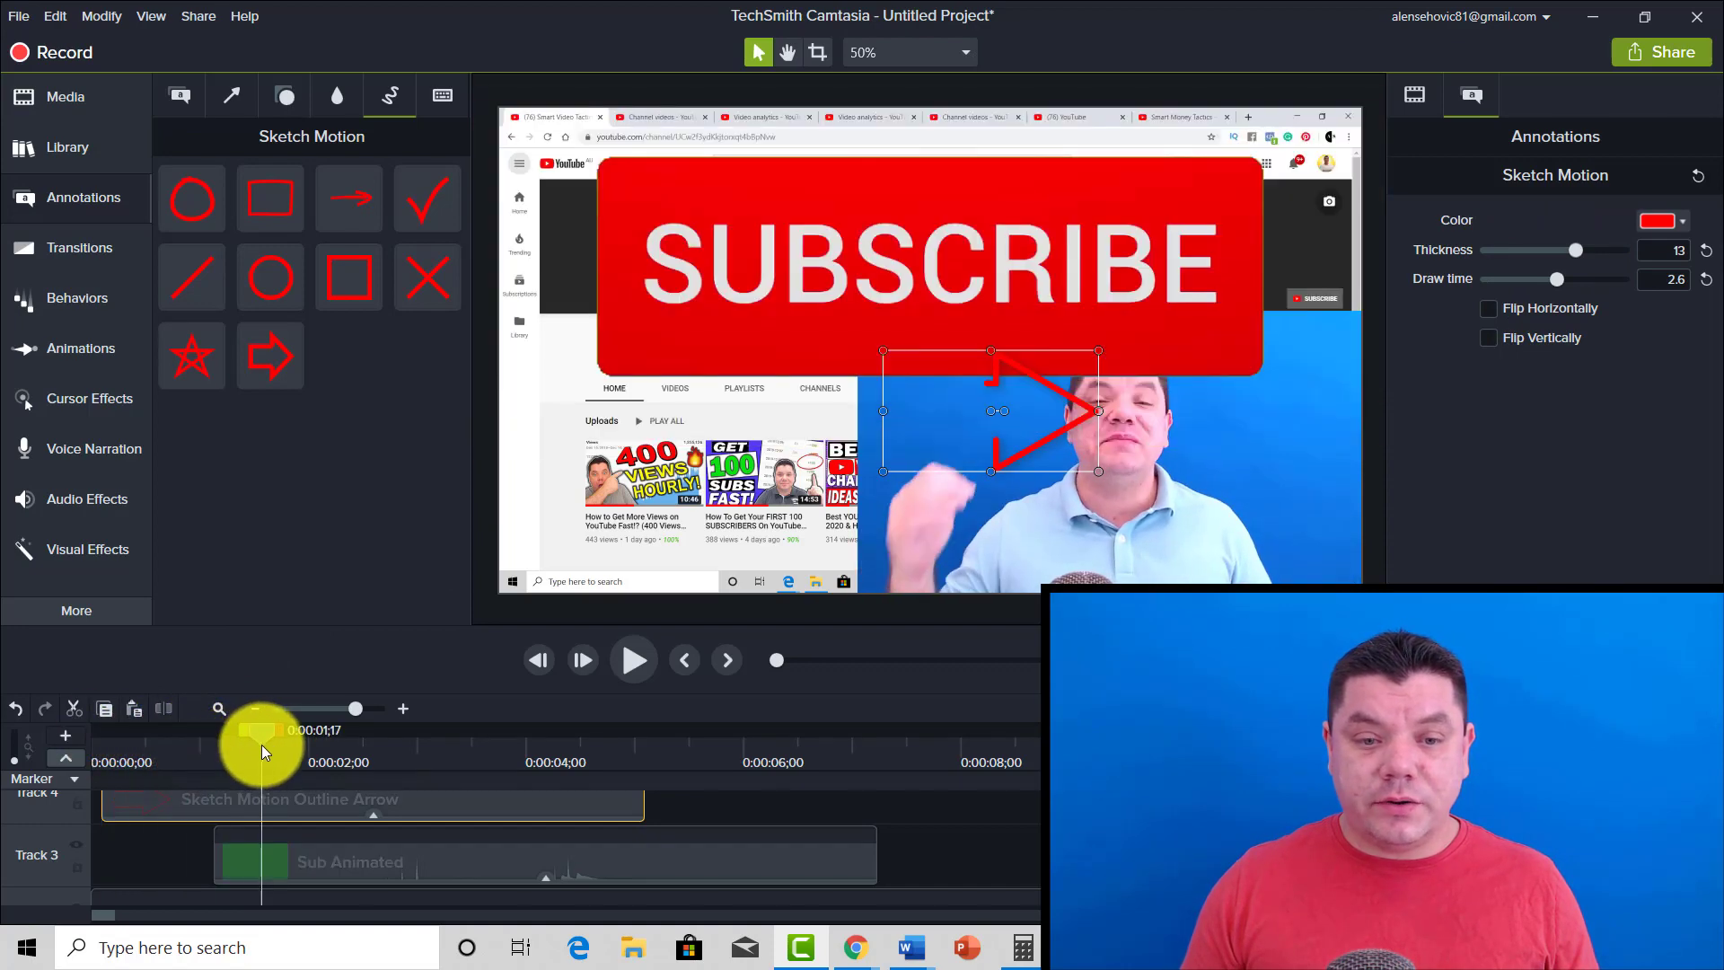
left_click(422, 858)
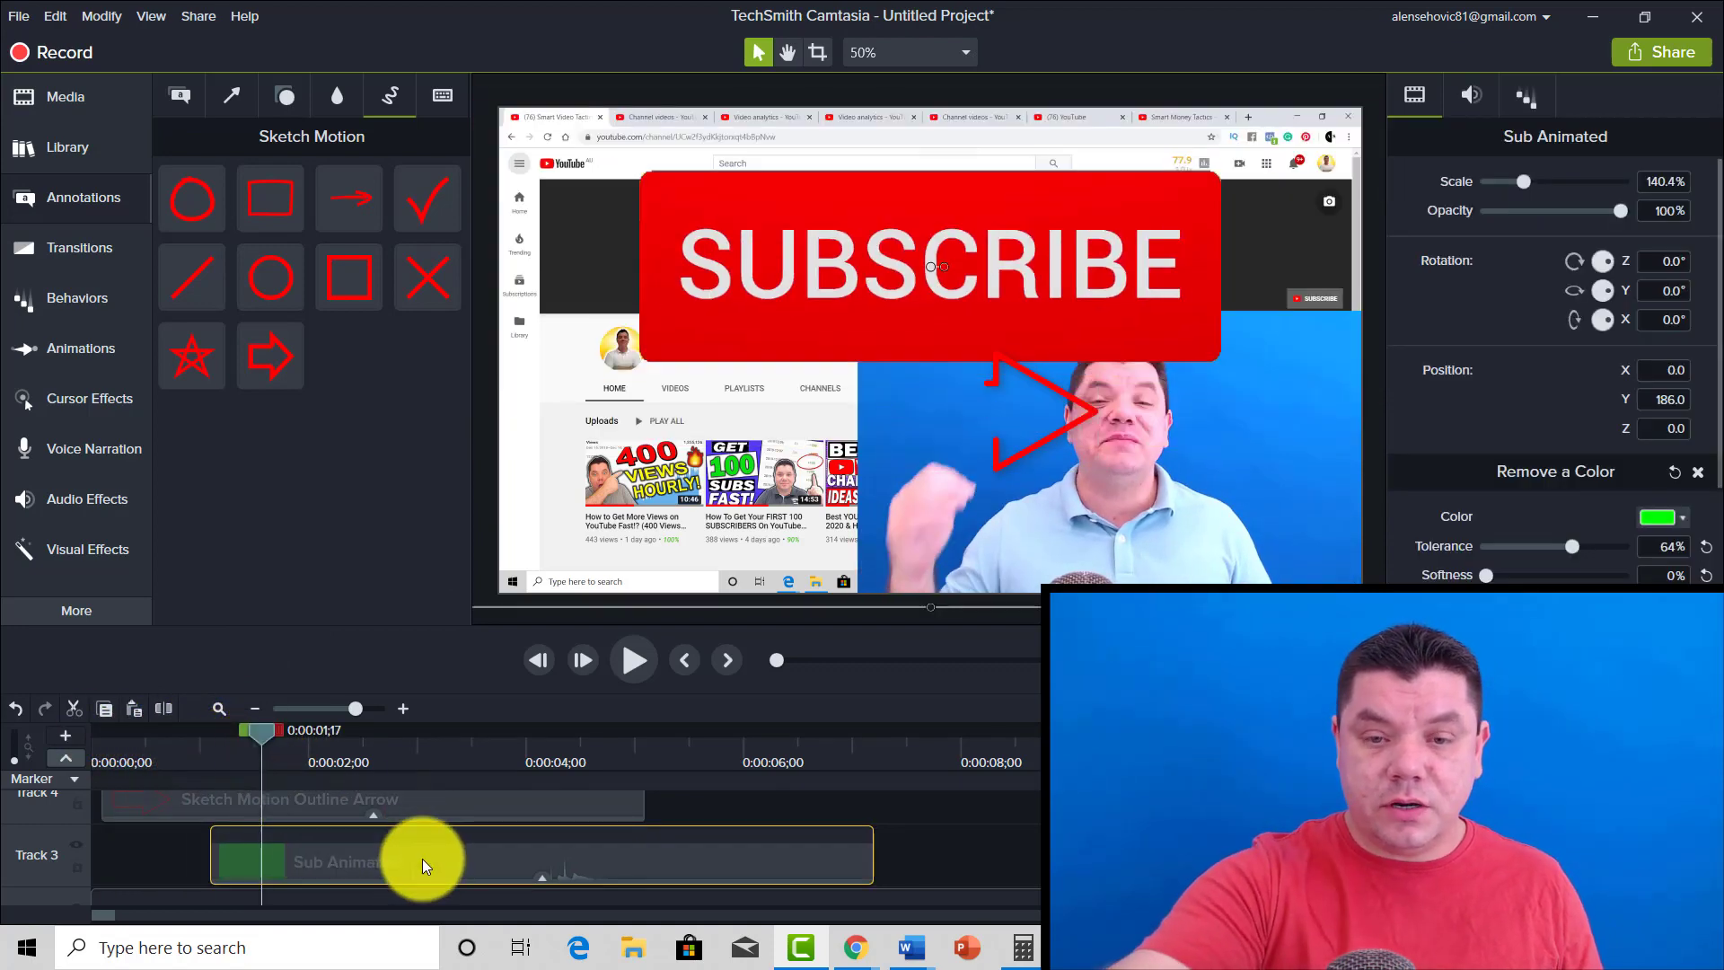
key("Delete")
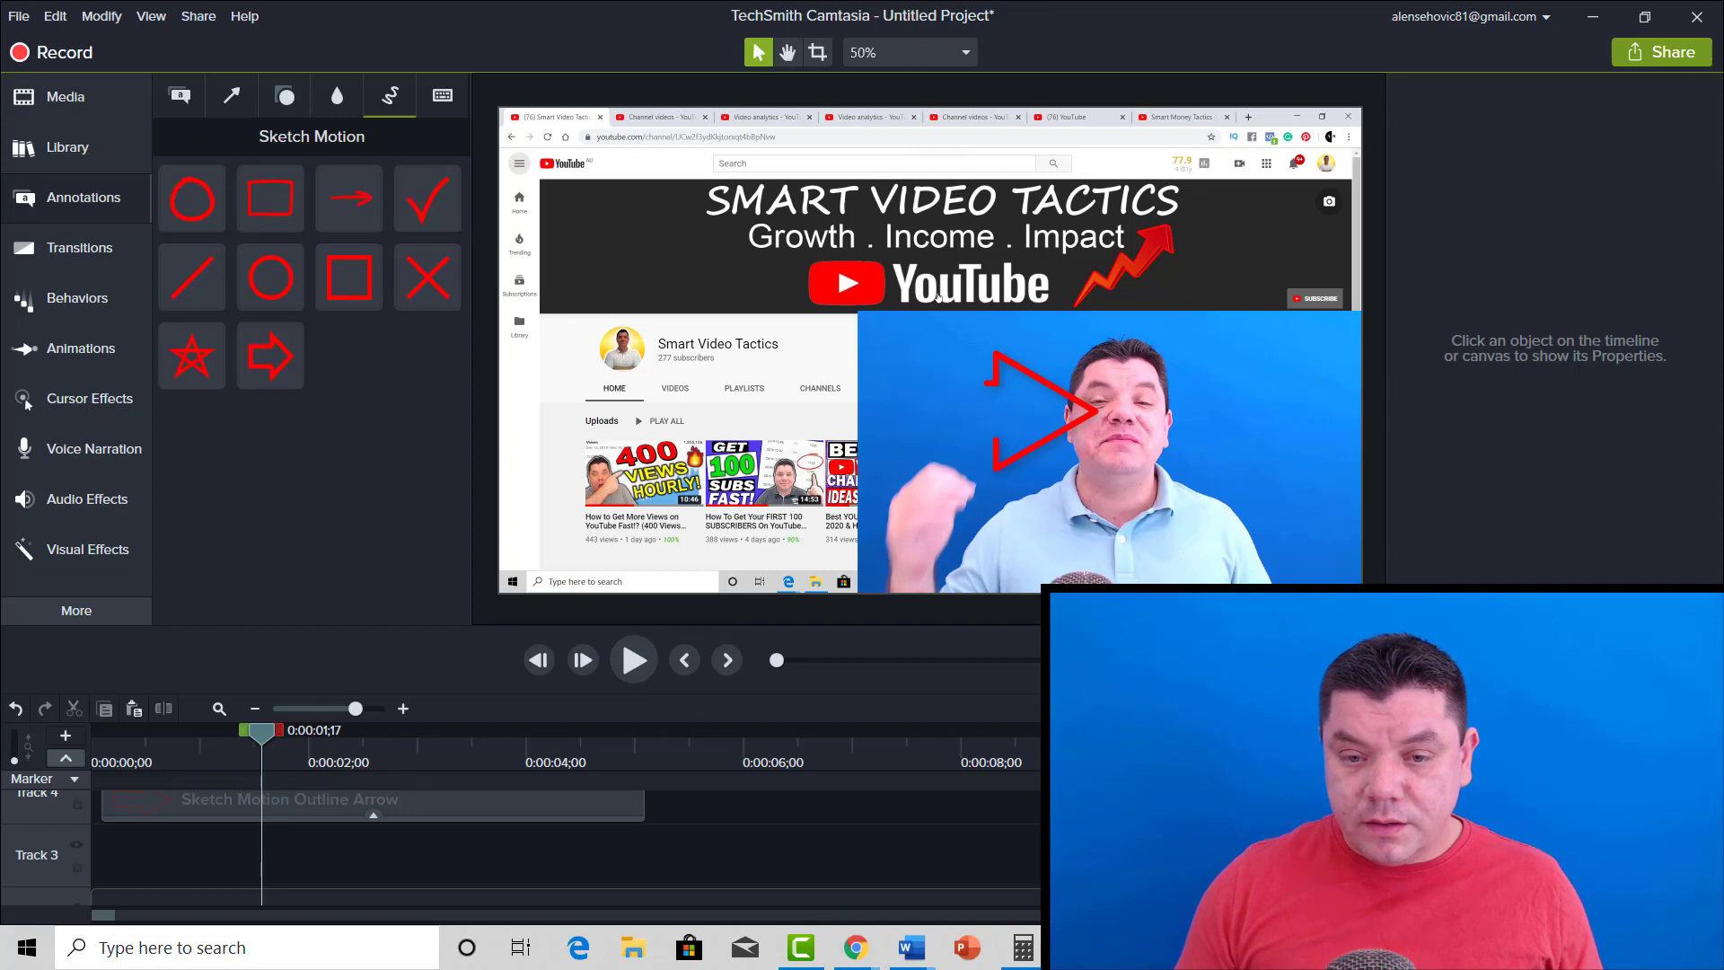
Play back the arrow animation and move its clip on Track 4 to start at about one second.
left_click(630, 661)
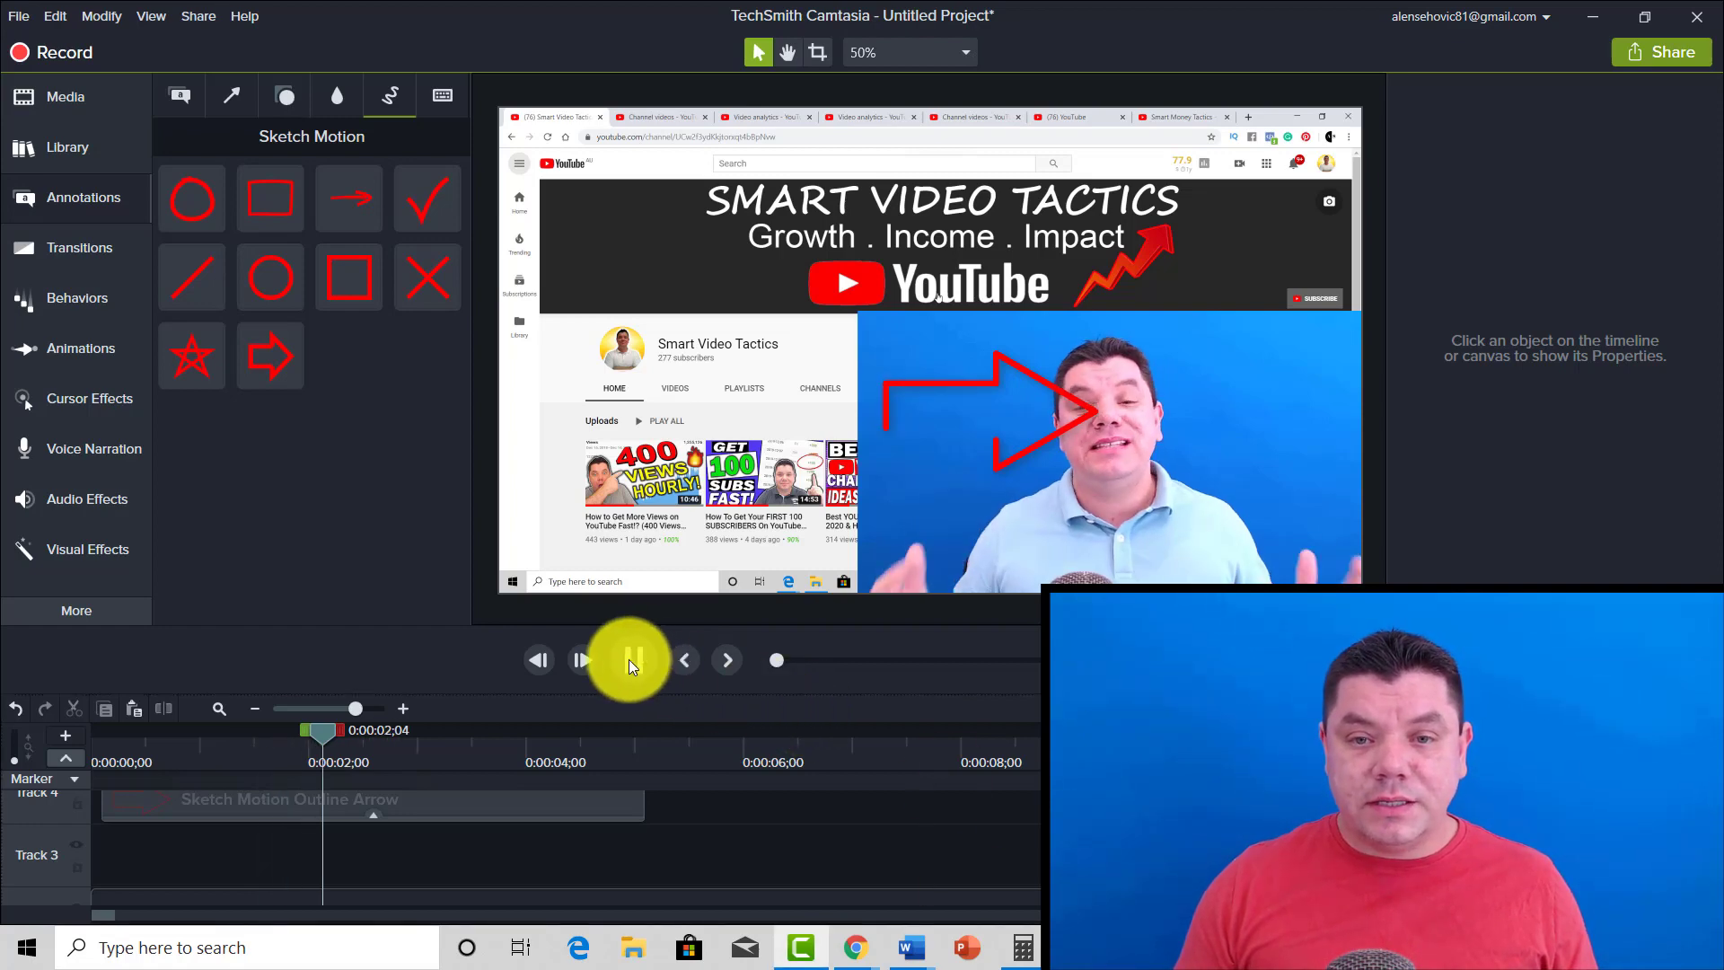
left_click(631, 661)
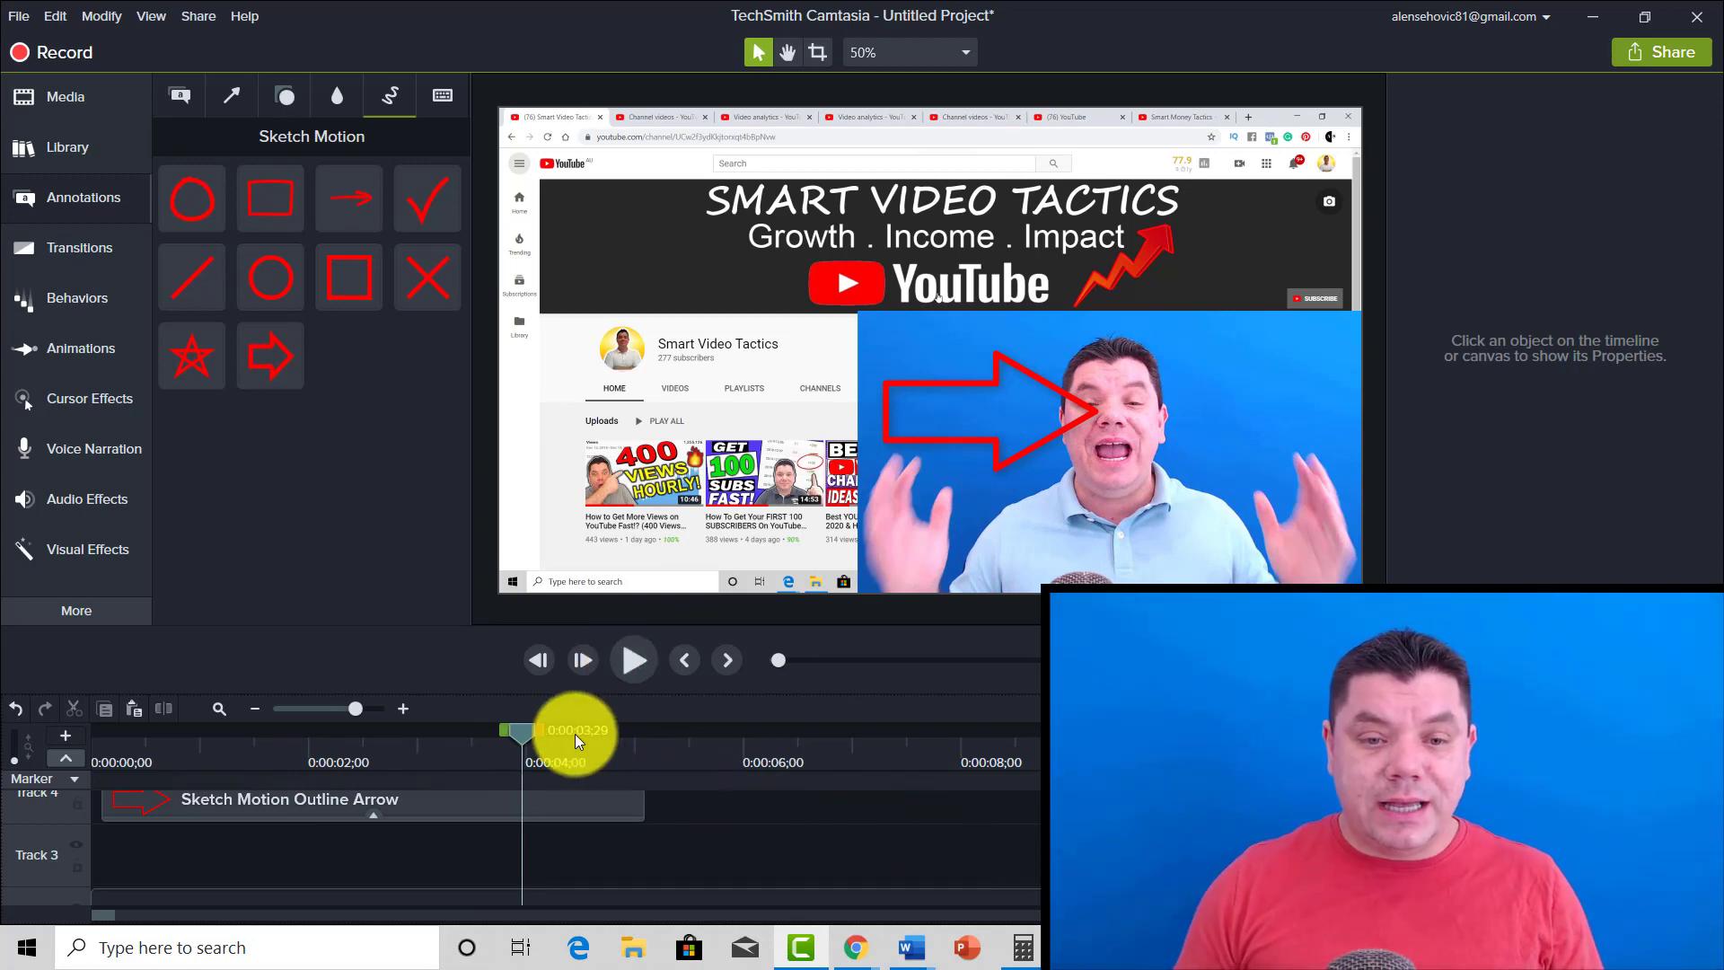
left_click_drag(521, 733, 4, 750)
left_click_drag(300, 815, 393, 800)
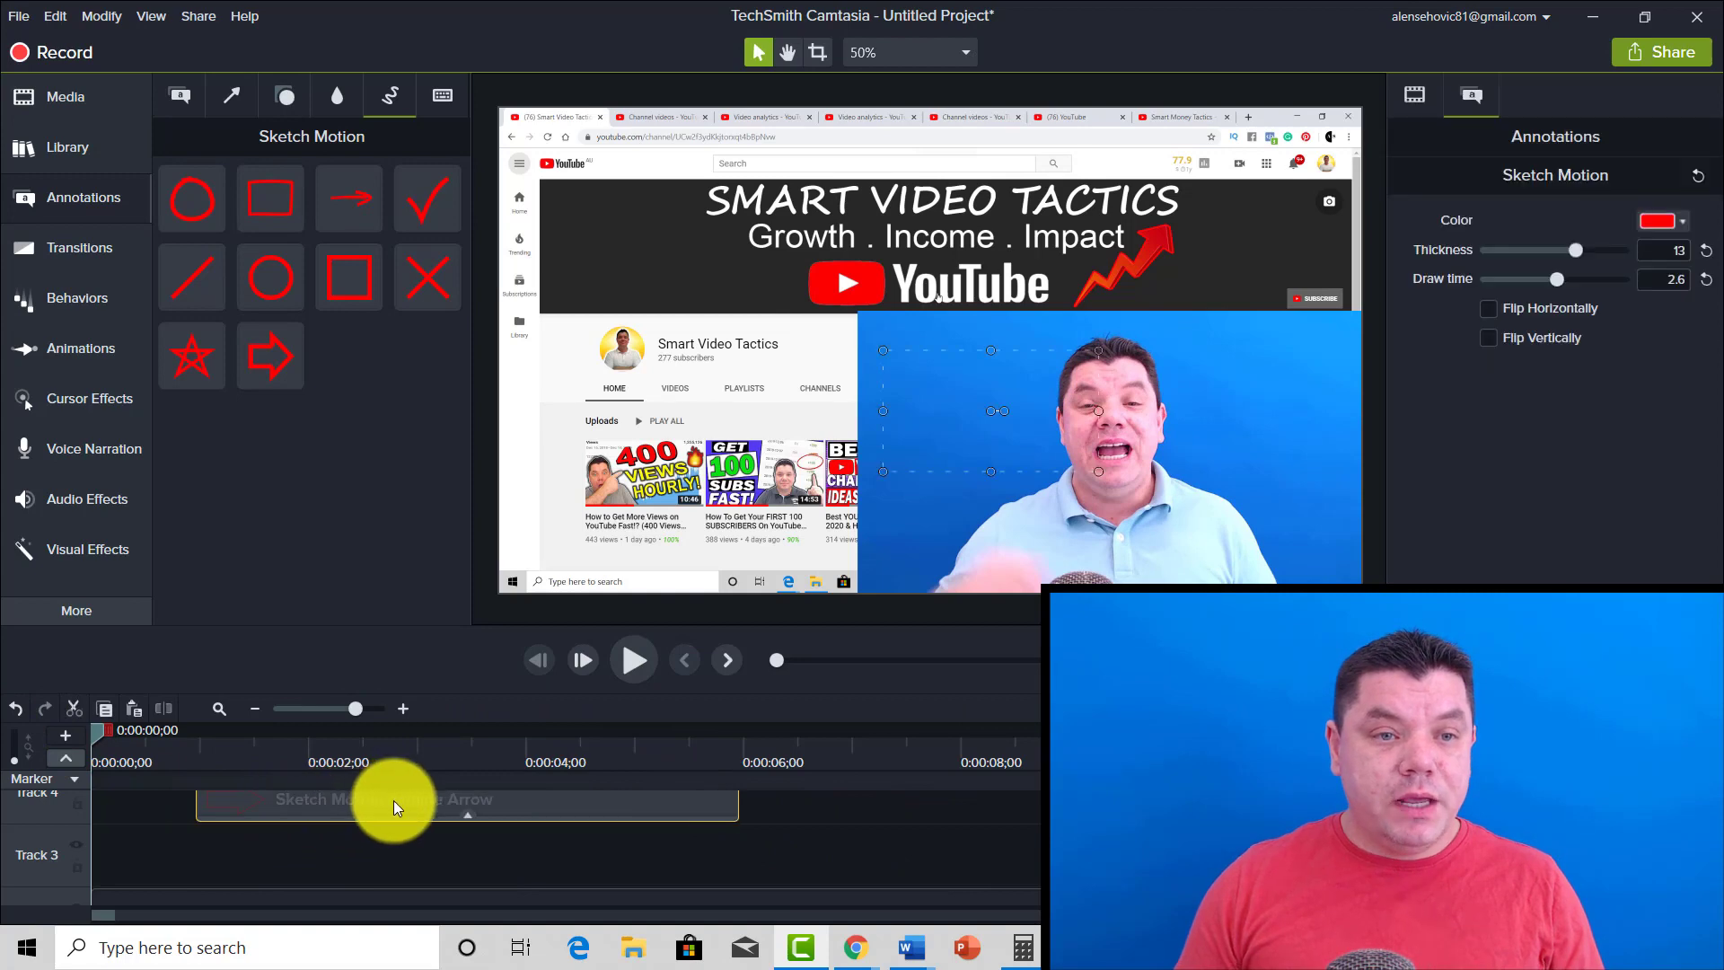
Add a Blur annotation over the YouTube logo in the channel banner at the start of the timeline.
left_click(59, 207)
left_click(68, 199)
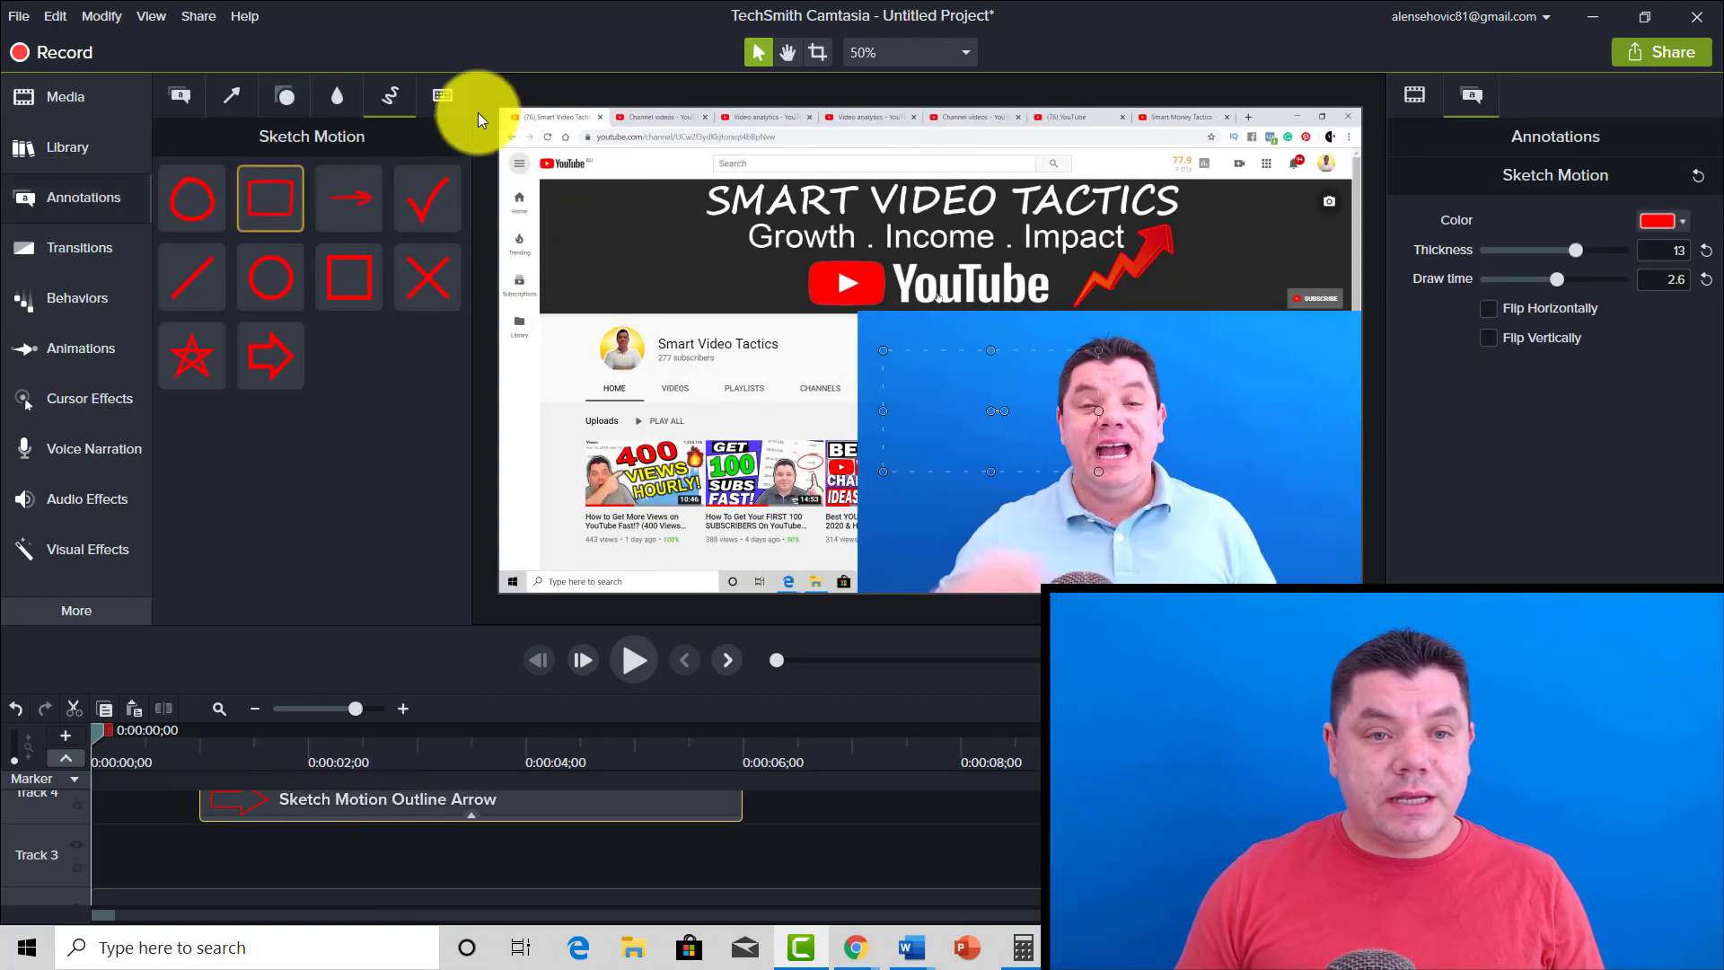
left_click(337, 89)
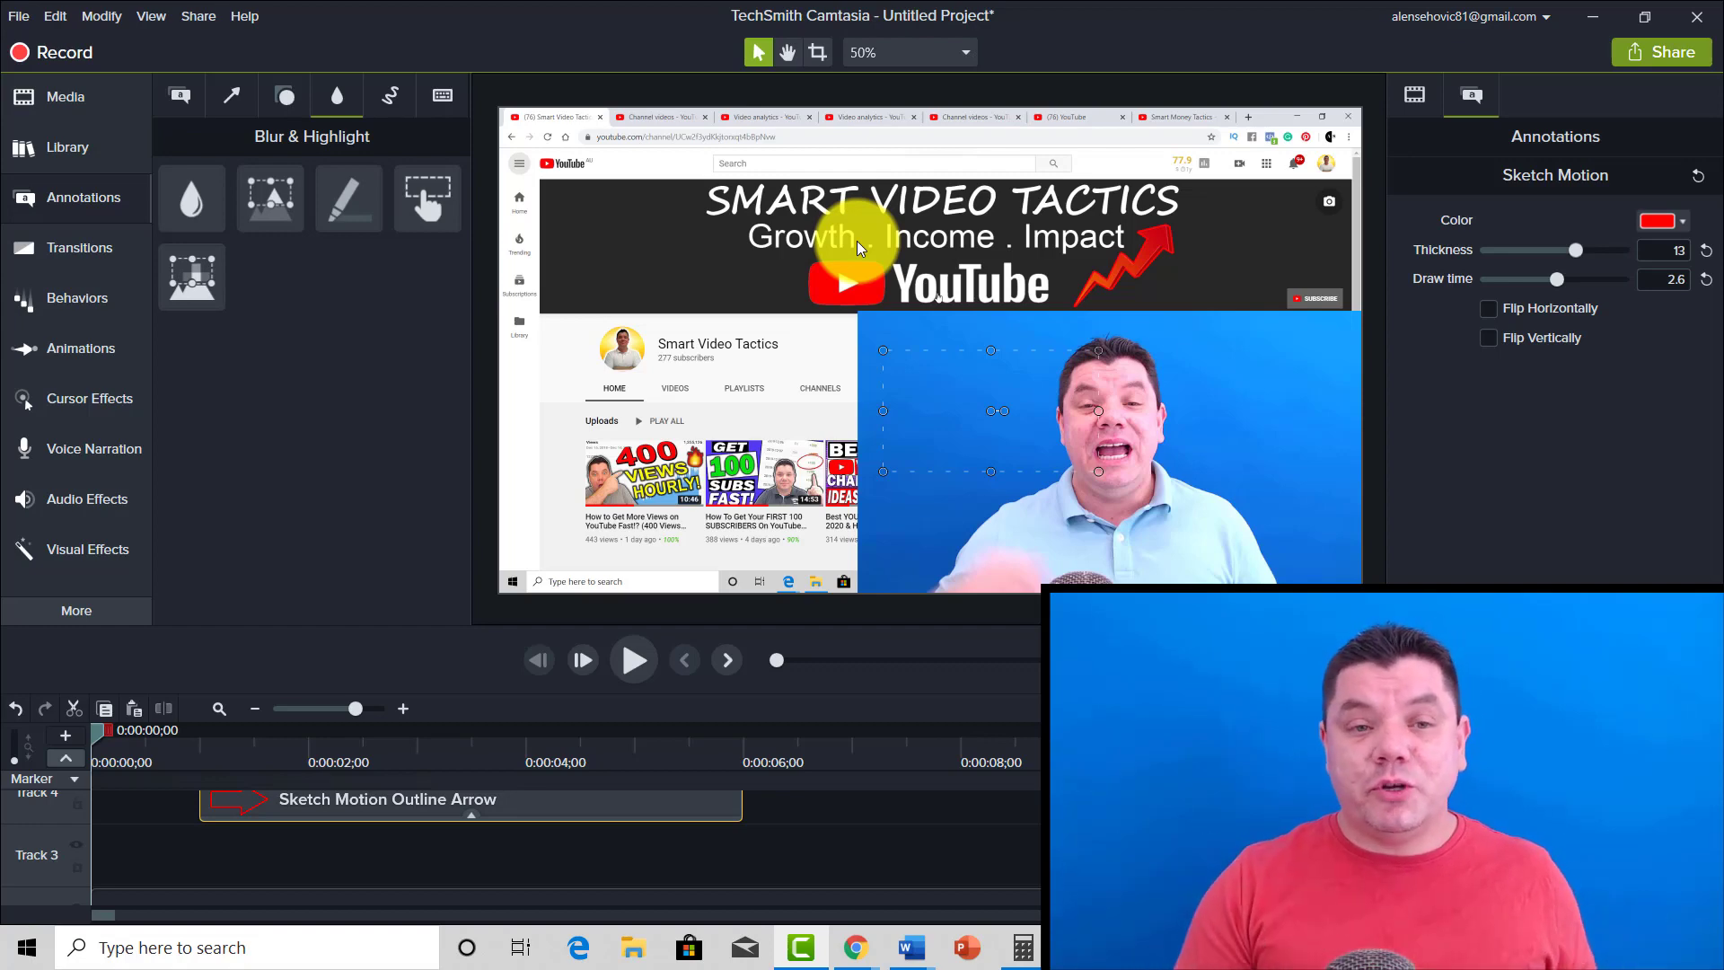
mouse_move(186, 193)
left_mouse_down()
mouse_move(322, 308)
mouse_move(887, 310)
left_mouse_up()
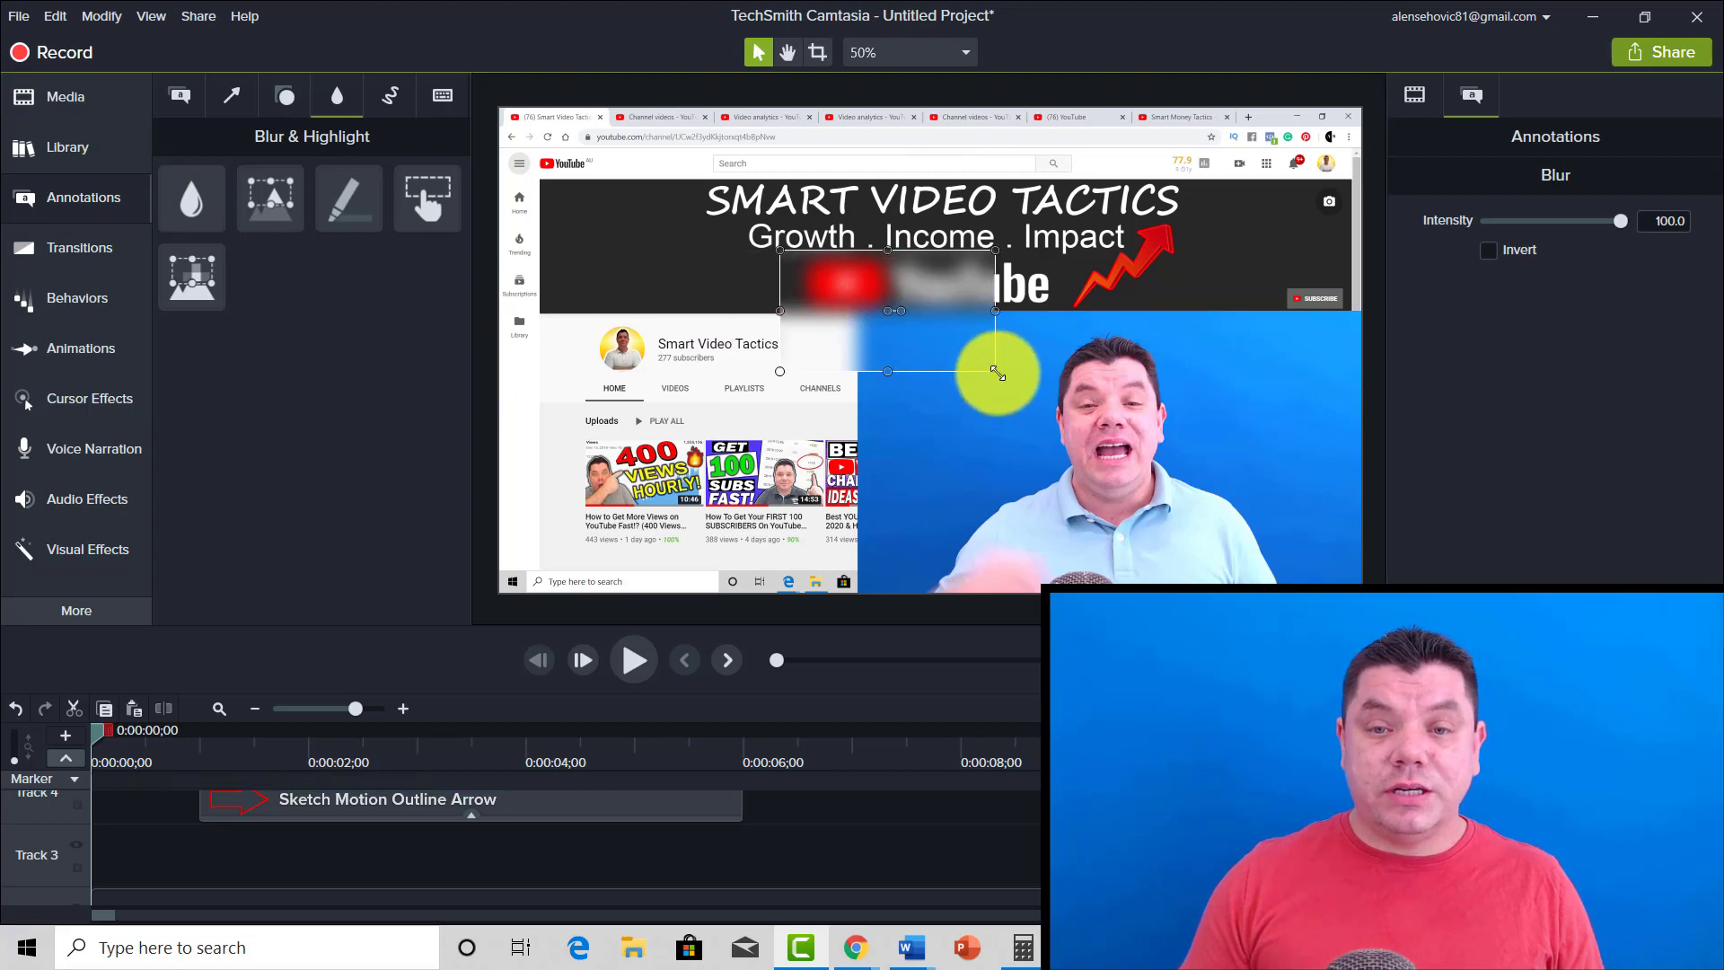
Enlarge the Blur annotation over the channel banner and camera footage, and delete it.
mouse_move(997, 371)
left_mouse_down()
mouse_move(1243, 539)
mouse_move(1115, 481)
left_mouse_up()
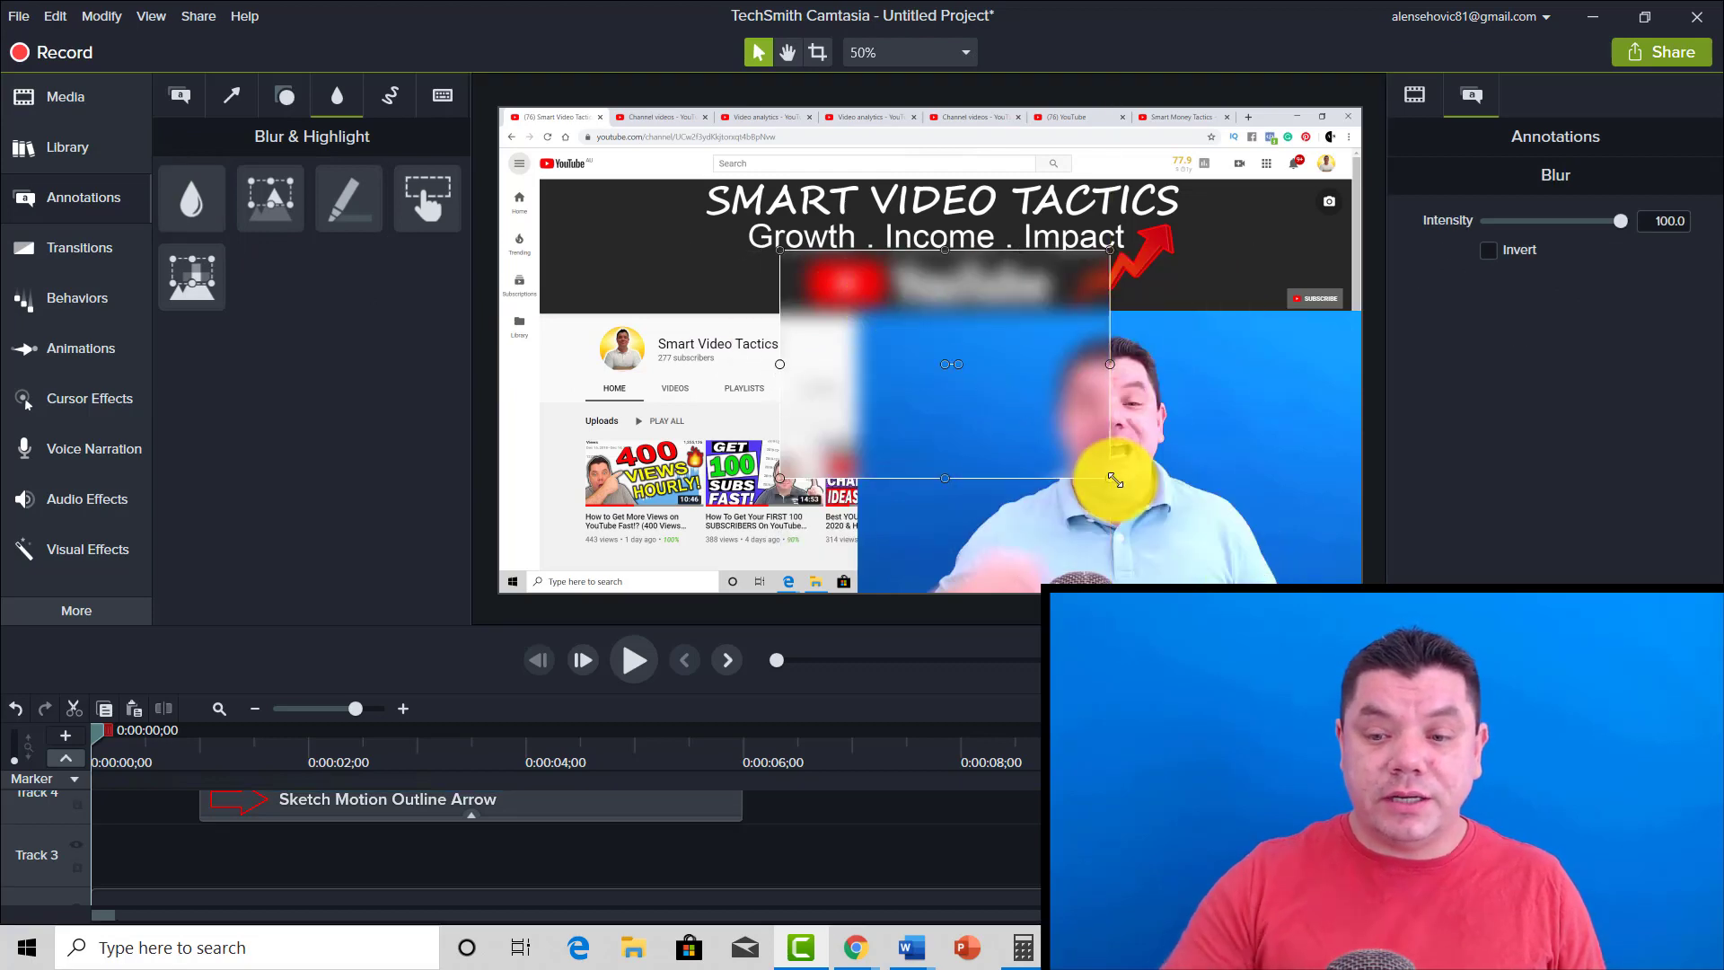
key("Delete")
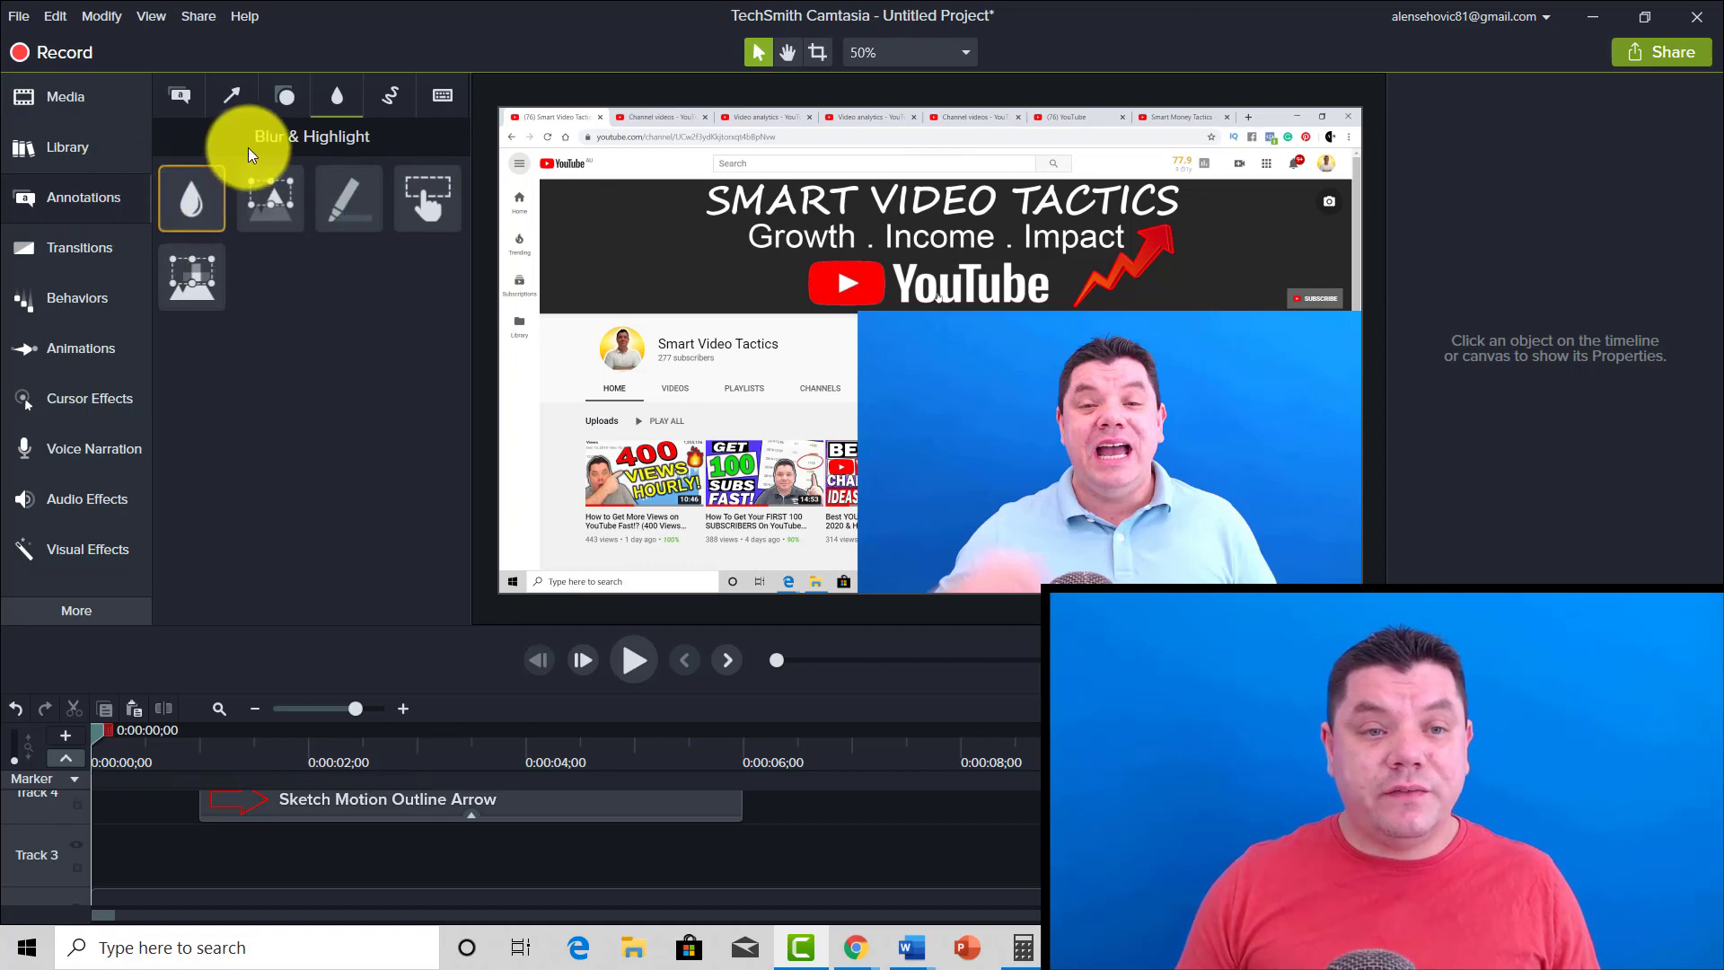
Show the available transitions and position the timeline playhead at 0:00:00;20 over the camera and screen clips.
left_click(87, 250)
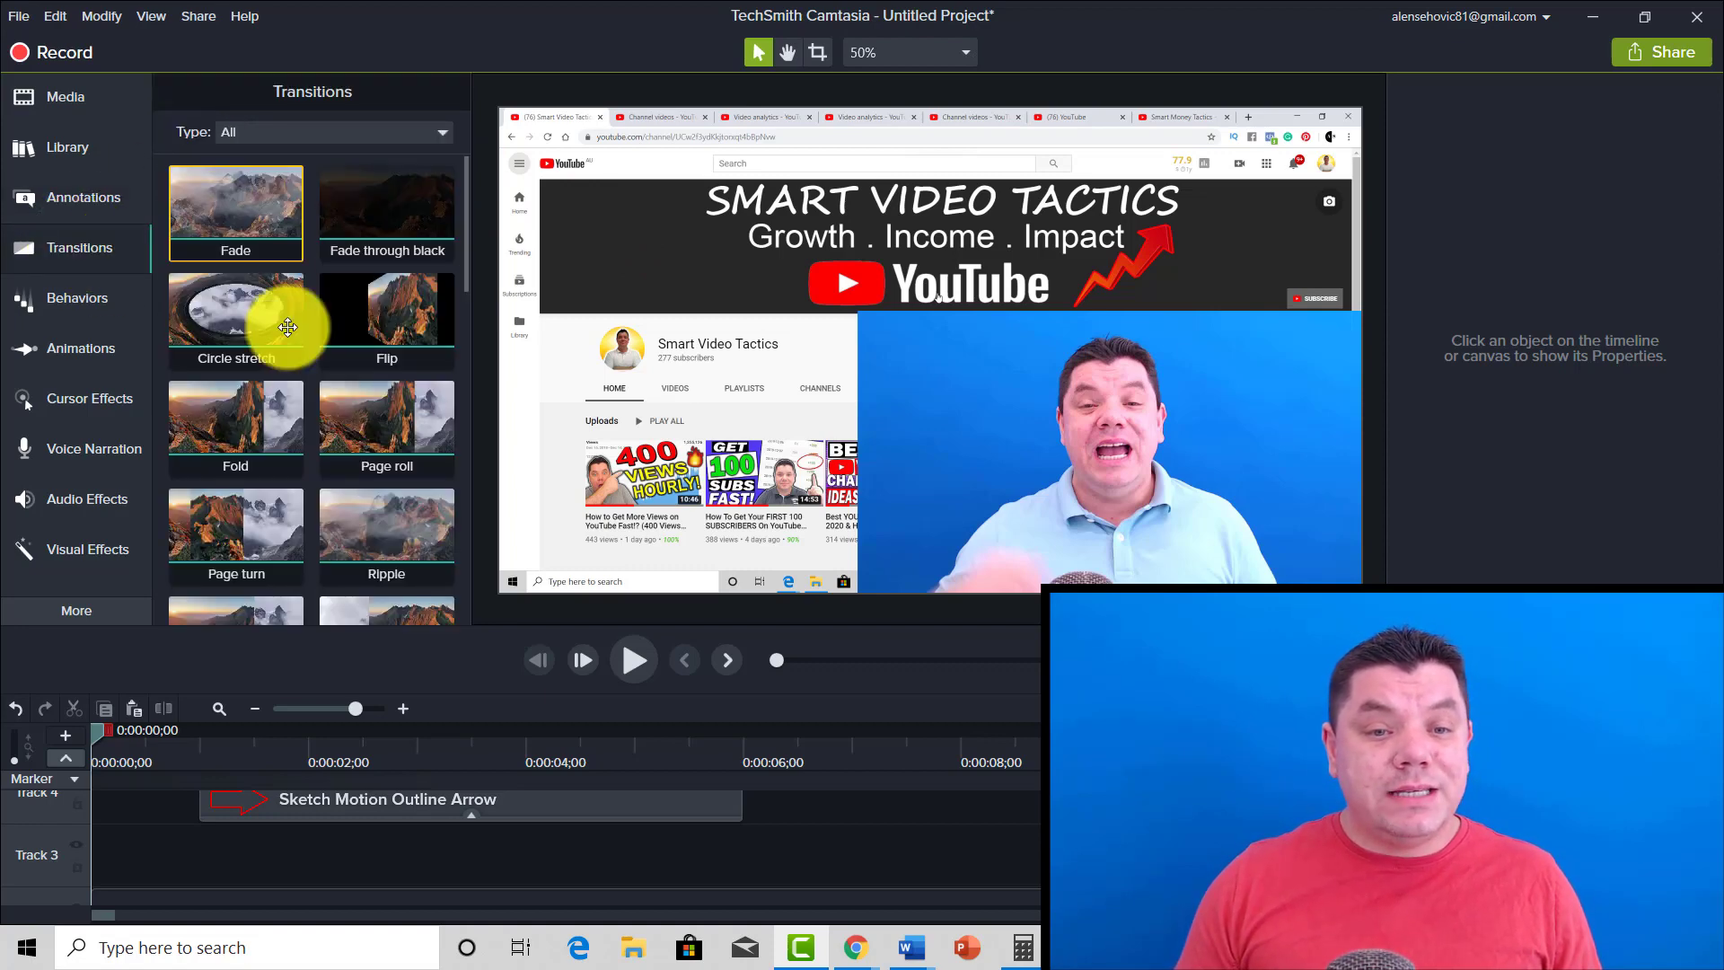
scroll(312, 436, "down", 1)
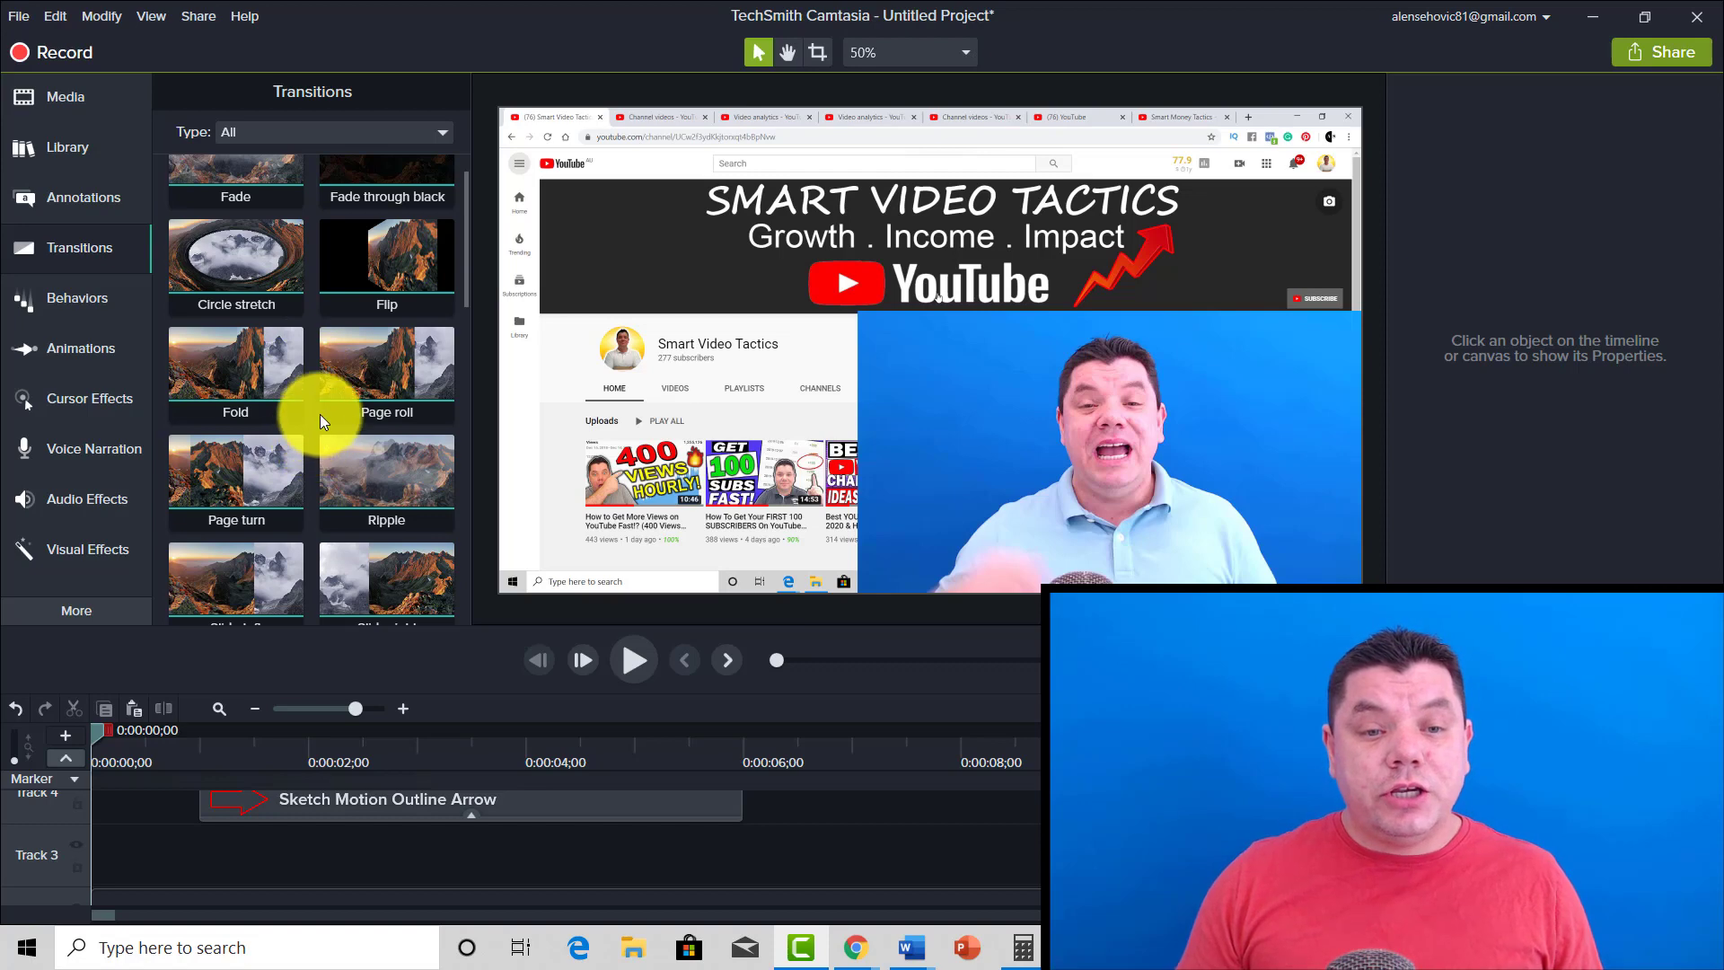
mouse_move(319, 413)
left_mouse_down()
mouse_move(359, 472)
mouse_move(540, 504)
mouse_move(217, 779)
left_mouse_up()
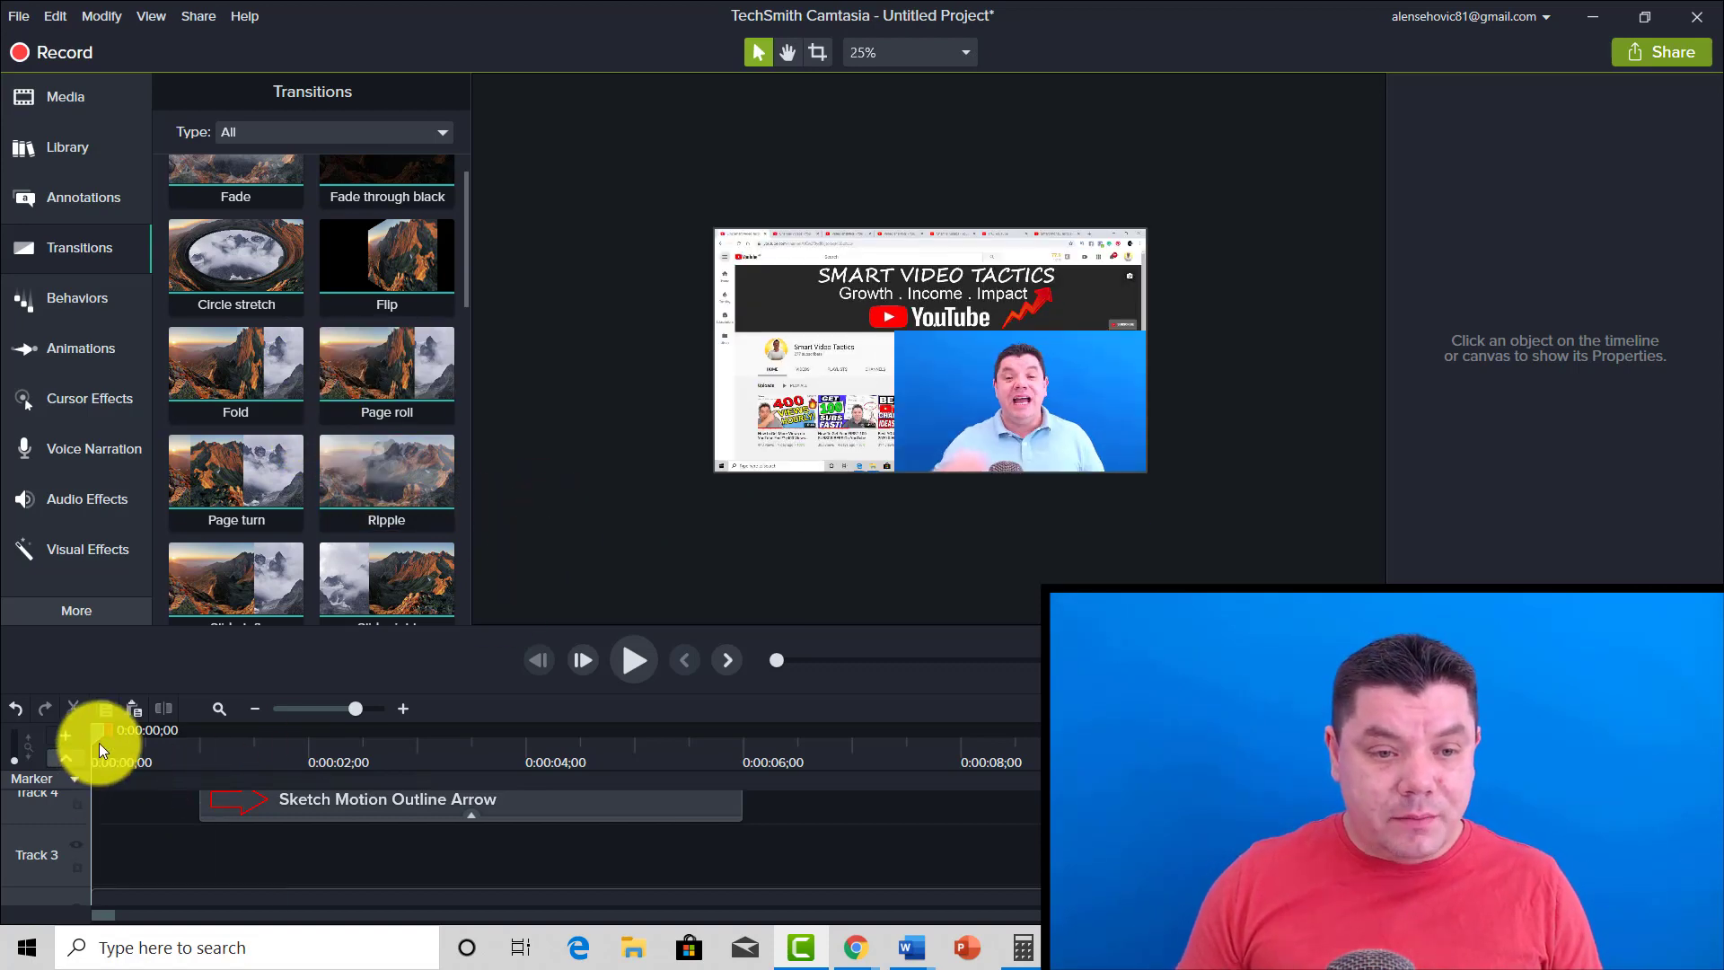
left_click_drag(96, 735, 155, 729)
scroll(246, 884, "down", 1)
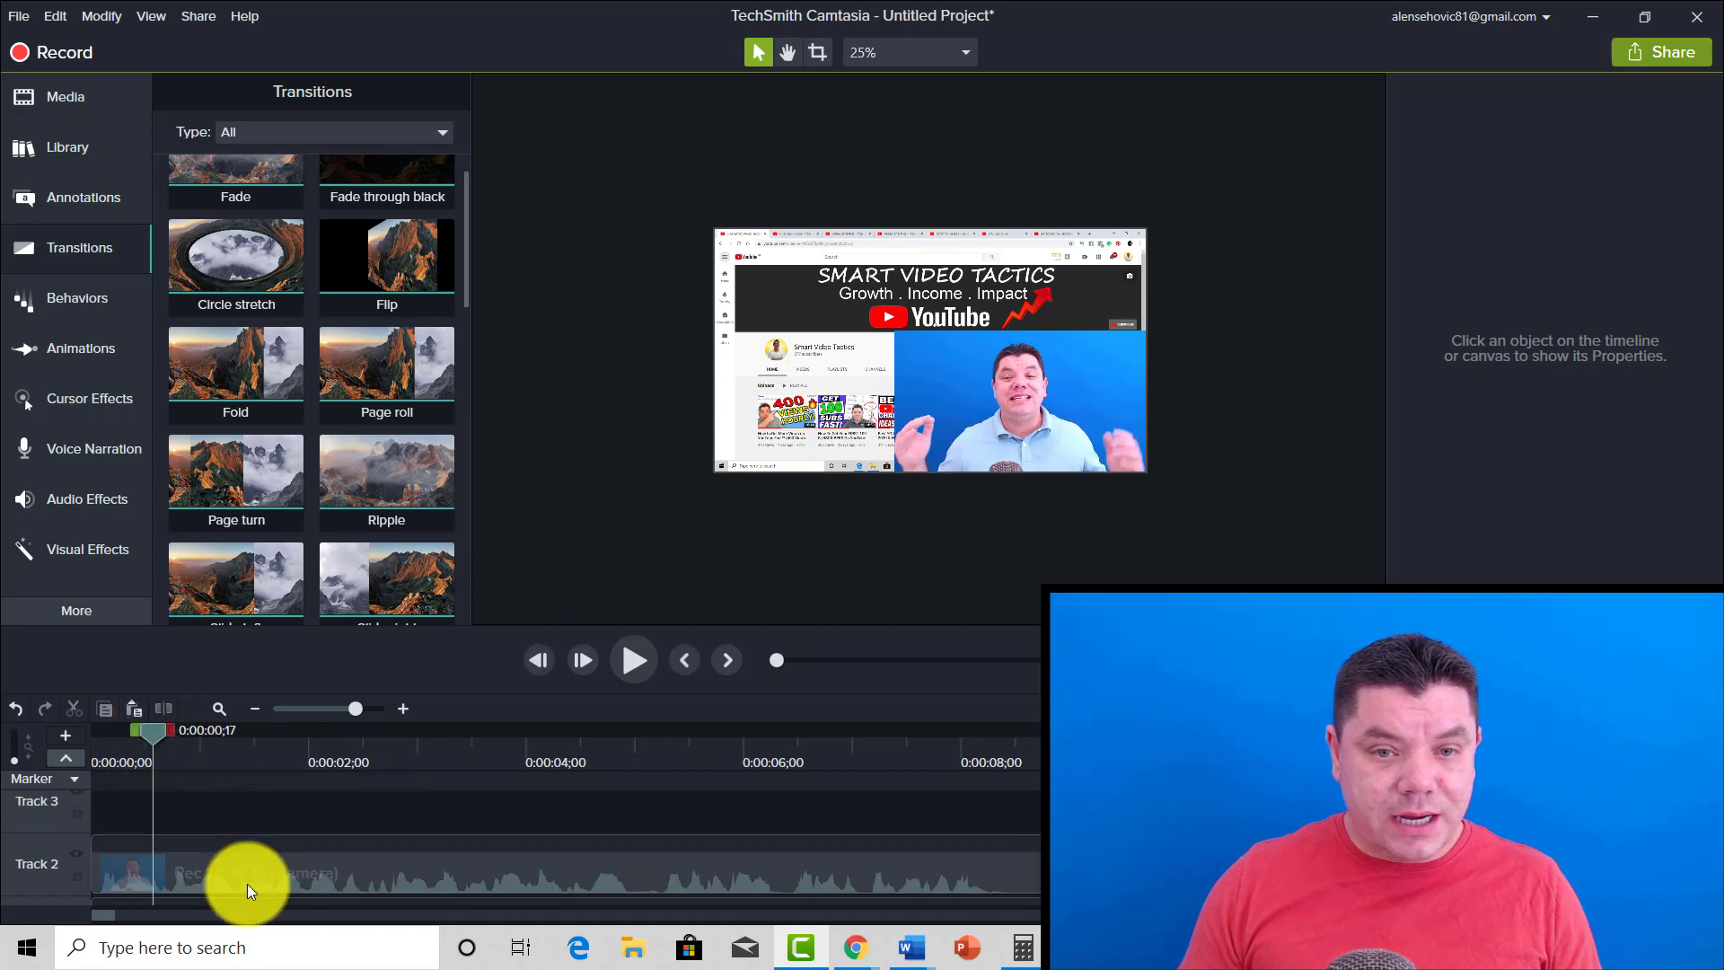
scroll(972, 397, "up", 2)
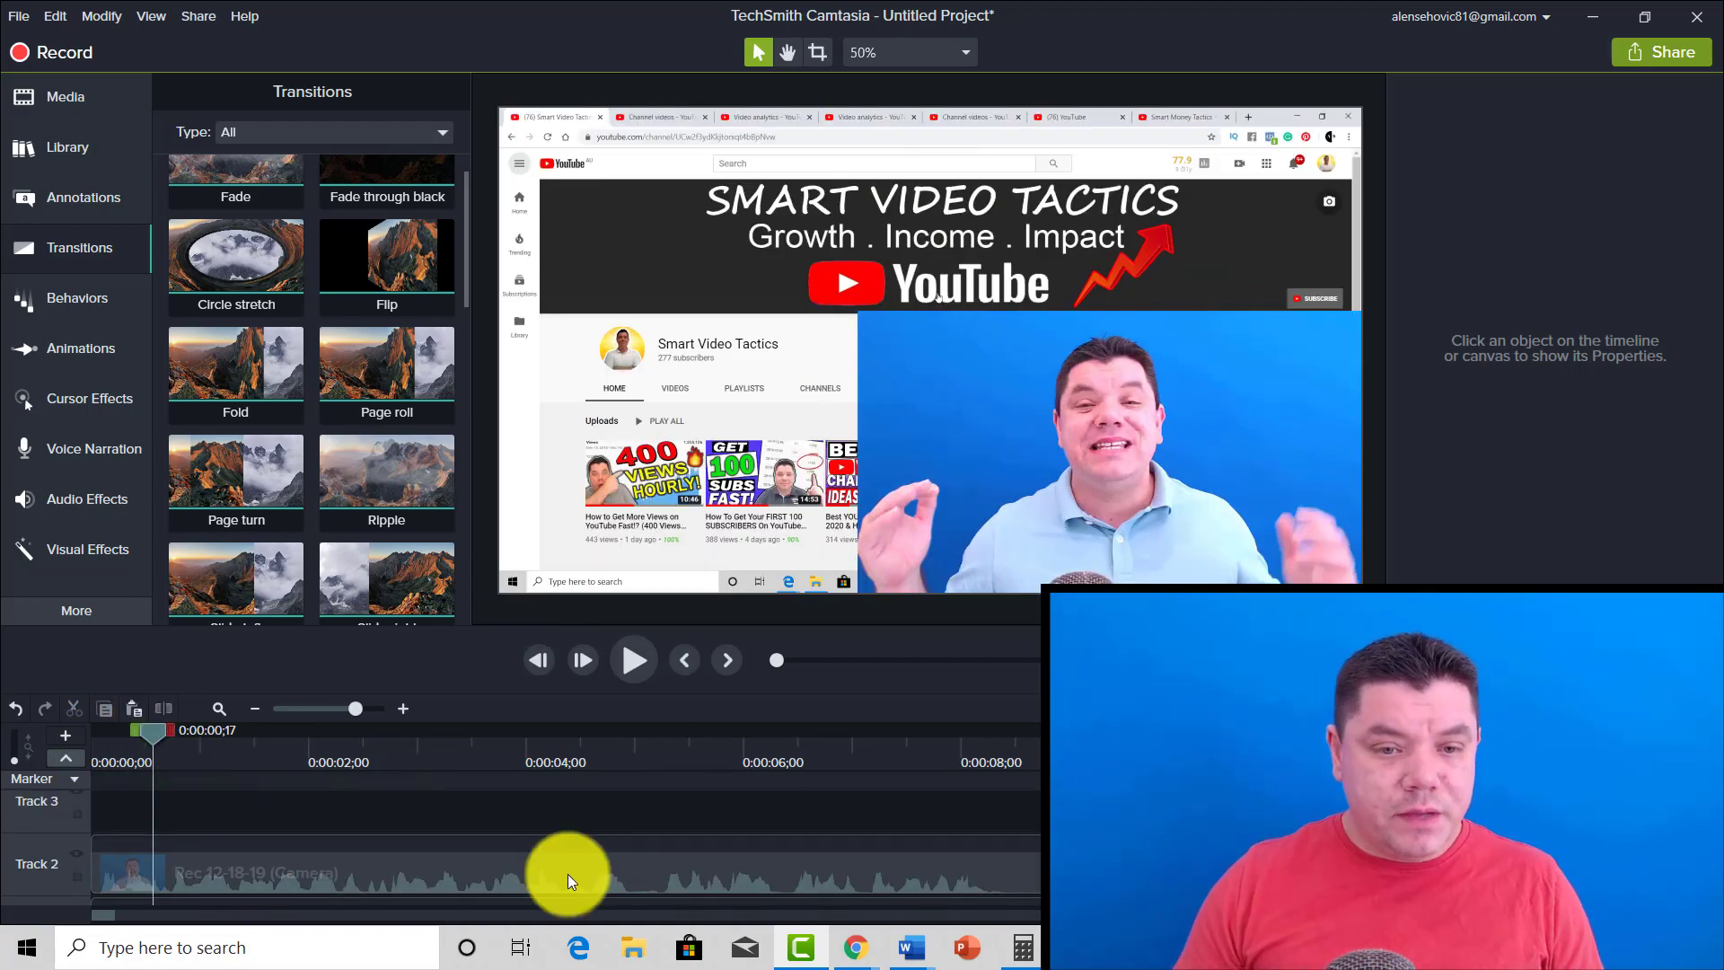
scroll(341, 844, "down", 1)
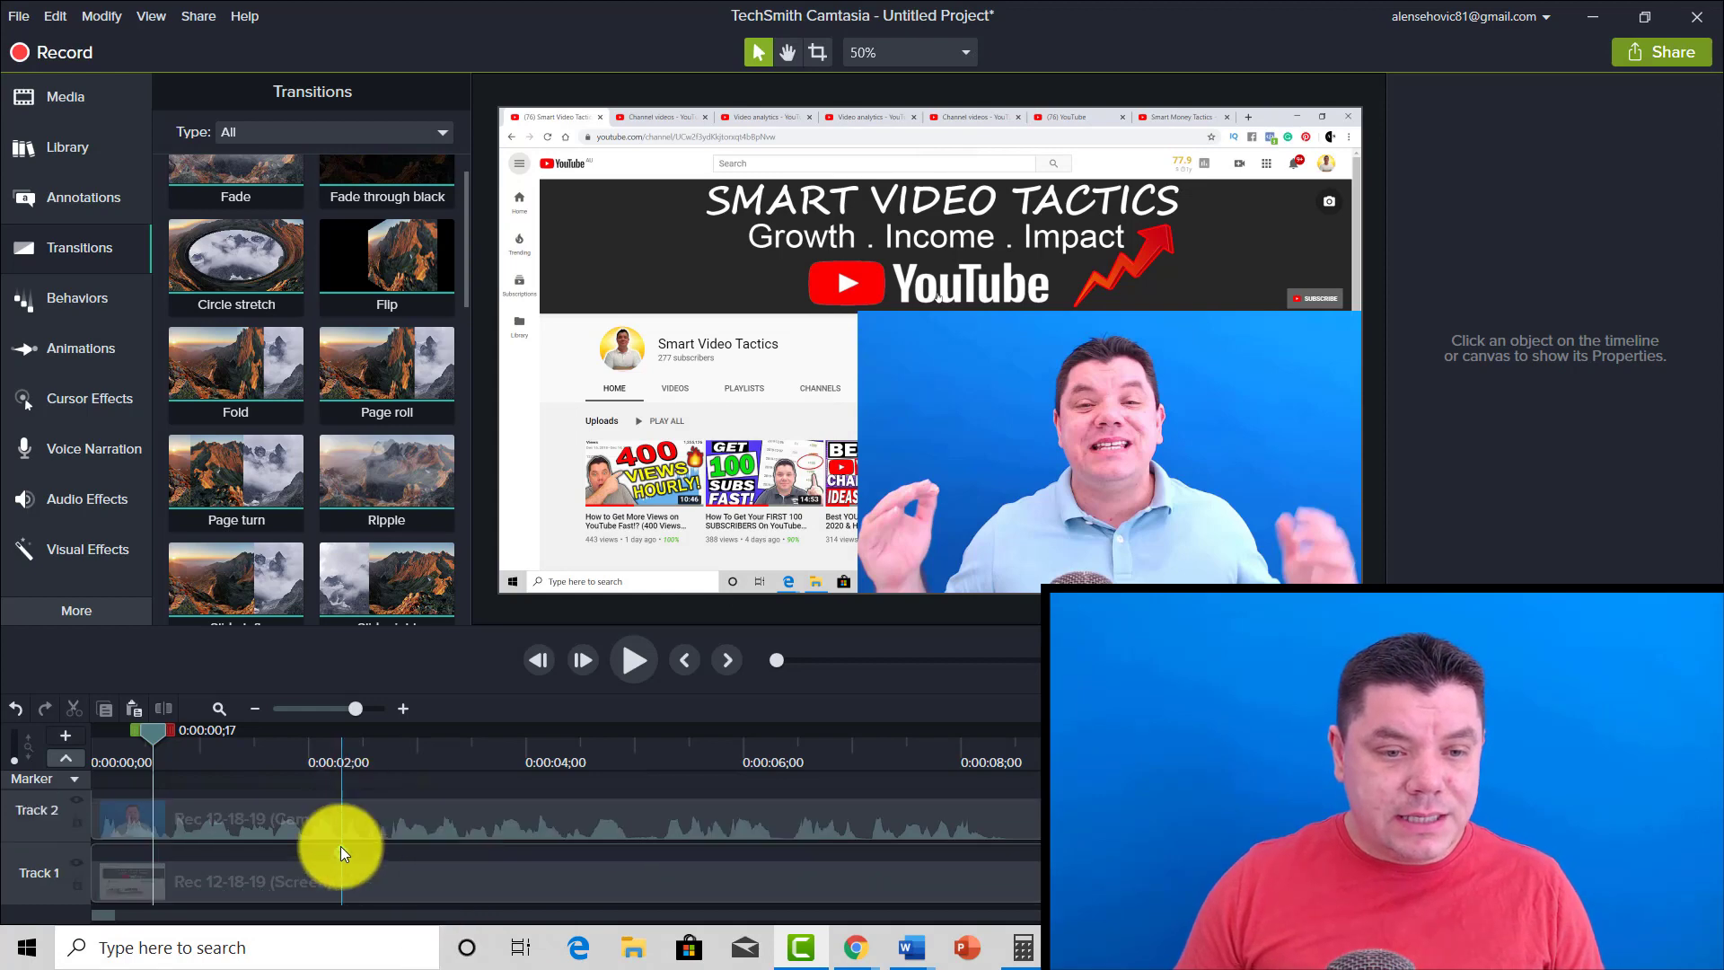
left_click_drag(156, 731, 163, 727)
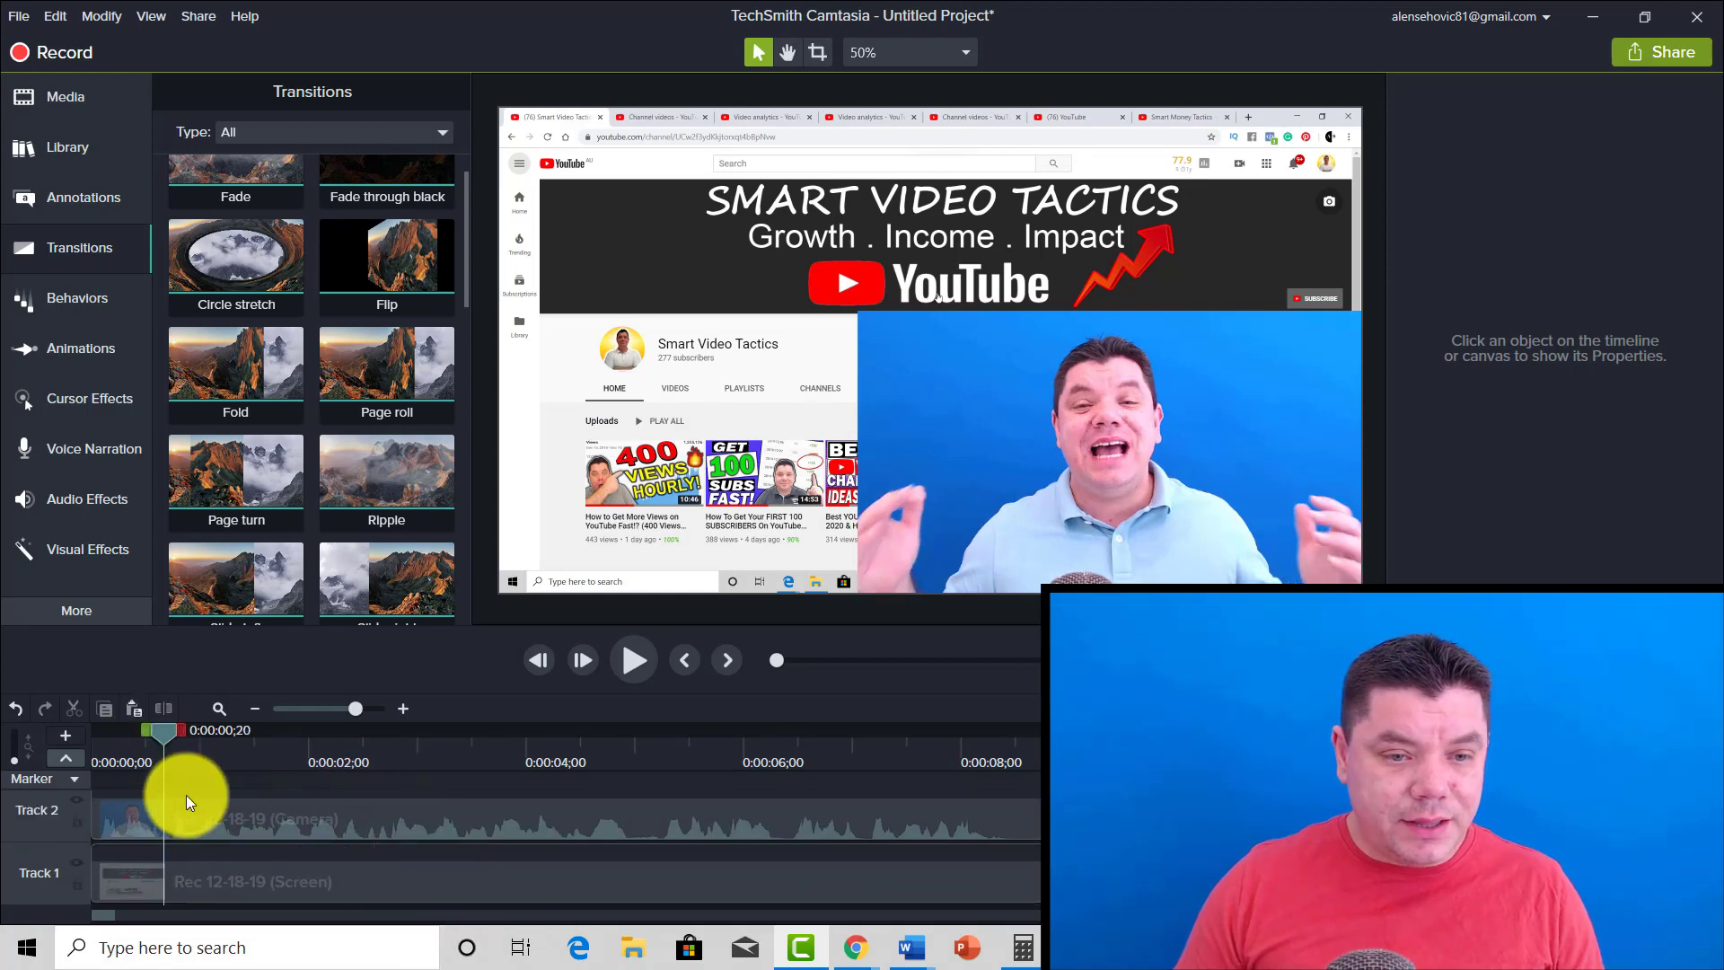
Check which canvas area belongs to the camera clip on Track 2 and which to the screen clip on Track 1.
left_click(229, 816)
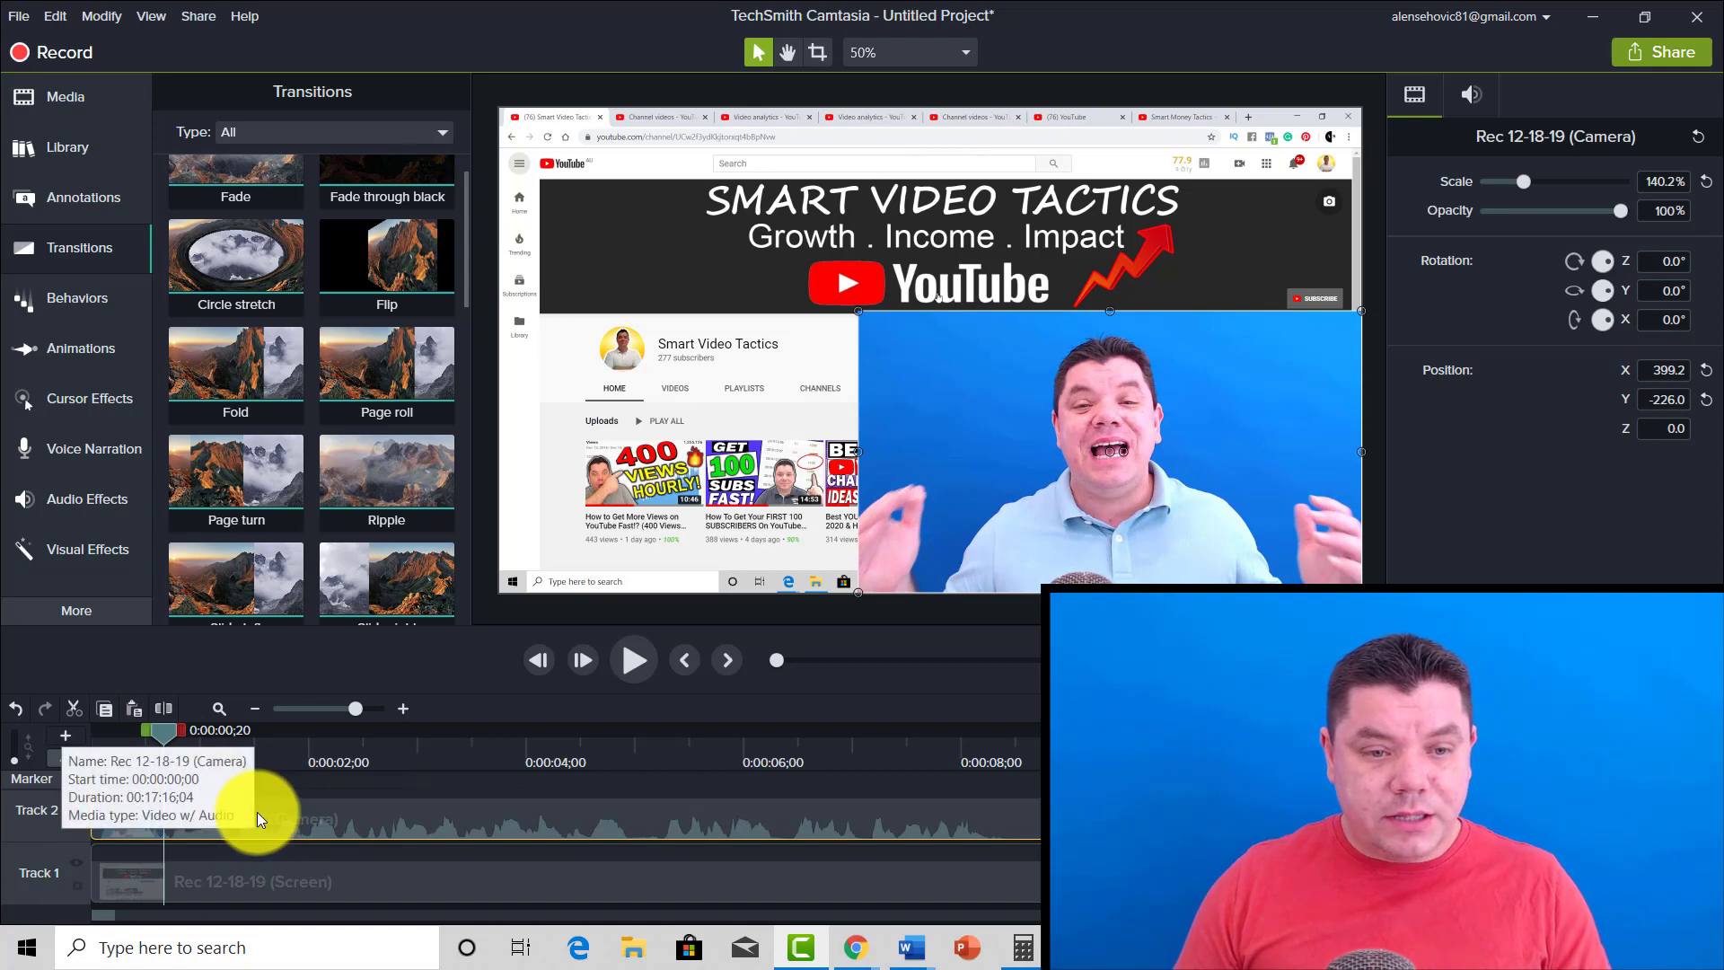
left_click(264, 889)
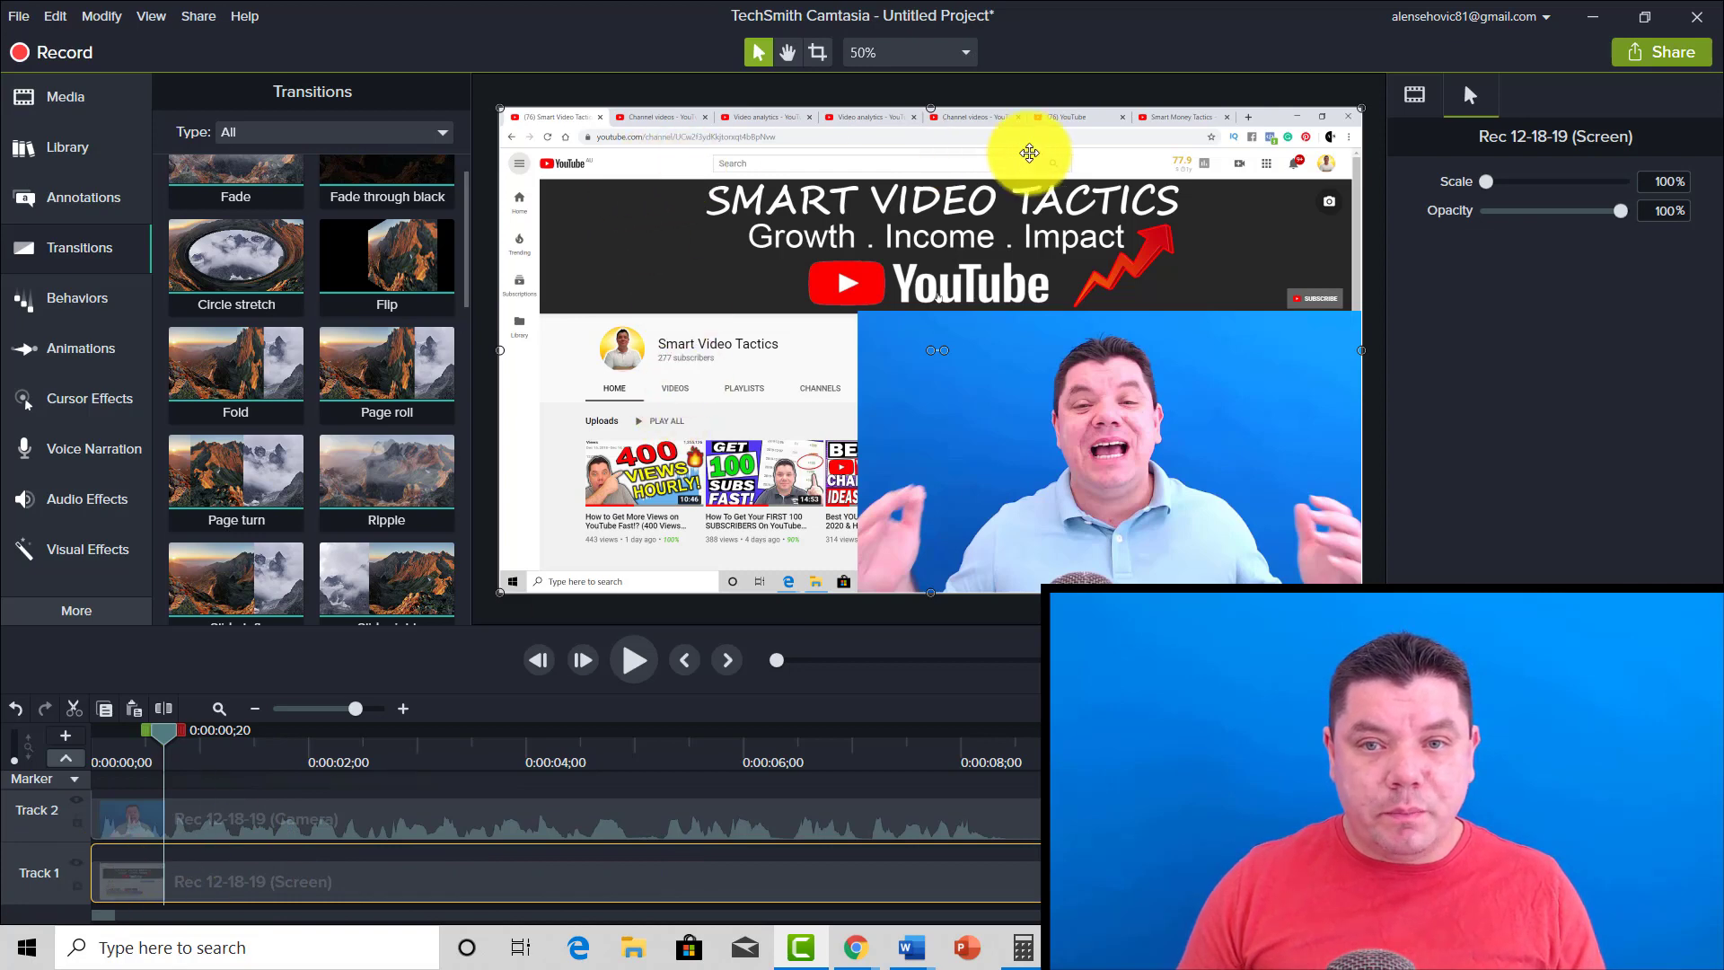
scroll(270, 847, "up", 2)
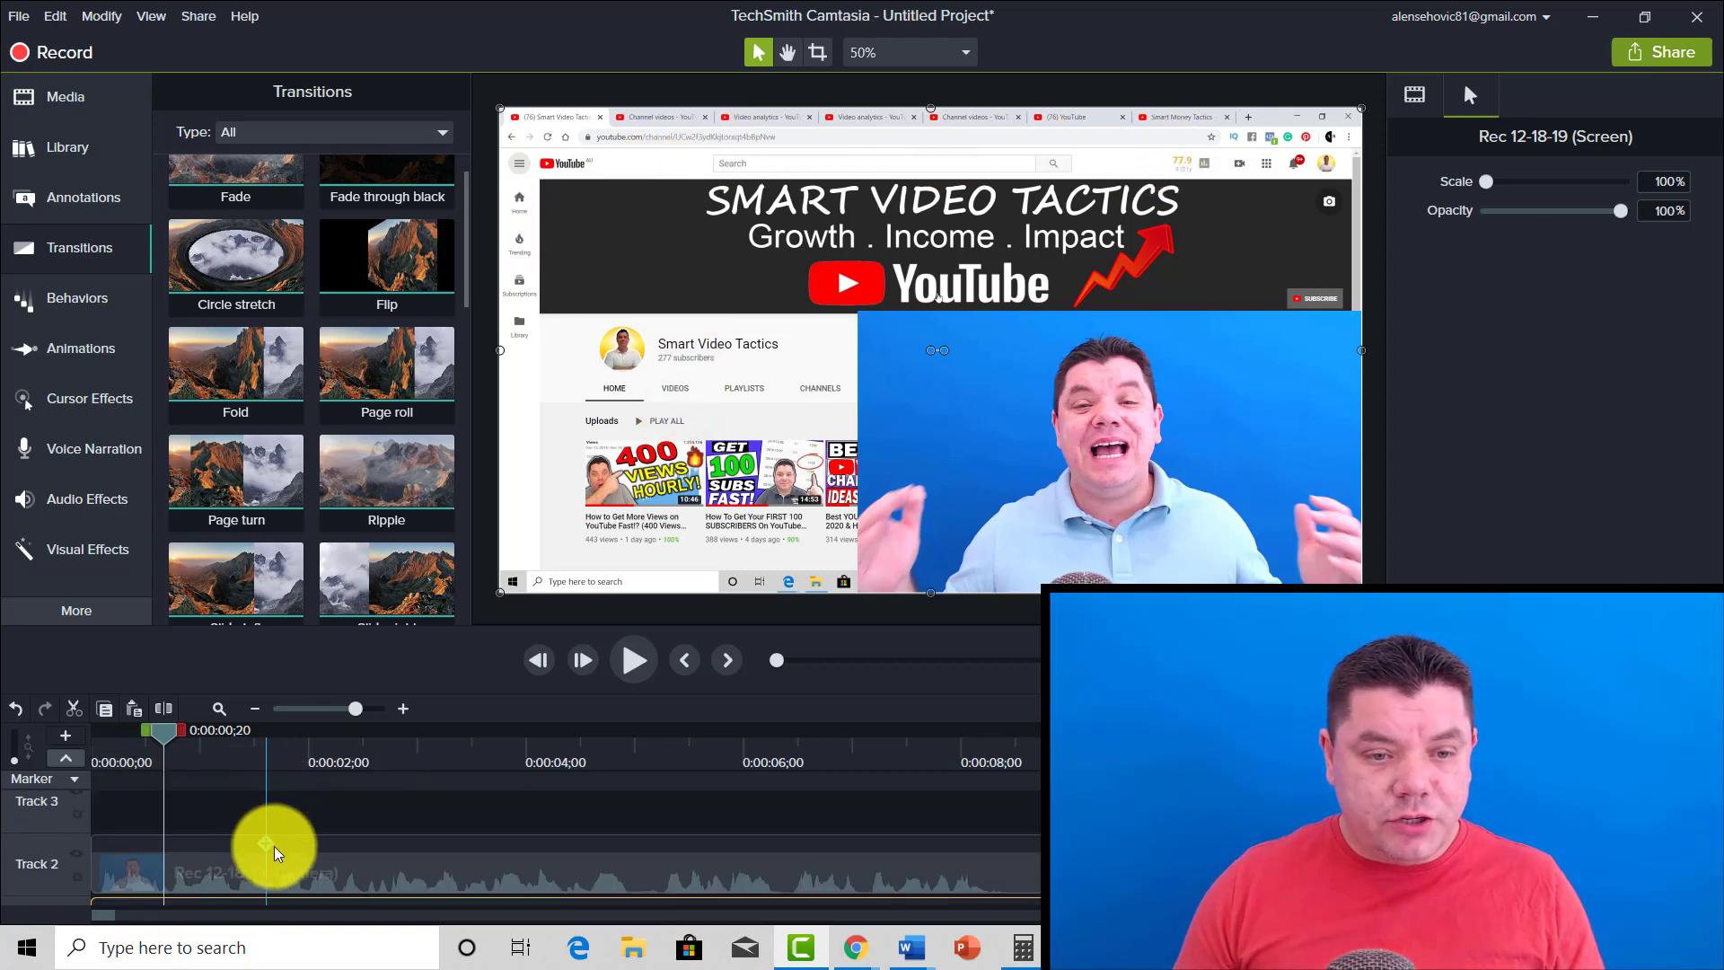
left_click(212, 884)
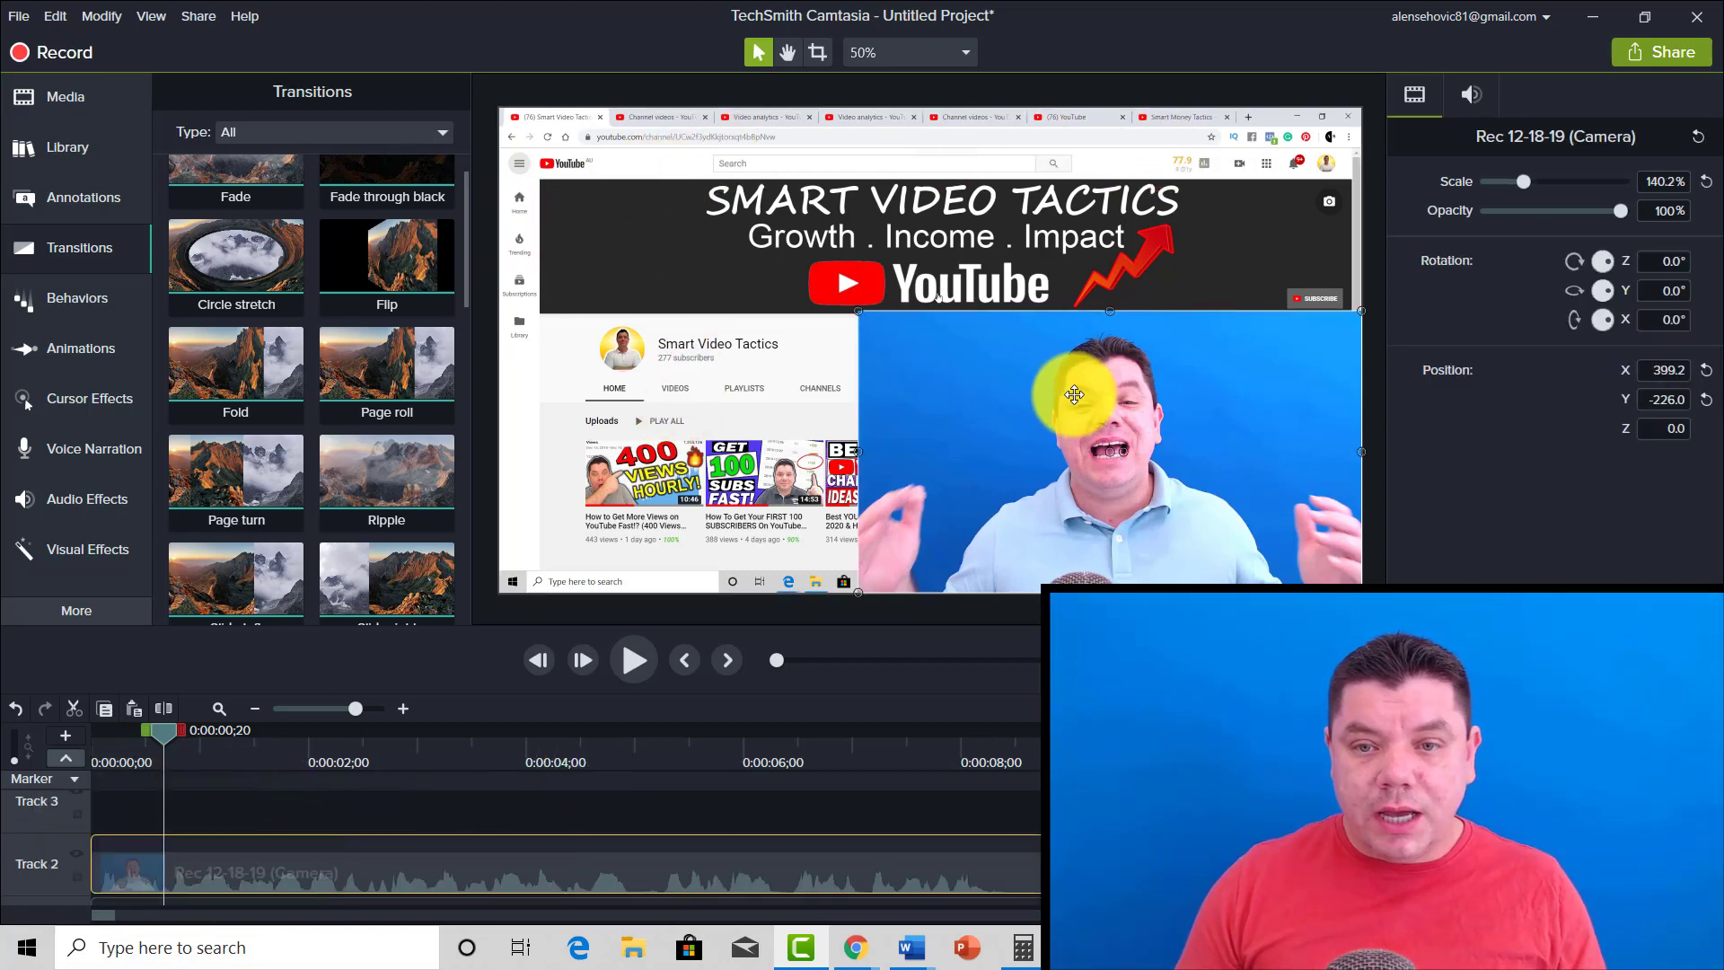
left_click_drag(1049, 463, 1119, 455)
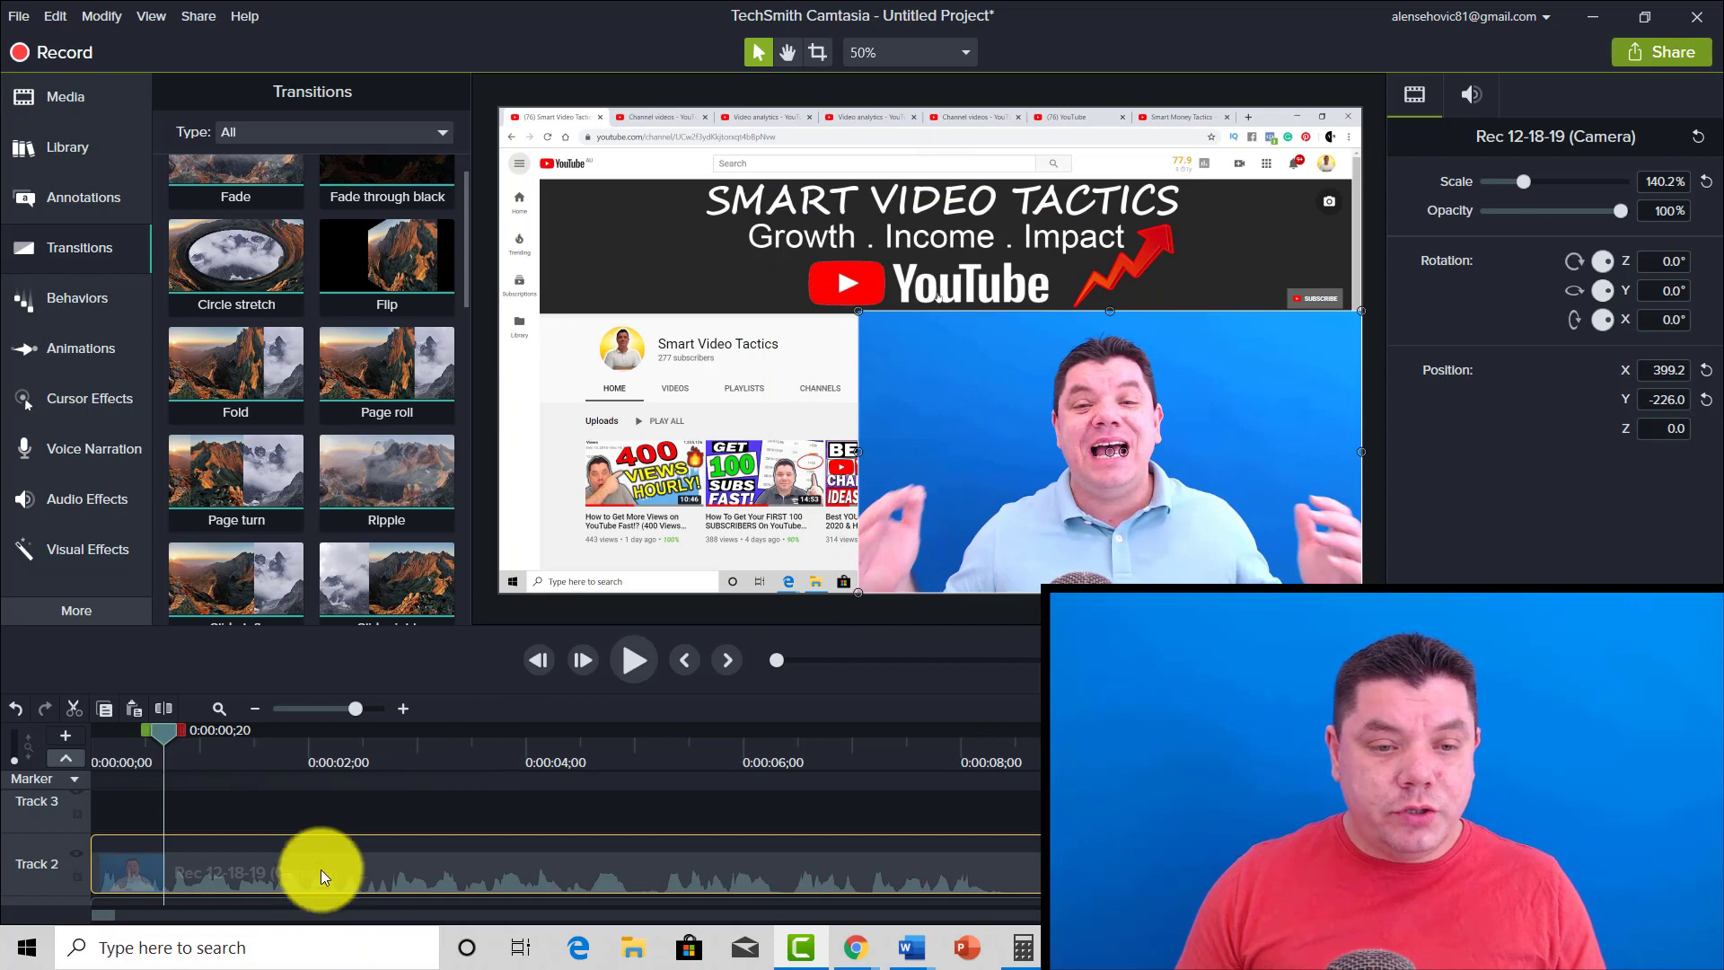
scroll(322, 865, "down", 1)
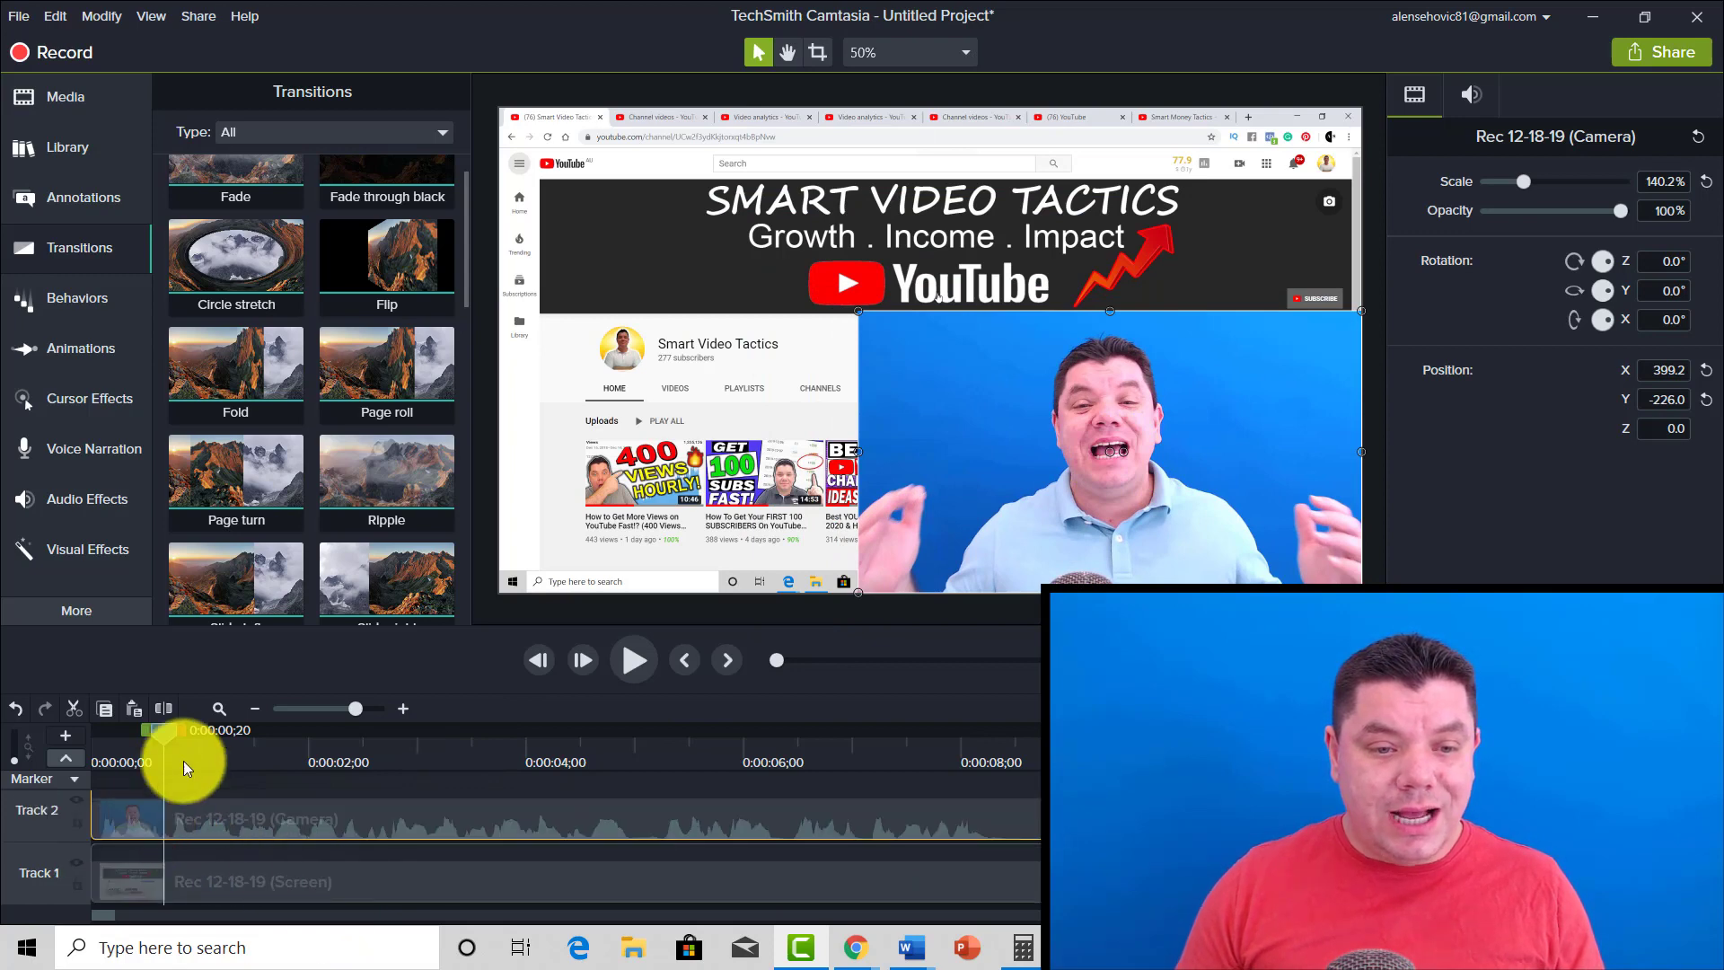
Split both the screen clip on Track 1 and the camera clip on Track 2 at 0:00:00;20.
left_click(239, 881)
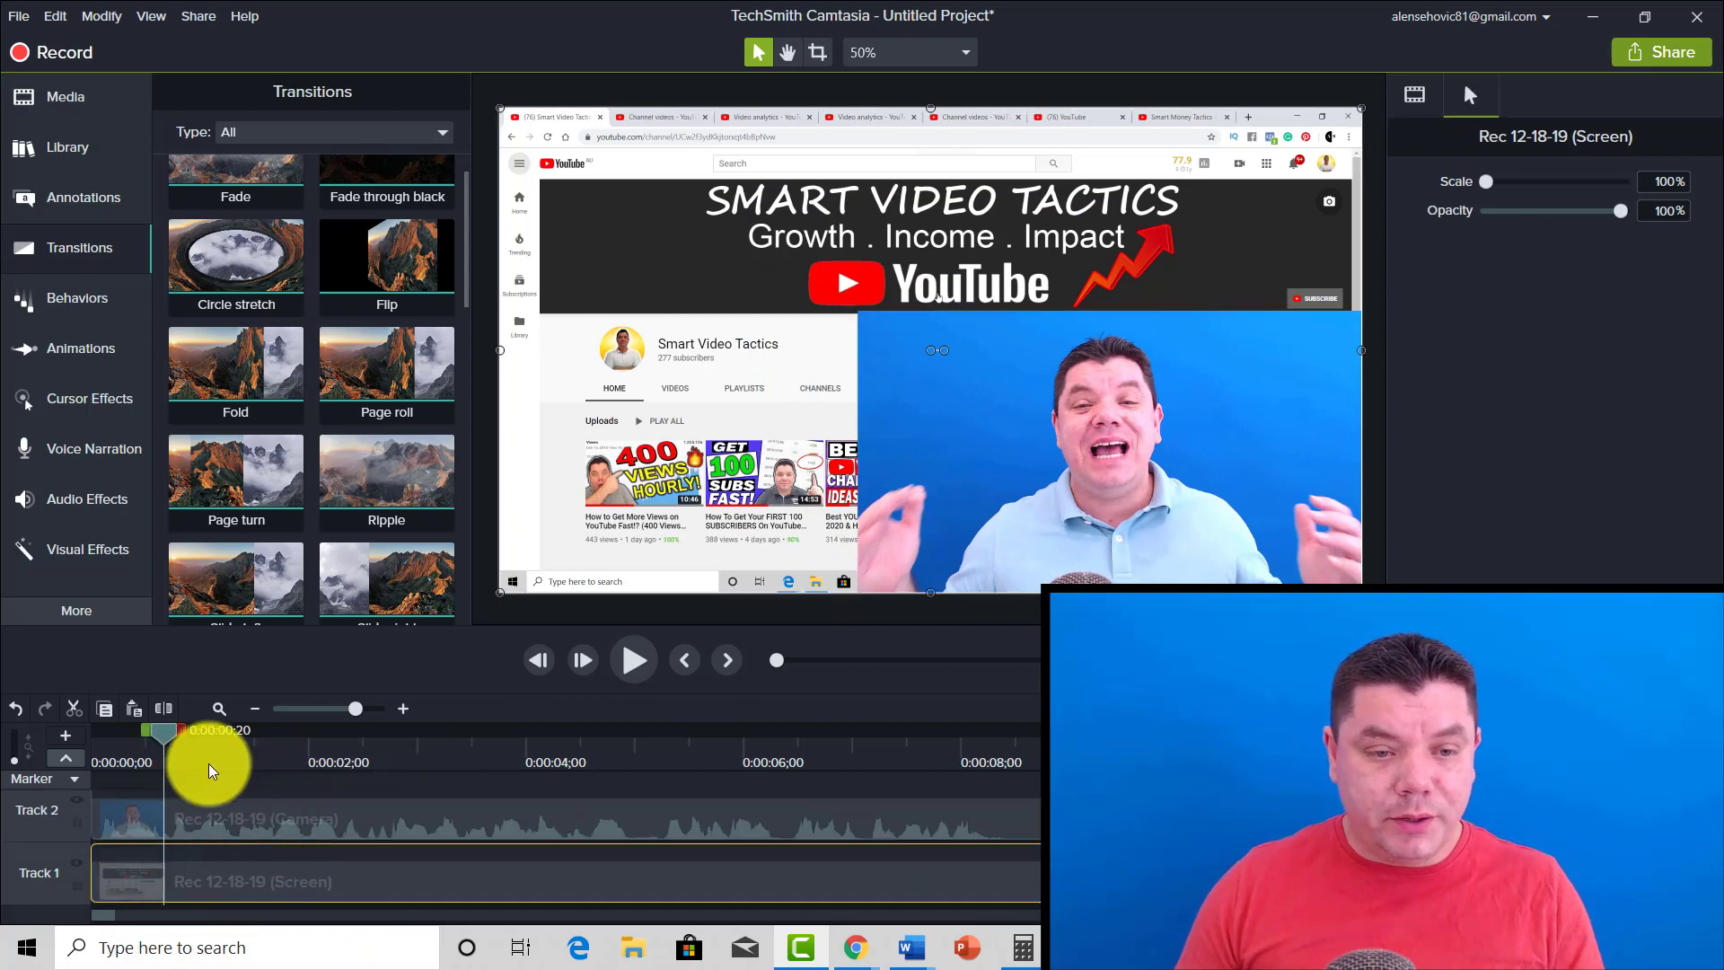
left_click(246, 815, "ctrl")
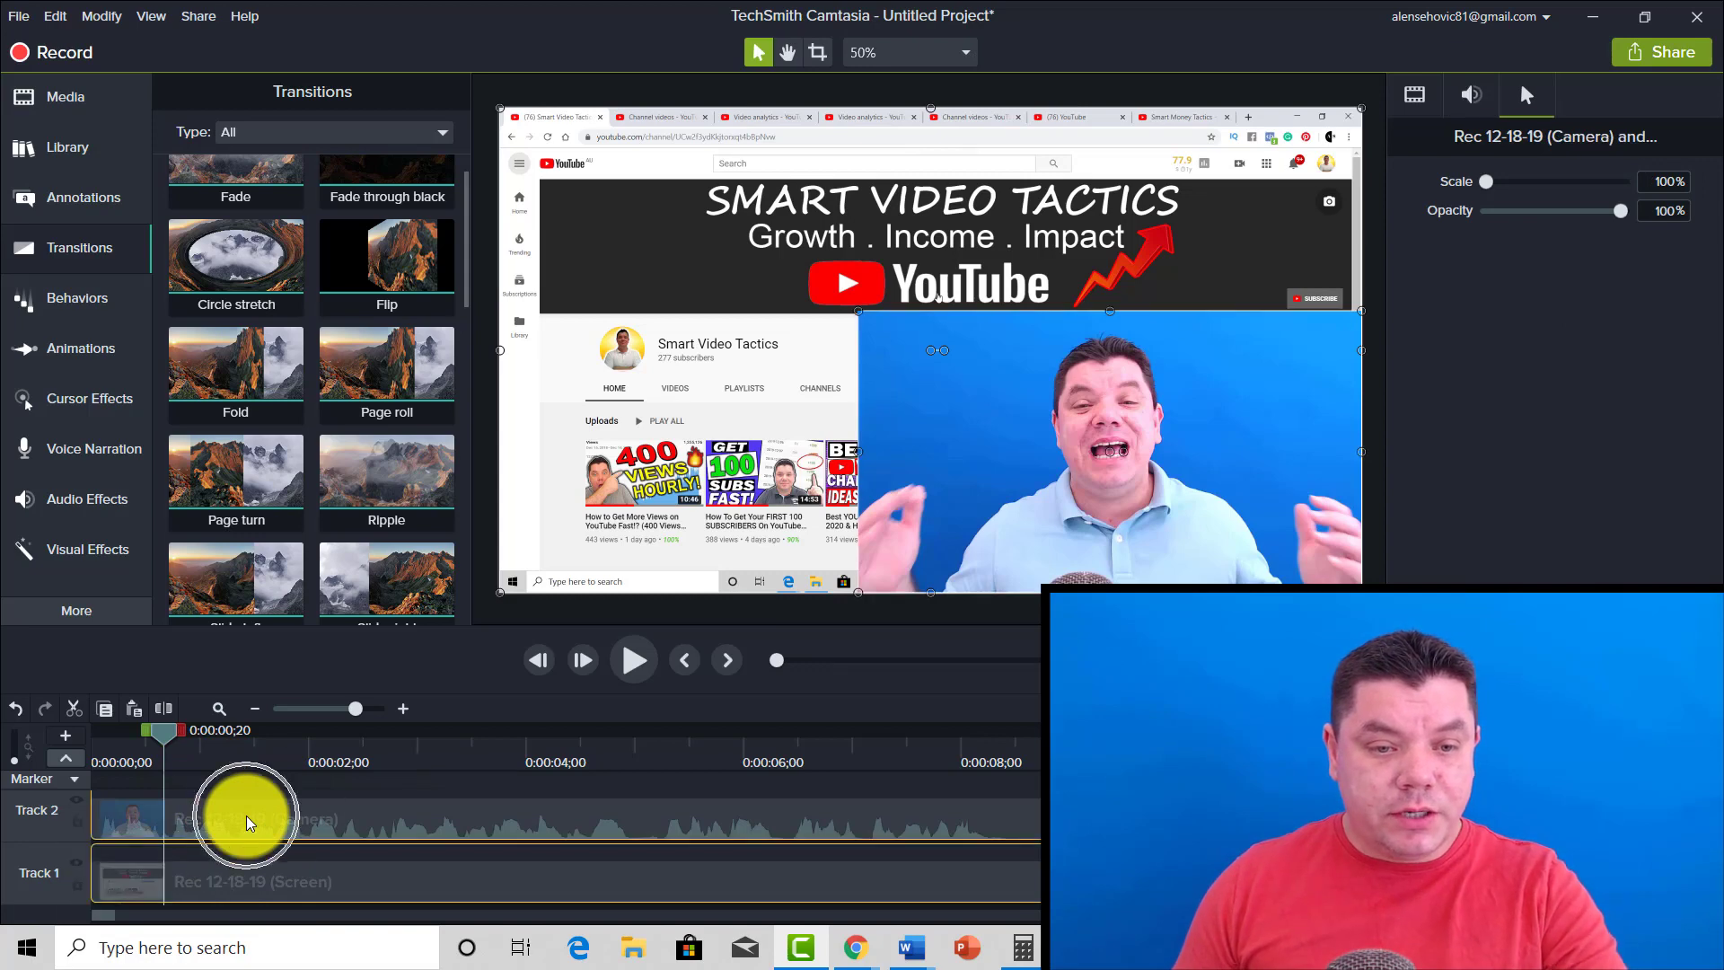
left_click(164, 705)
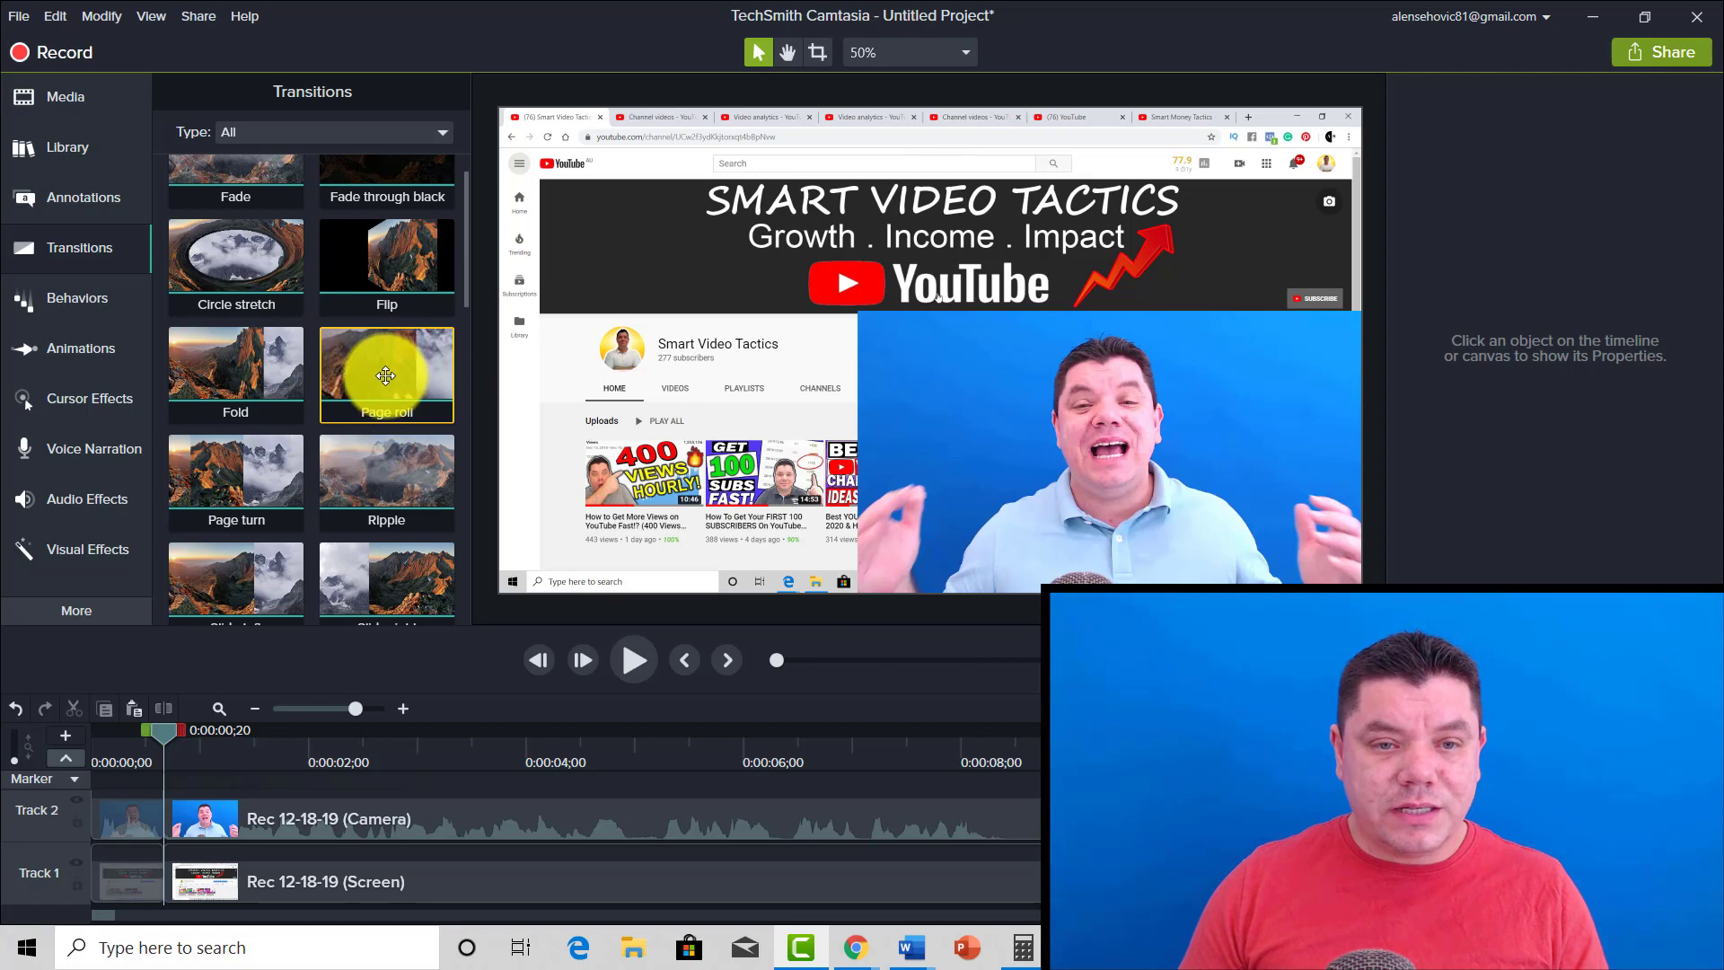
Add the Page roll transition at the cut on Track 2 and Track 1, and play it back from the start.
left_click_drag(385, 370, 163, 813)
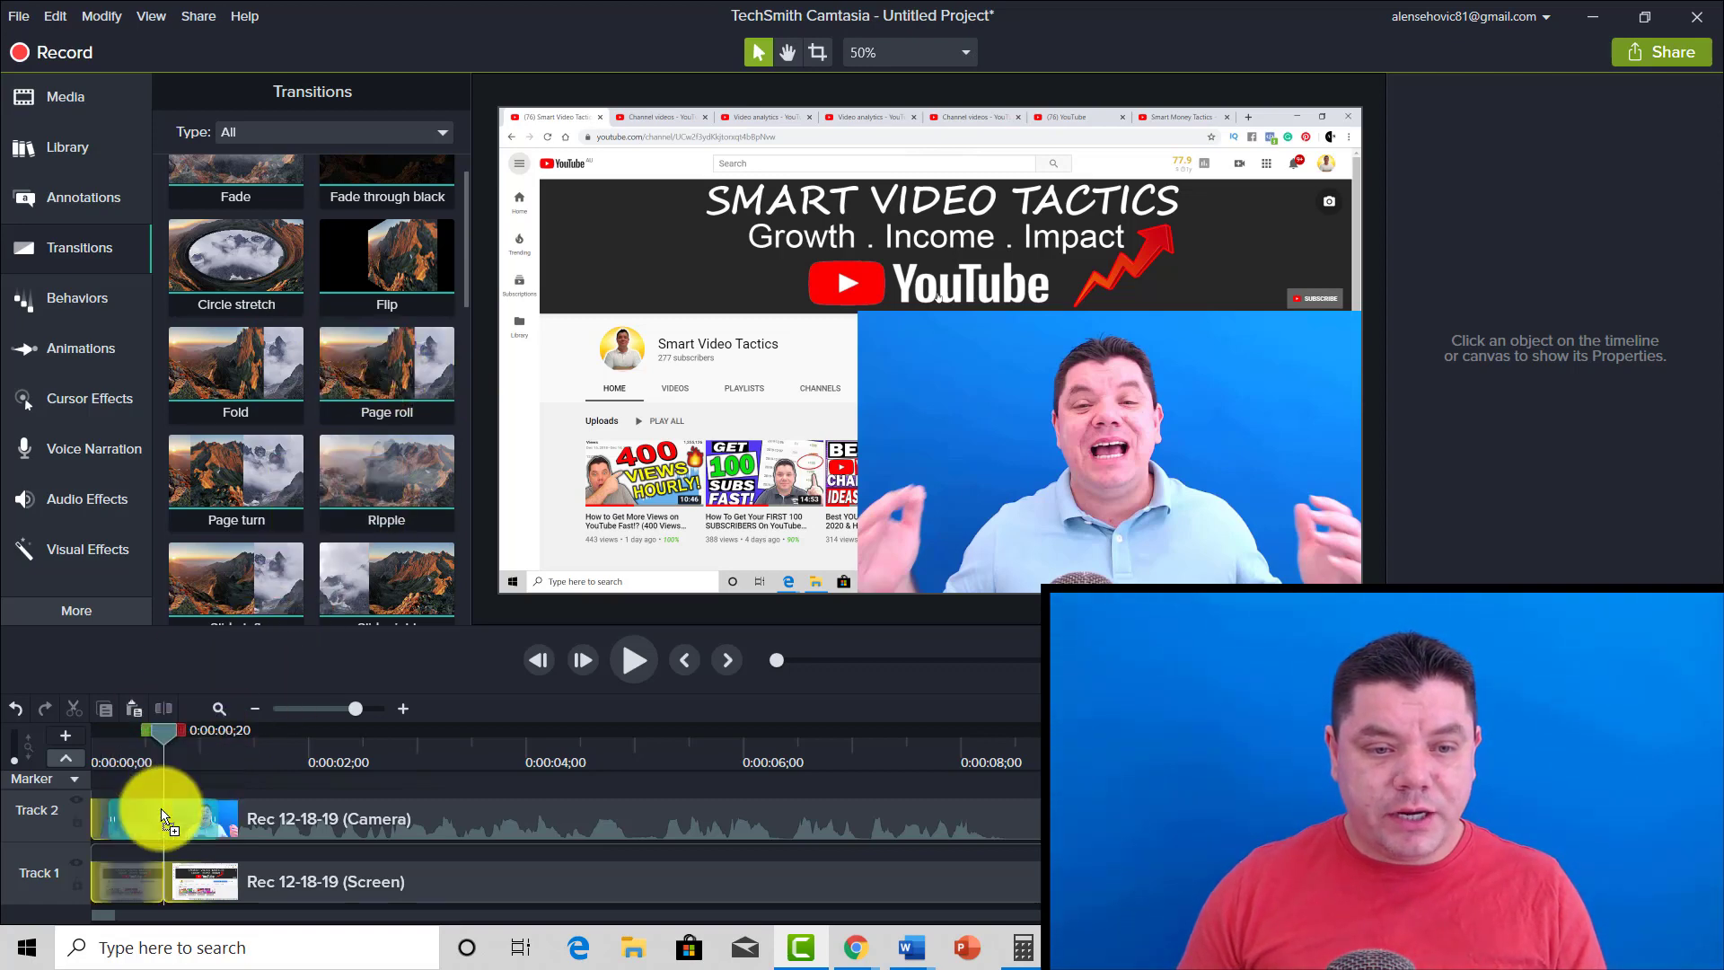
left_click_drag(372, 372, 158, 877)
left_click_drag(162, 735, 68, 741)
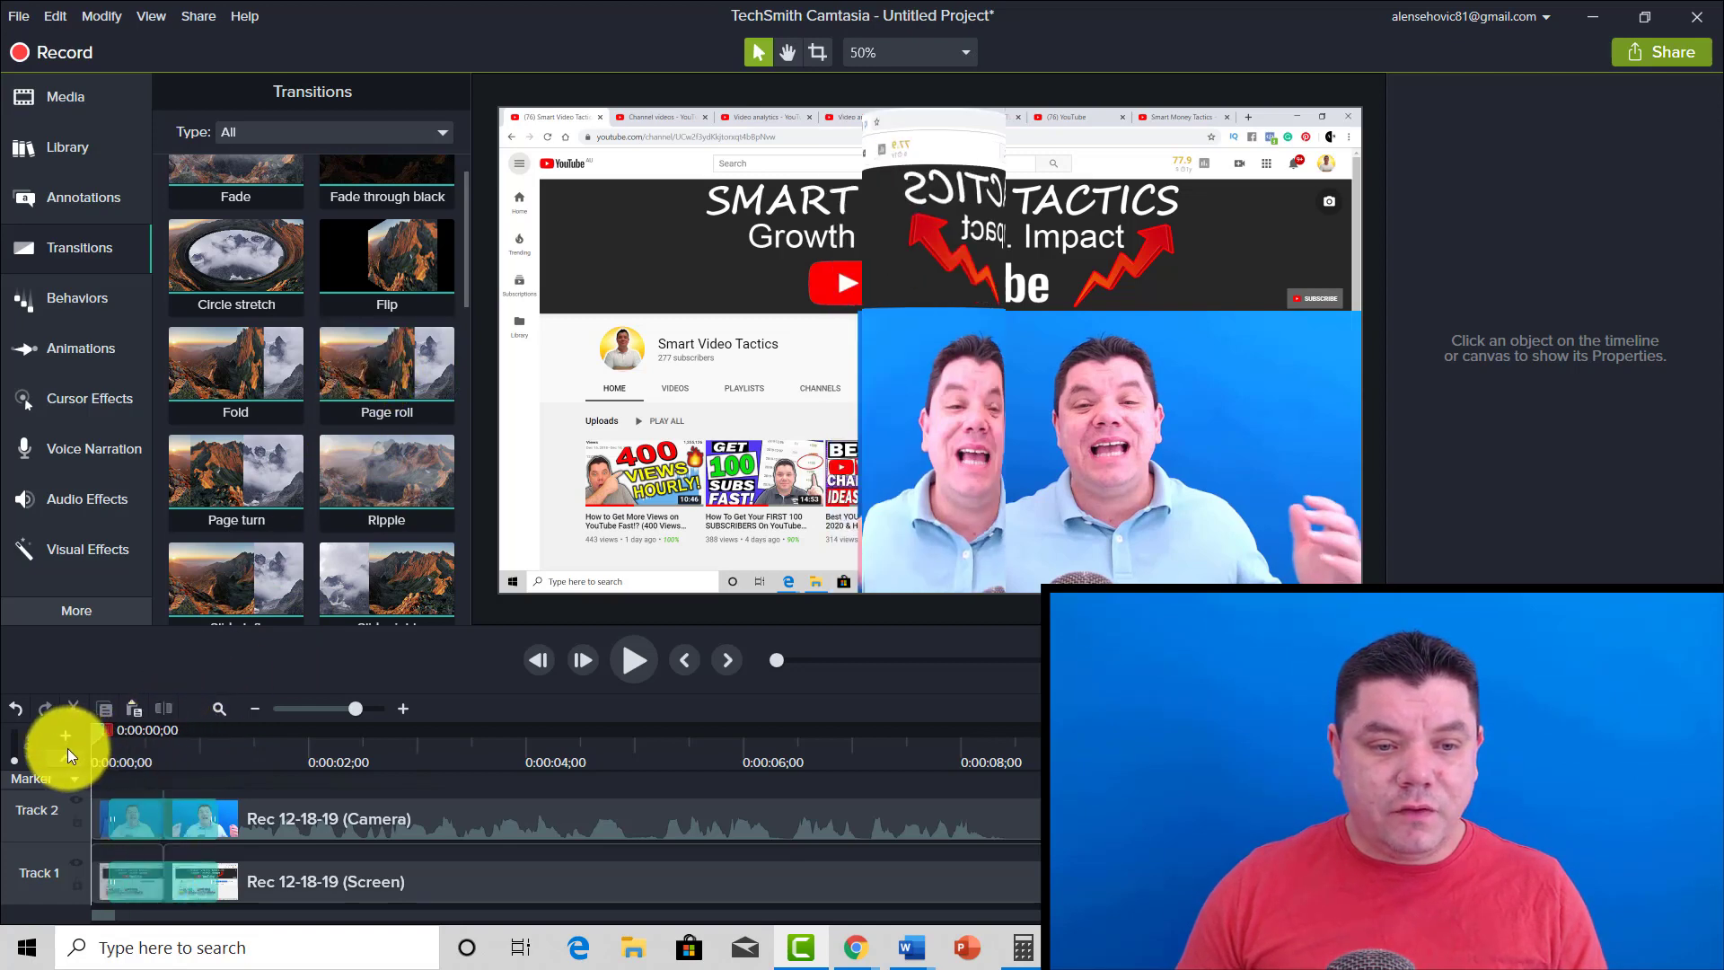
left_click(633, 663)
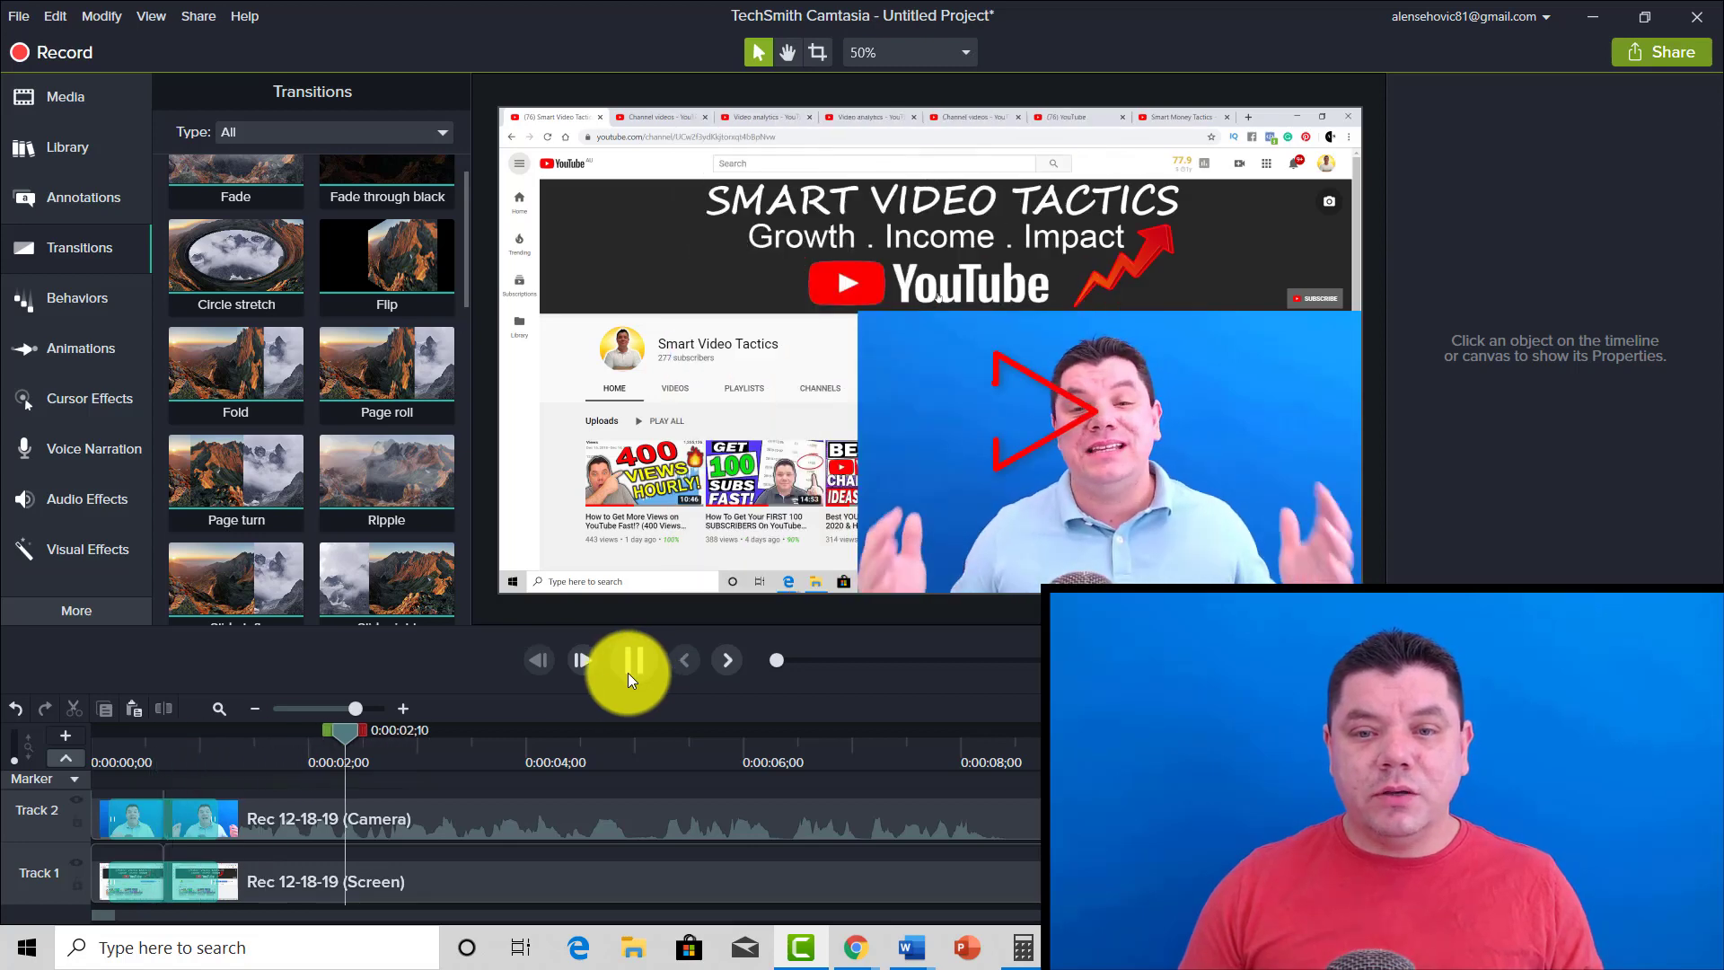
left_click(634, 669)
left_click_drag(372, 729, 84, 726)
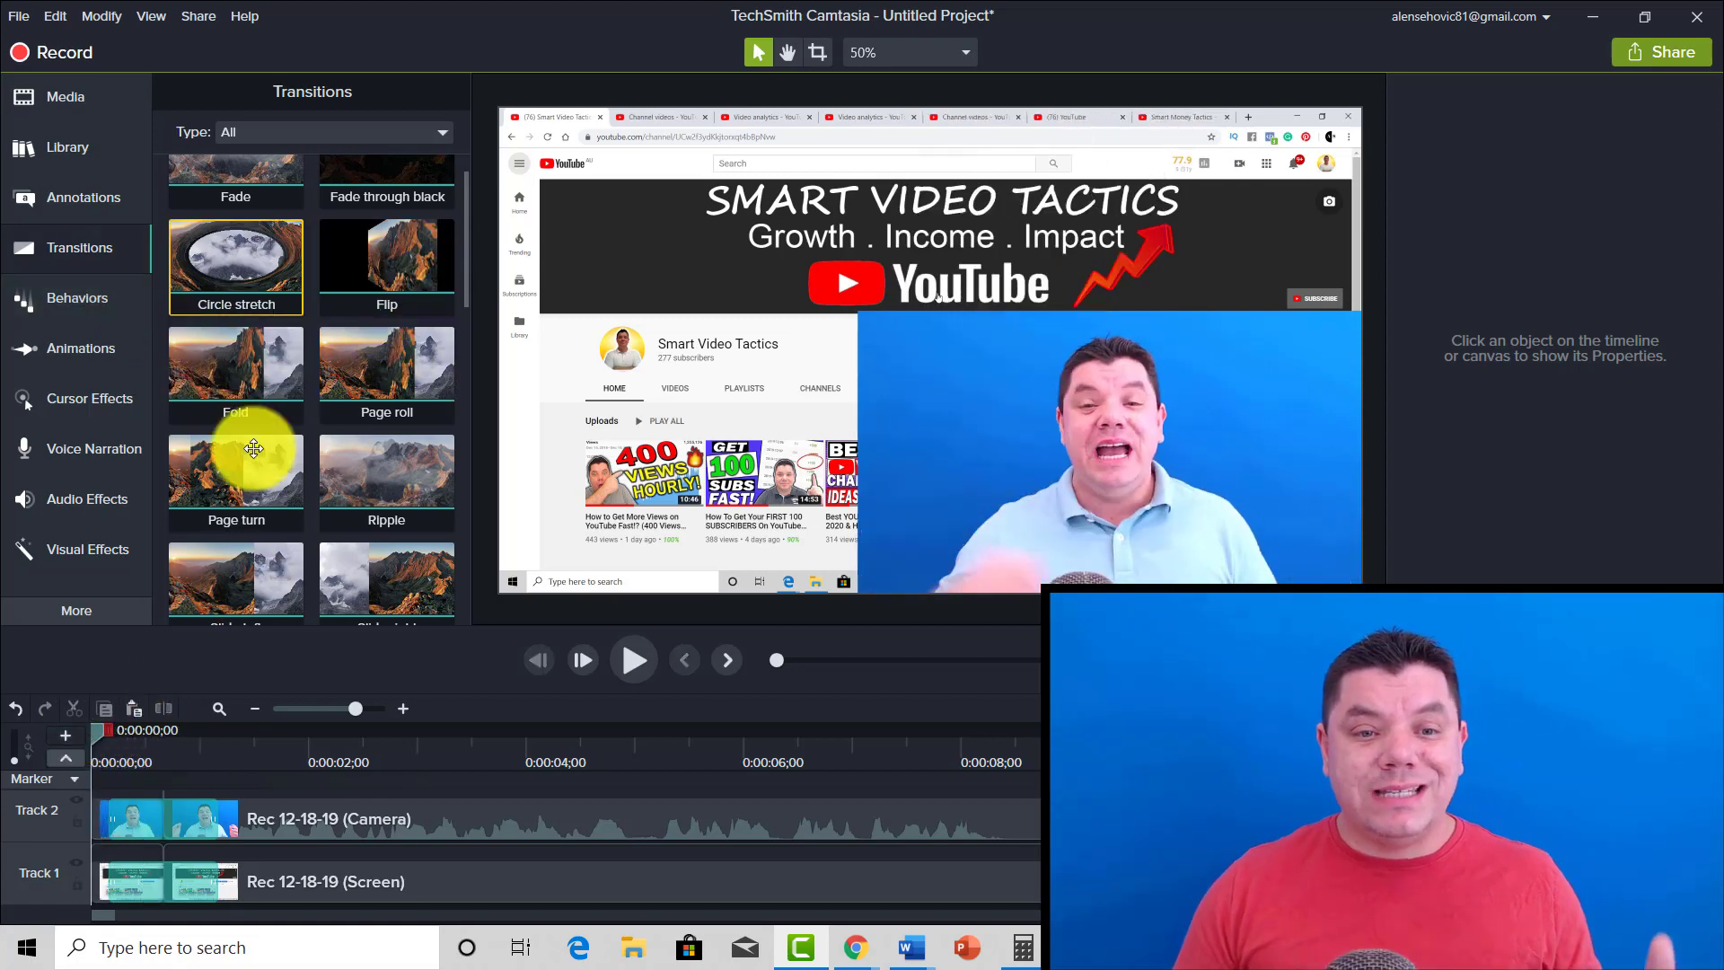
scroll(312, 460, "down", 2)
scroll(313, 456, "down", 2)
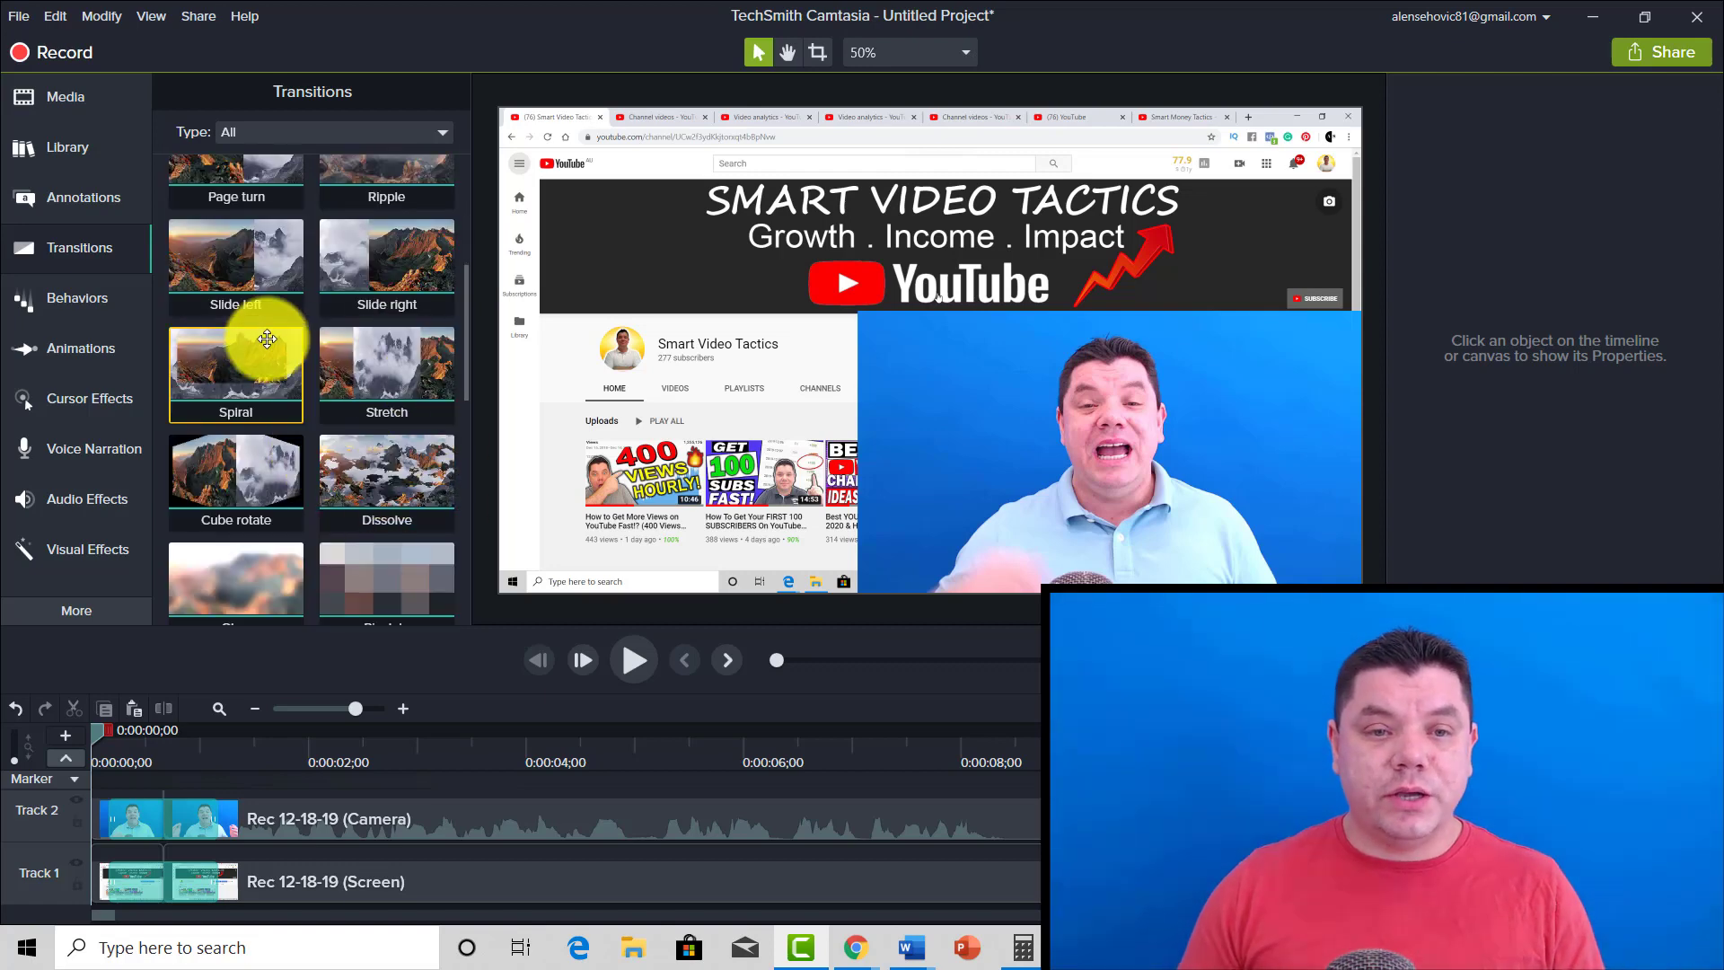
scroll(270, 332, "up", 2)
scroll(301, 331, "up", 1)
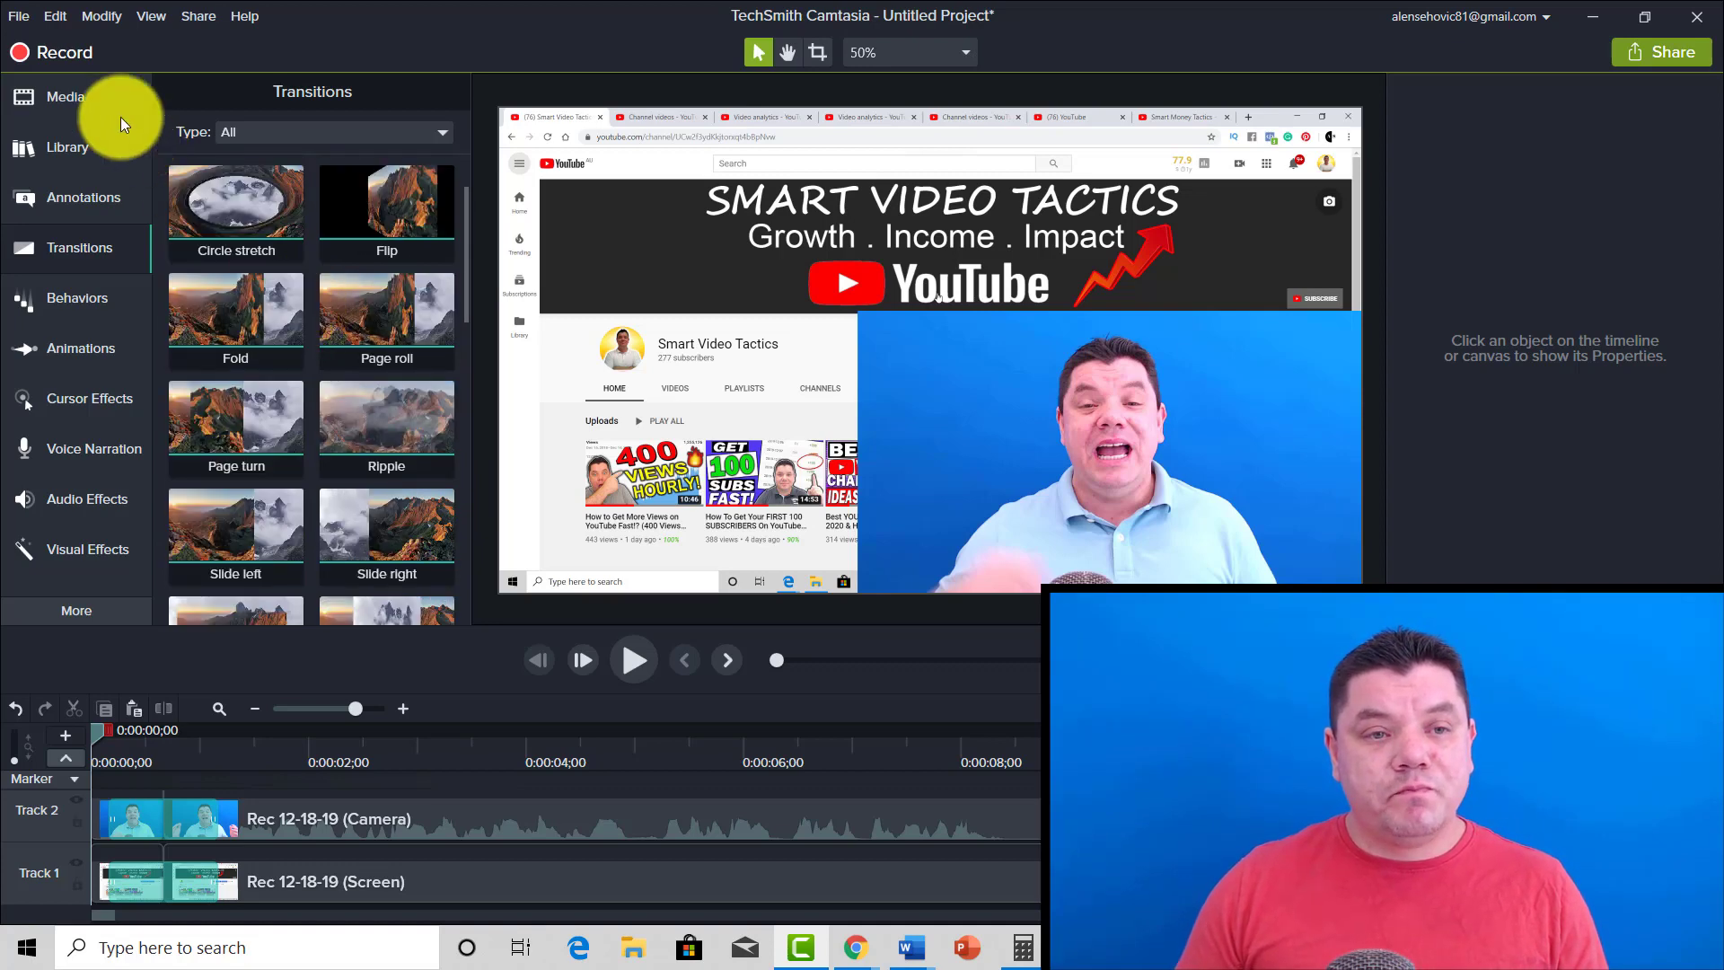
Start a media import and browse to the FOR VIDS folder inside Downloads.
left_click(20, 20)
left_click(27, 19)
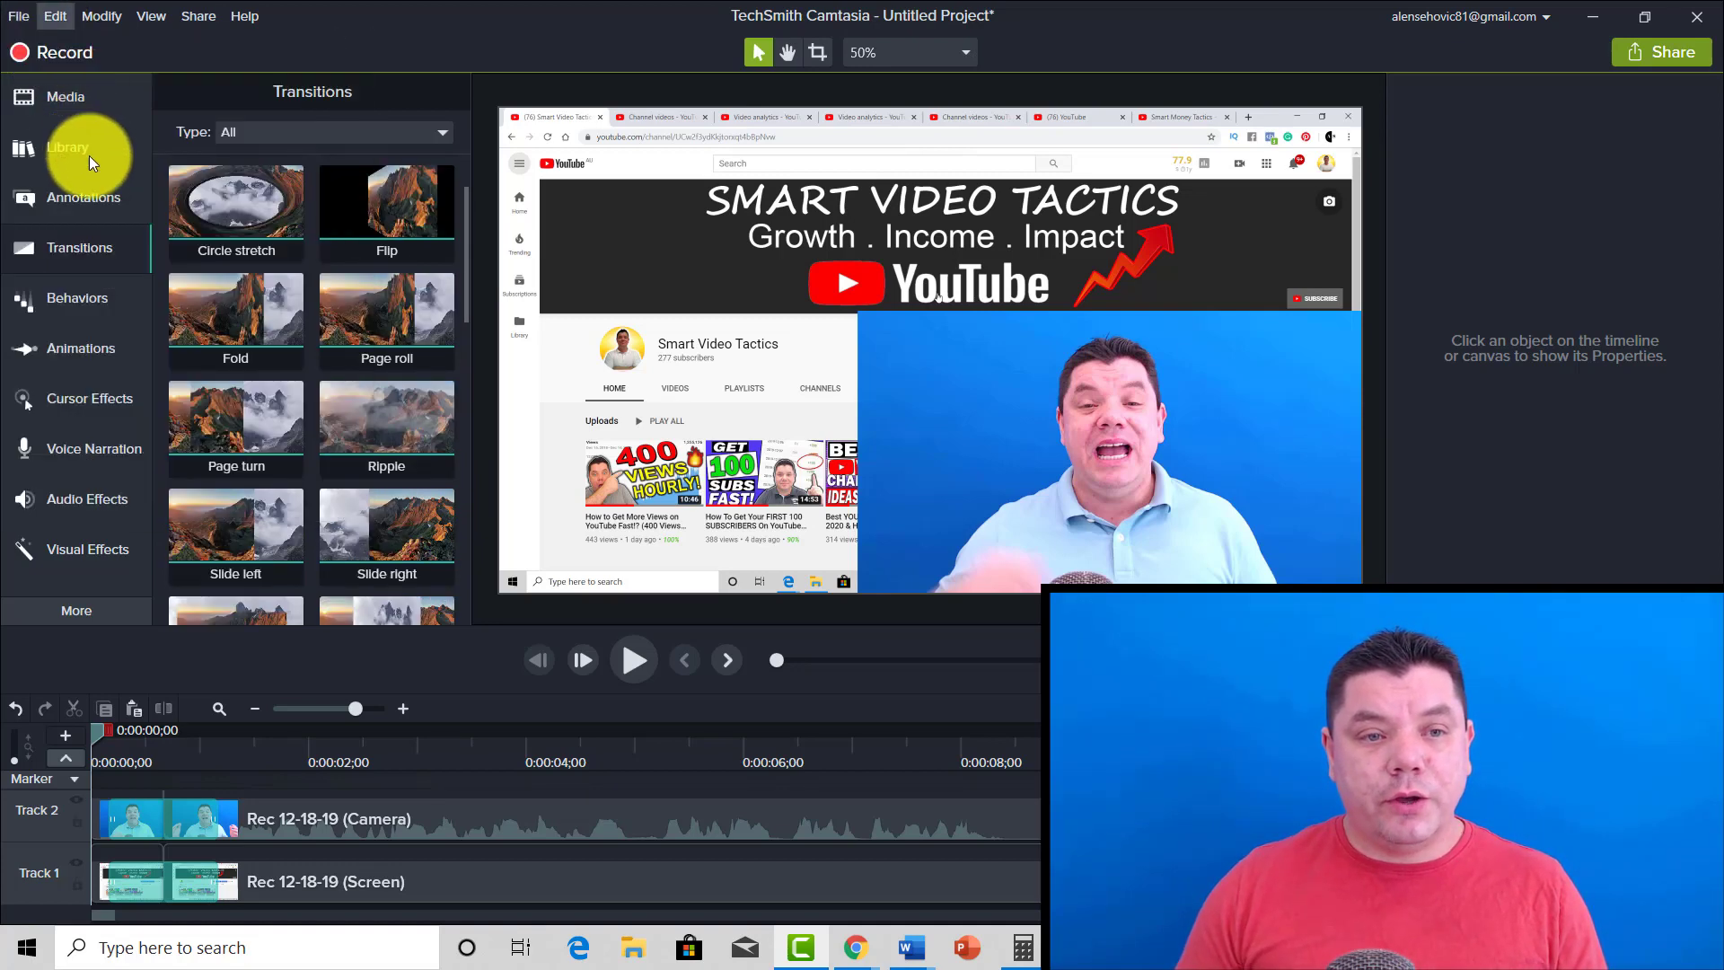
left_click(52, 19)
mouse_move(18, 19)
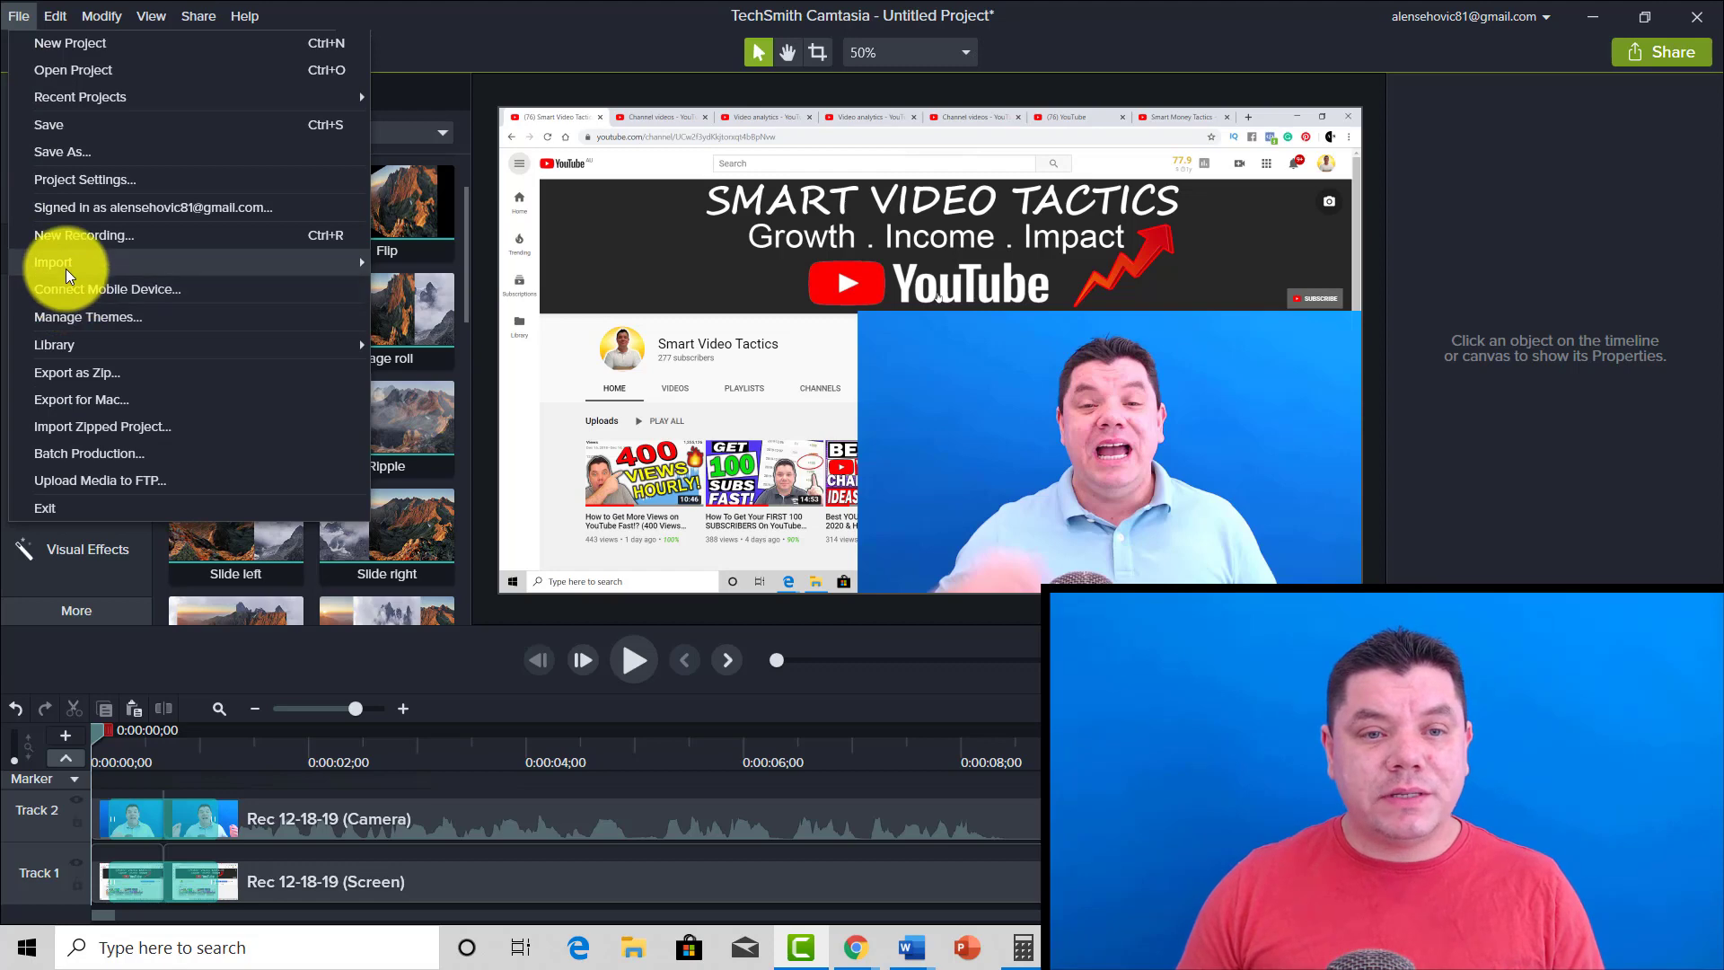
mouse_move(127, 267)
left_click(446, 269)
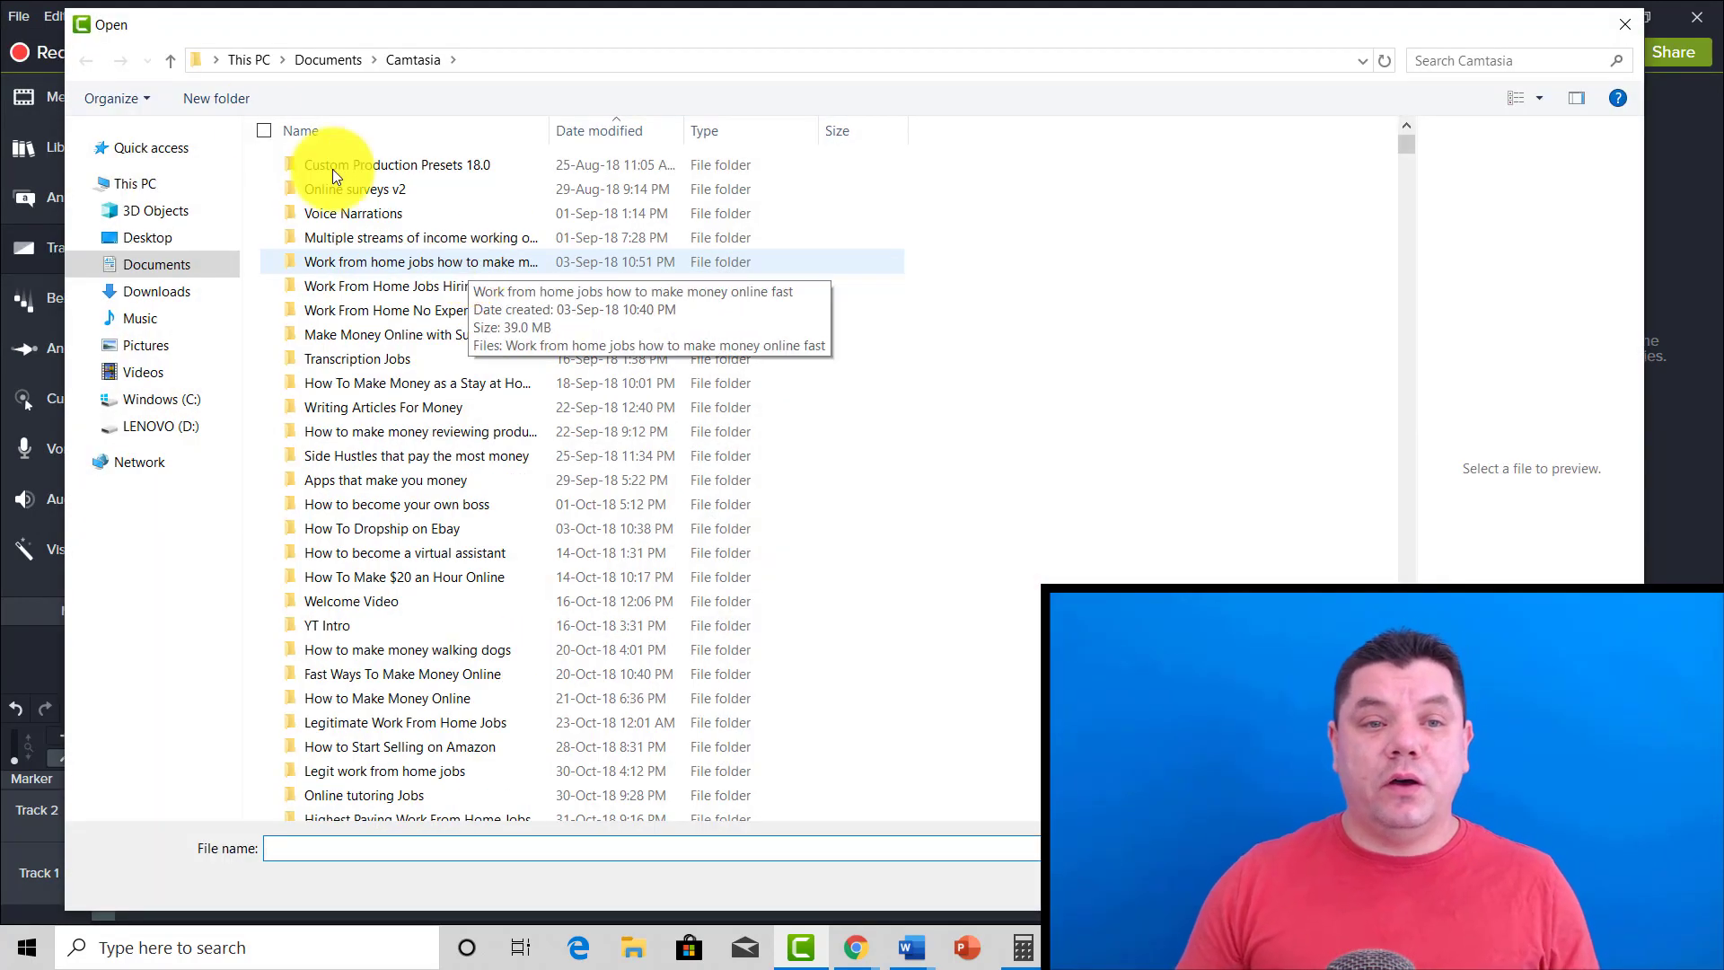
left_click(165, 60)
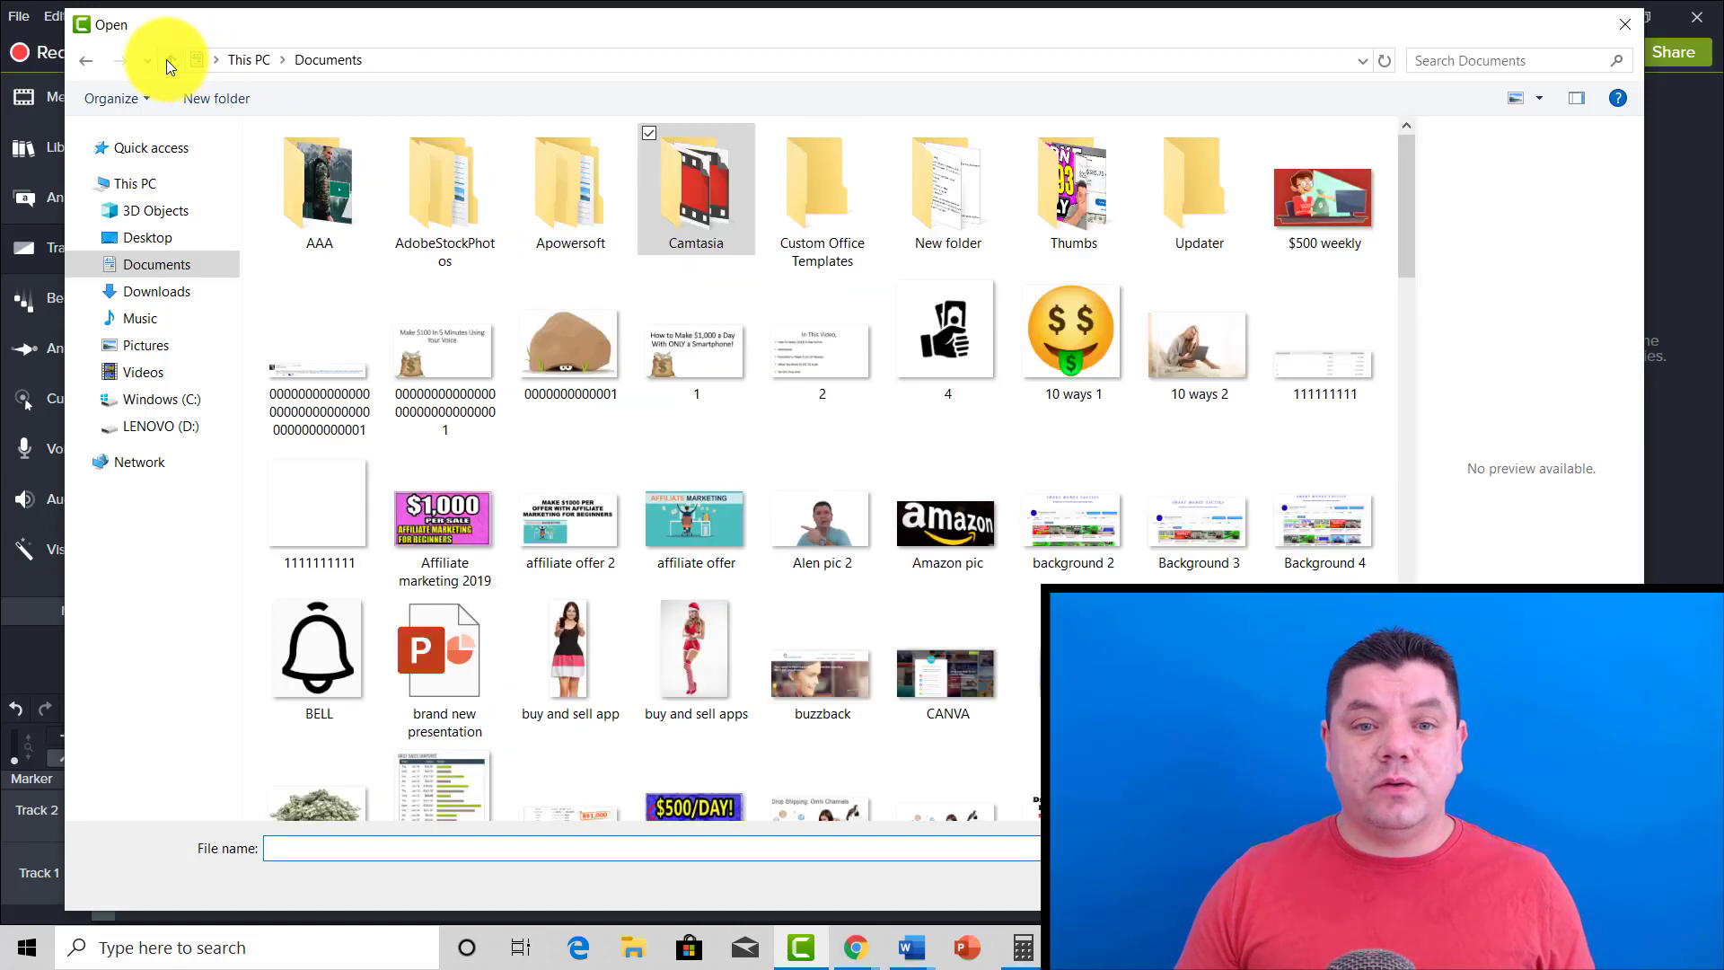
left_click(166, 59)
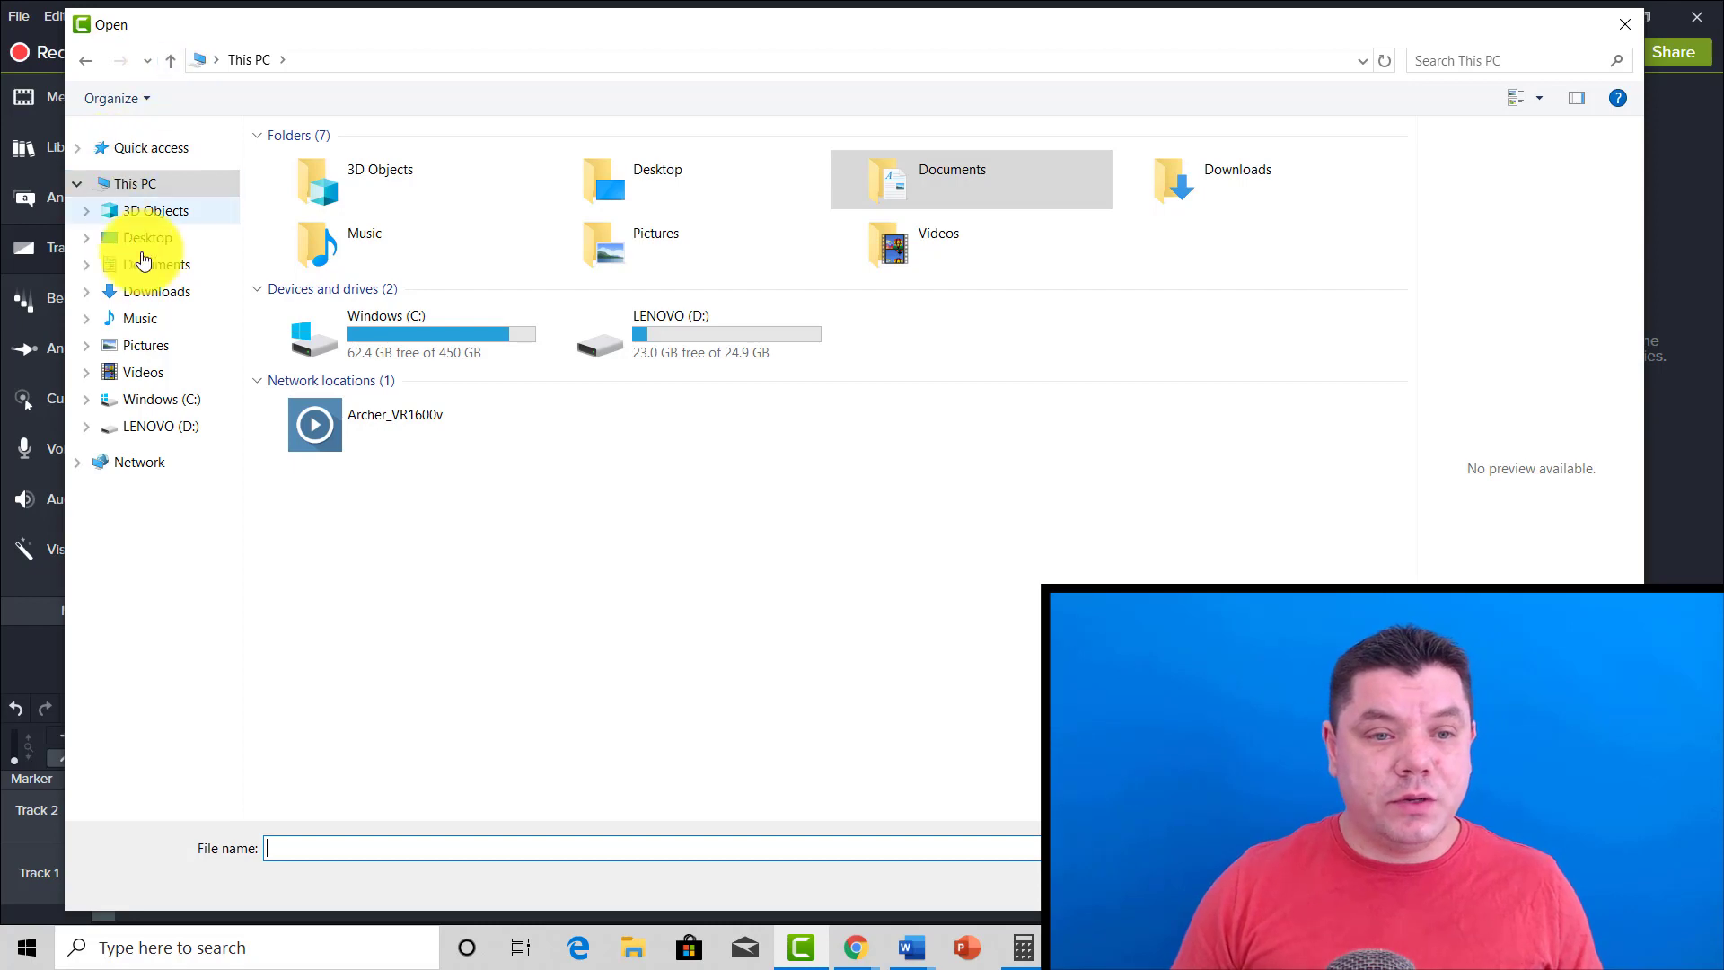
left_click(162, 292)
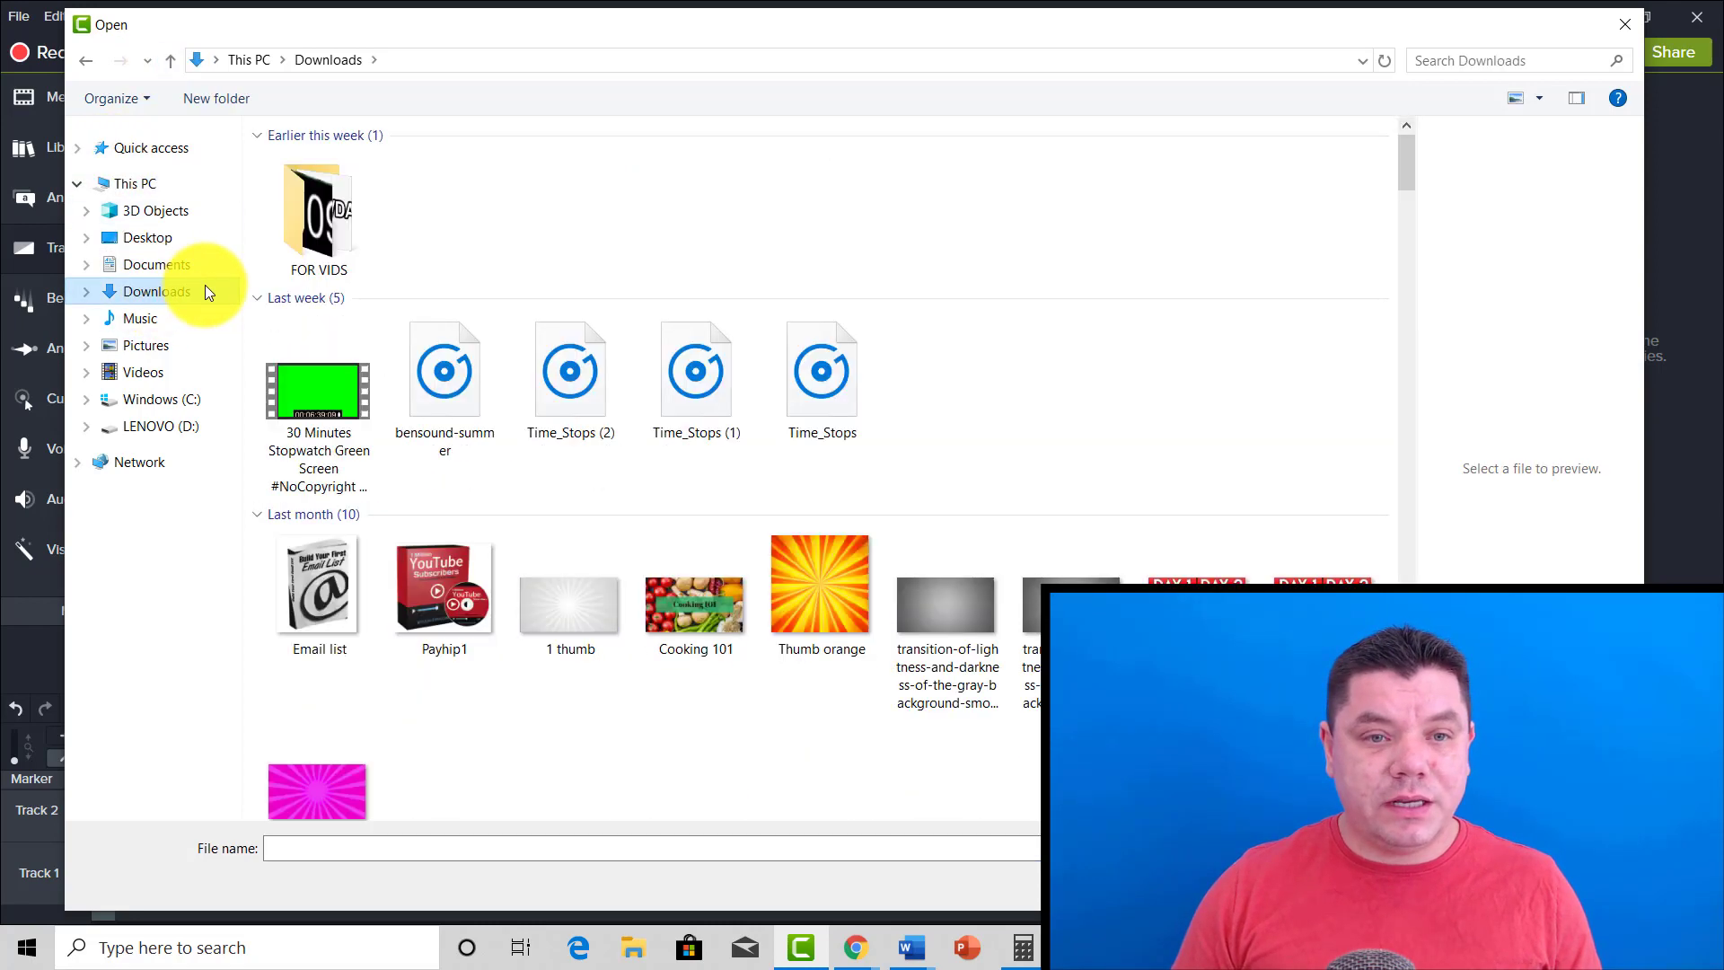
double_click(332, 210)
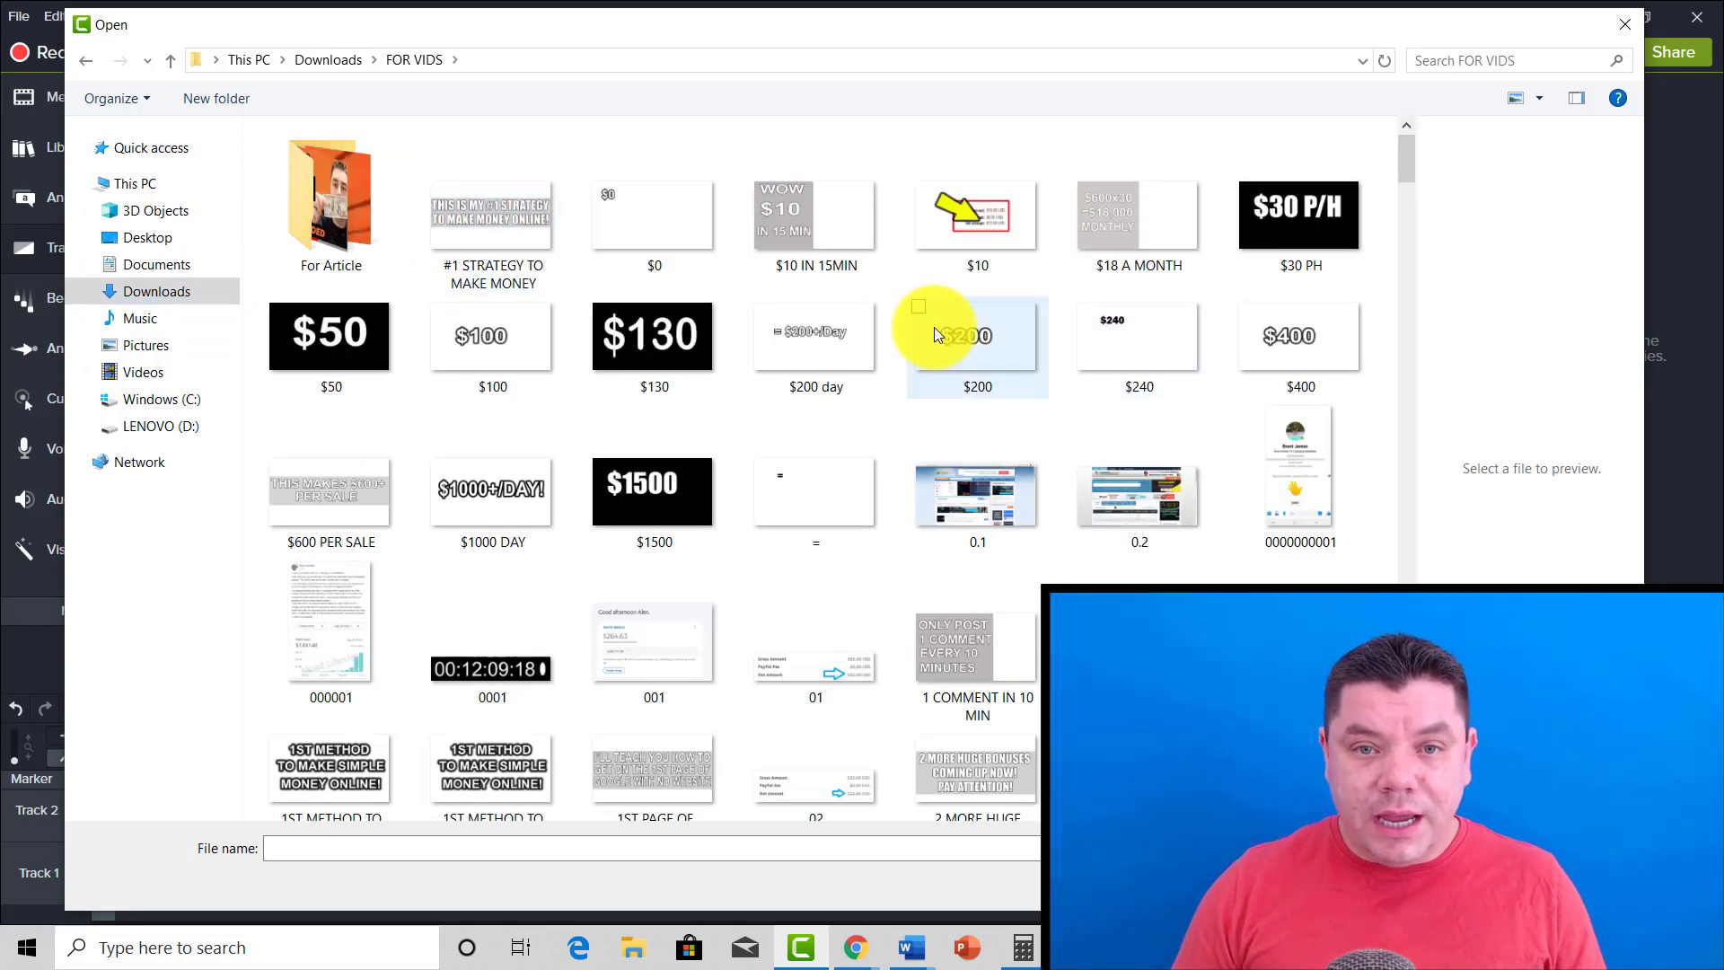
Import the image "2 MORE HUGE BONUSES COMING UP" into the media bin and select it there.
scroll(1122, 315, "down", 10)
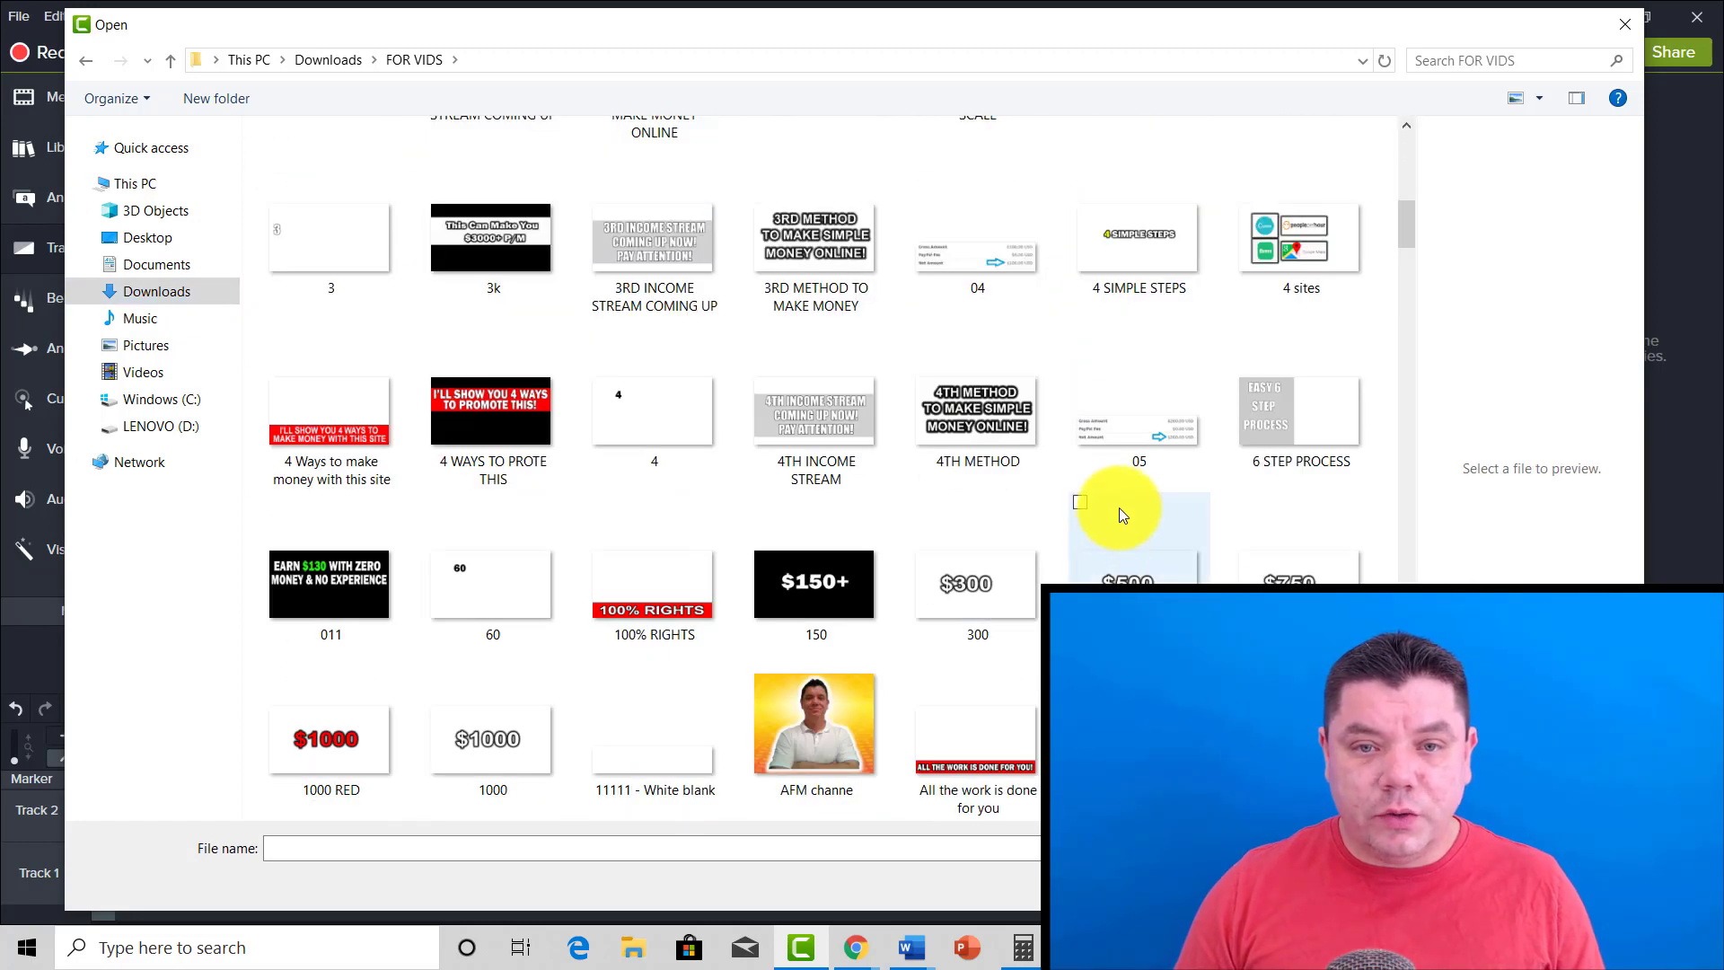
scroll(1109, 485, "up", 5)
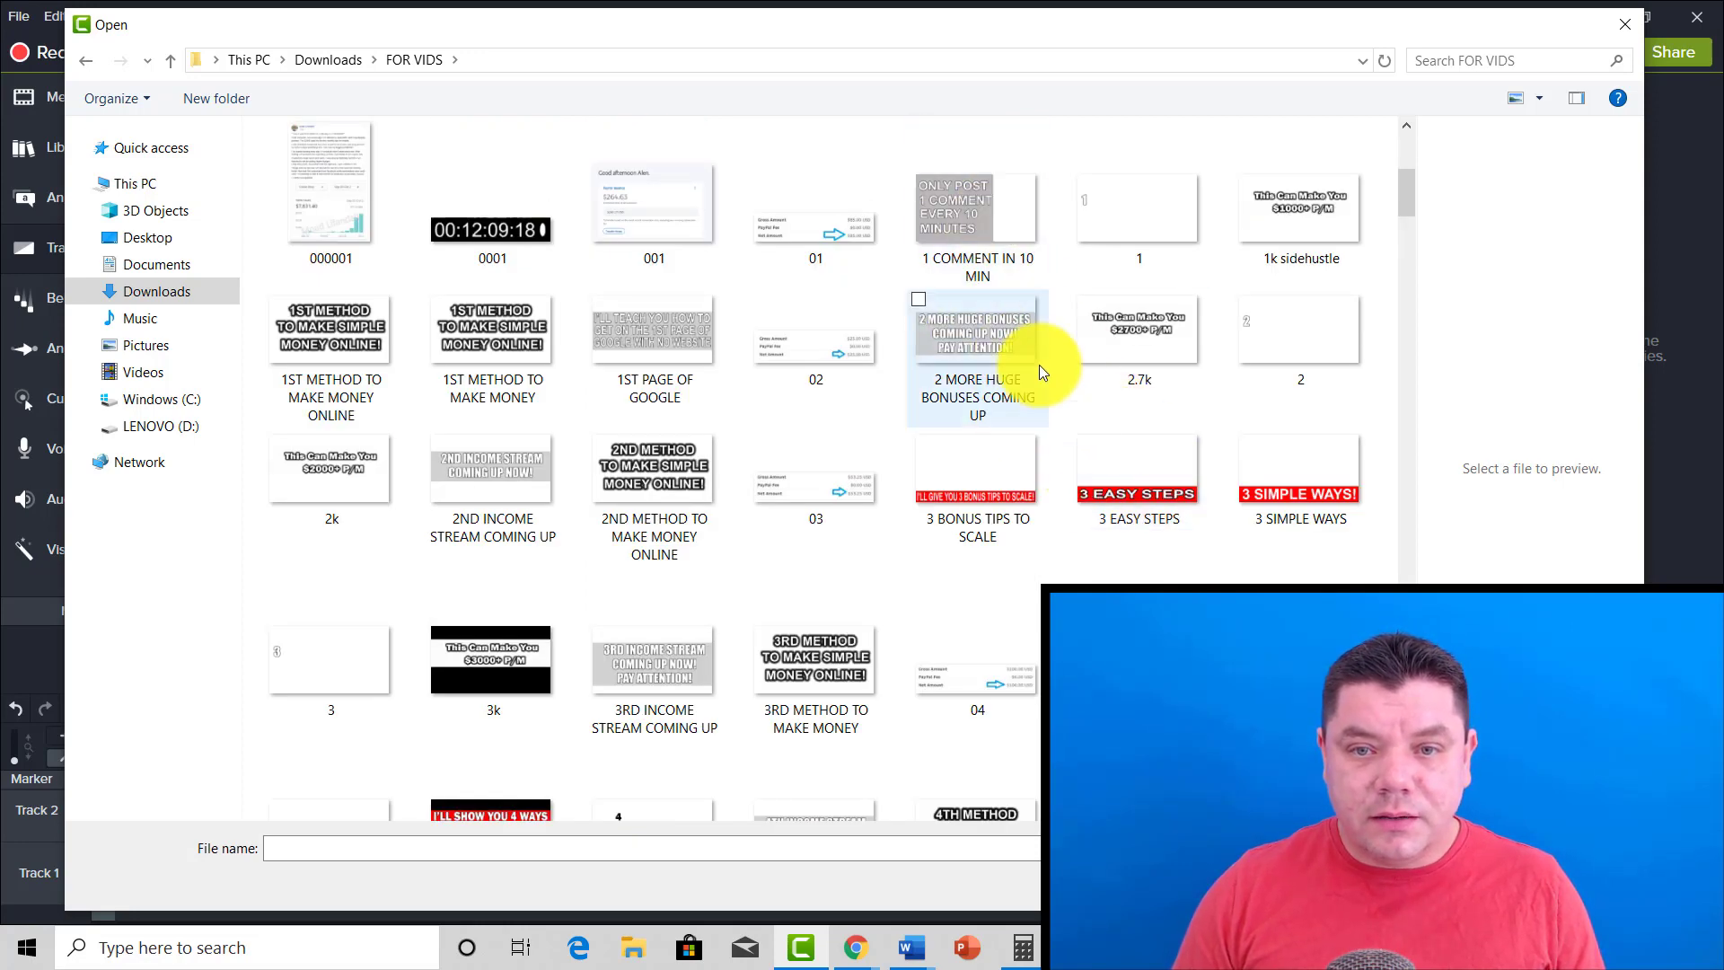
left_click(994, 330)
double_click(995, 330)
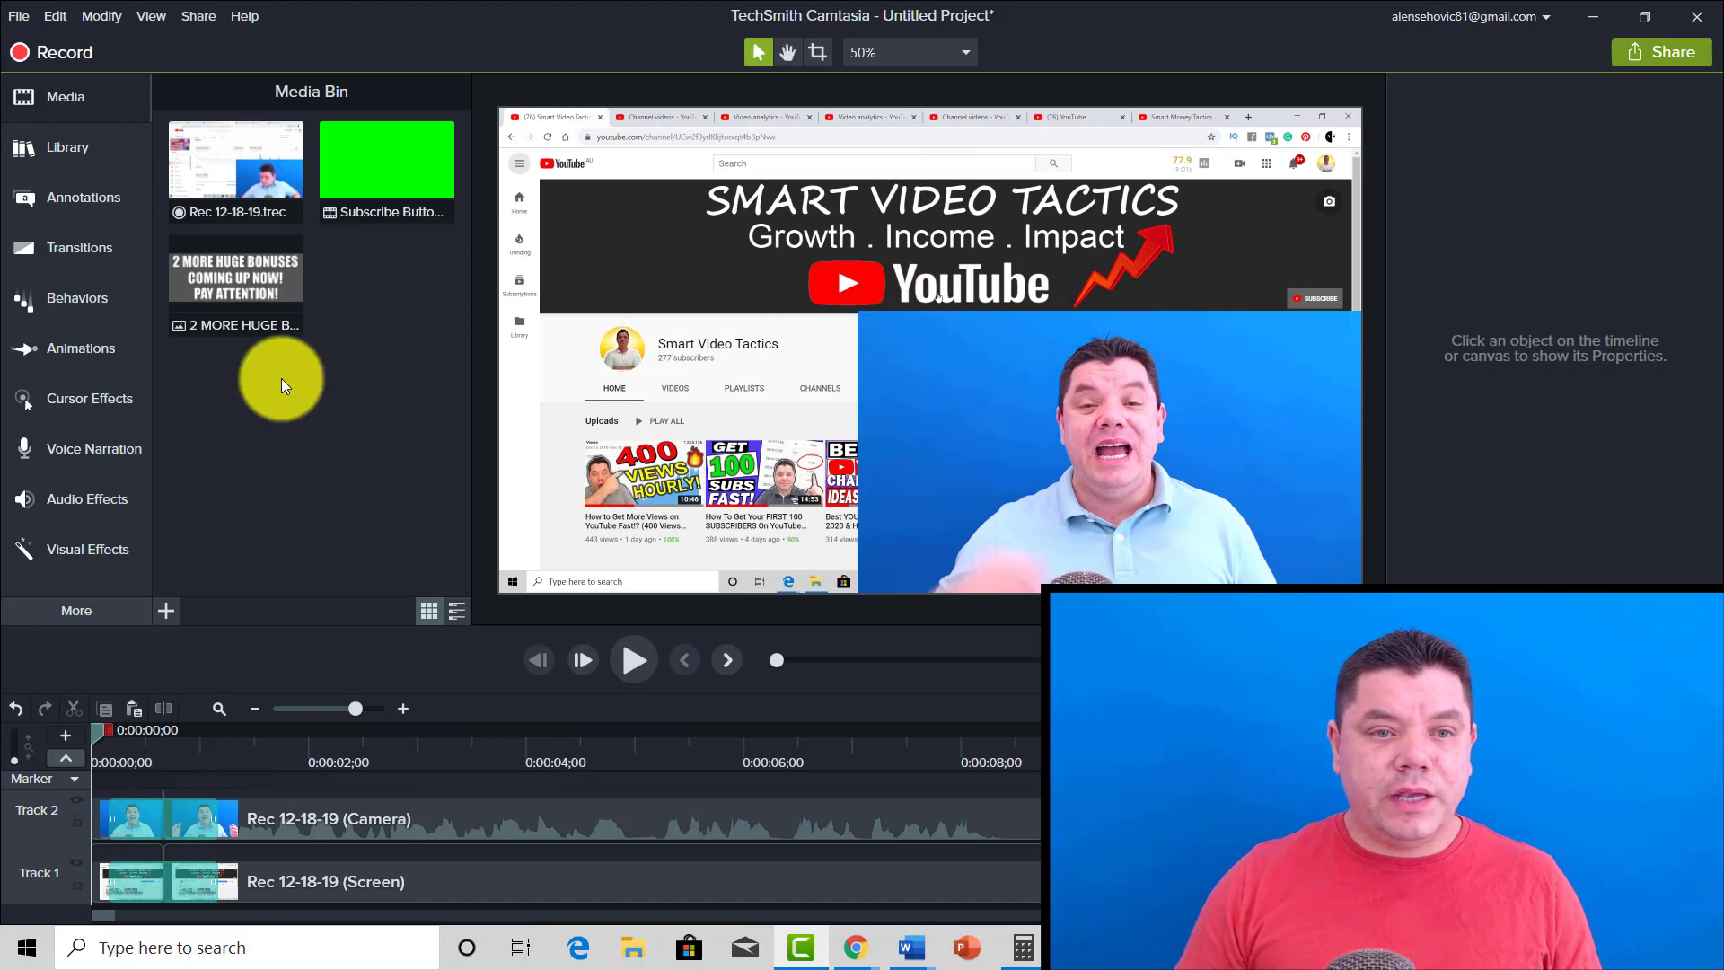
left_click(216, 276)
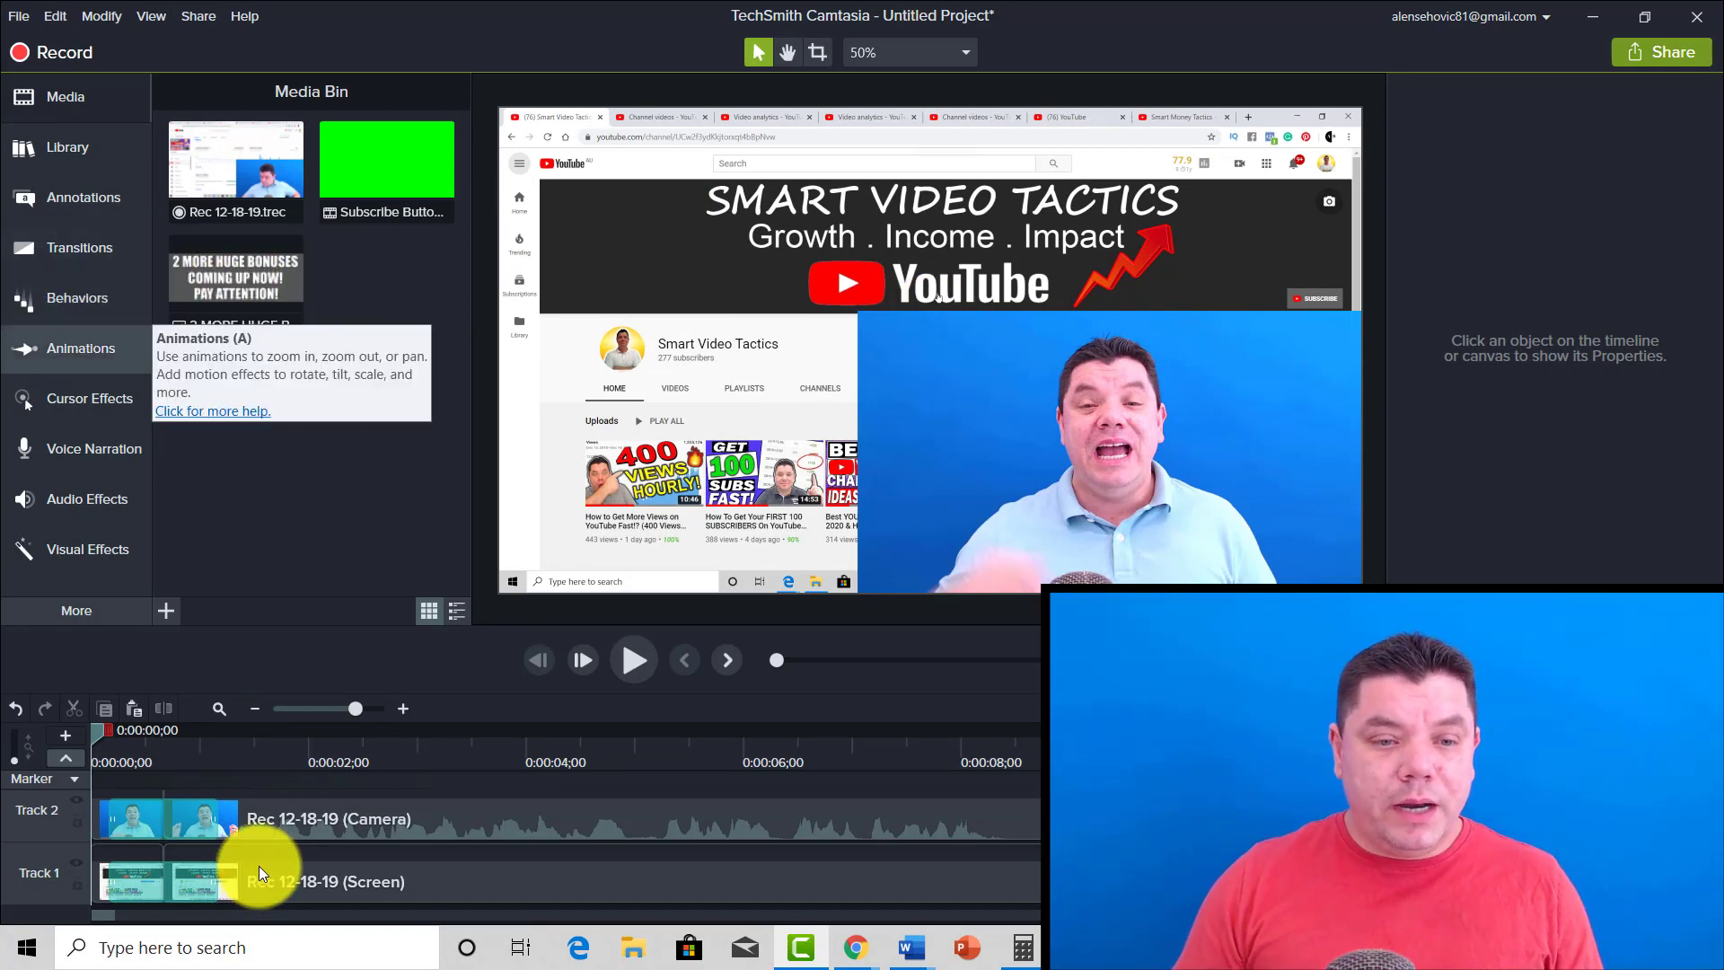
Place the "2 MORE HUGE BONUSES" image across the upper half of the canvas at 0:00:09;10.
left_click_drag(99, 730, 203, 730)
left_click_drag(400, 738, 1034, 777)
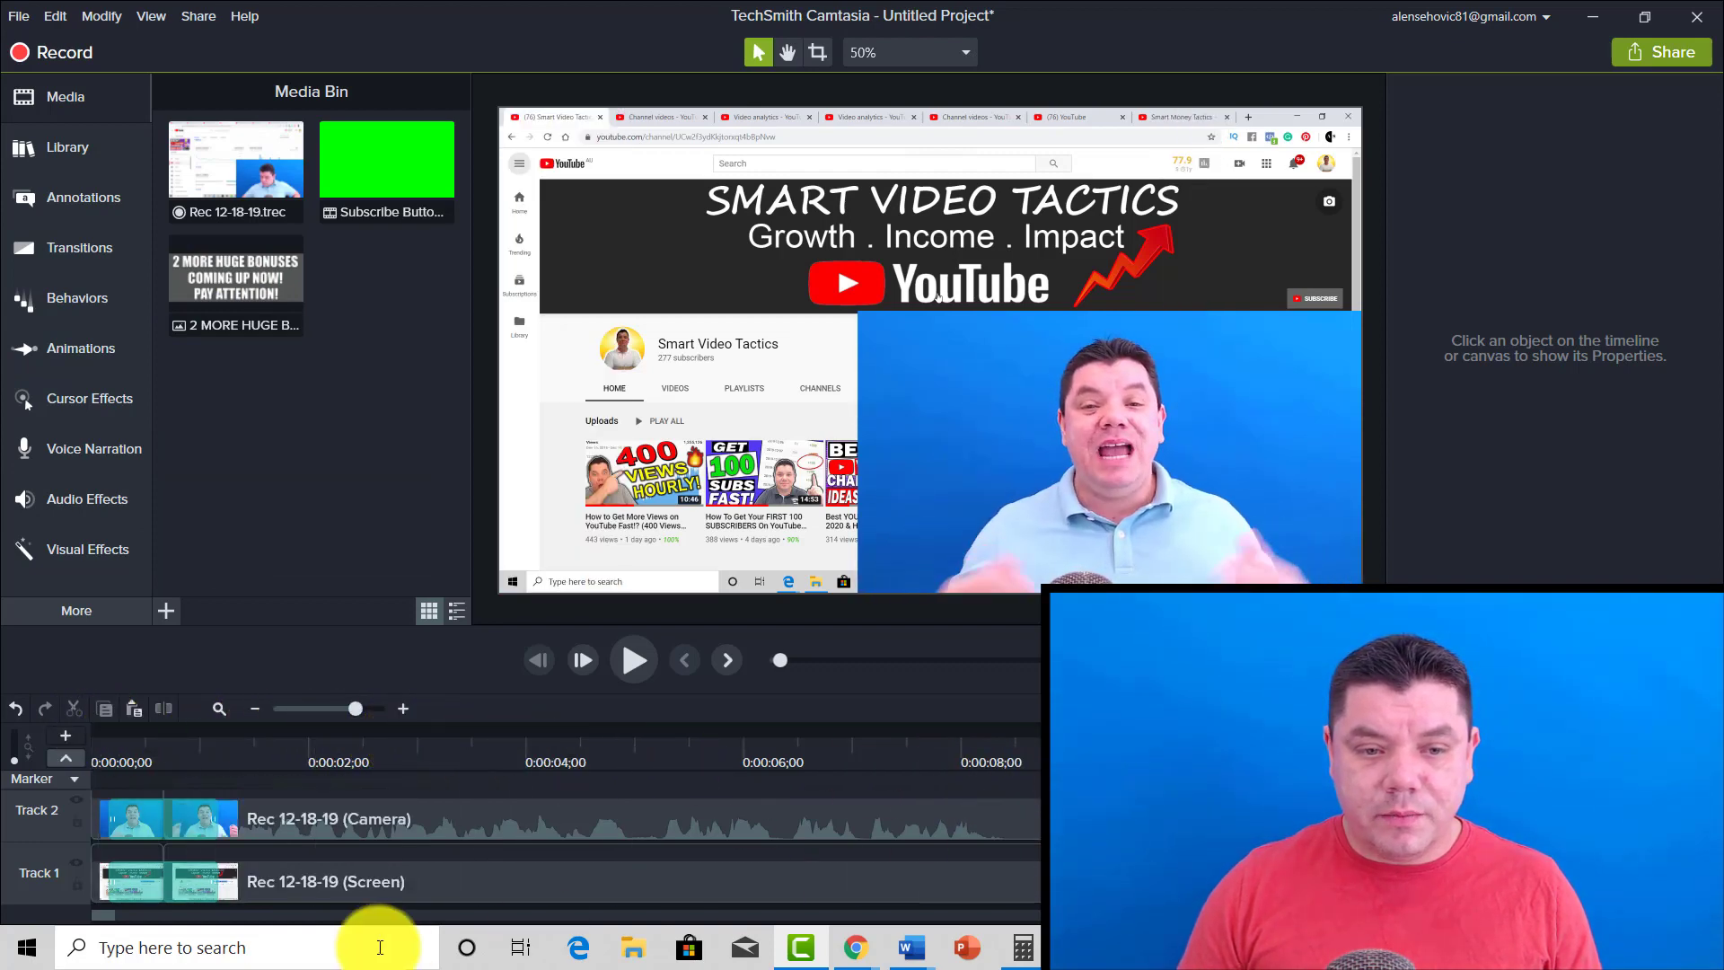
scroll(117, 914, "right", 5)
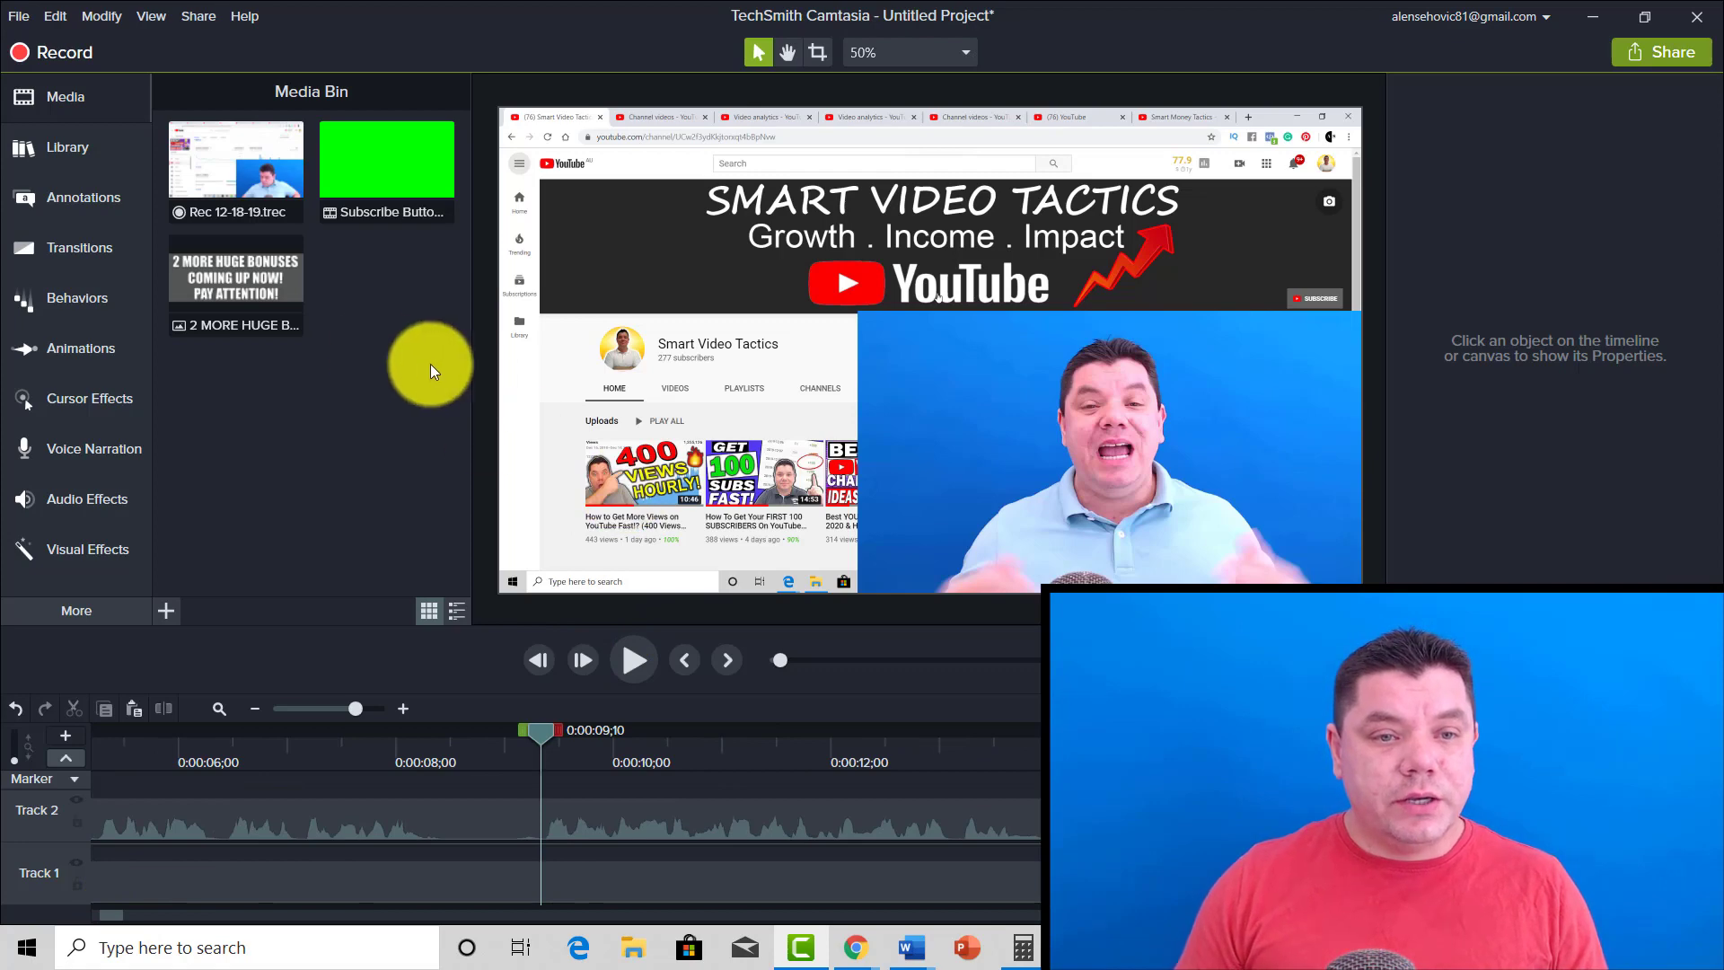
left_click_drag(237, 286, 924, 231)
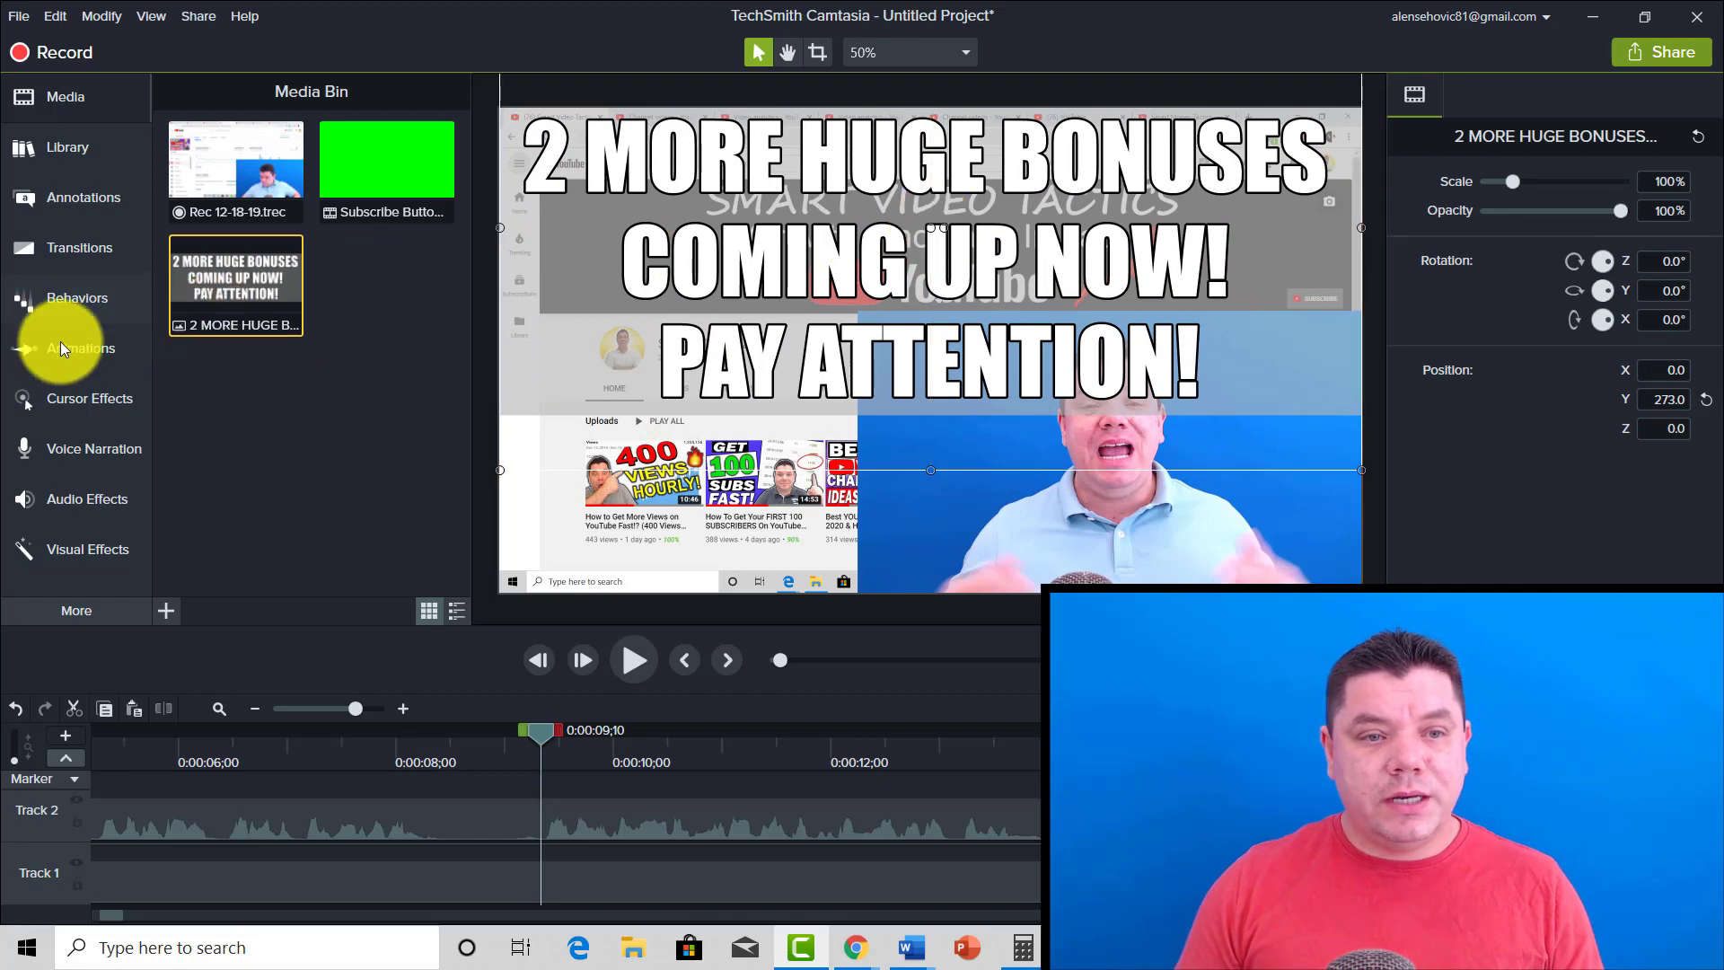
Apply the Dissolve transition to the "2 MORE HUGE BONUSES" image clip on Track 3.
left_click(89, 252)
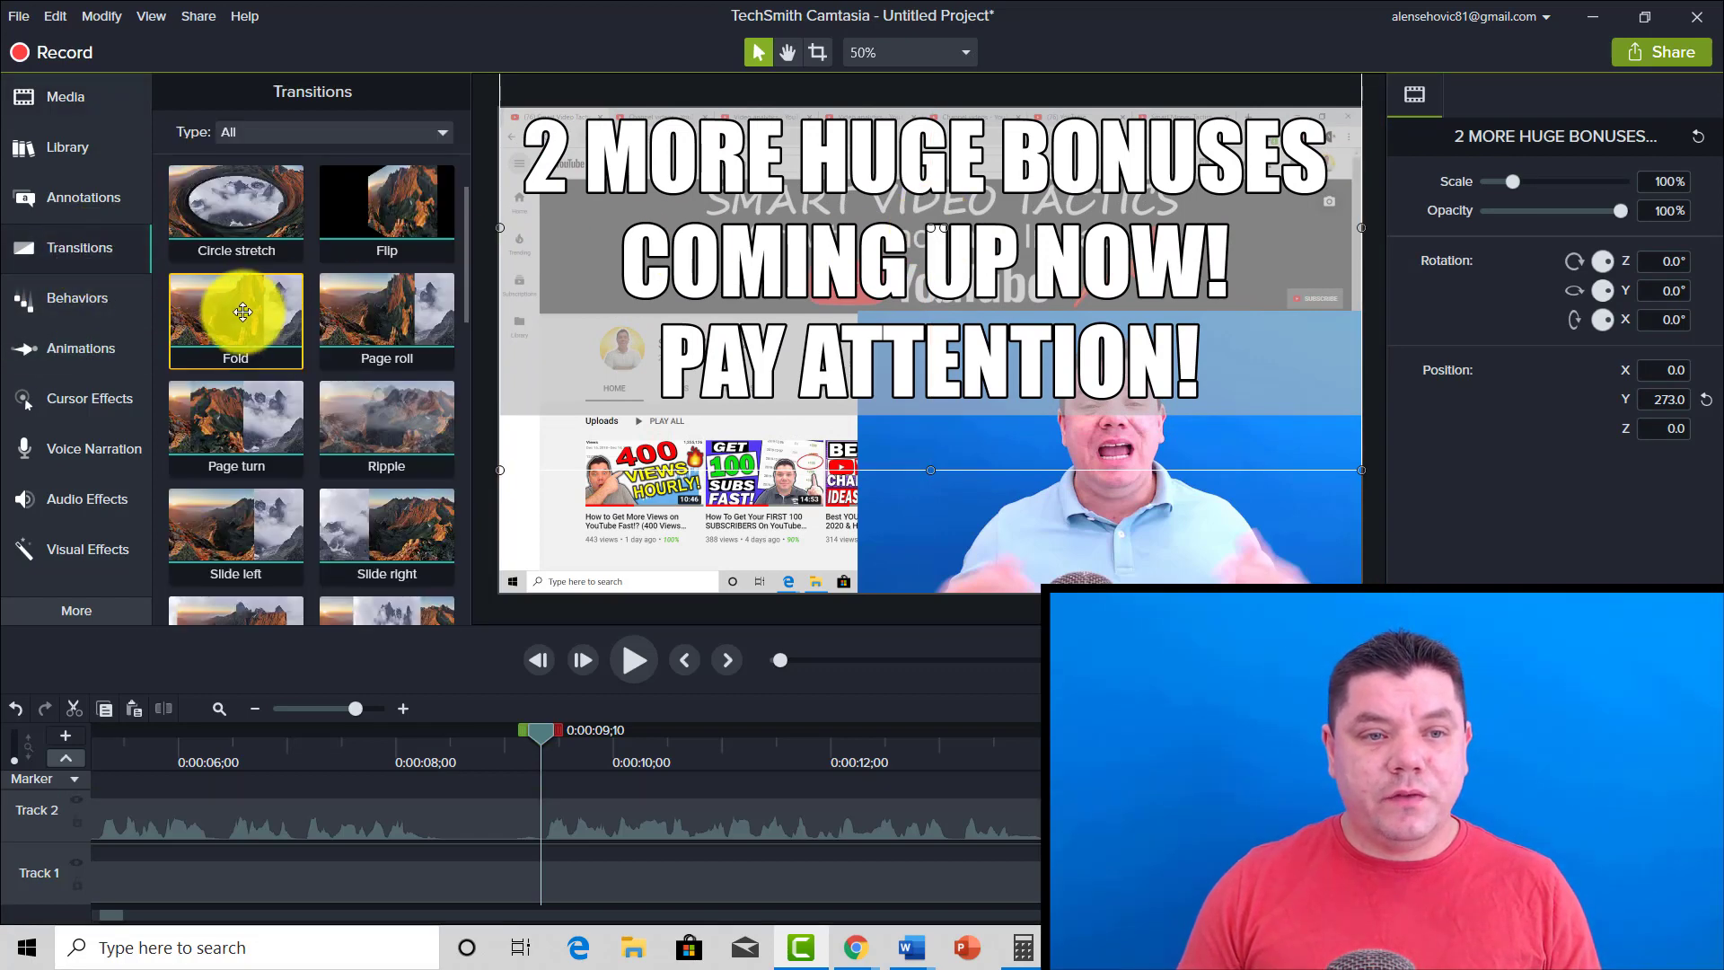
scroll(242, 296, "up", 2)
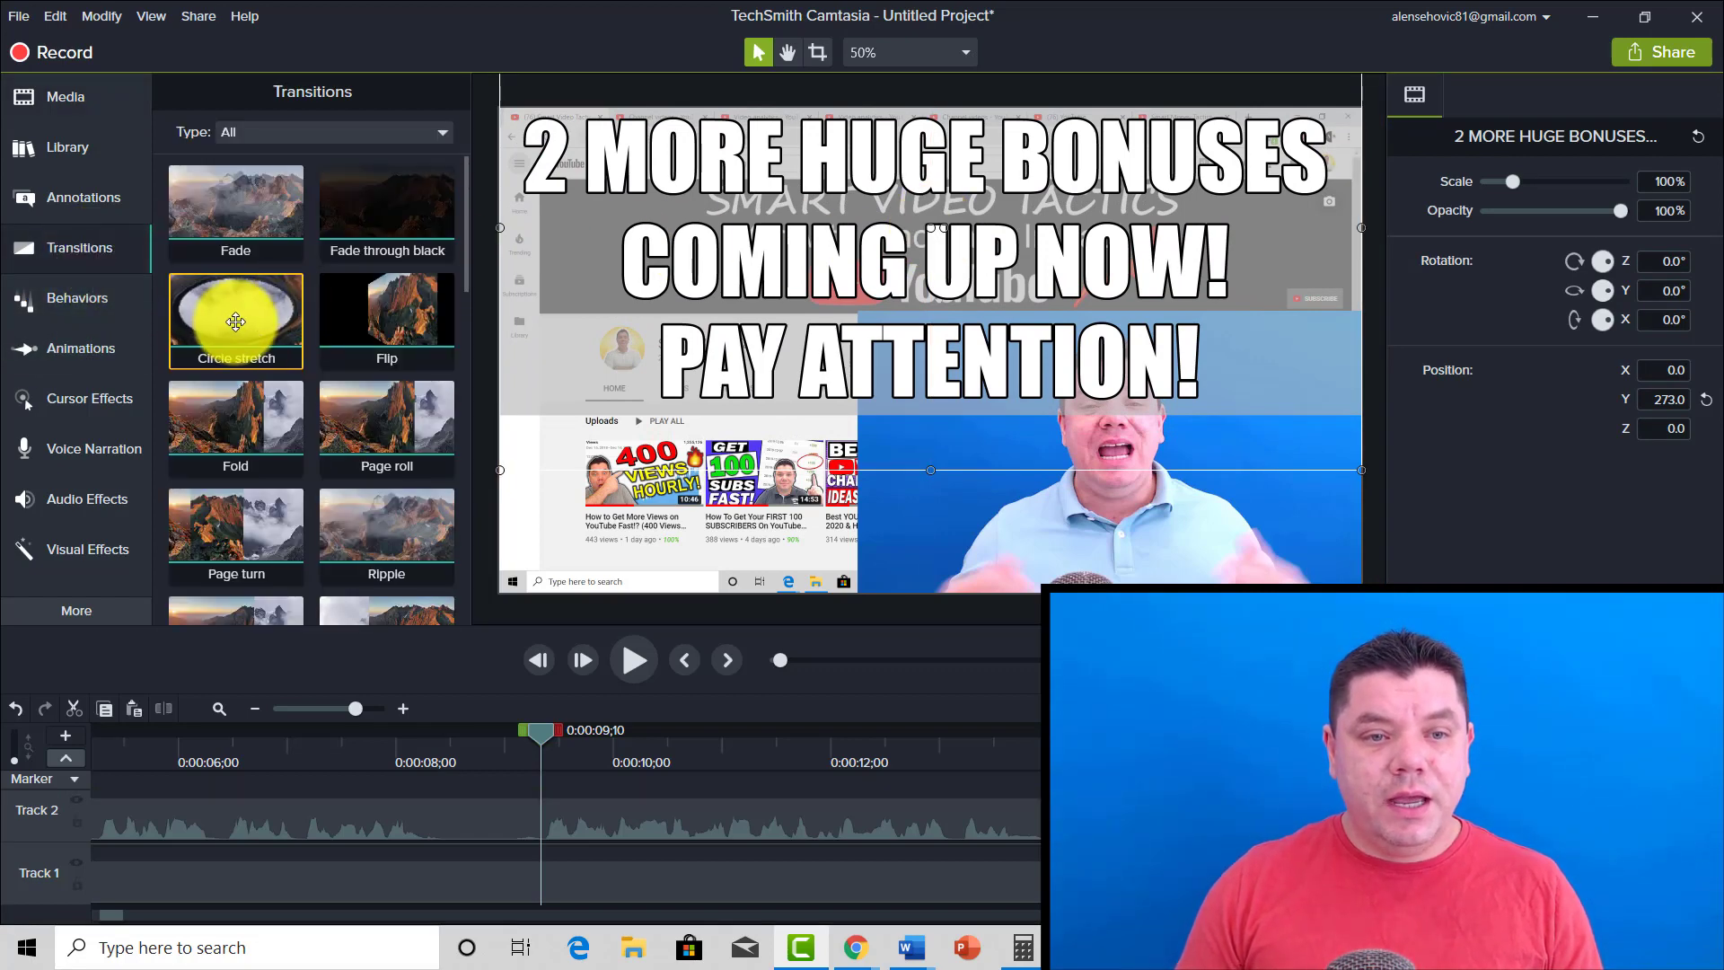
scroll(368, 368, "down", 4)
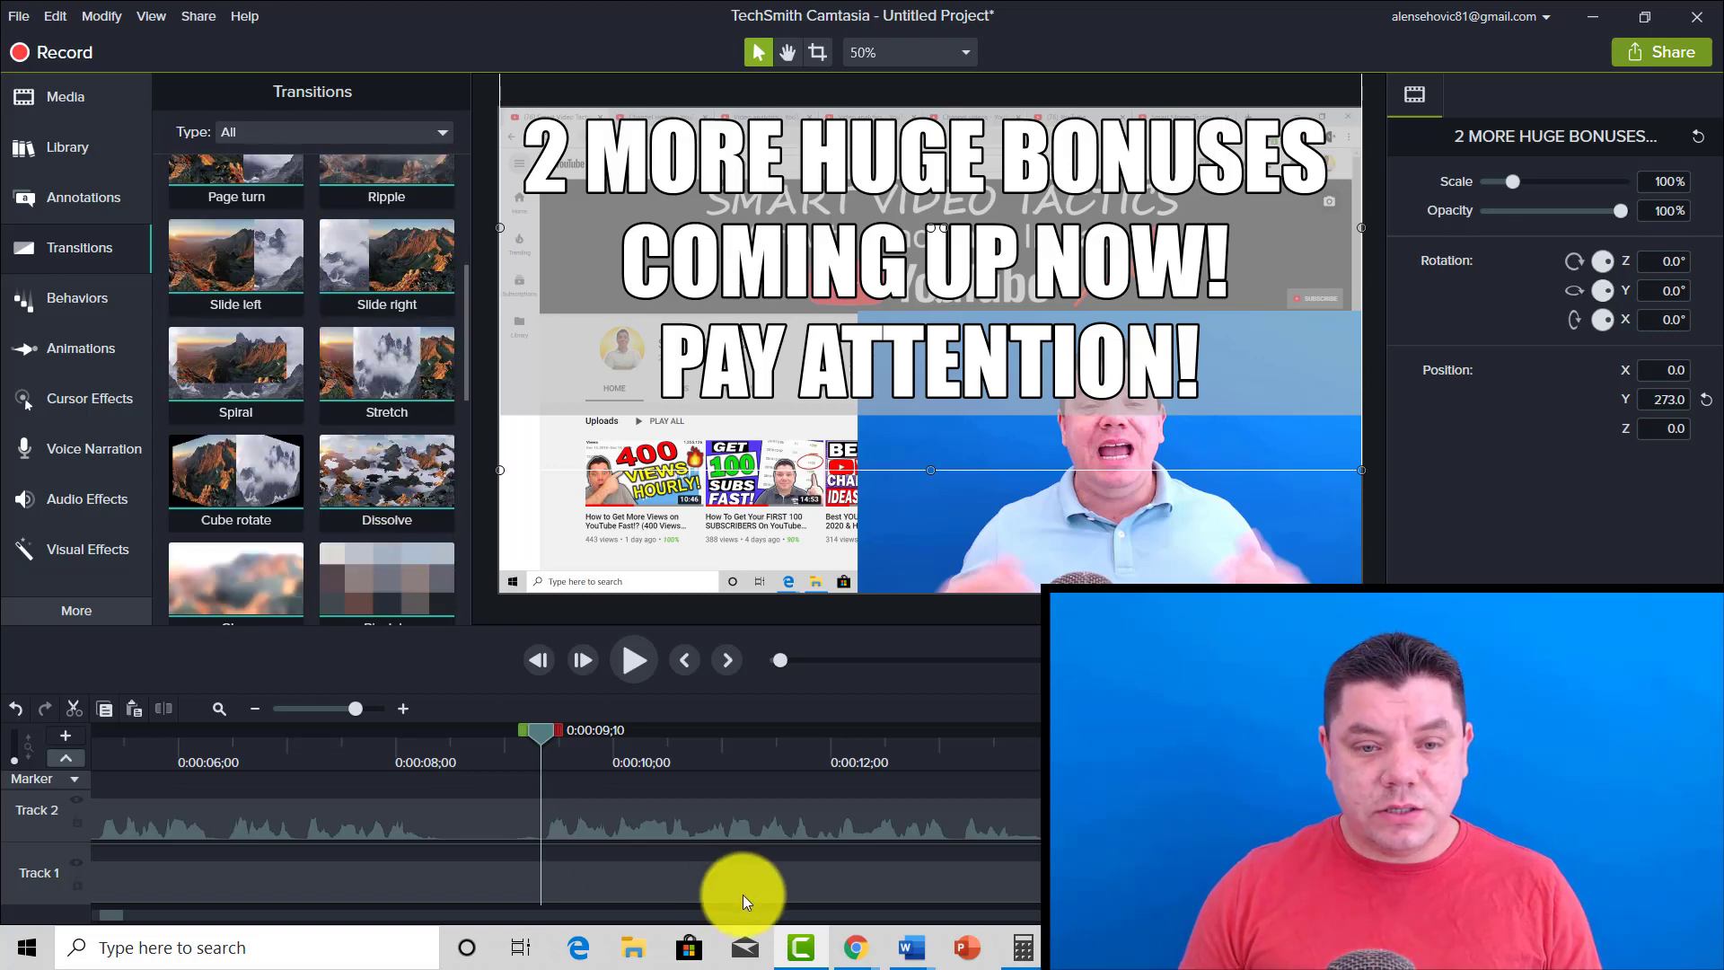
scroll(736, 871, "up", 2)
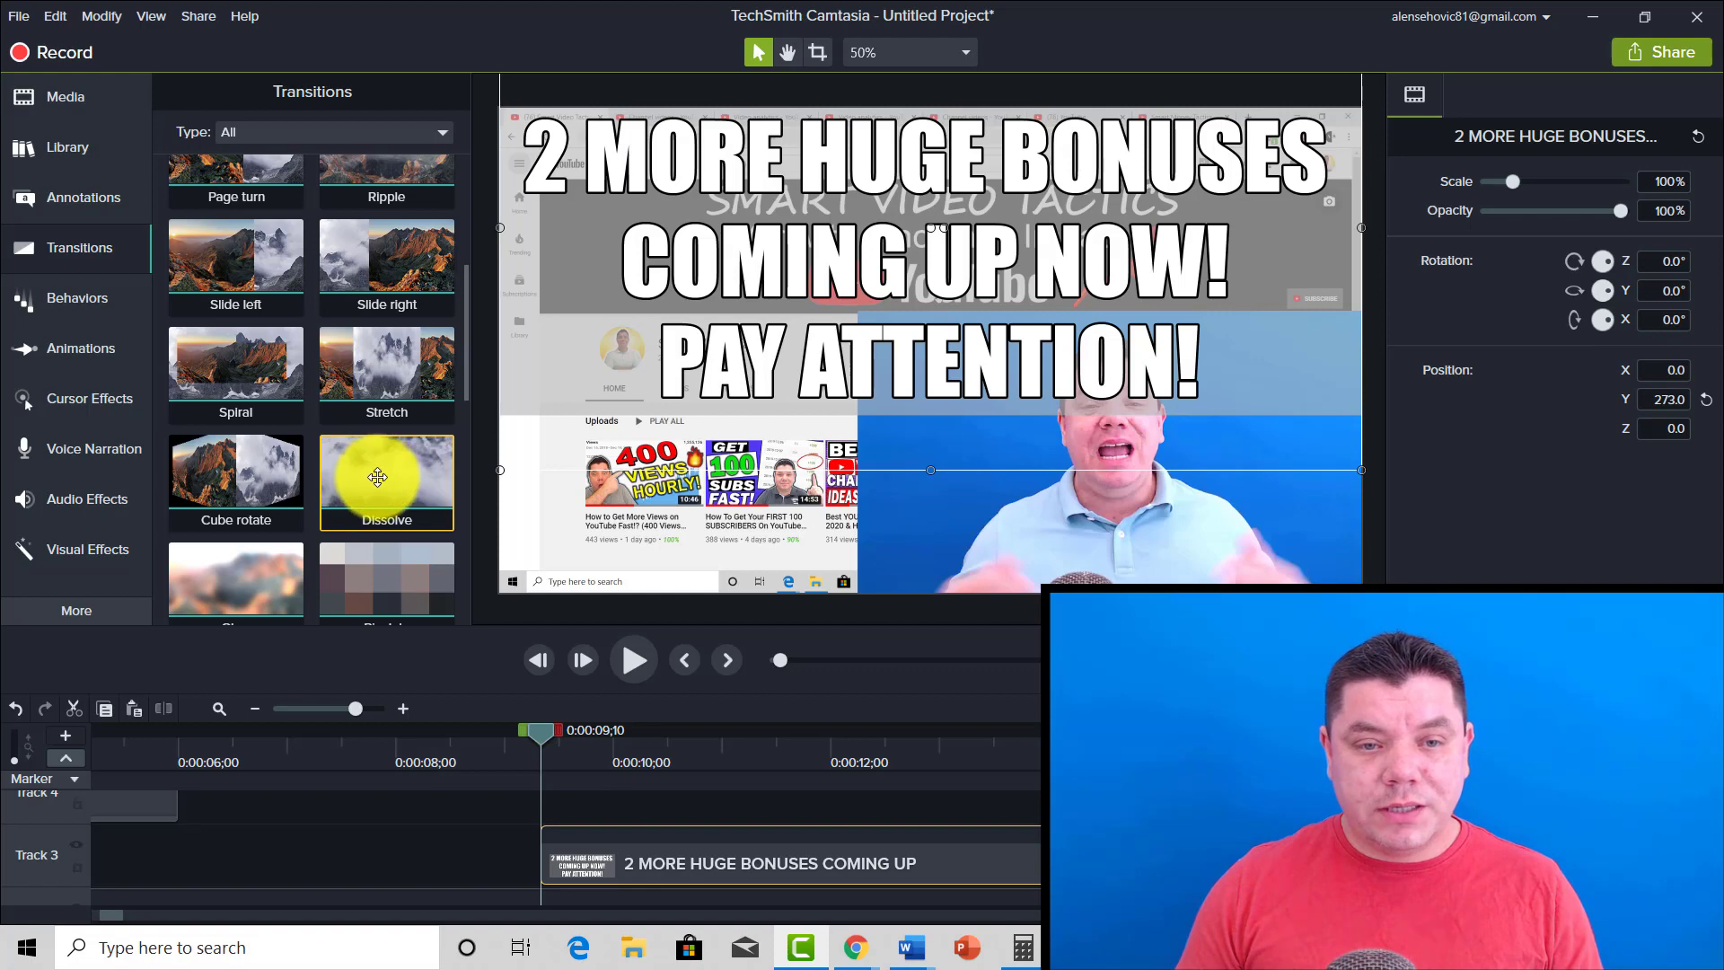
left_click_drag(377, 476, 763, 853)
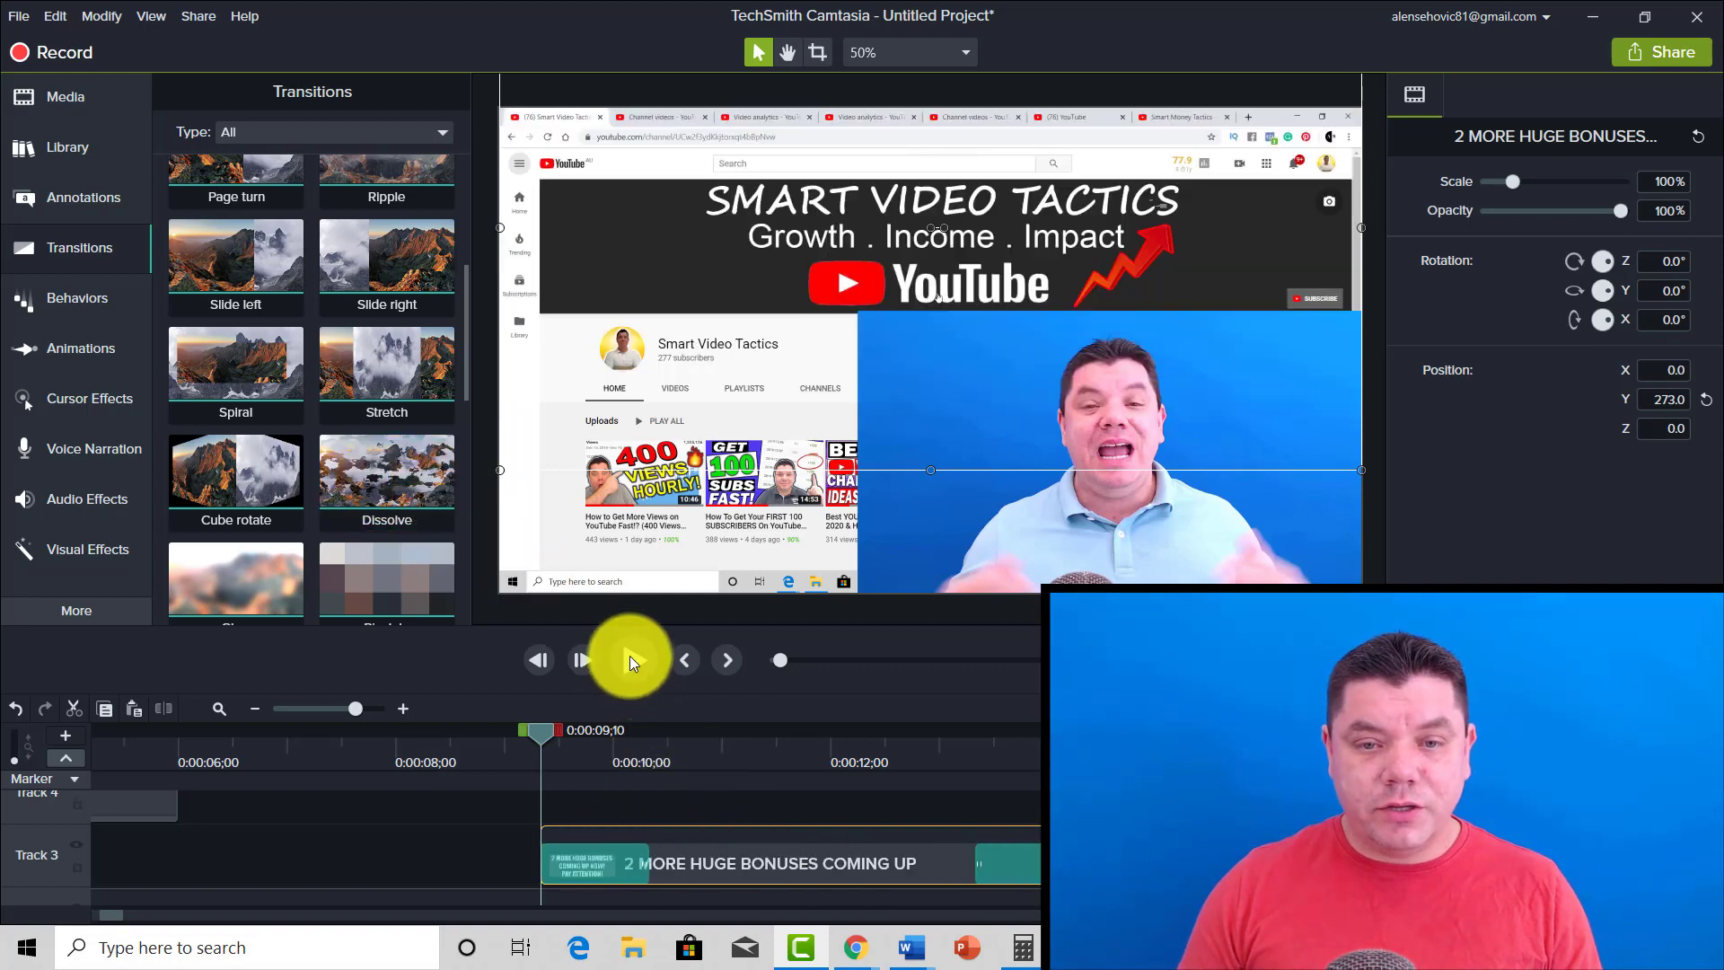
Play back the dissolving image from 0:00:09;10 and delete its clip from Track 3.
left_click(632, 662)
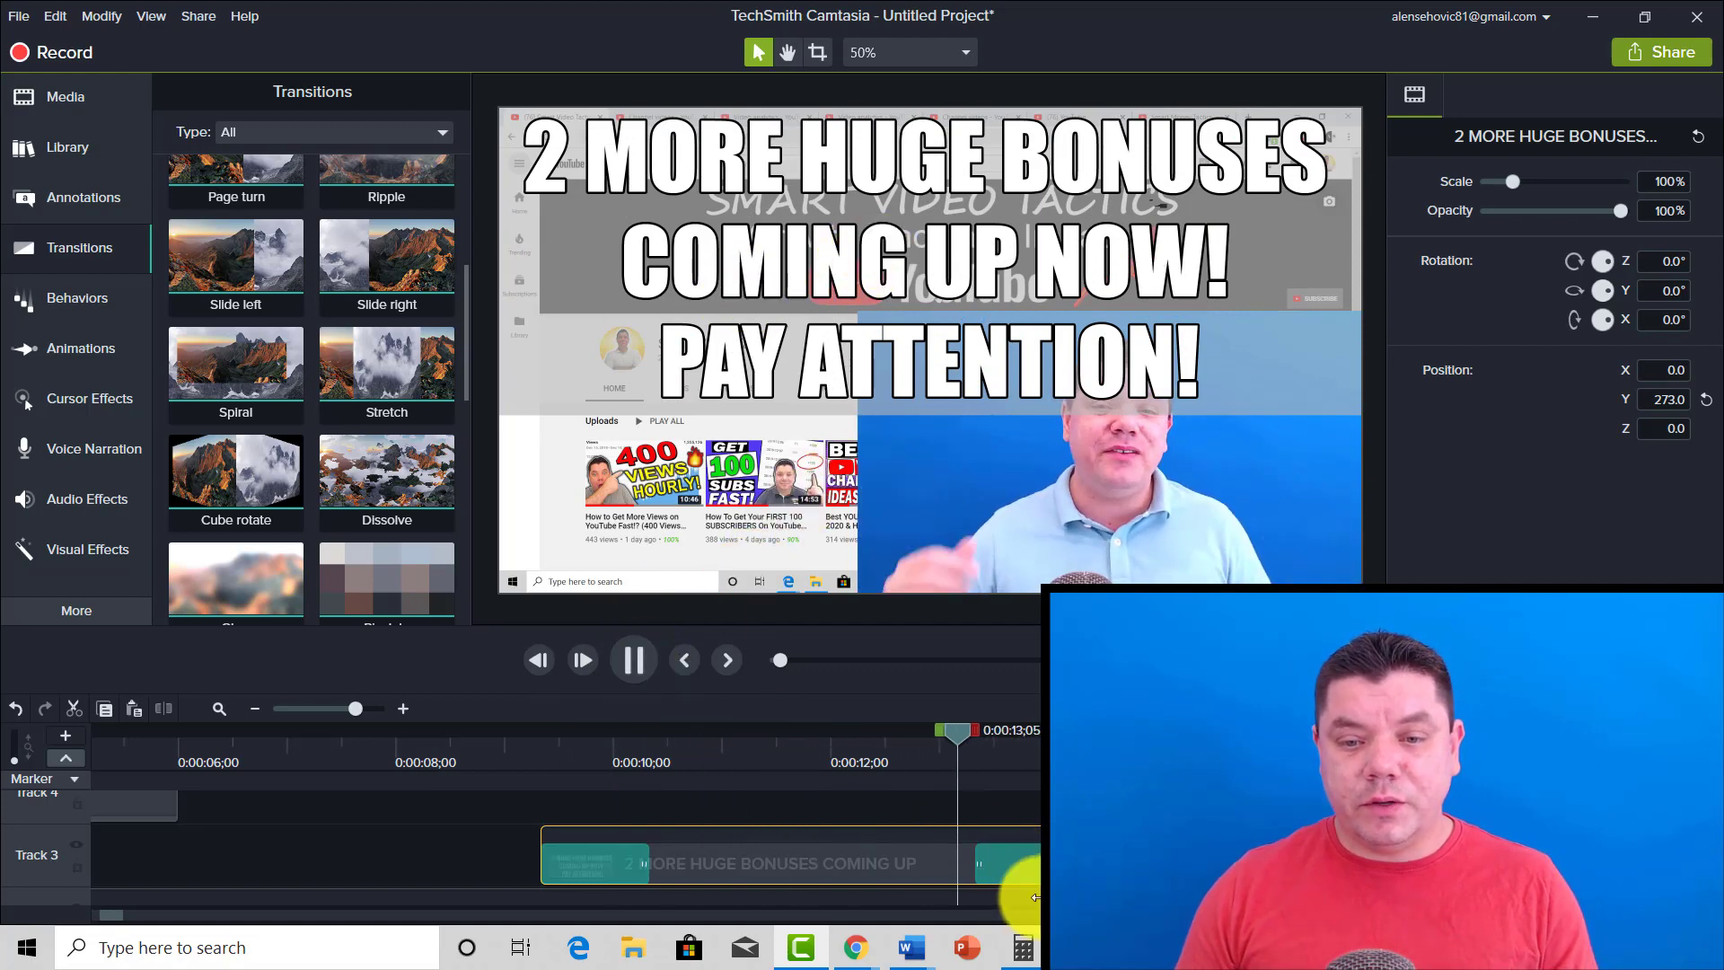
left_click(637, 662)
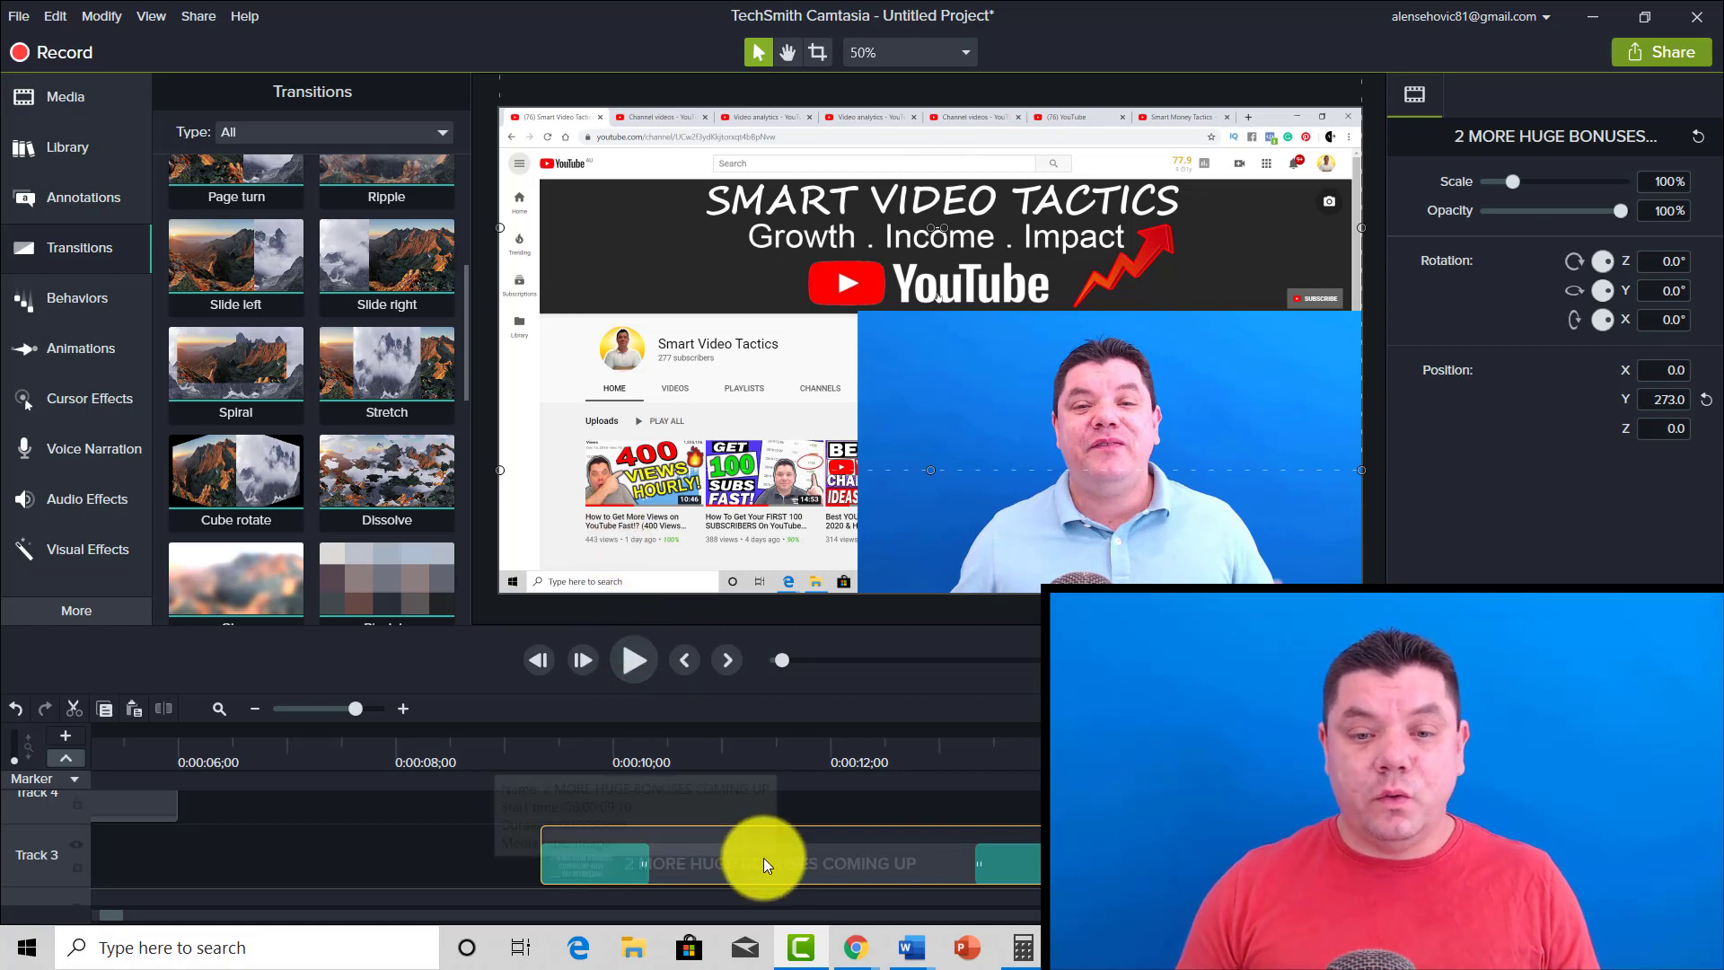
key("Delete")
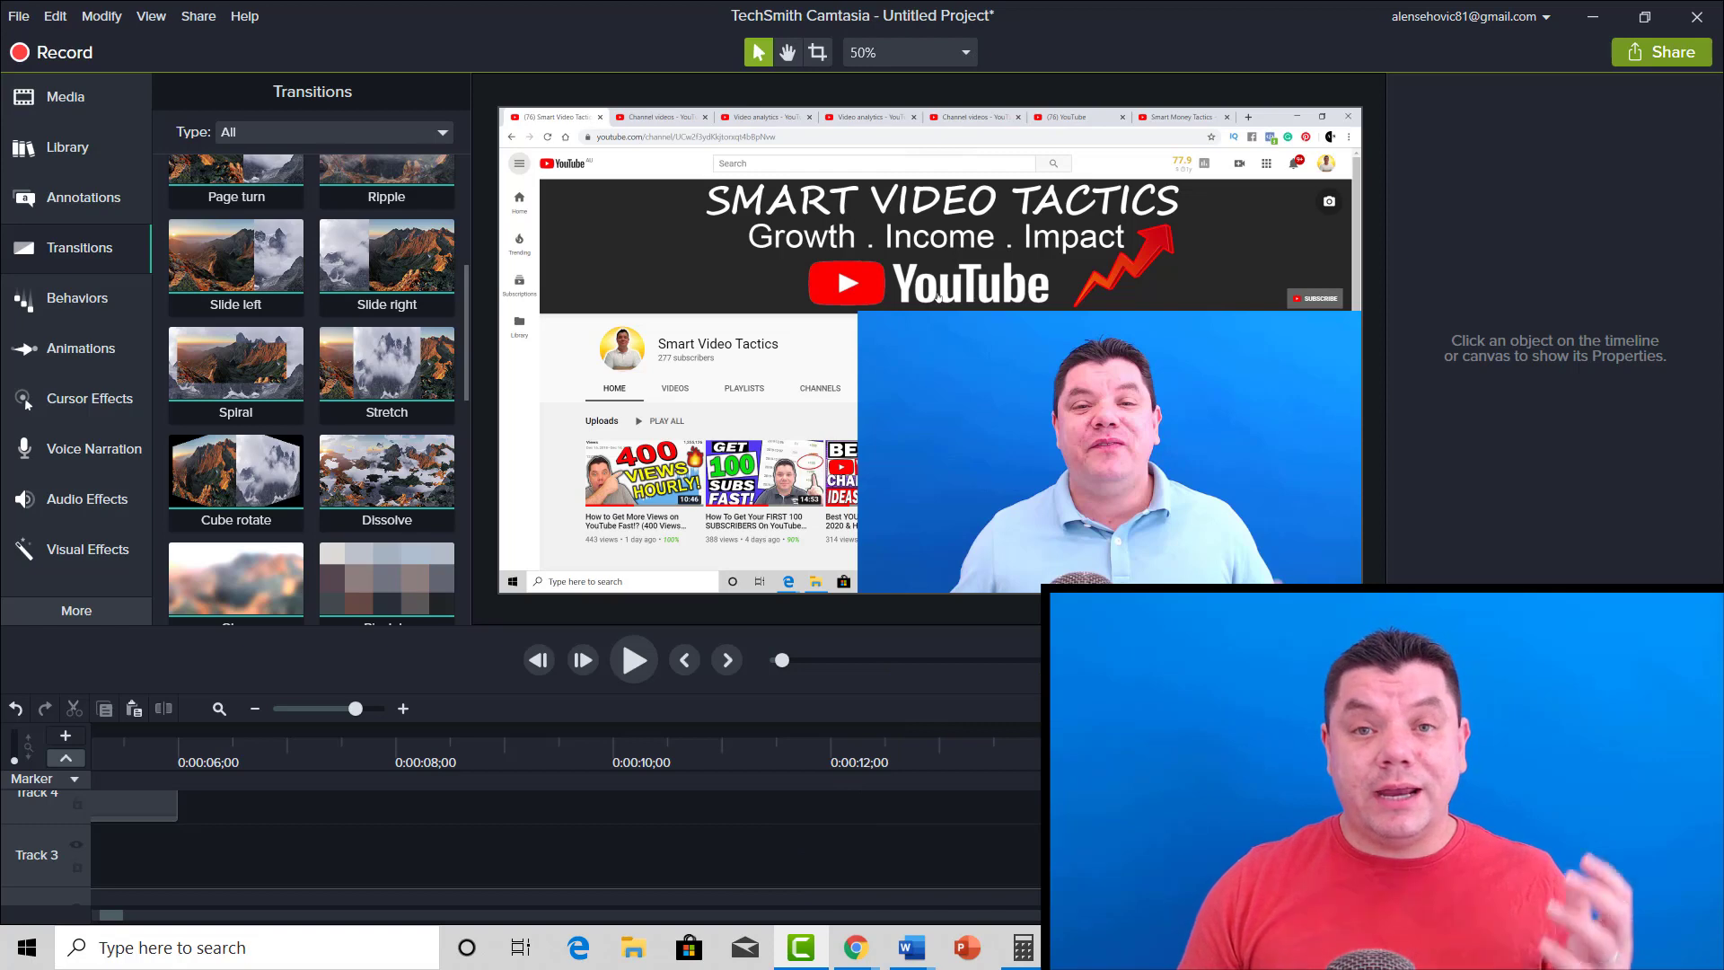
Add the "2 MORE HUGE BONUSES" image to Track 3 at 0:00:10;02 and move it over the canvas's upper half, at Y about 268.
left_click_drag(1033, 736, 555, 712)
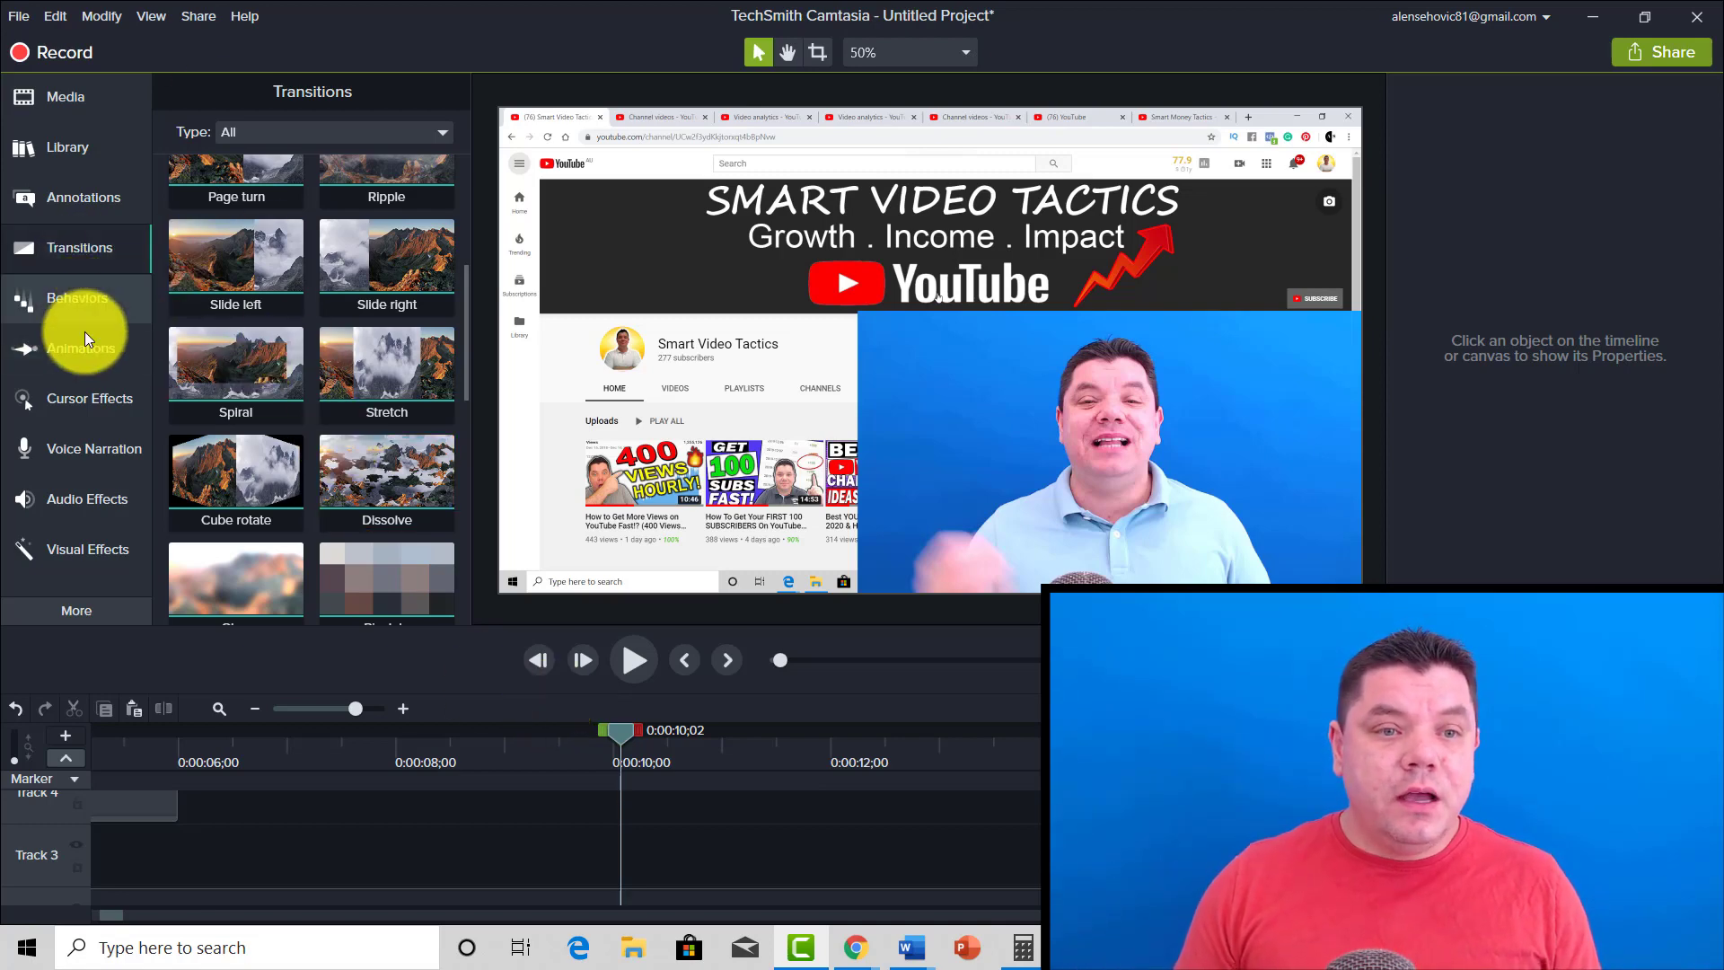
left_click(82, 299)
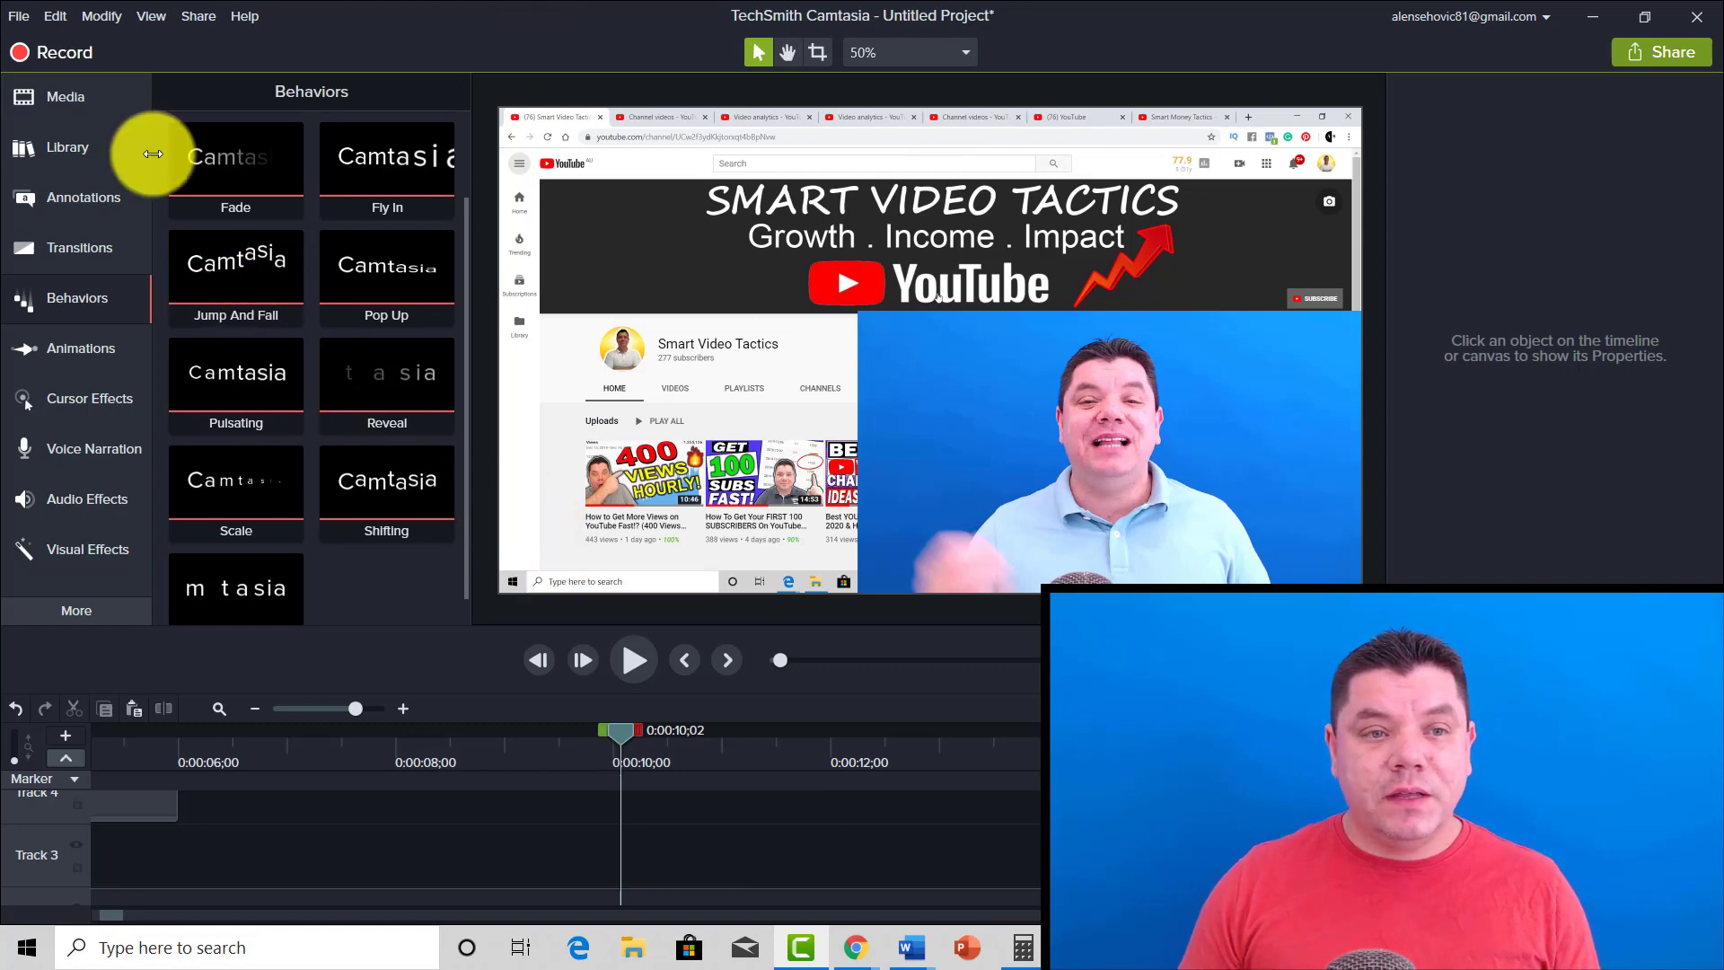
left_click(78, 90)
left_click_drag(246, 281, 627, 868)
left_click_drag(808, 384, 800, 301)
Apply the Jump And Fall behavior to the image clip on Track 3 and play it back.
left_click(68, 299)
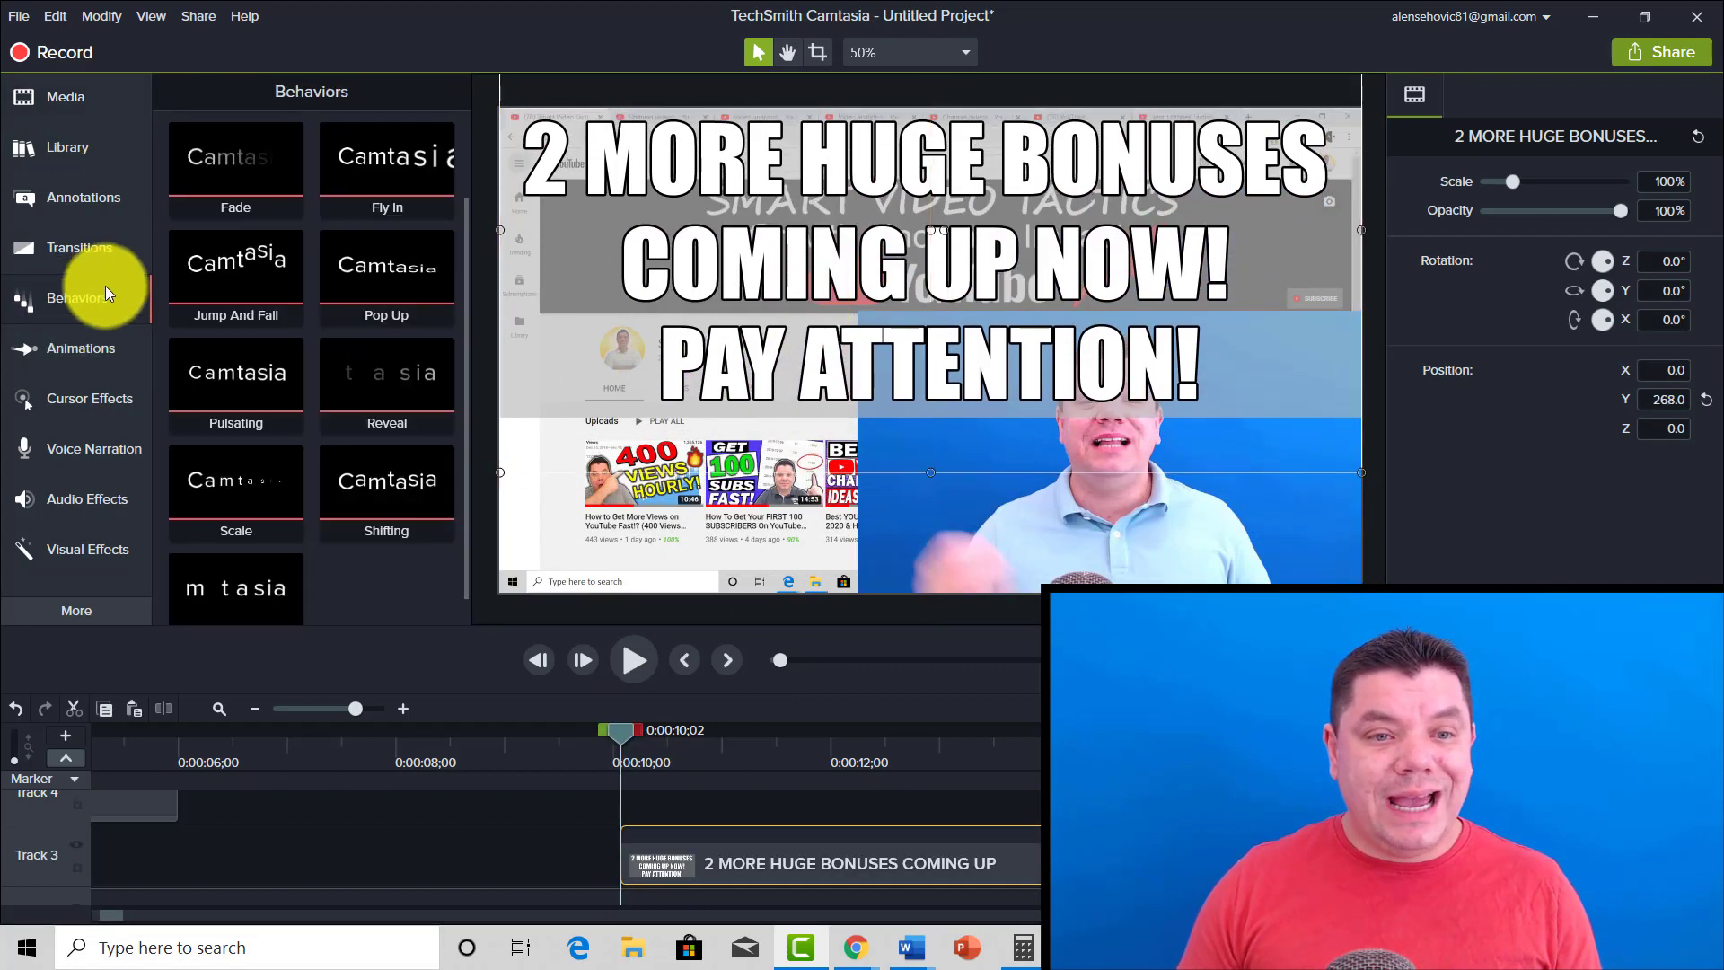
left_click_drag(215, 278, 827, 849)
left_click(630, 660)
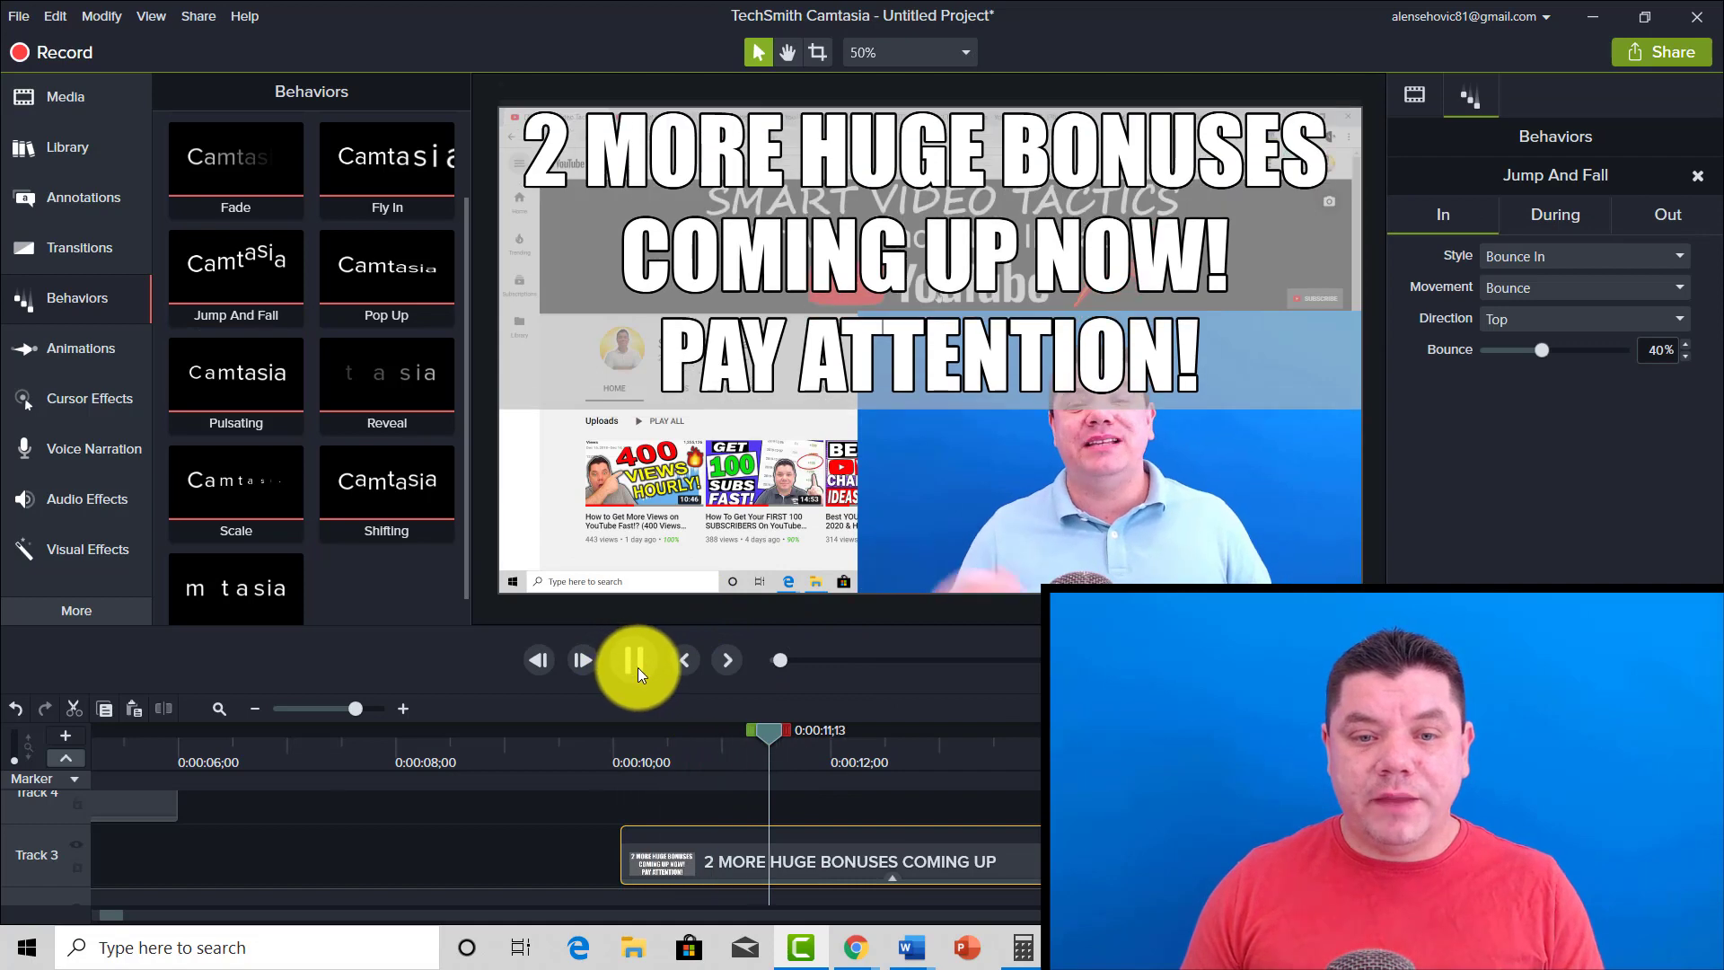
left_click(637, 668)
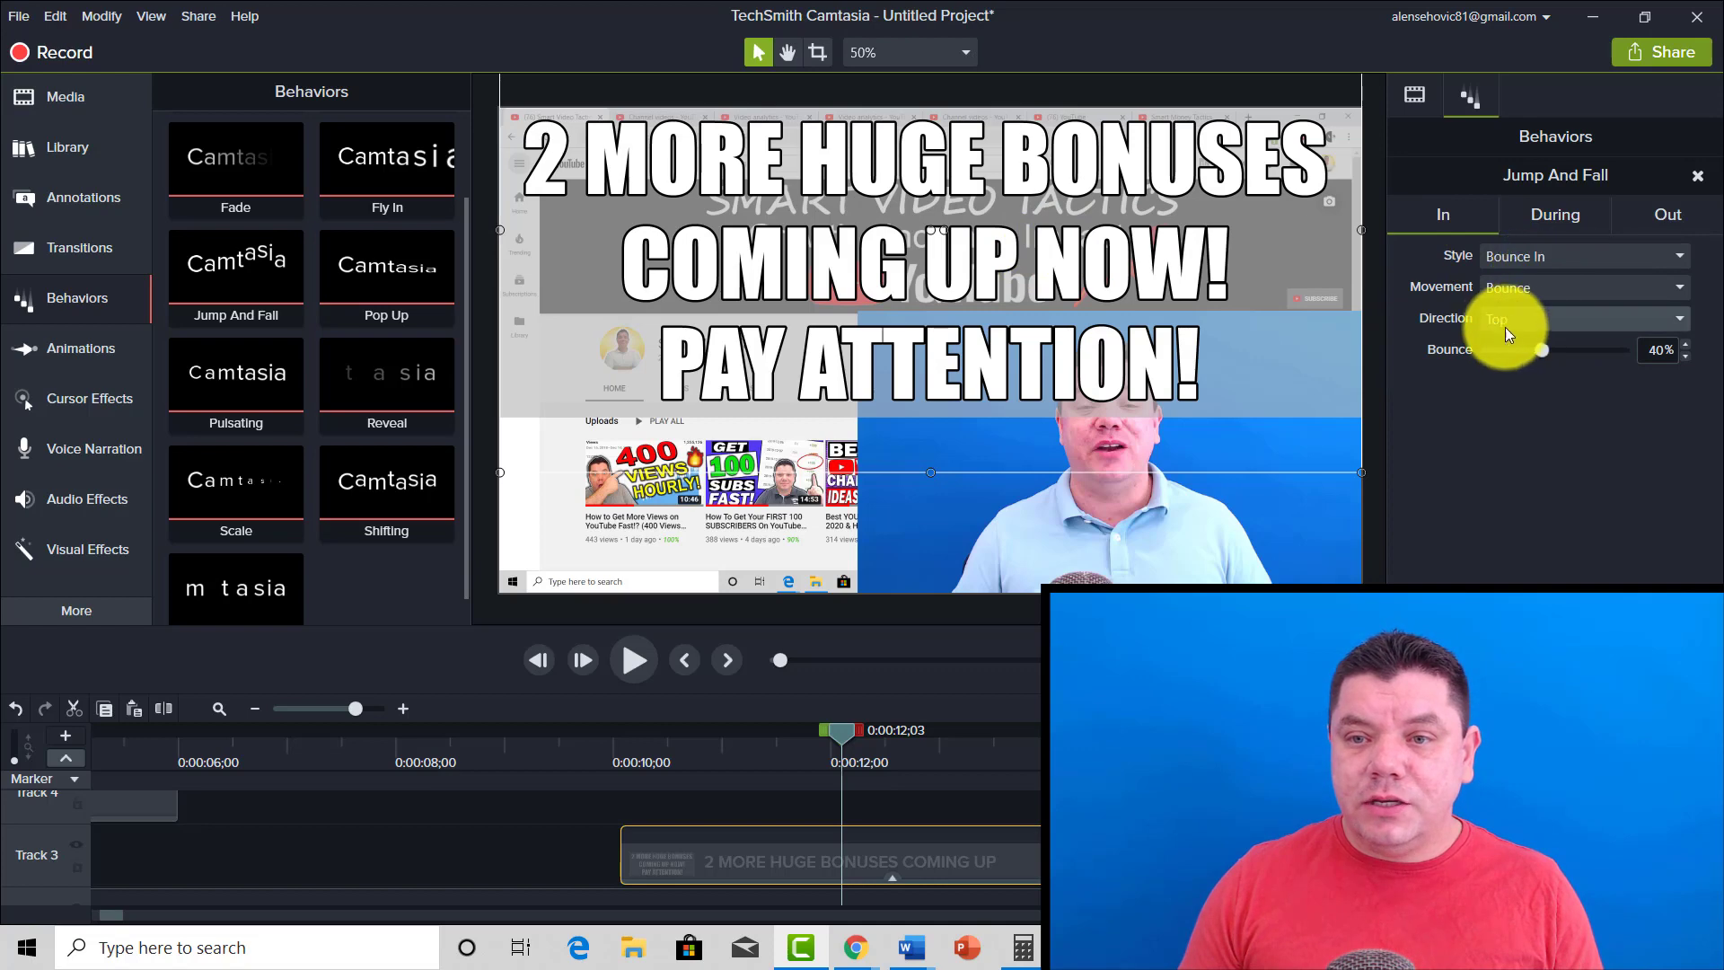
Set the In direction of the image's Jump And Fall behavior to Left and play it back from 0:00:10;00.
left_click(1505, 259)
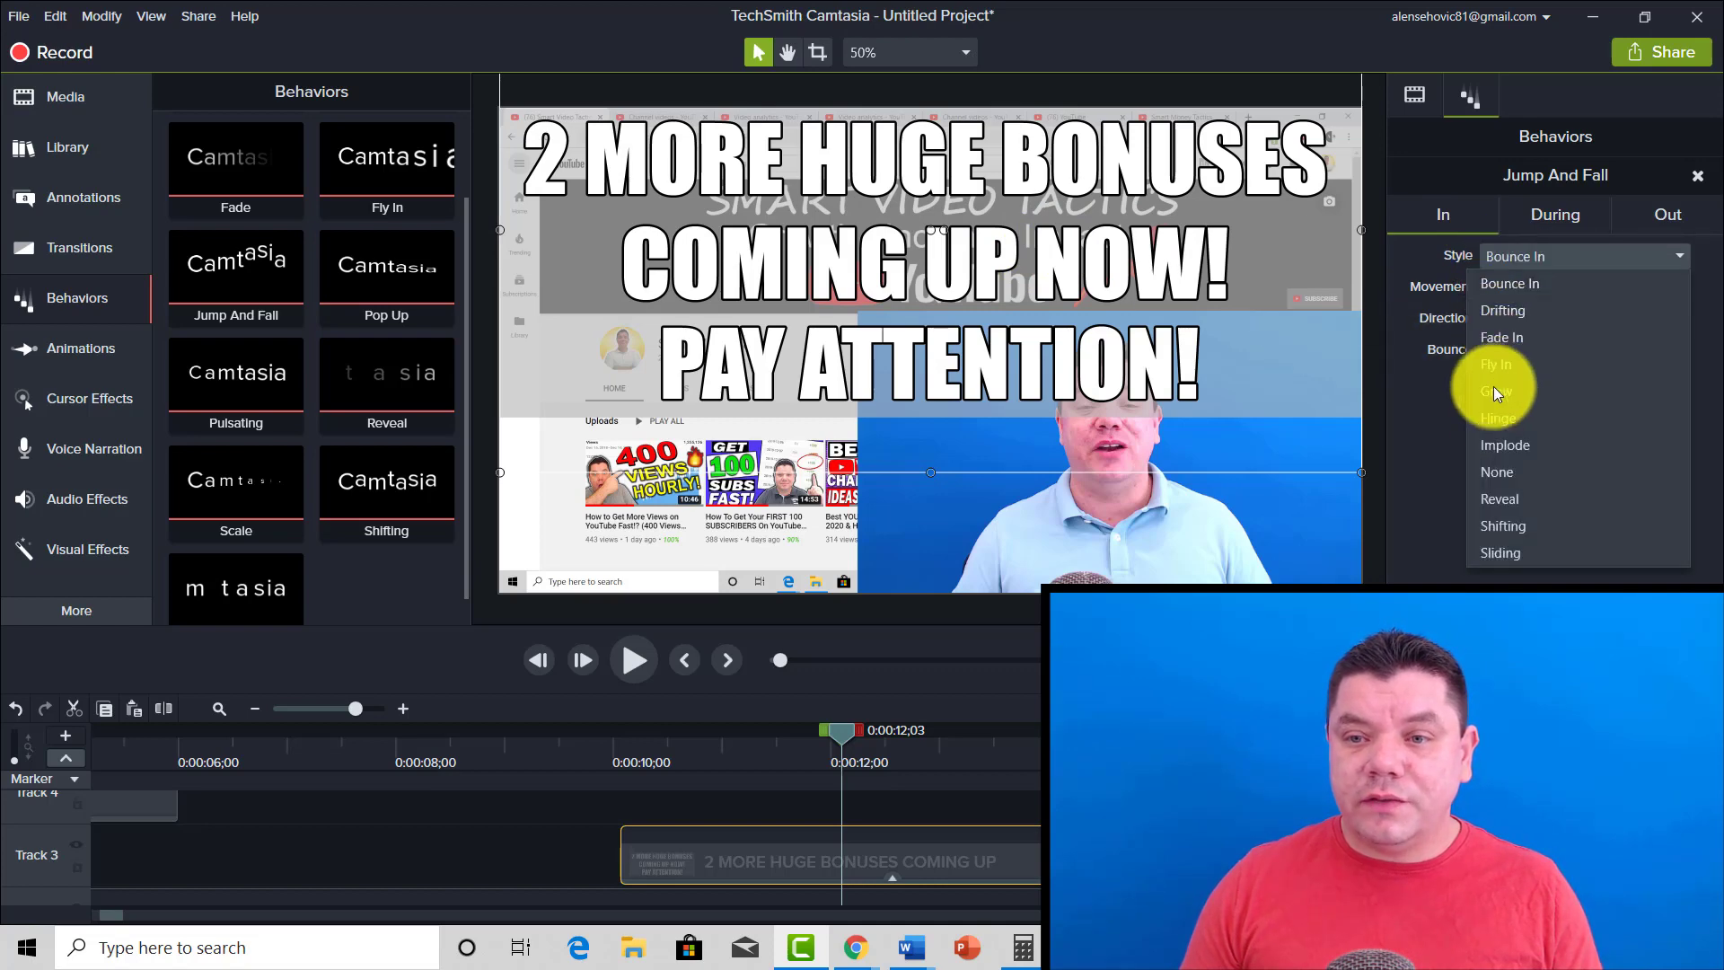
left_click(1406, 401)
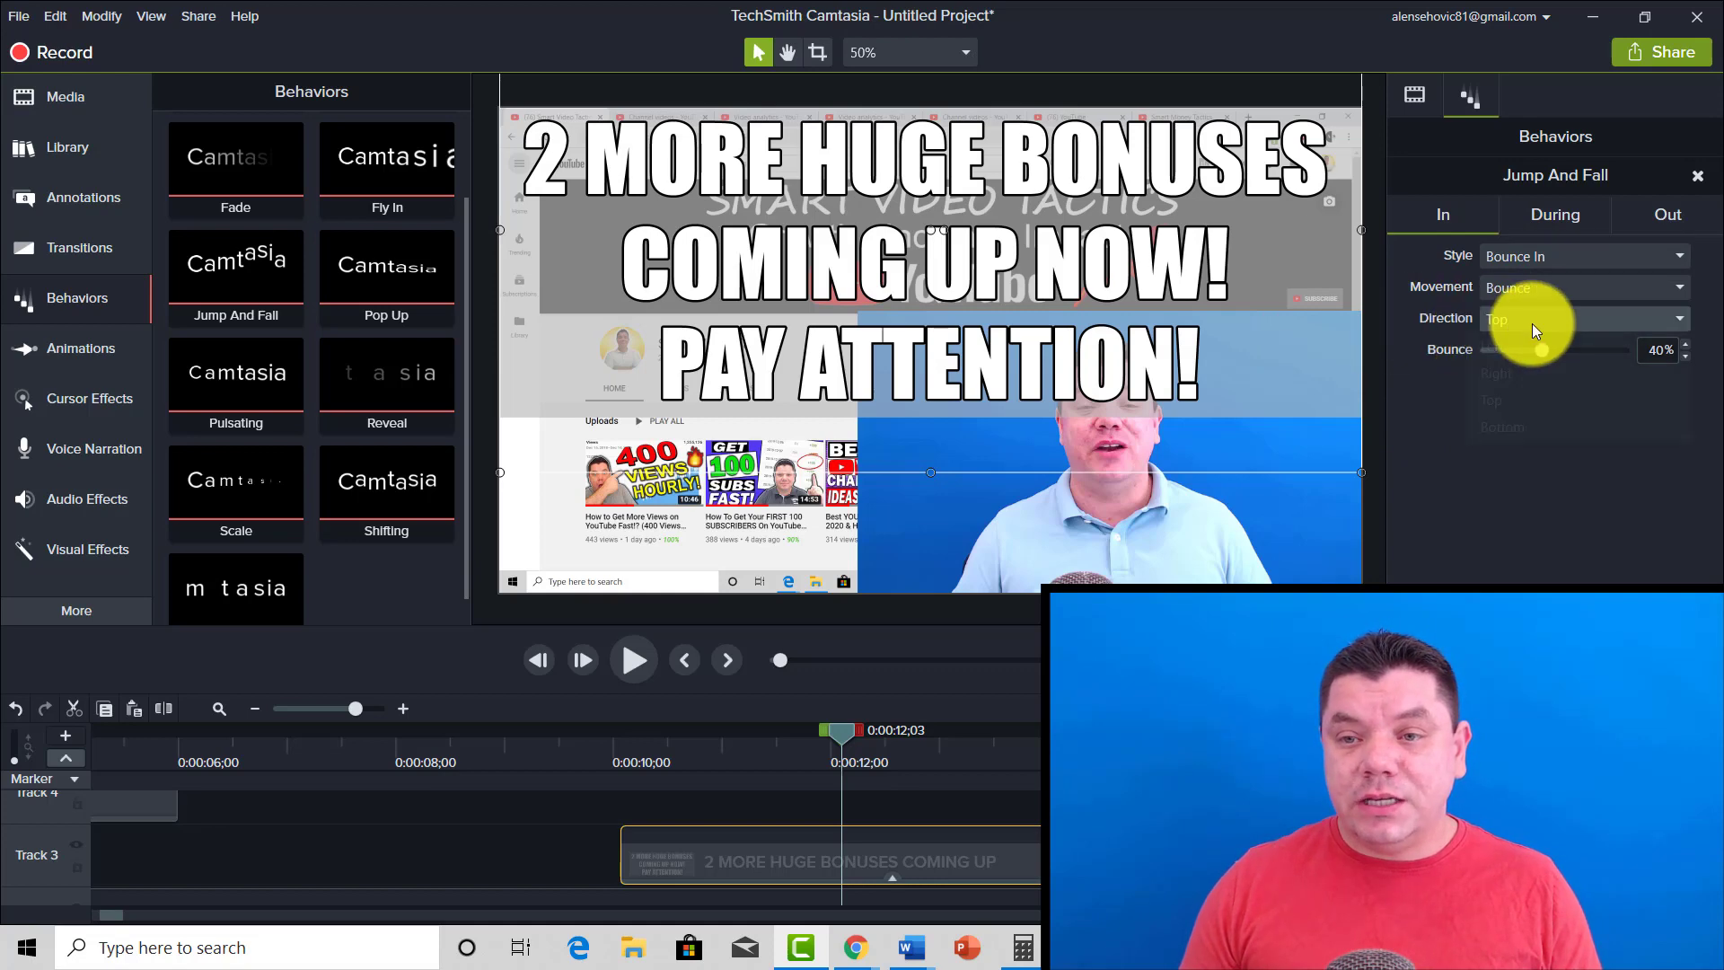
left_click(1530, 321)
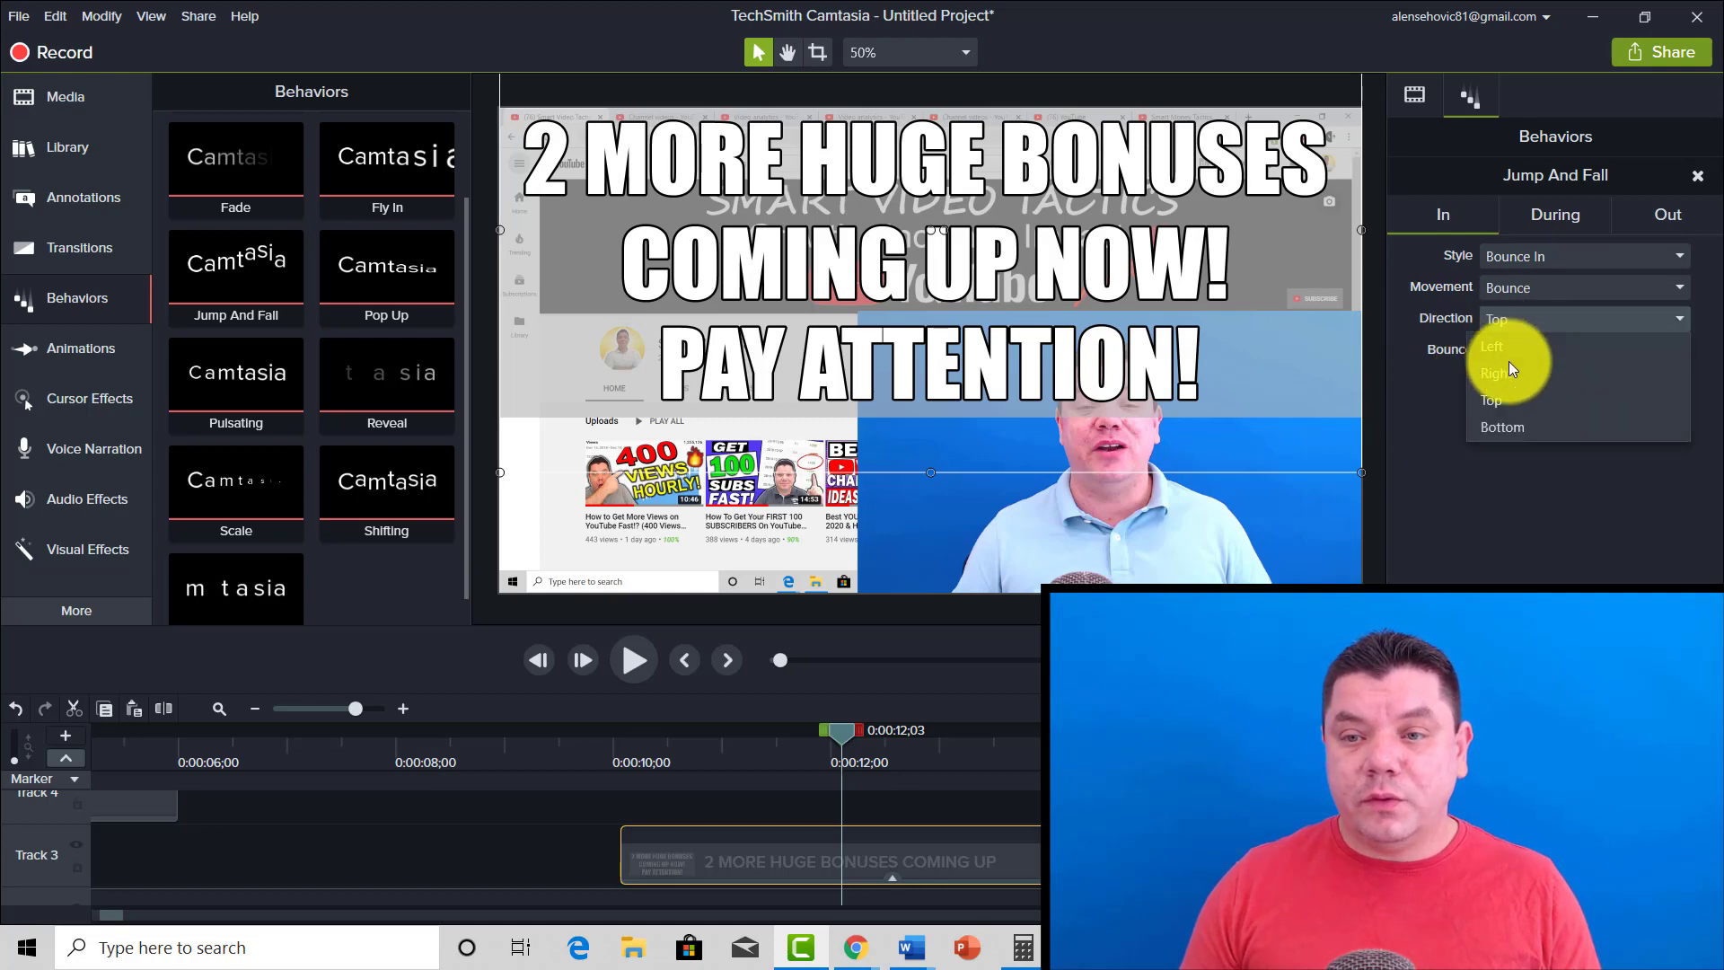
left_click(1428, 408)
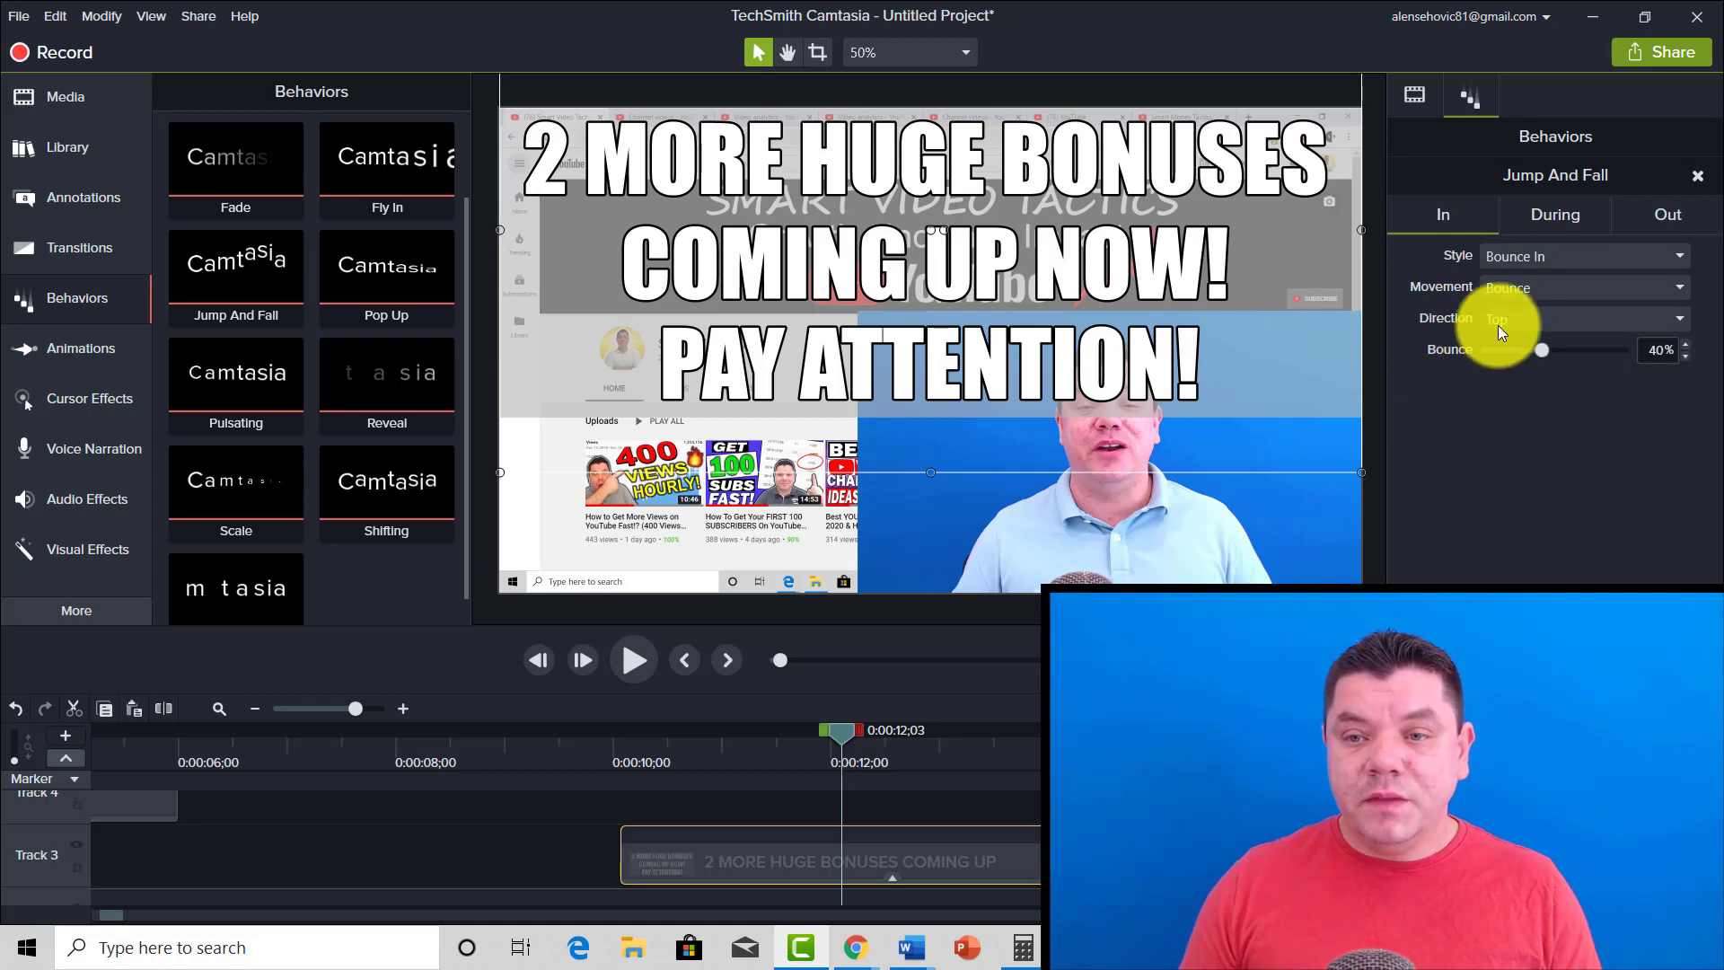
left_click(1506, 320)
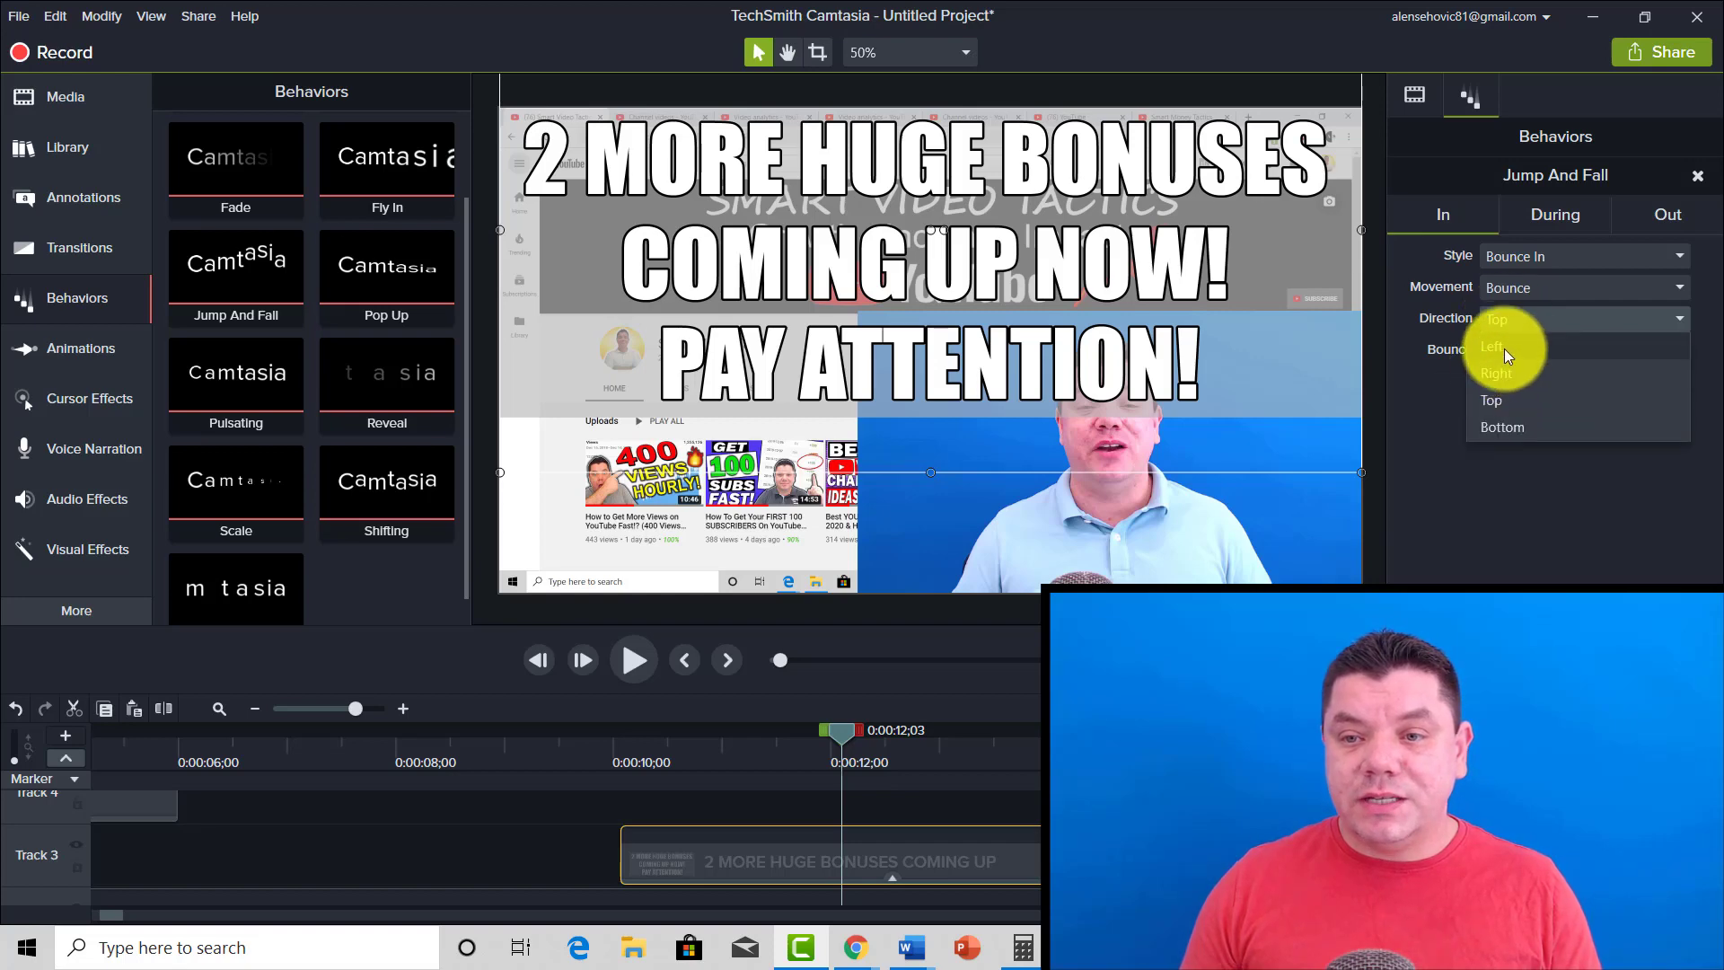
left_click(1505, 348)
left_click(607, 773)
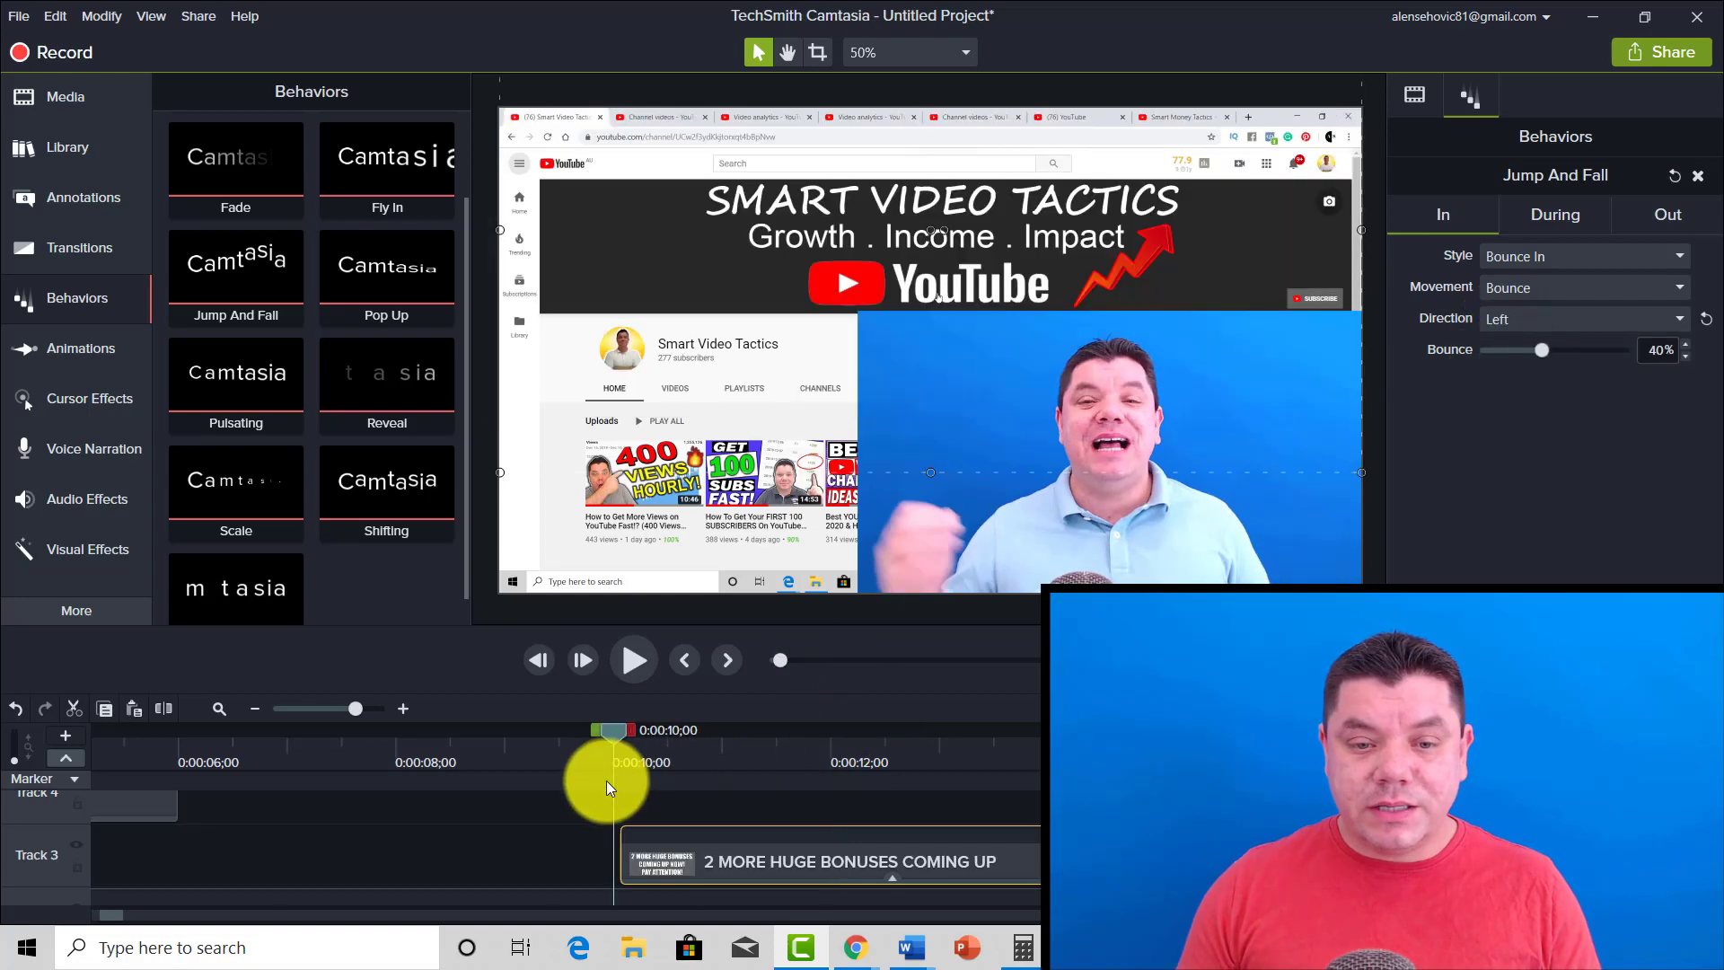
left_click(634, 661)
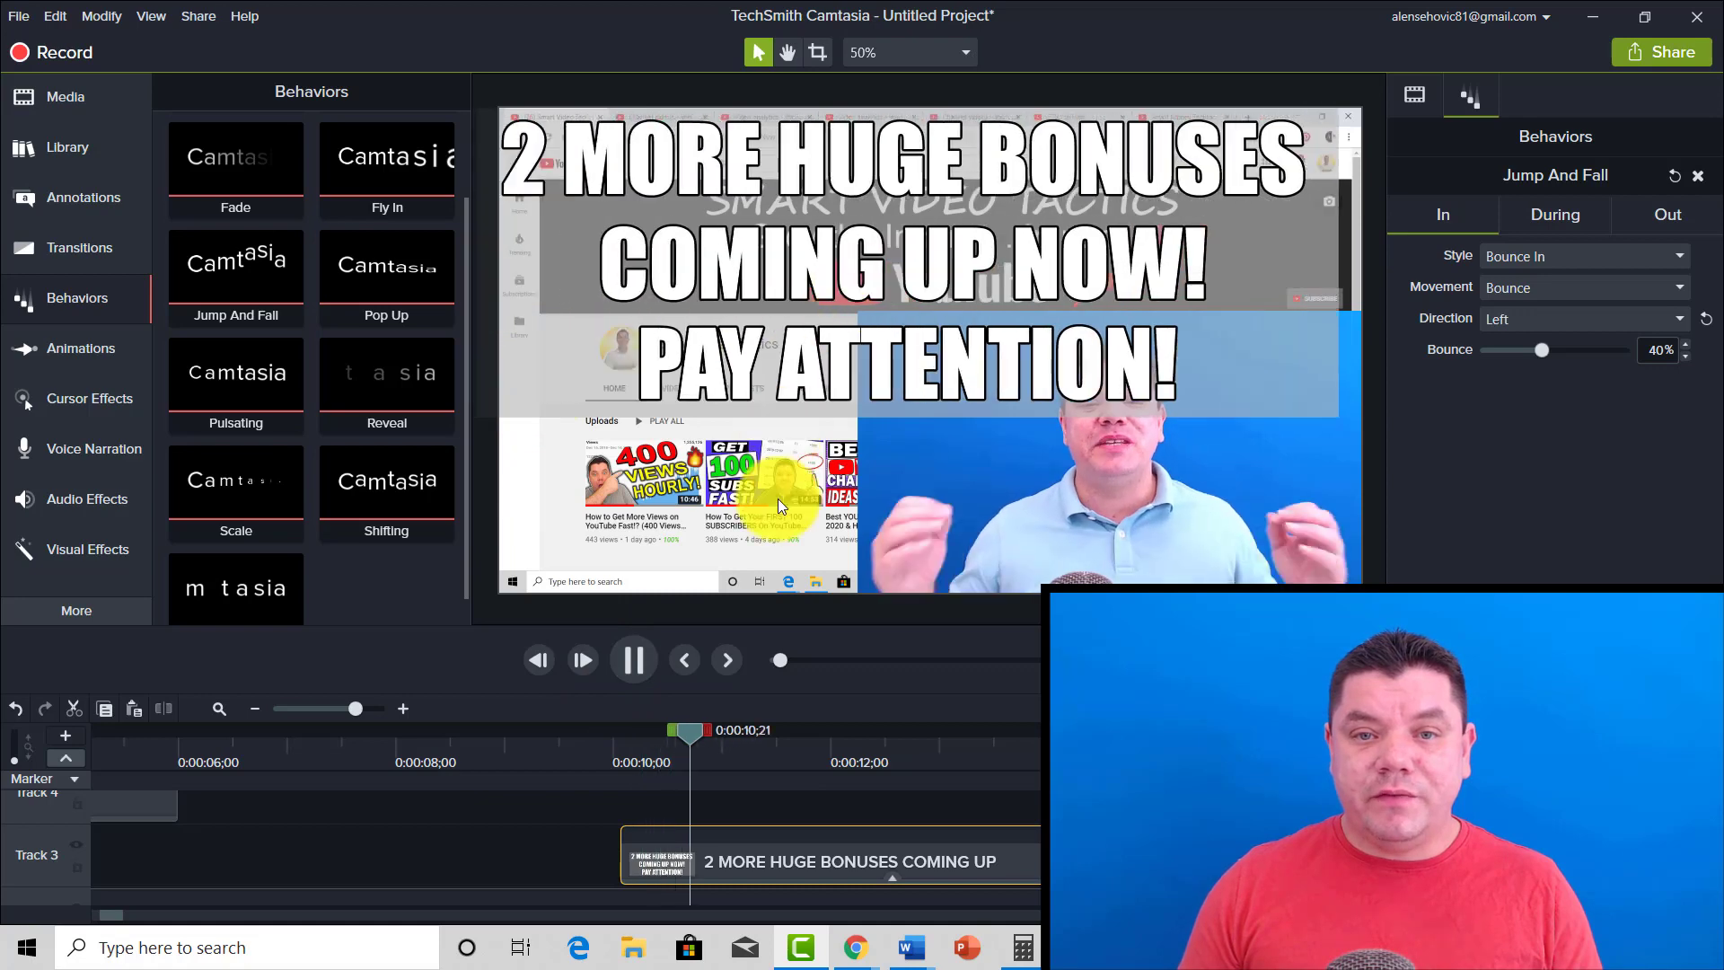
left_click(634, 660)
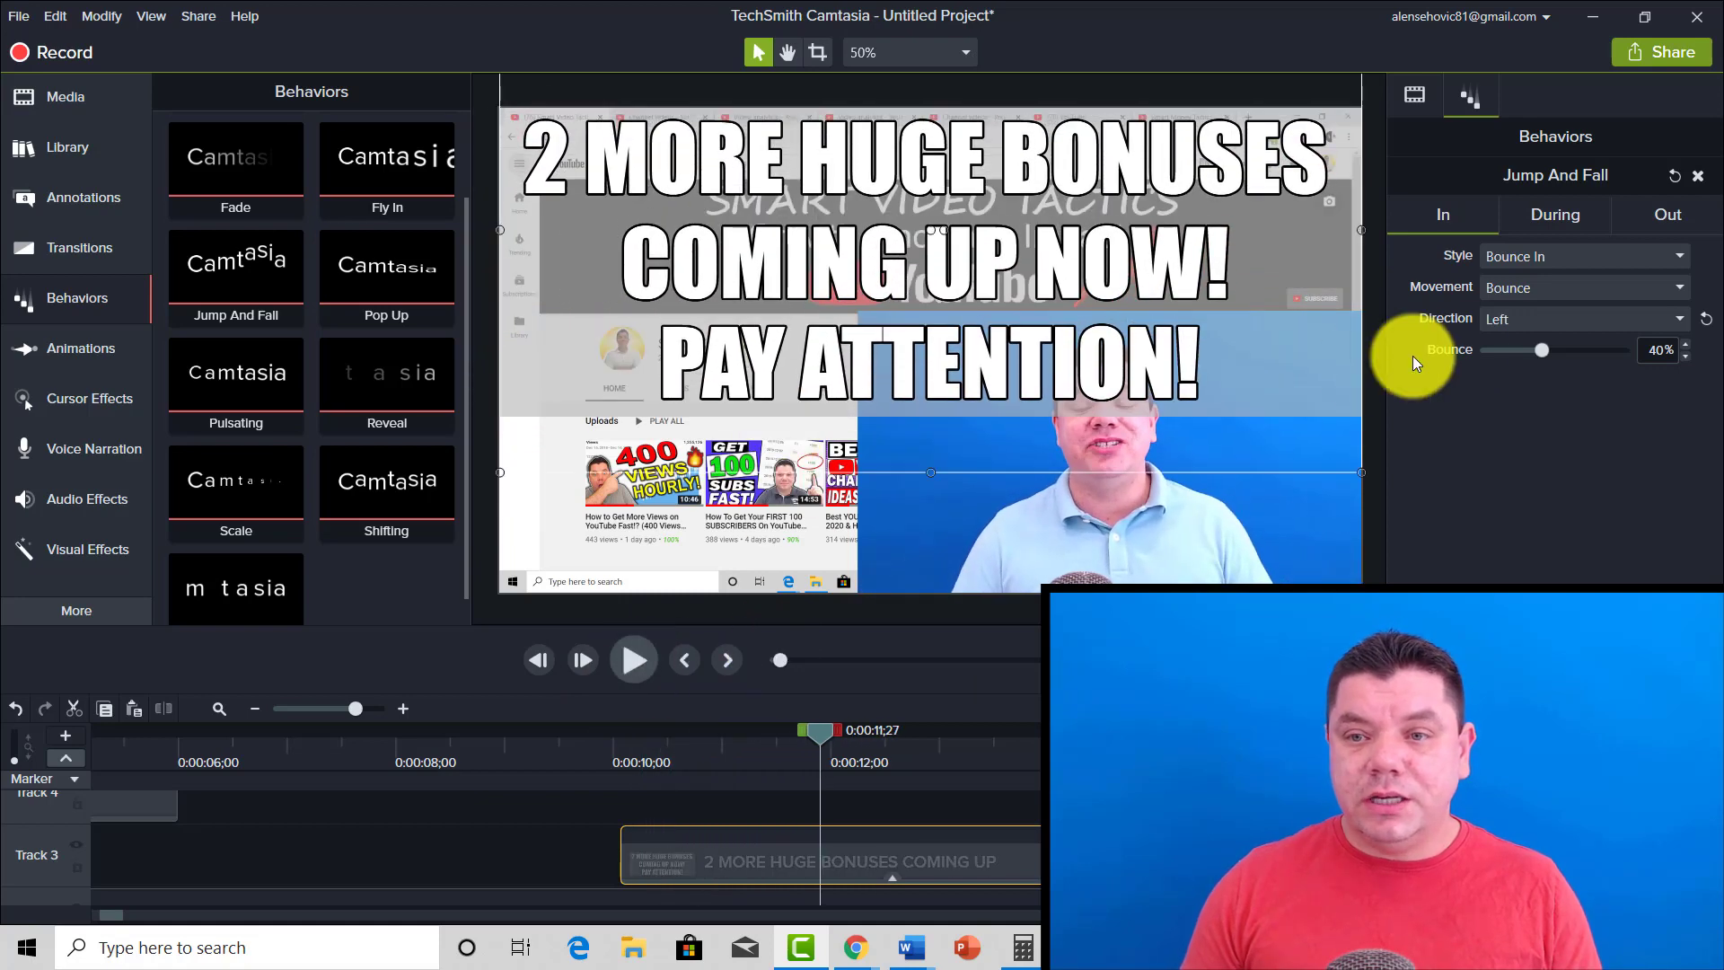
Set the In direction back to Top, show the behavior's During settings and play the clip from 0:00:10;00.
left_click(1538, 321)
left_click(1494, 400)
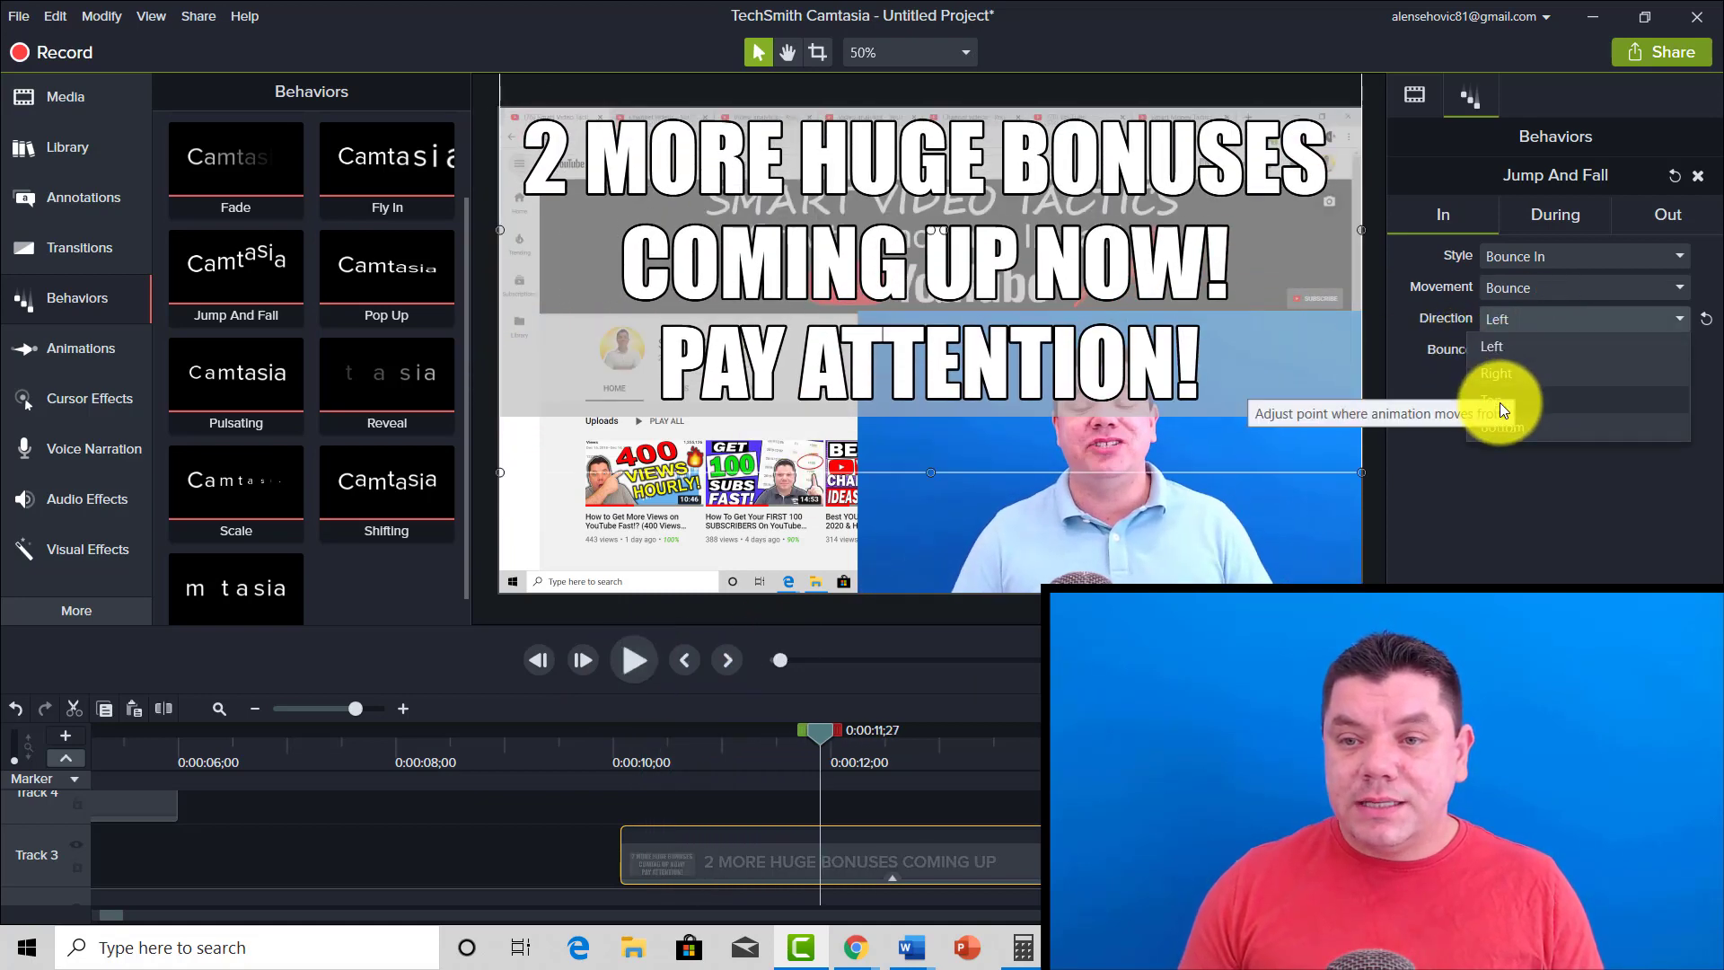
left_click(1565, 218)
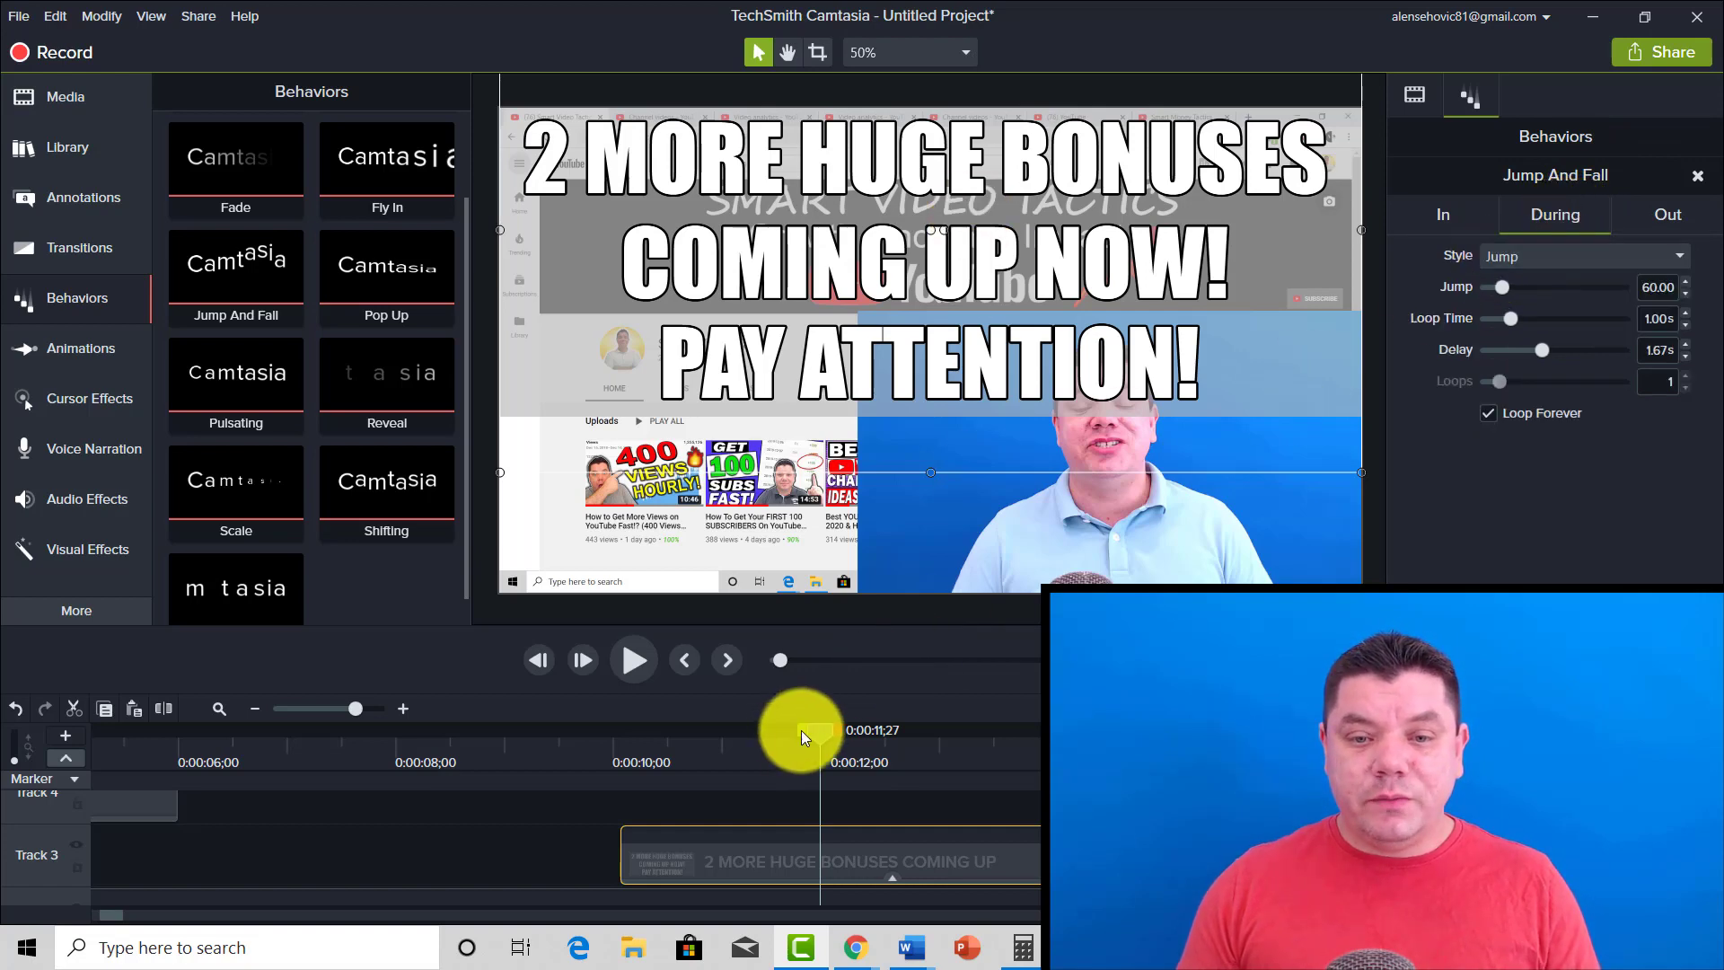
left_click(612, 771)
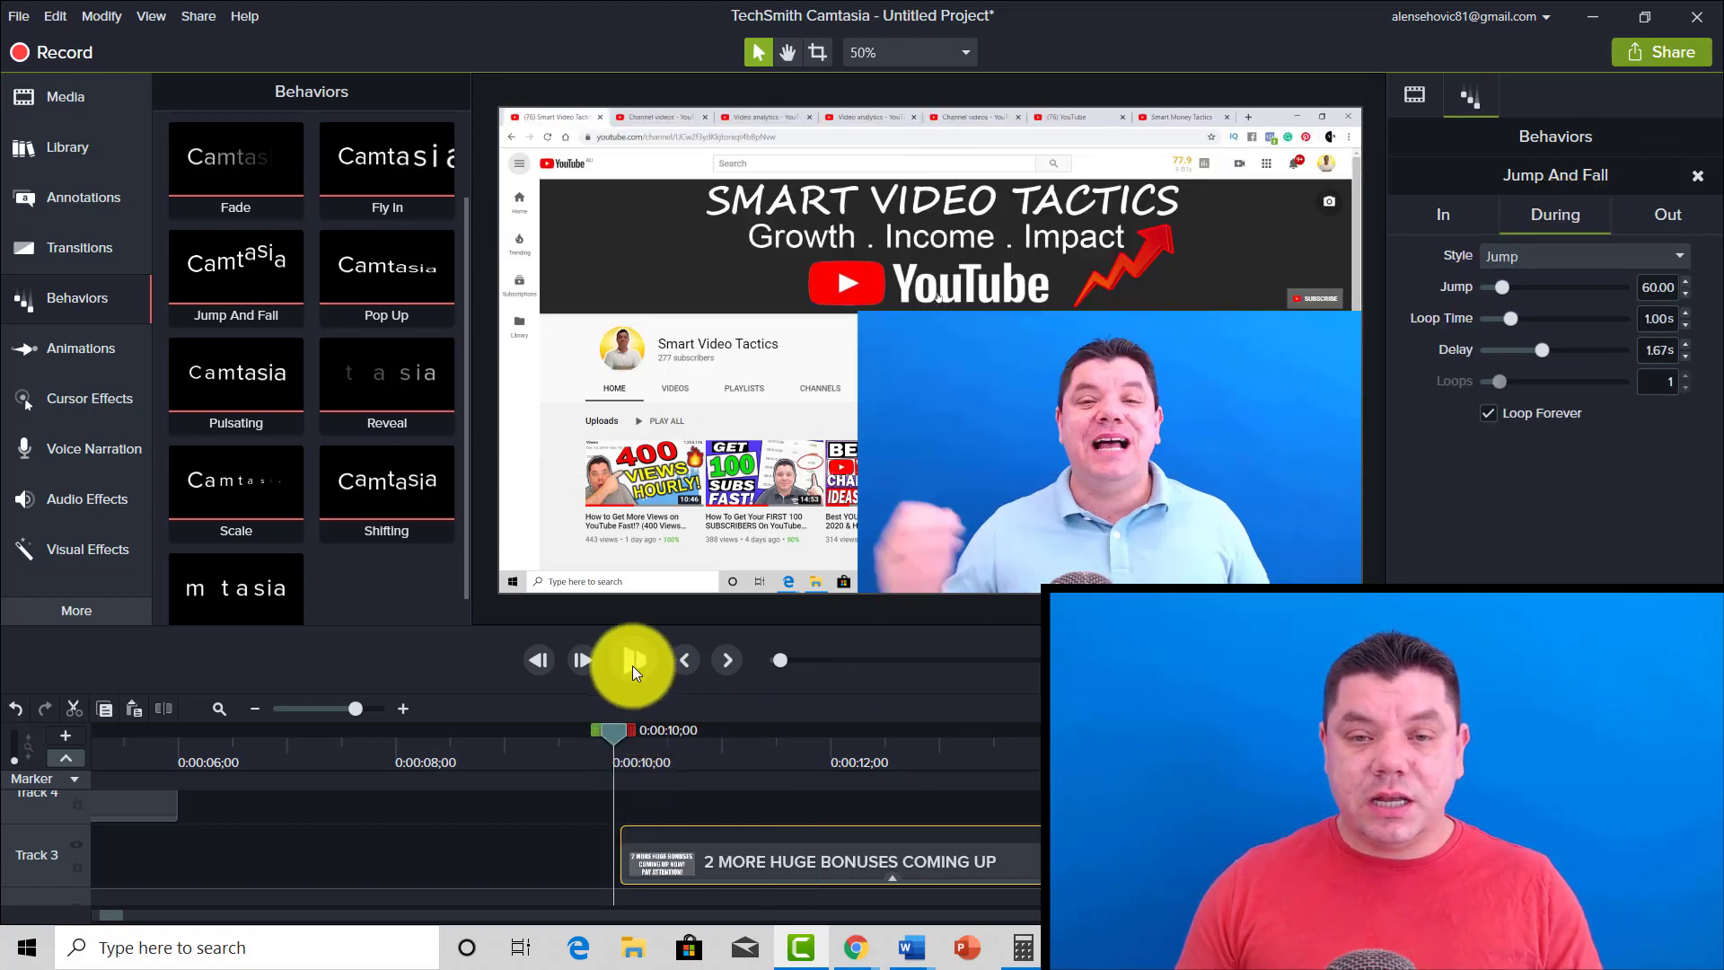
left_click(632, 665)
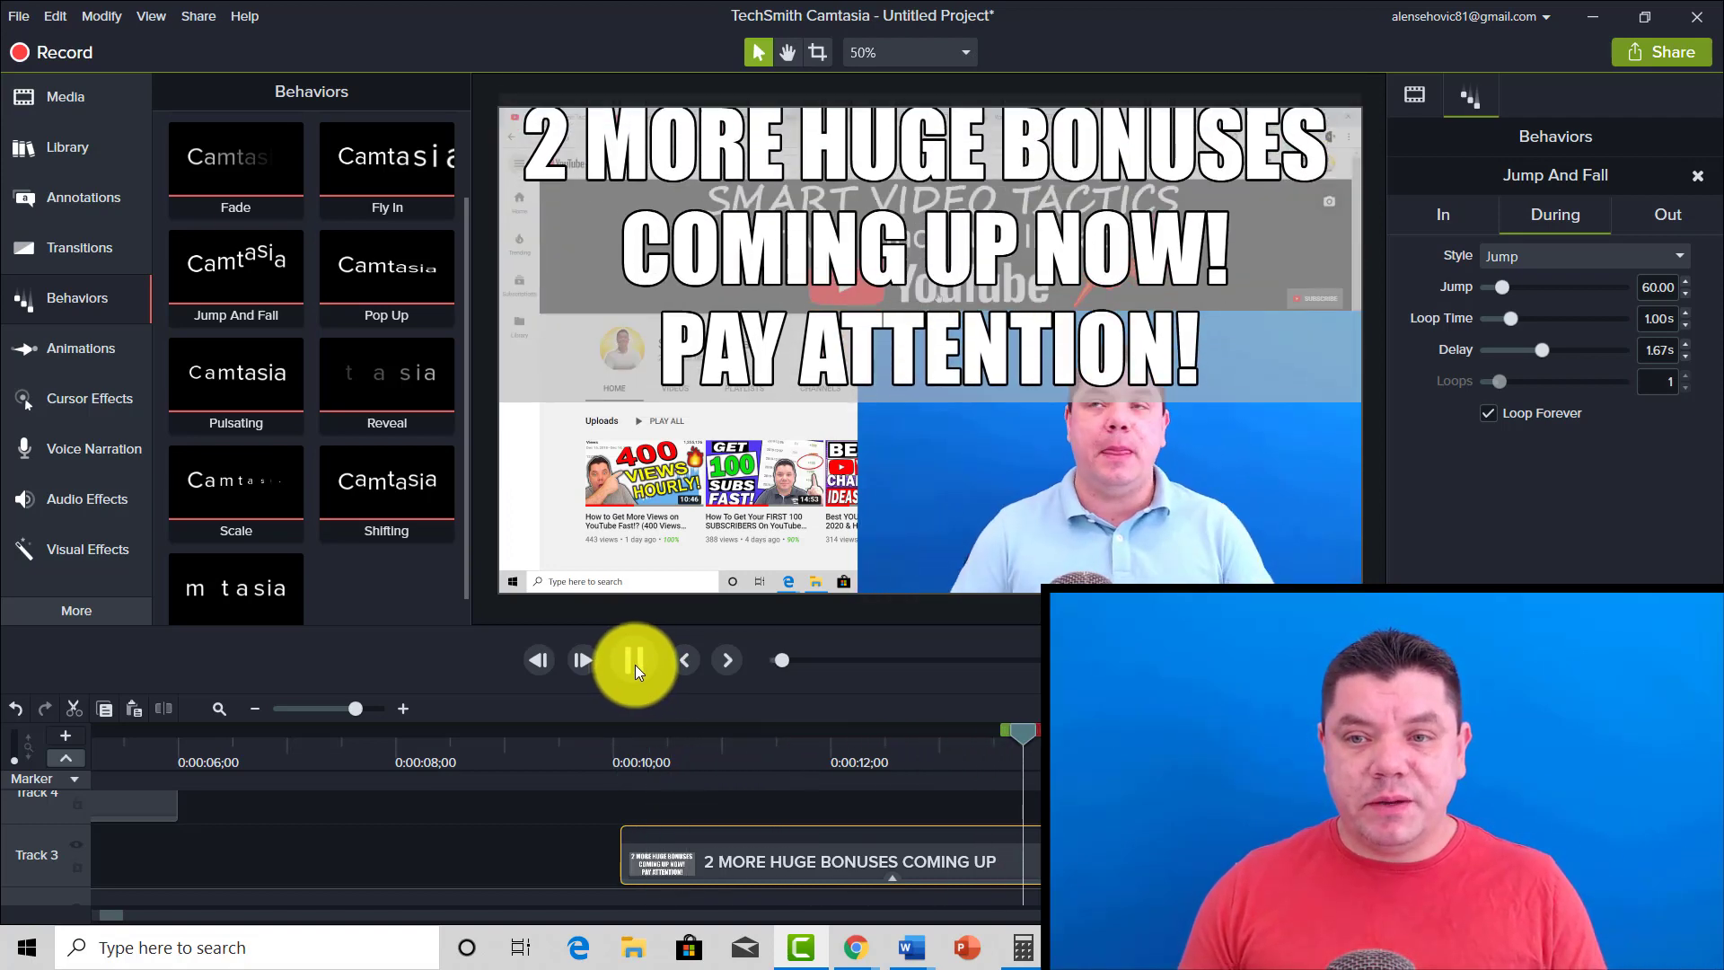
left_click(634, 665)
Set the behavior's During style to Pulsate and play the clip back from just before the image starts.
left_click(1525, 260)
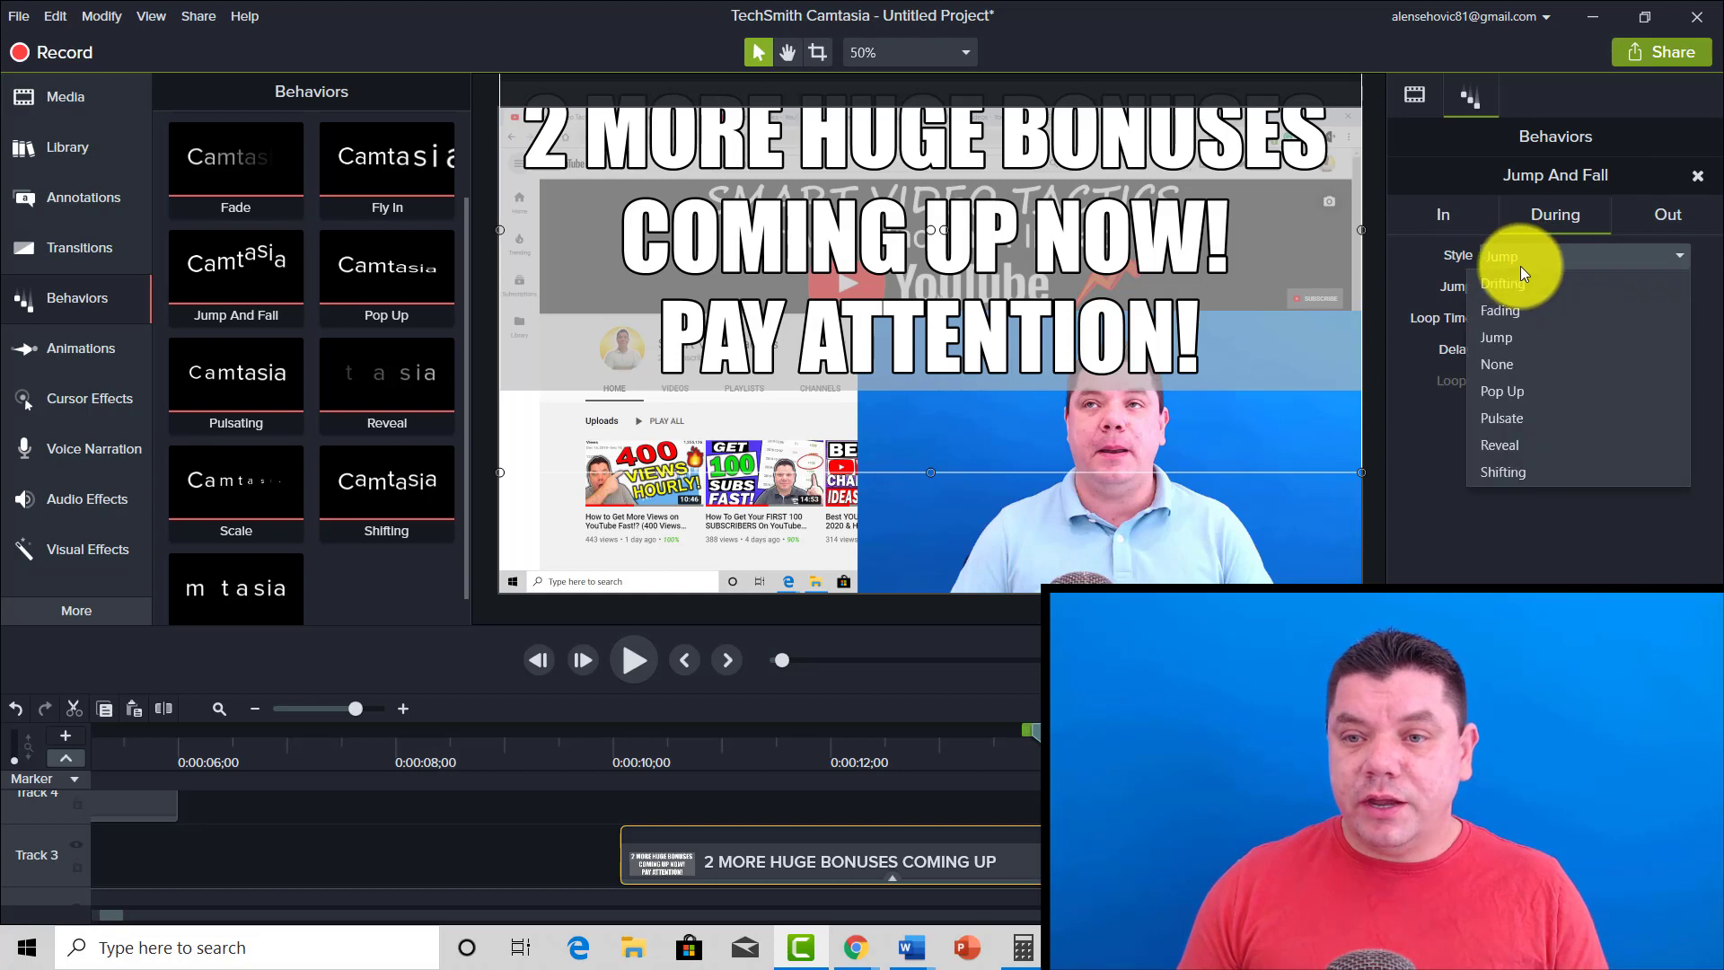
left_click(1527, 421)
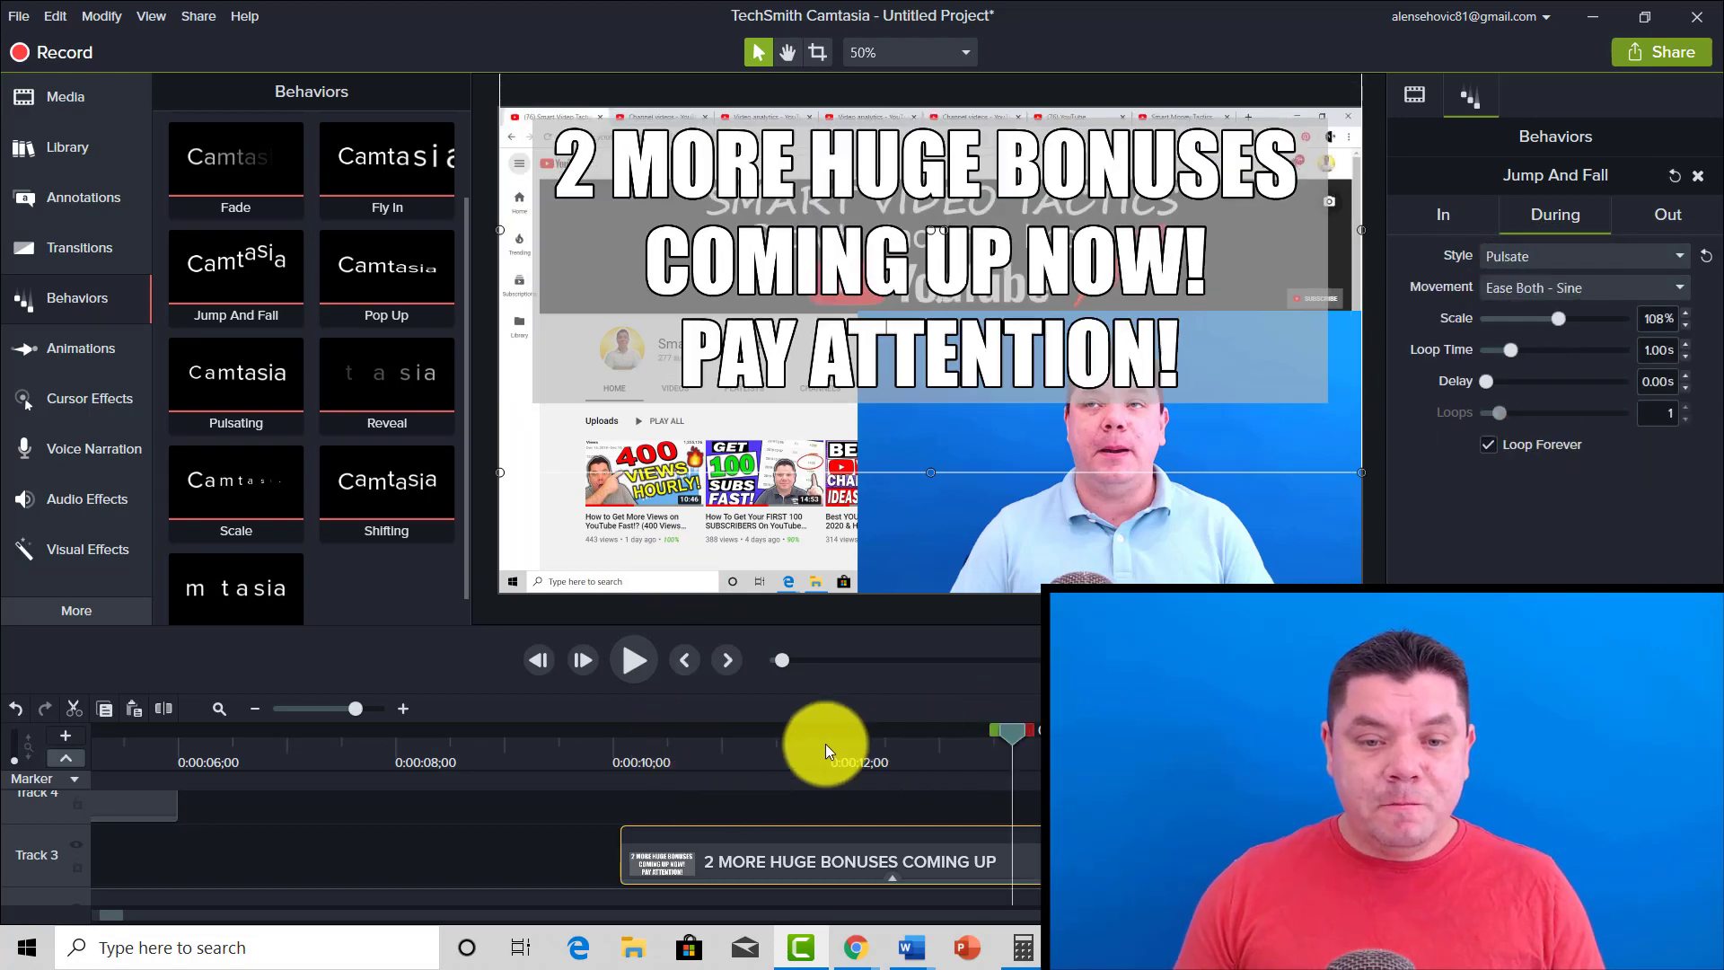
left_click(582, 768)
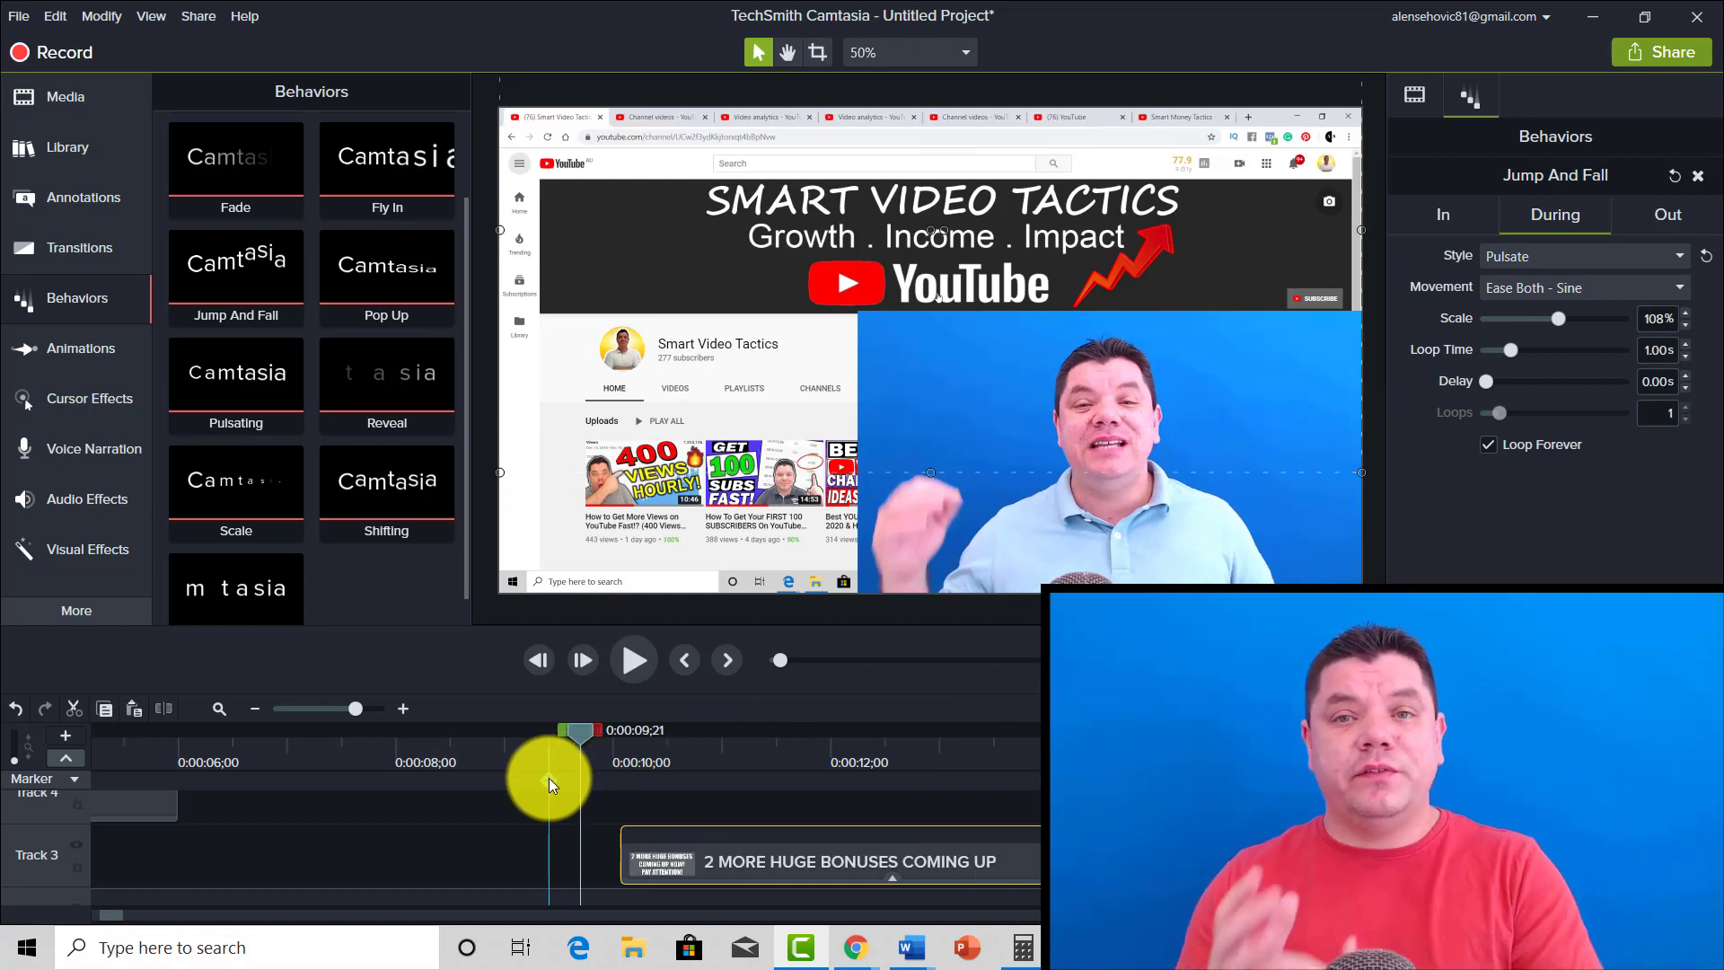
left_click(638, 666)
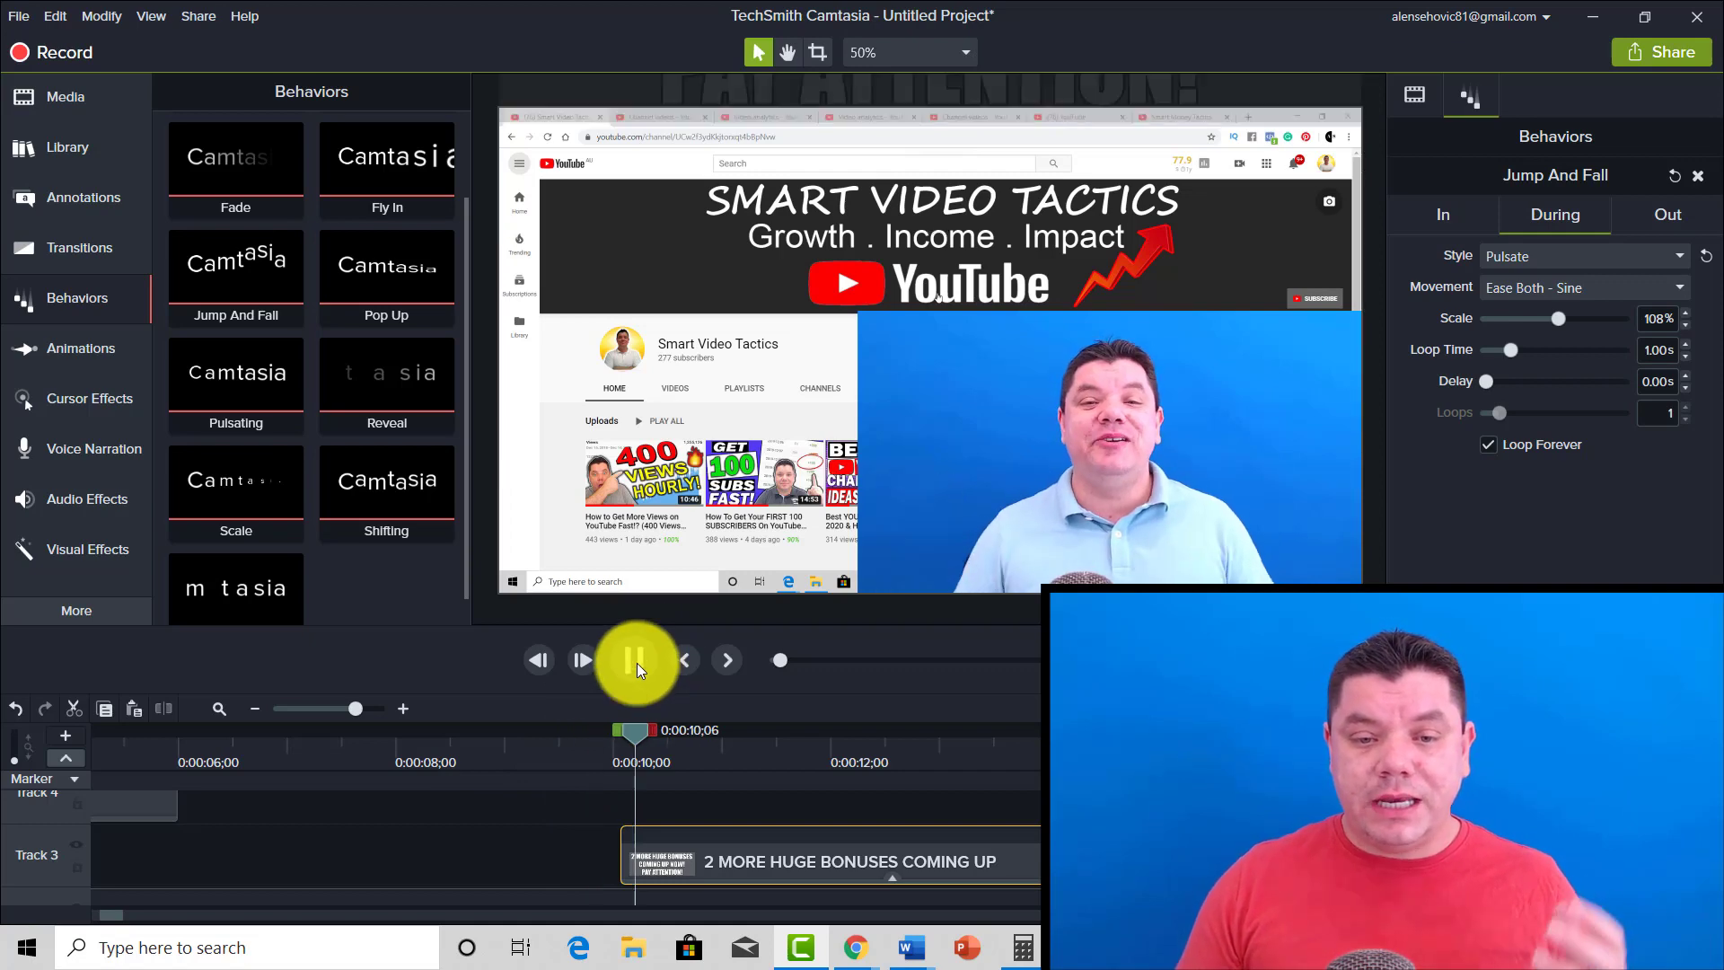
left_click(637, 663)
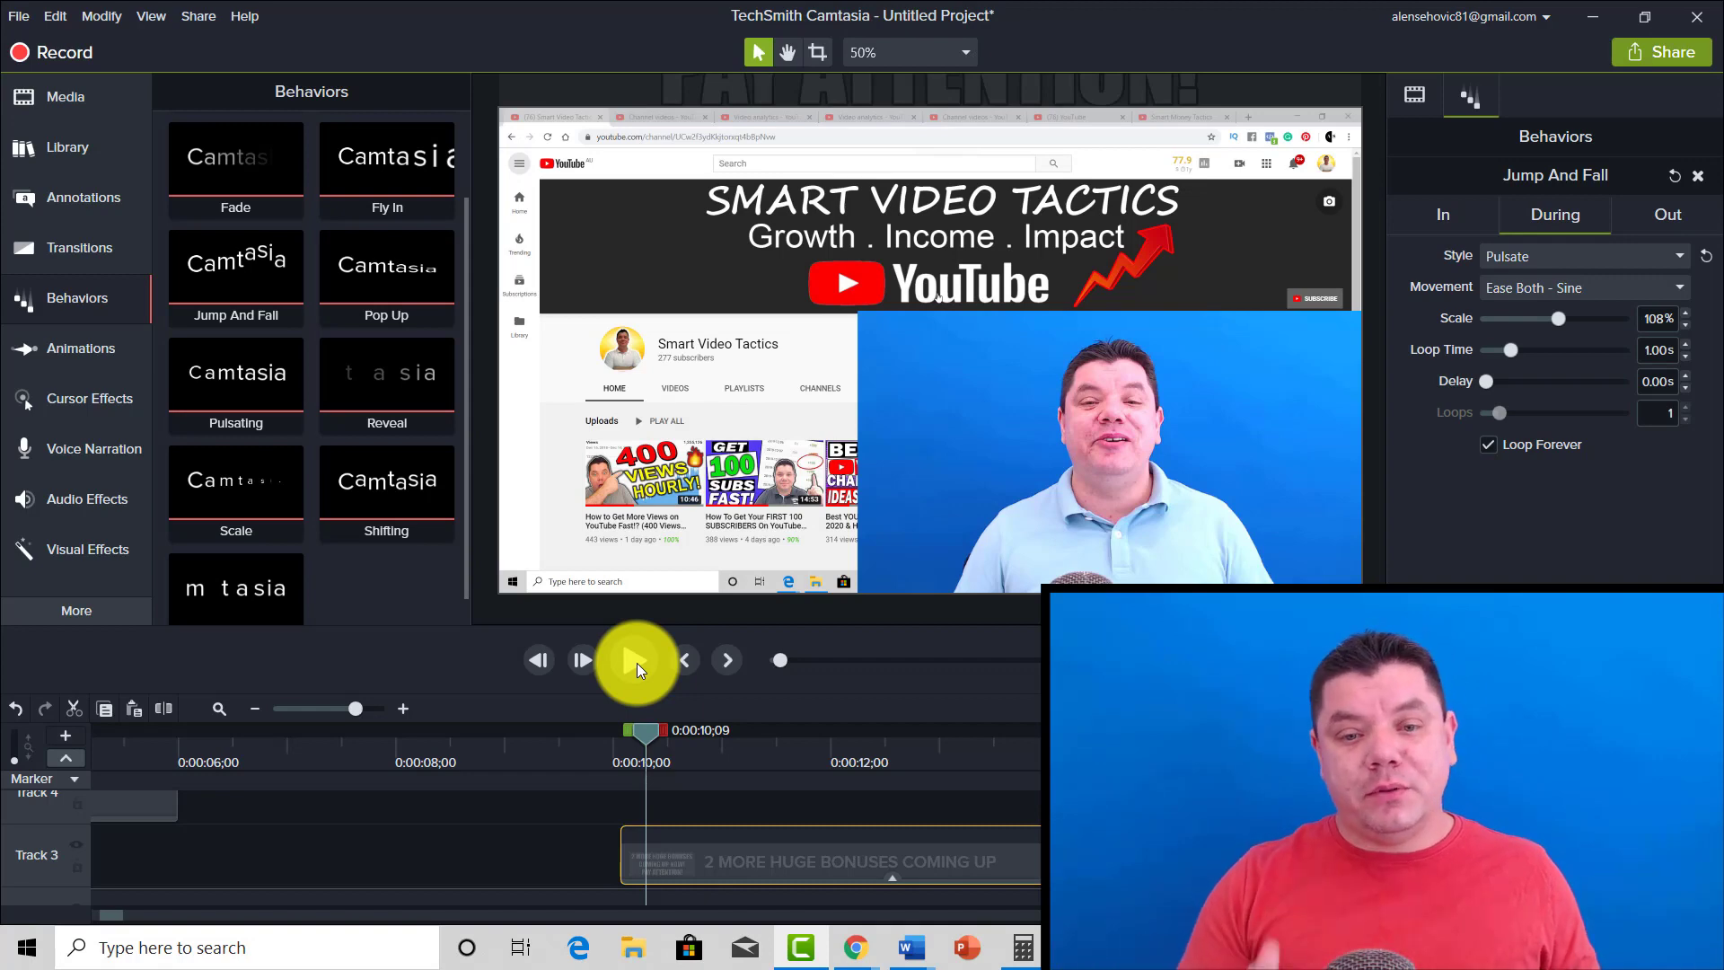
left_click_drag(648, 730, 617, 720)
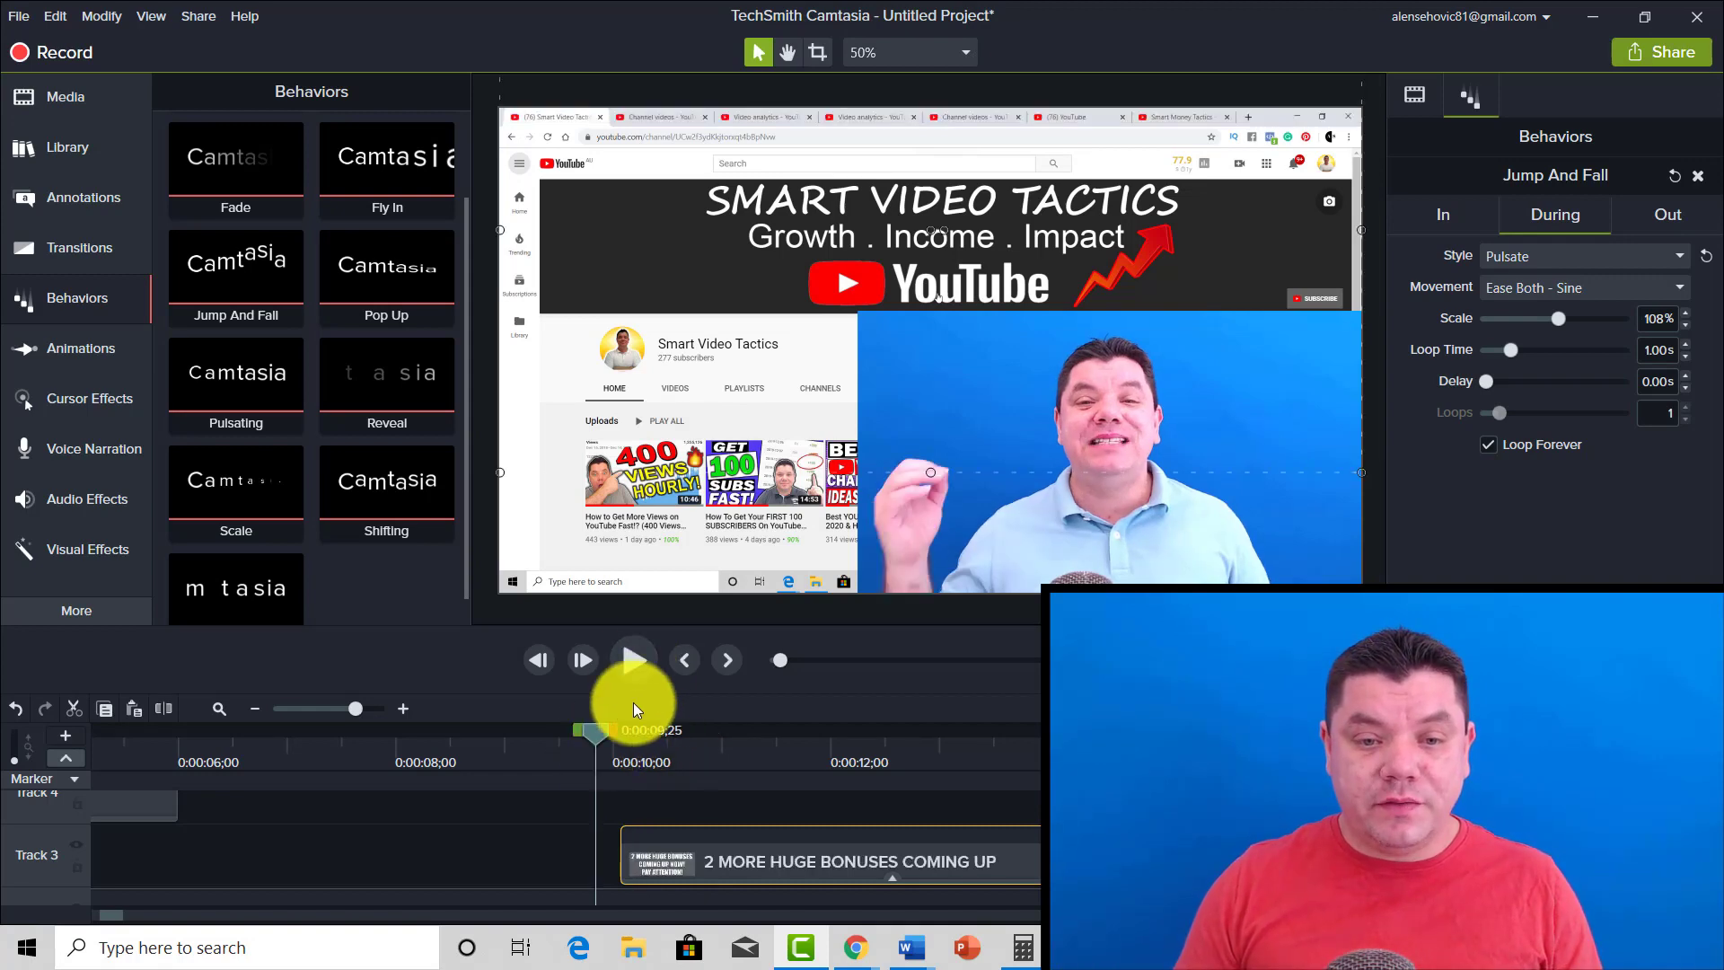
left_click(632, 665)
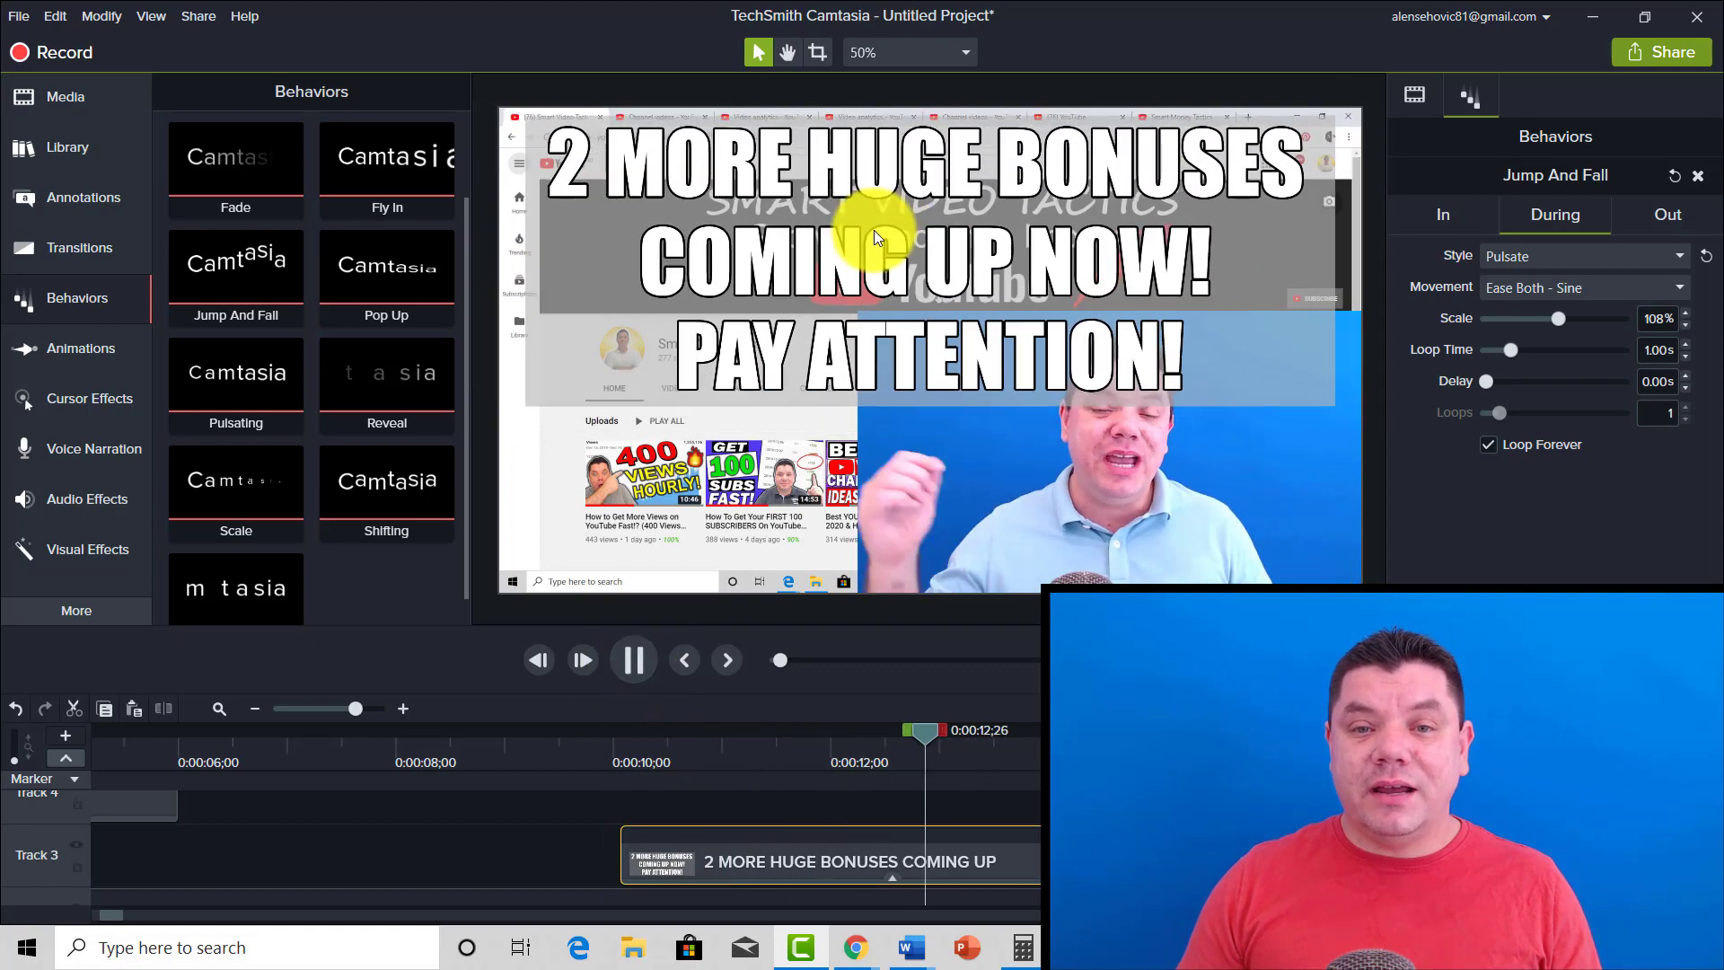
Stop the playback, return the playhead to 0:00:09;15 and show the available Zoom-n-Pan animations.
left_click(634, 660)
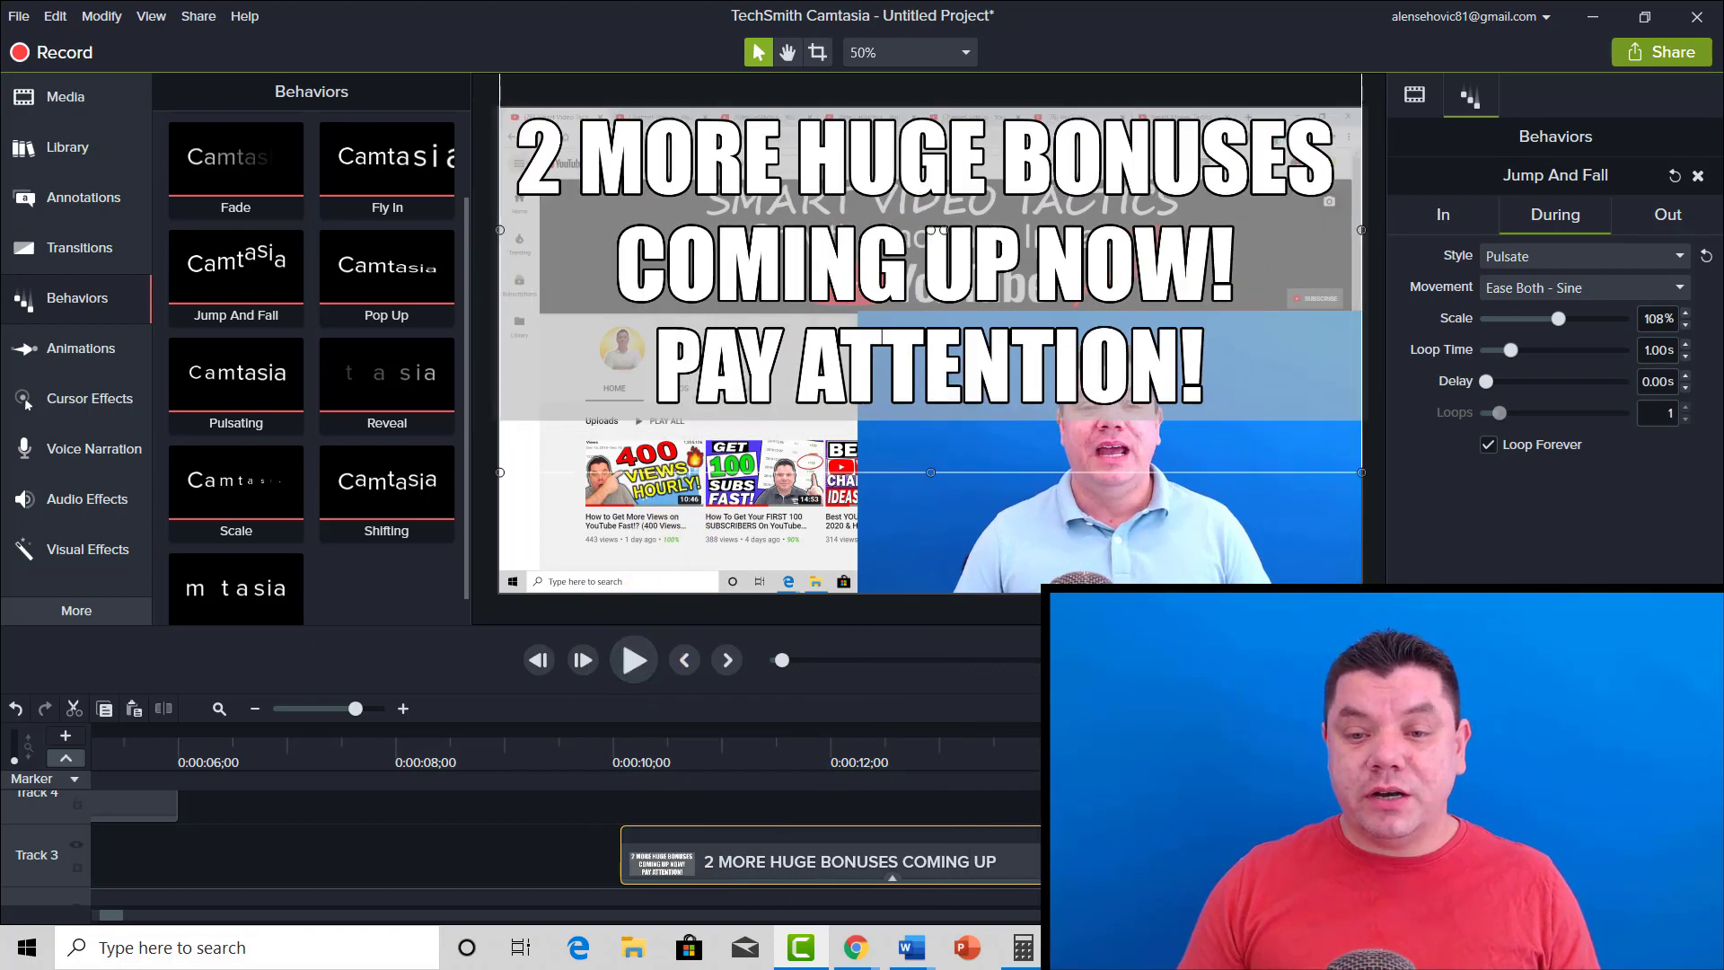
left_click(558, 751)
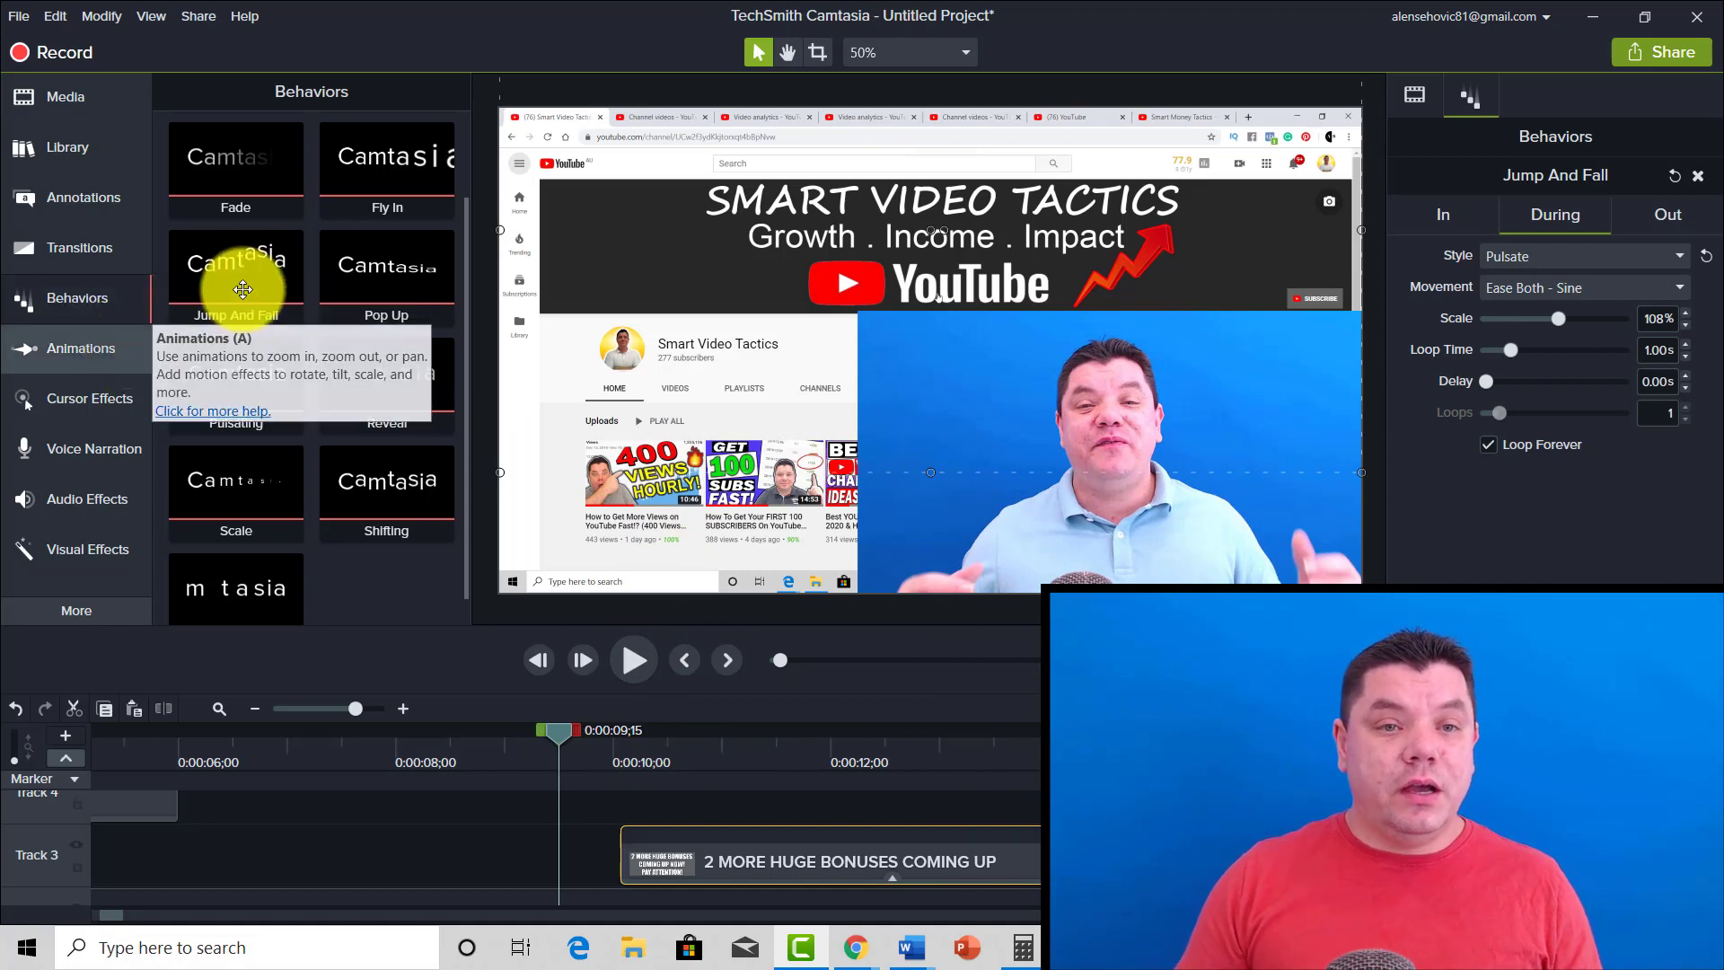
left_click(90, 352)
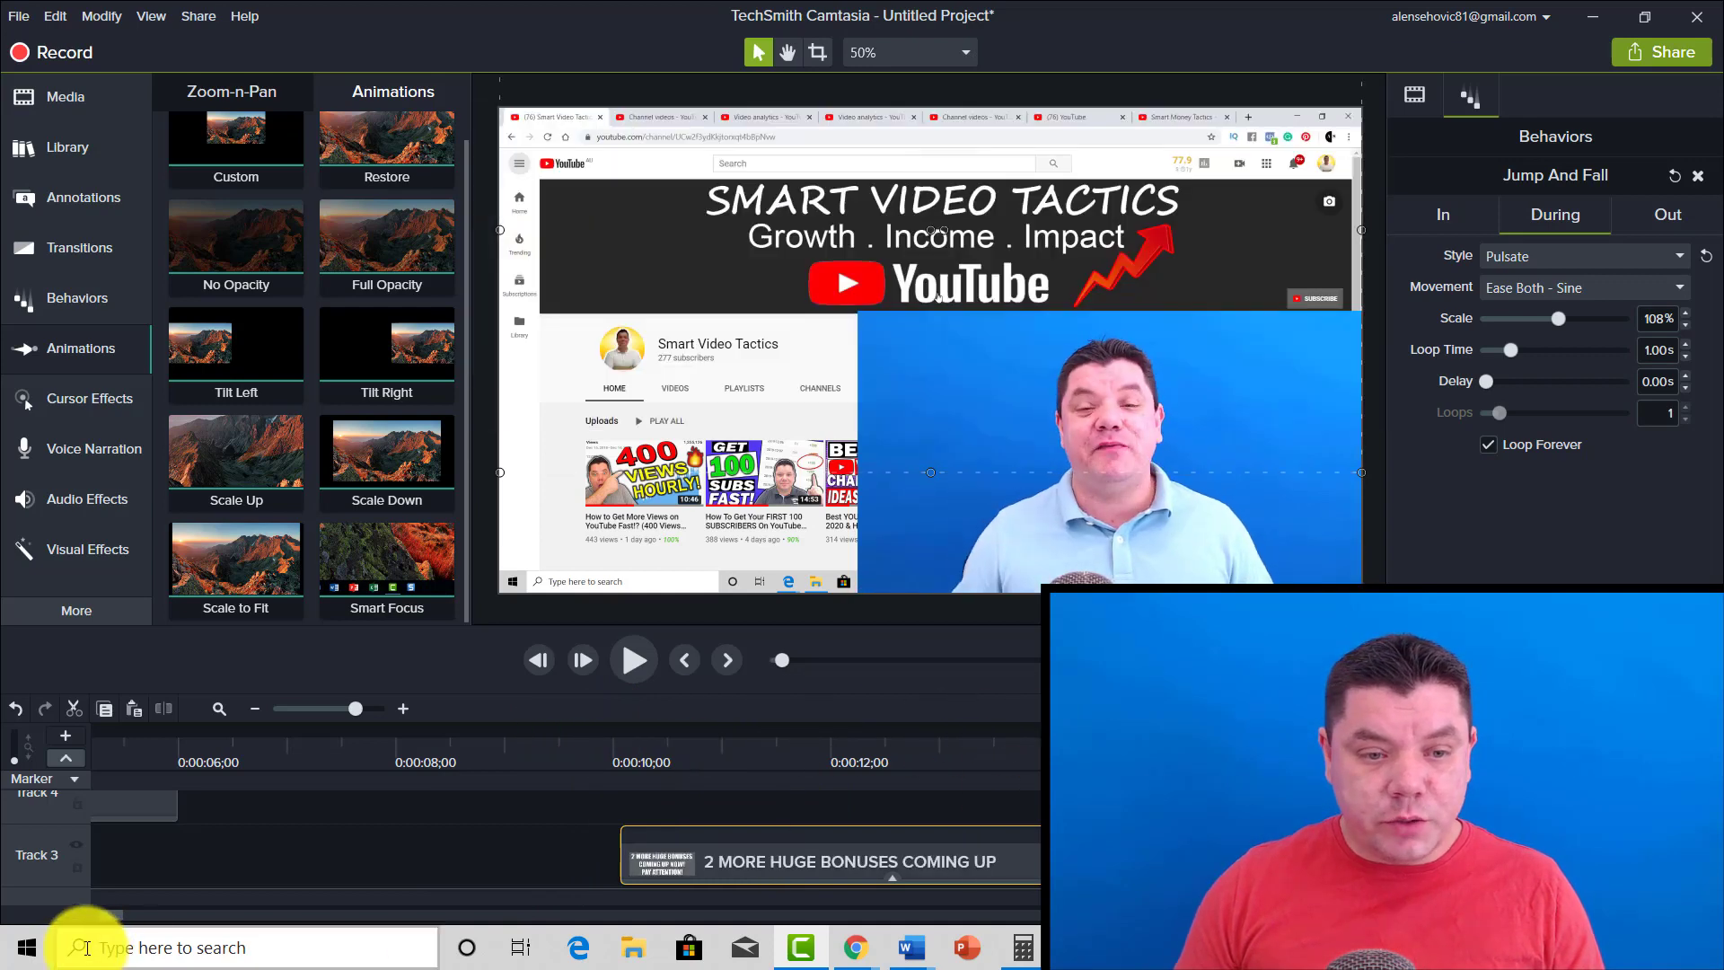
Examine the camera and screen recording tracks after the image clip, moving the playhead to 0:00:18;06.
left_click_drag(109, 920, 118, 912)
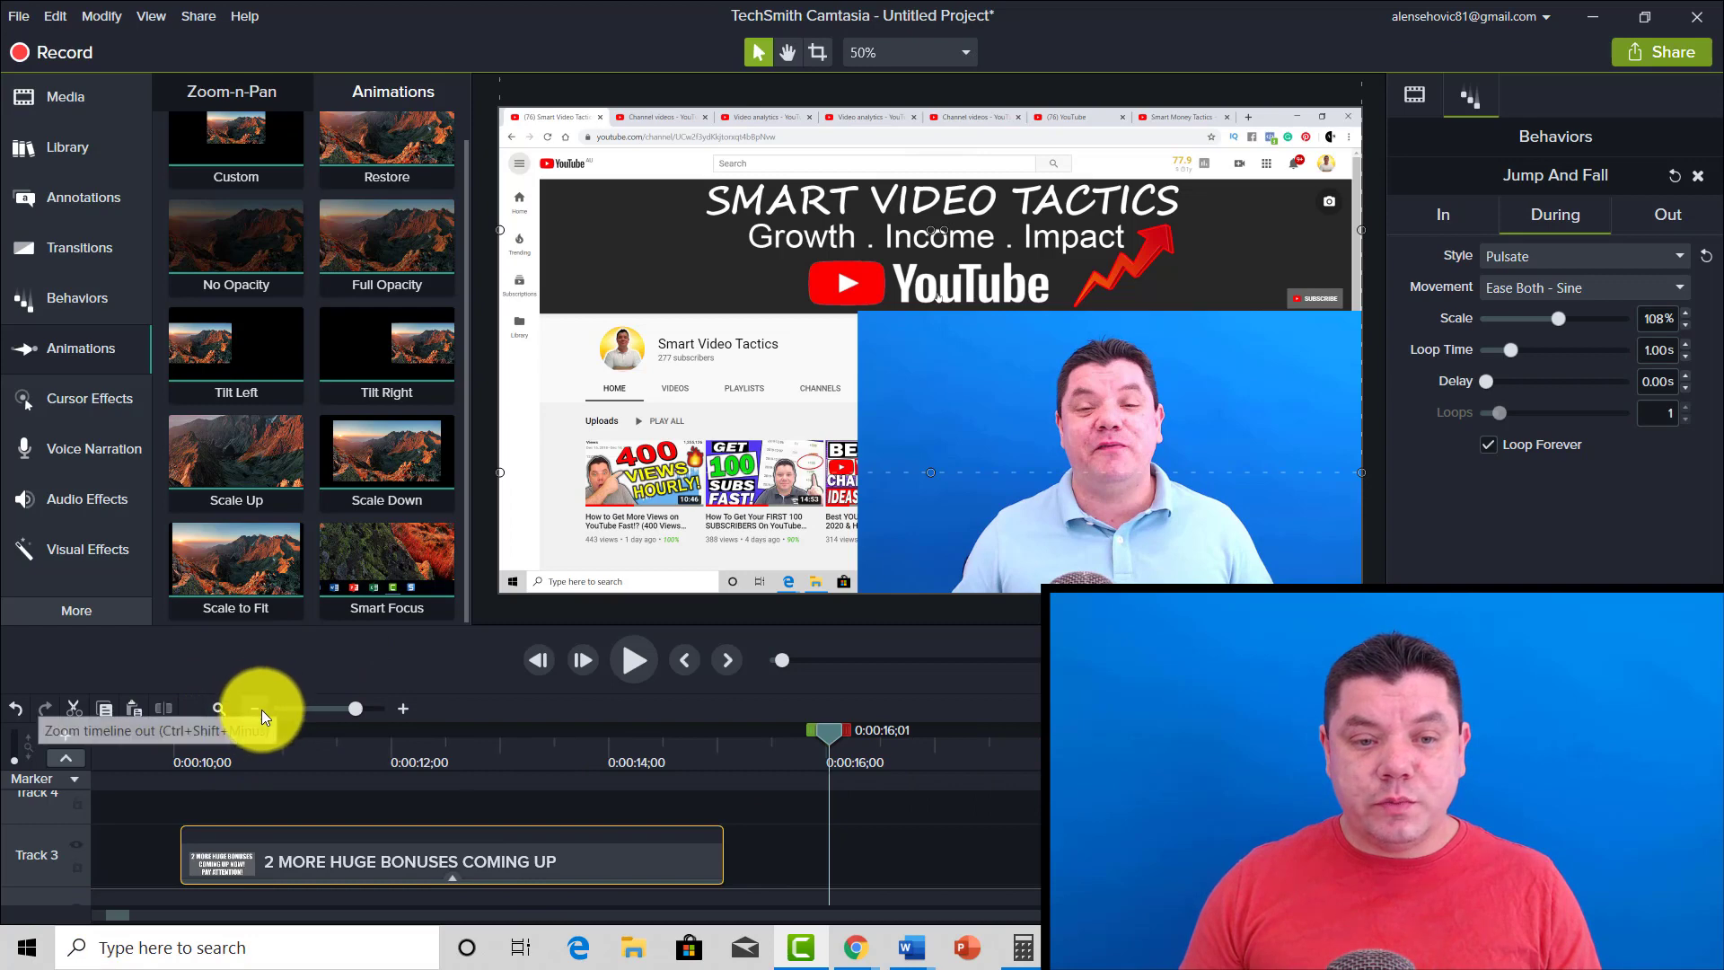
scroll(837, 828, "down", 1)
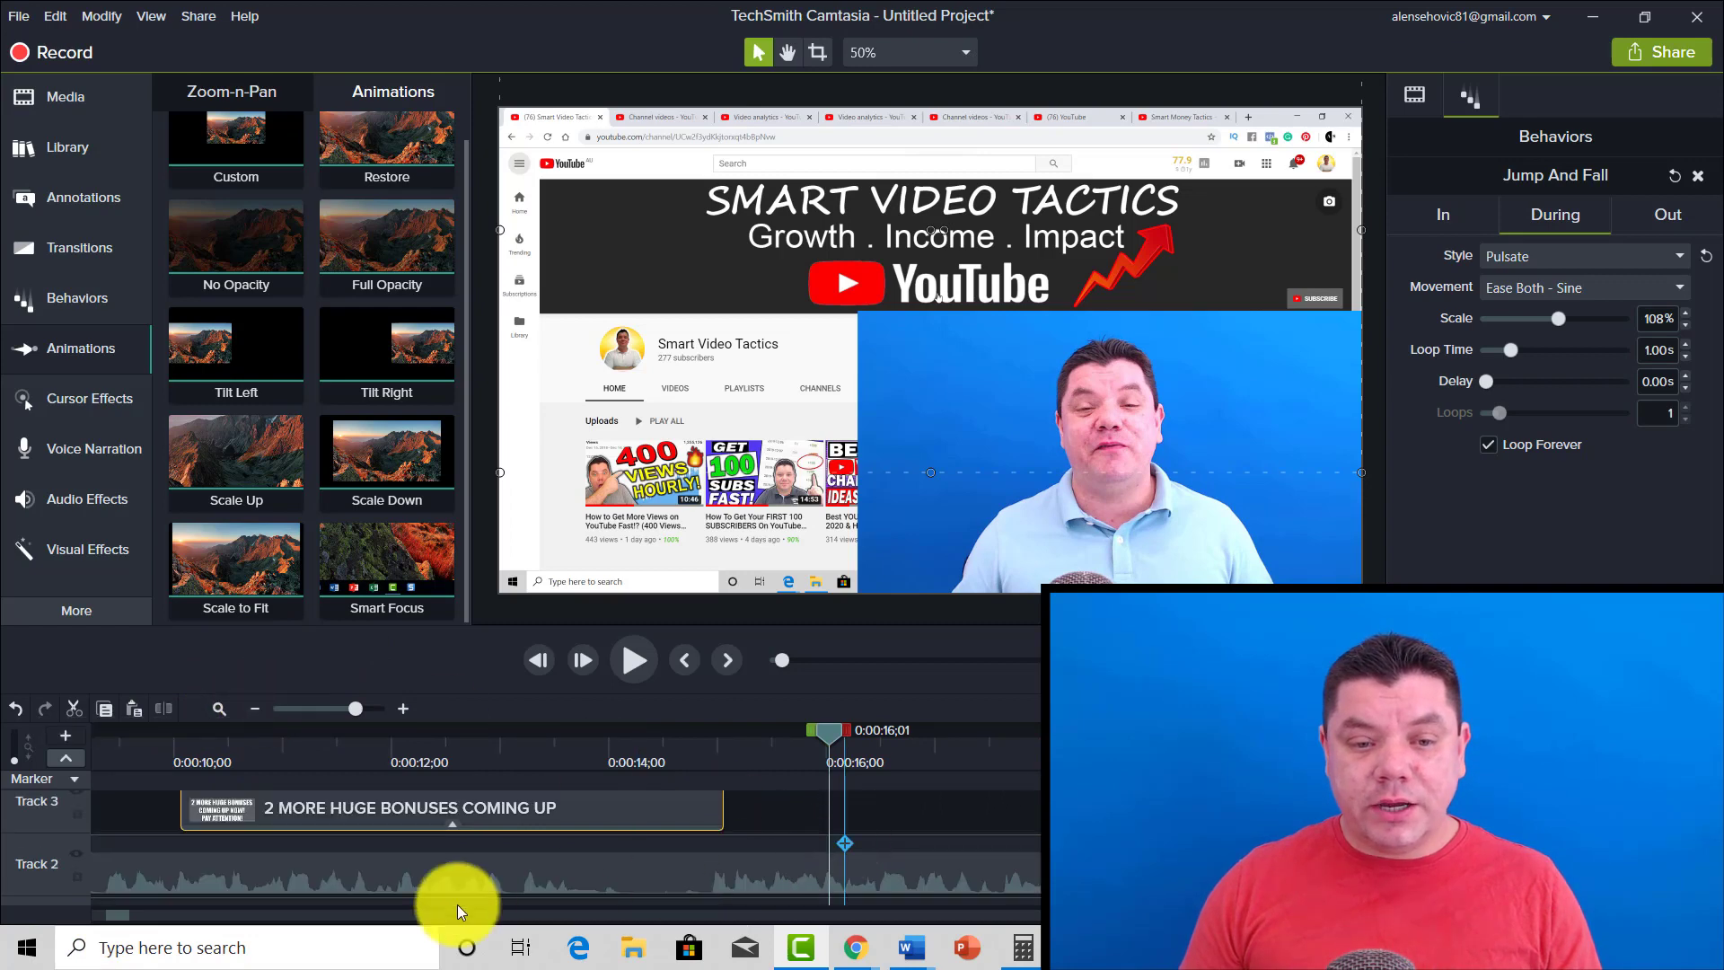
left_click(255, 707)
left_click(255, 707)
left_click(253, 708)
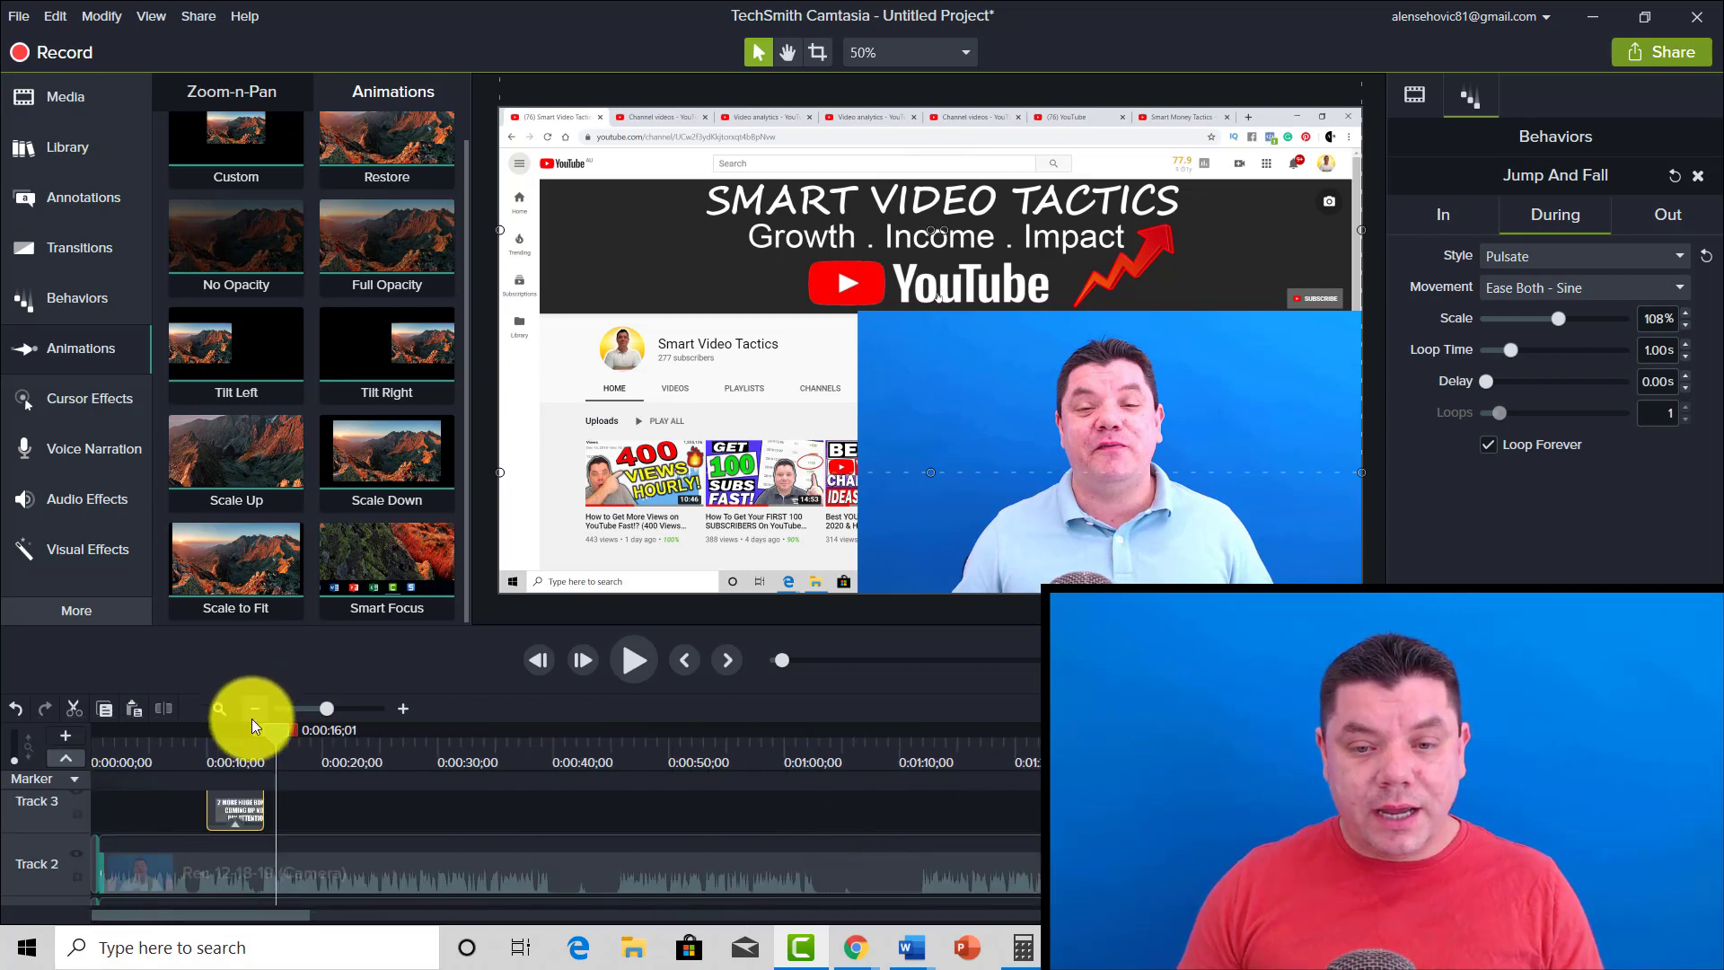
left_click(256, 708)
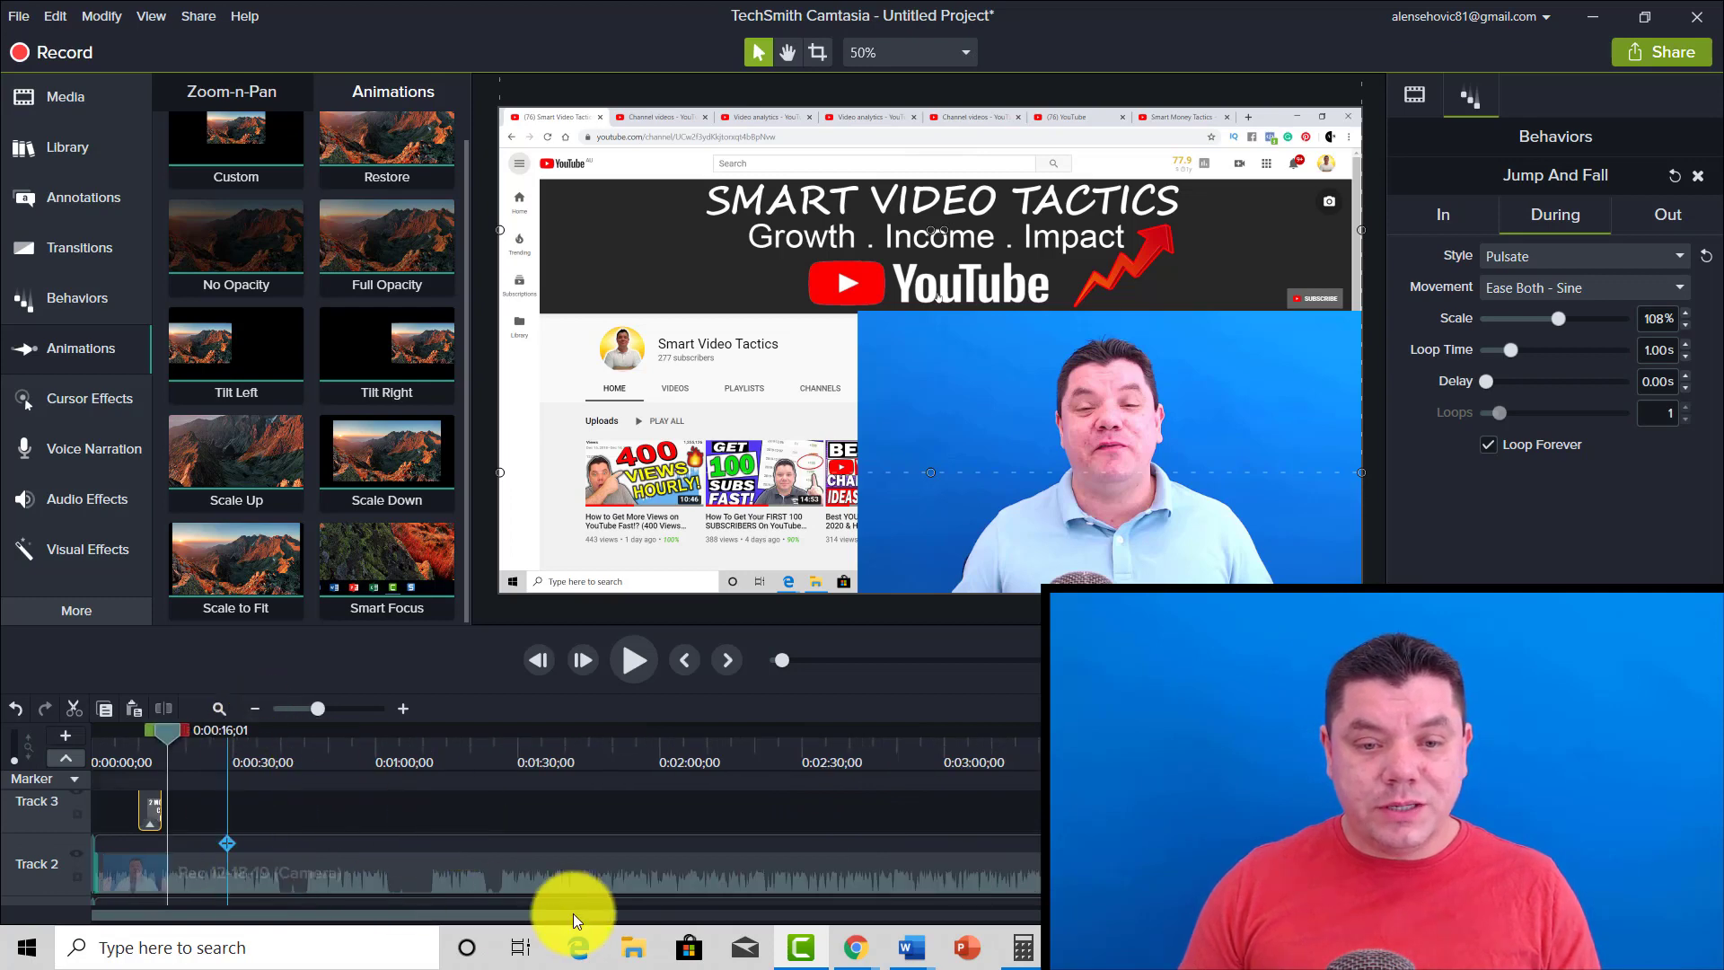
scroll(628, 891, "down", 1)
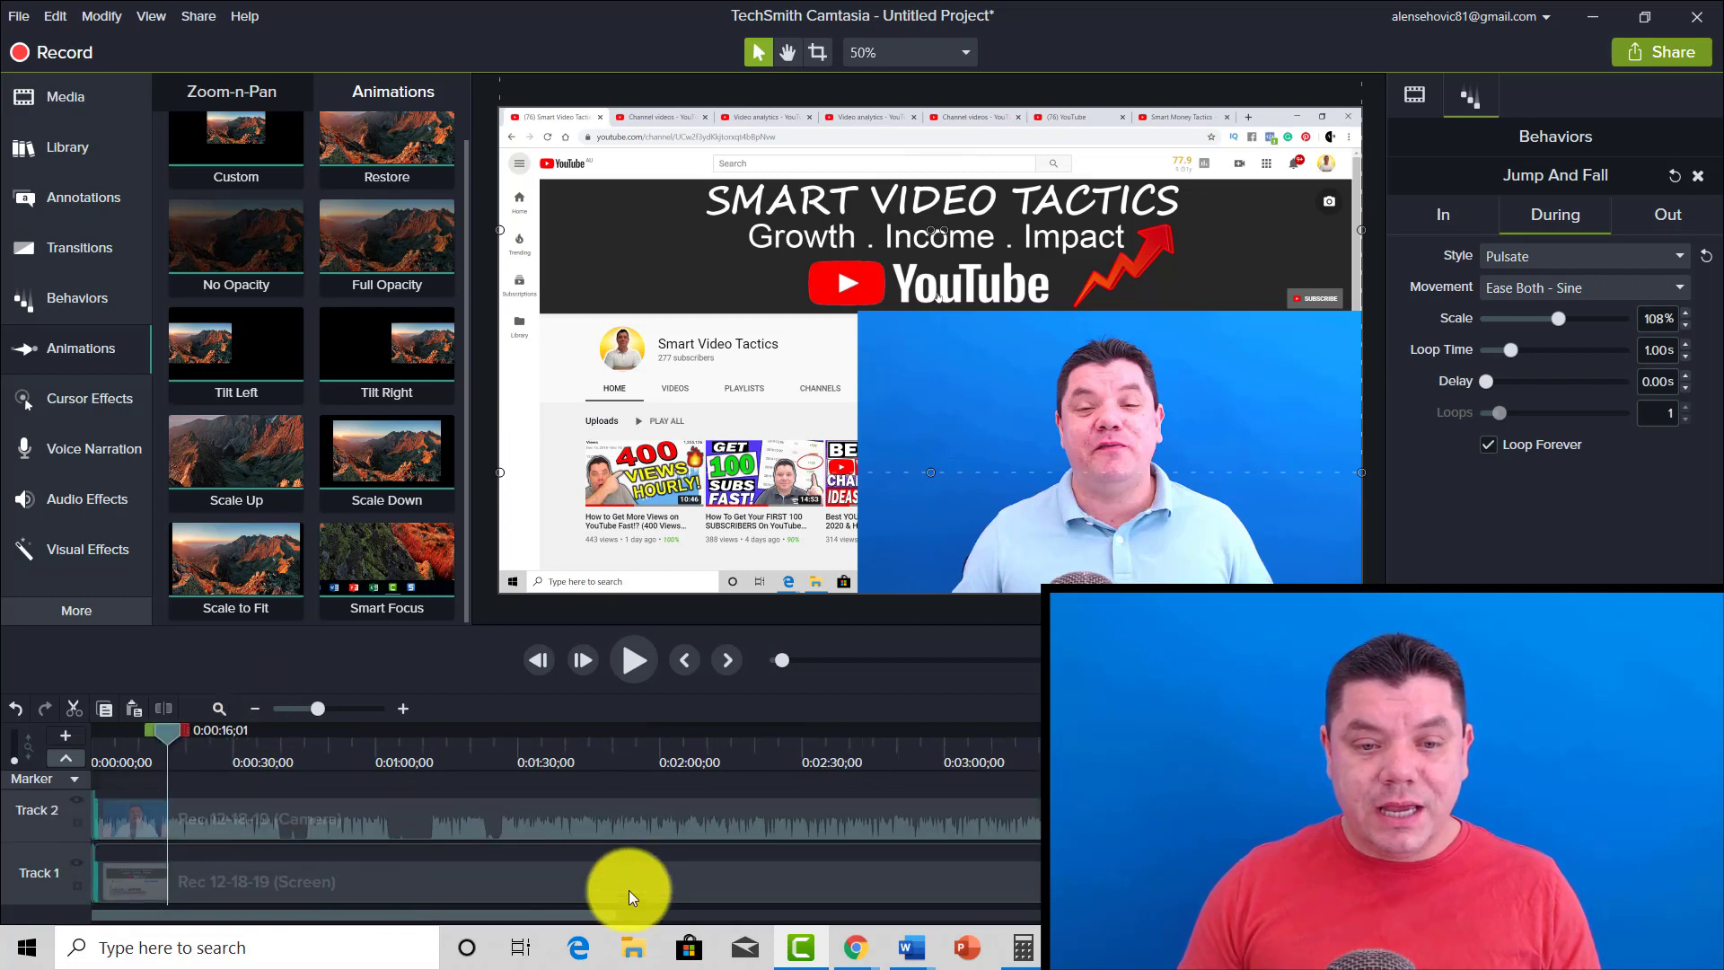
left_click(402, 709)
left_click(402, 710)
left_click(403, 709)
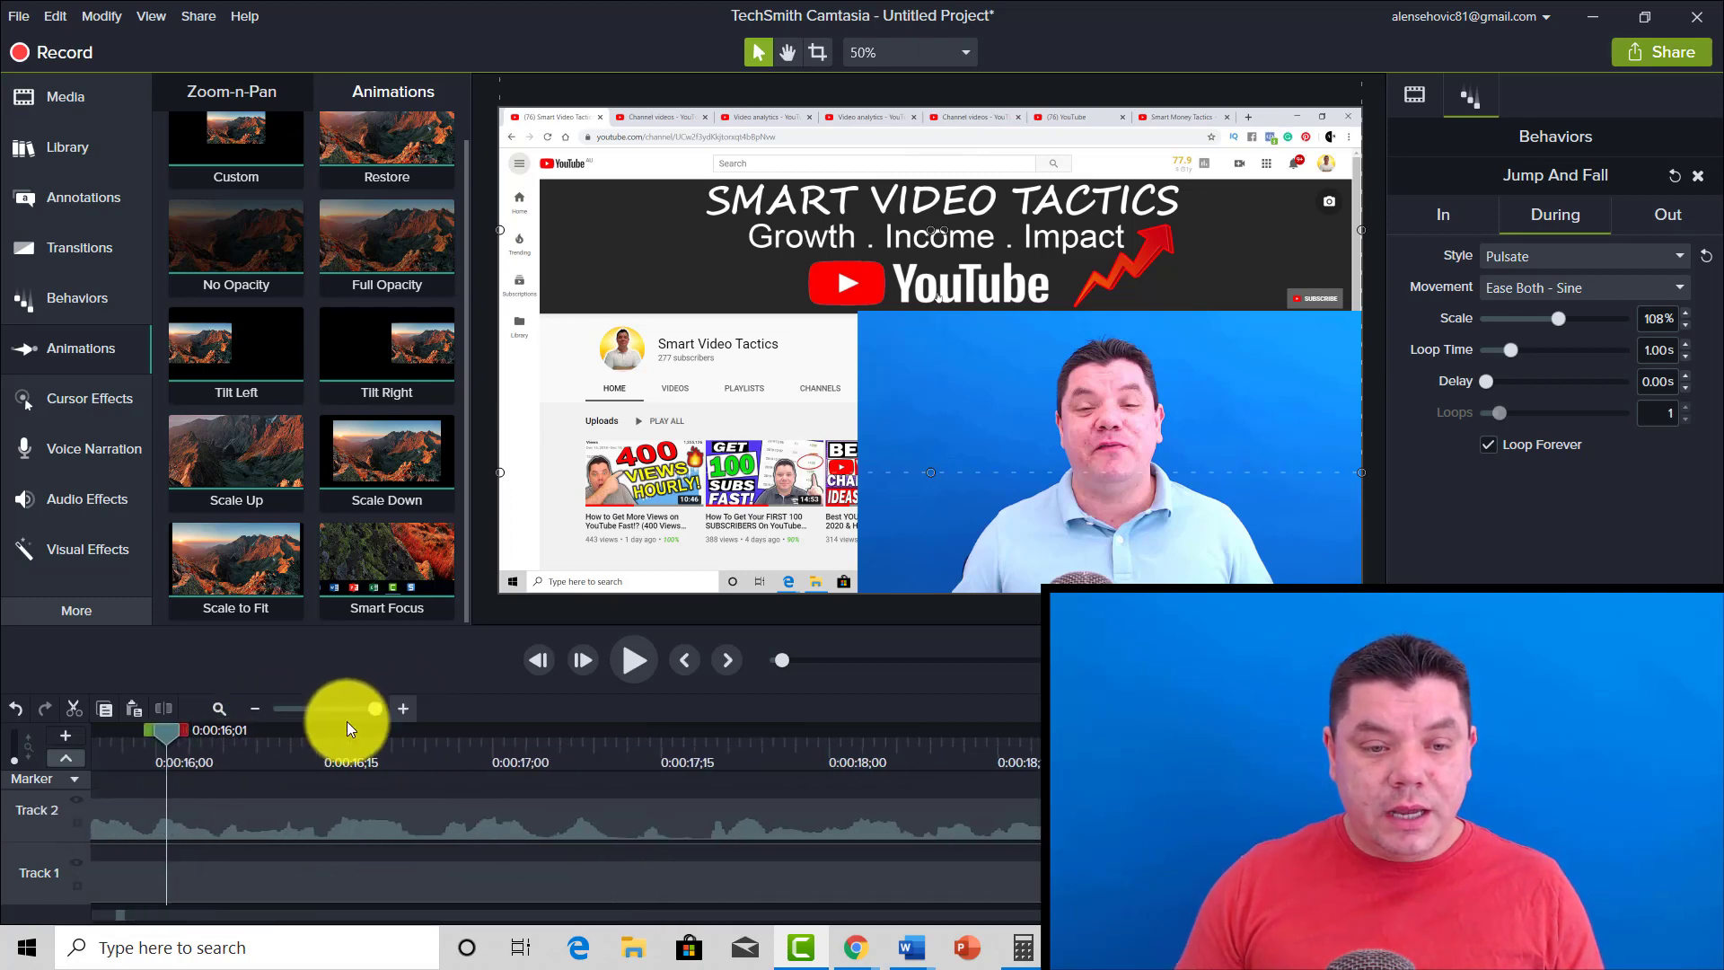
left_click_drag(174, 731, 379, 729)
left_click(975, 741)
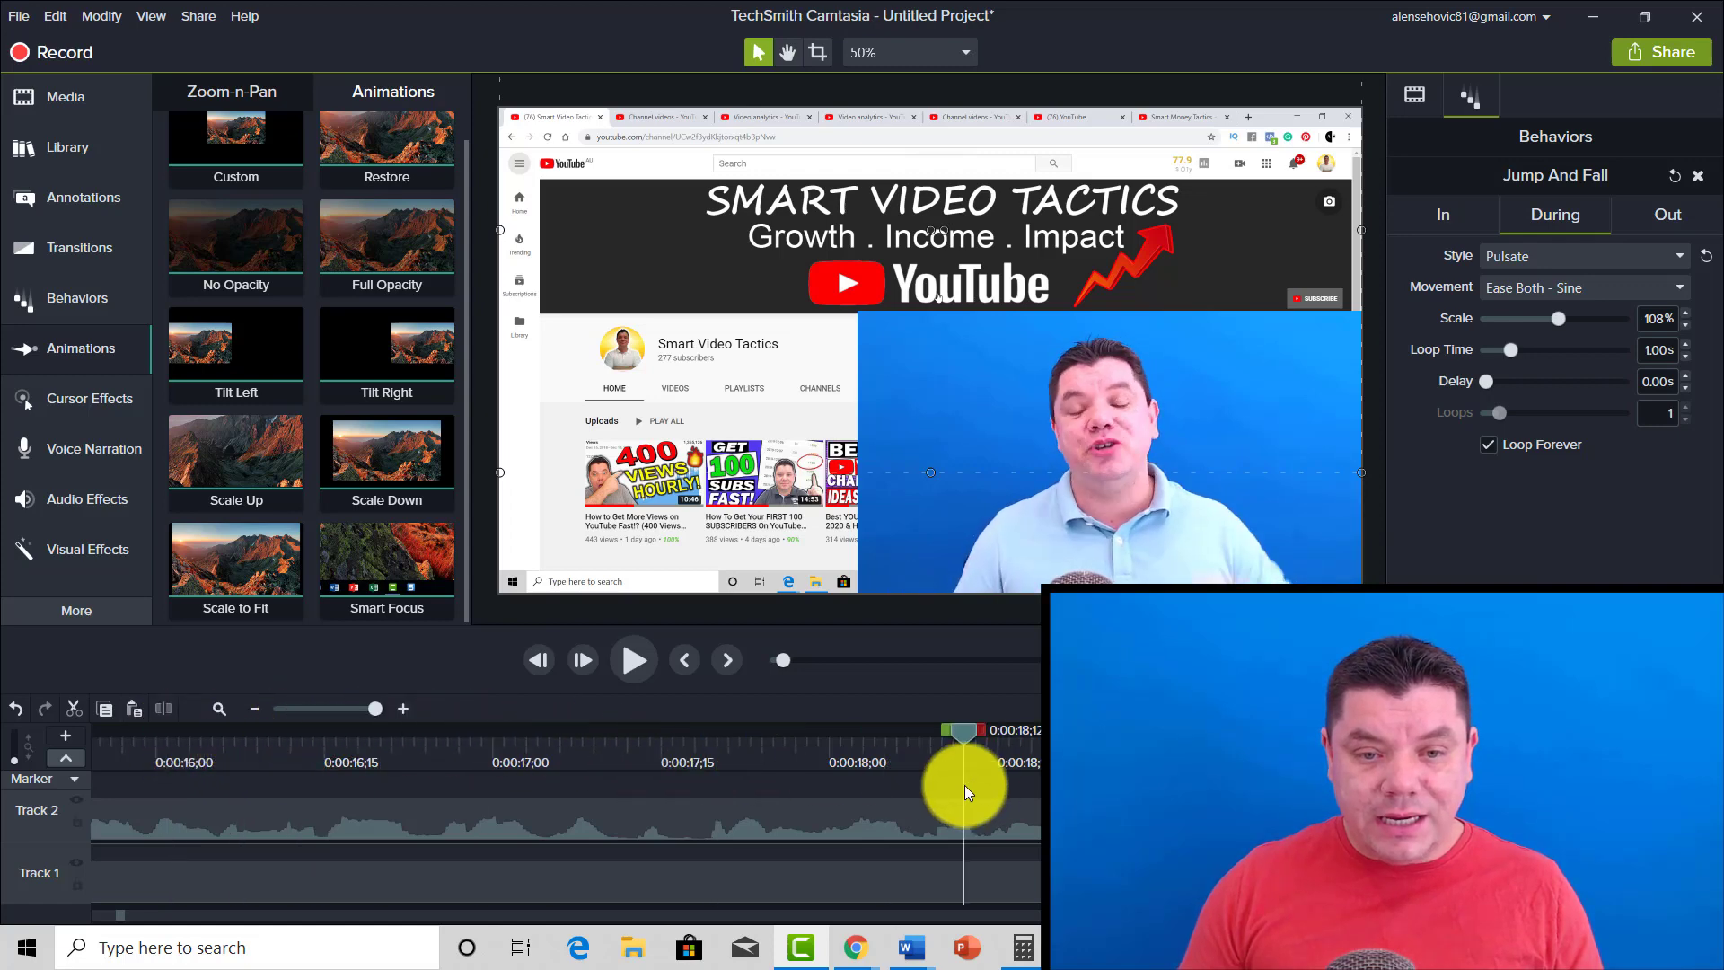
left_click_drag(972, 733, 892, 742)
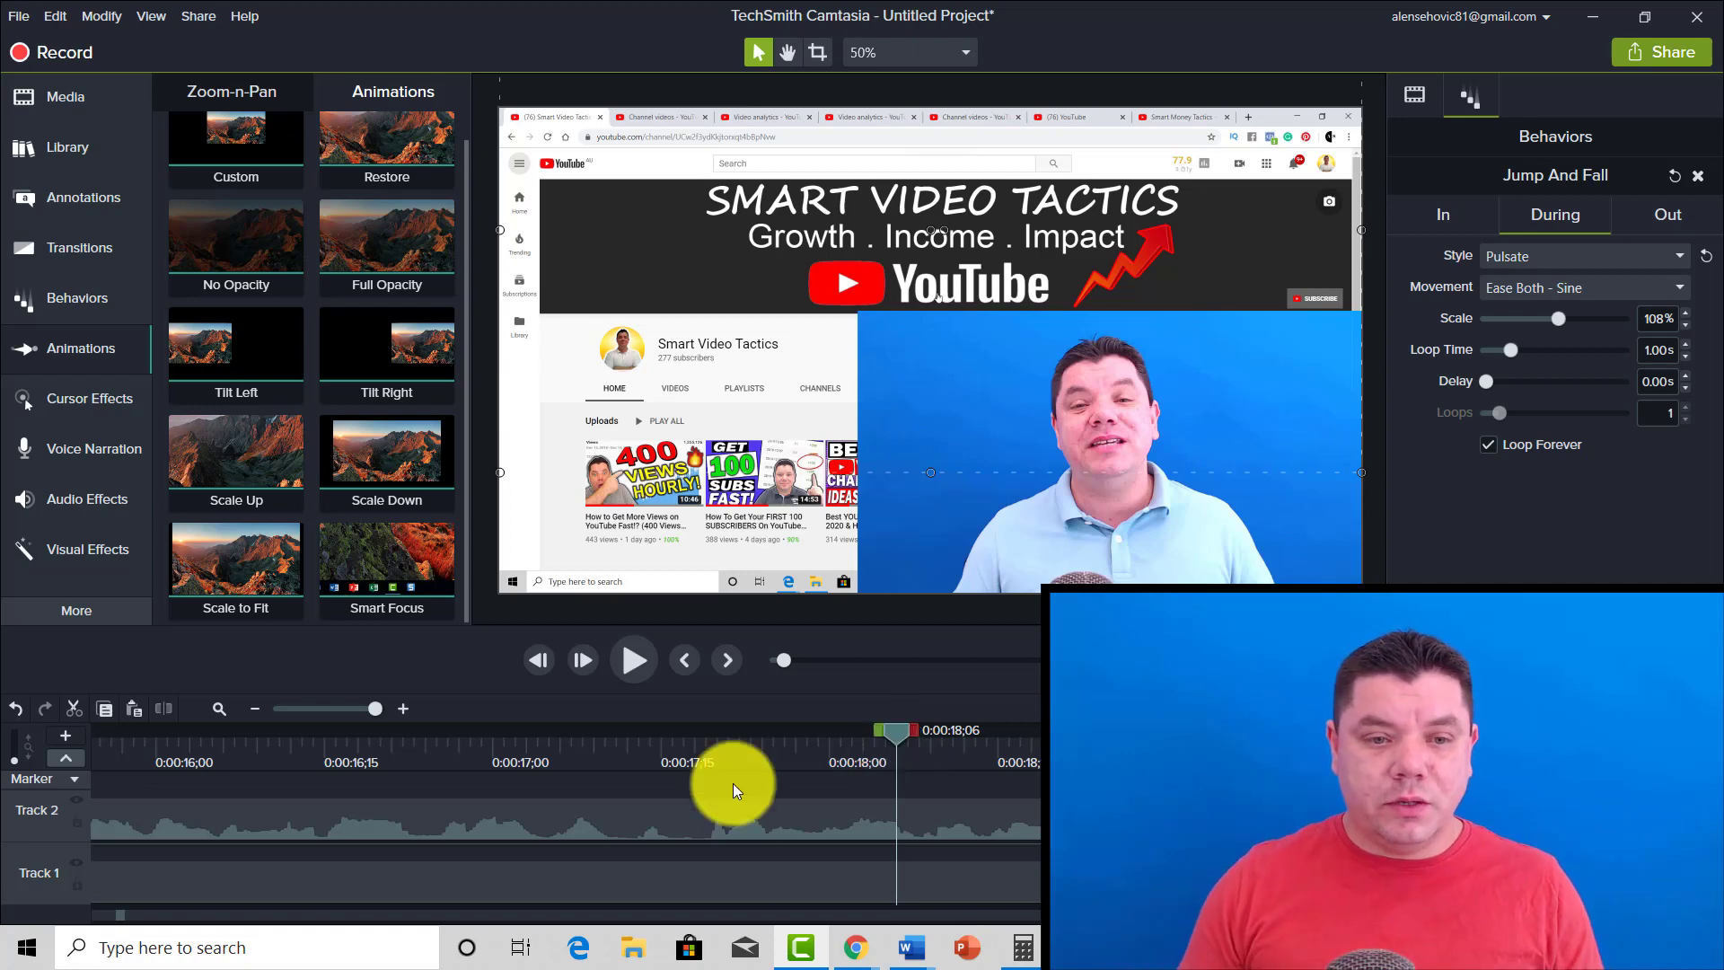
Place the playhead at 0:00:22;28 and select the camera recording on Track 2.
left_click(255, 708)
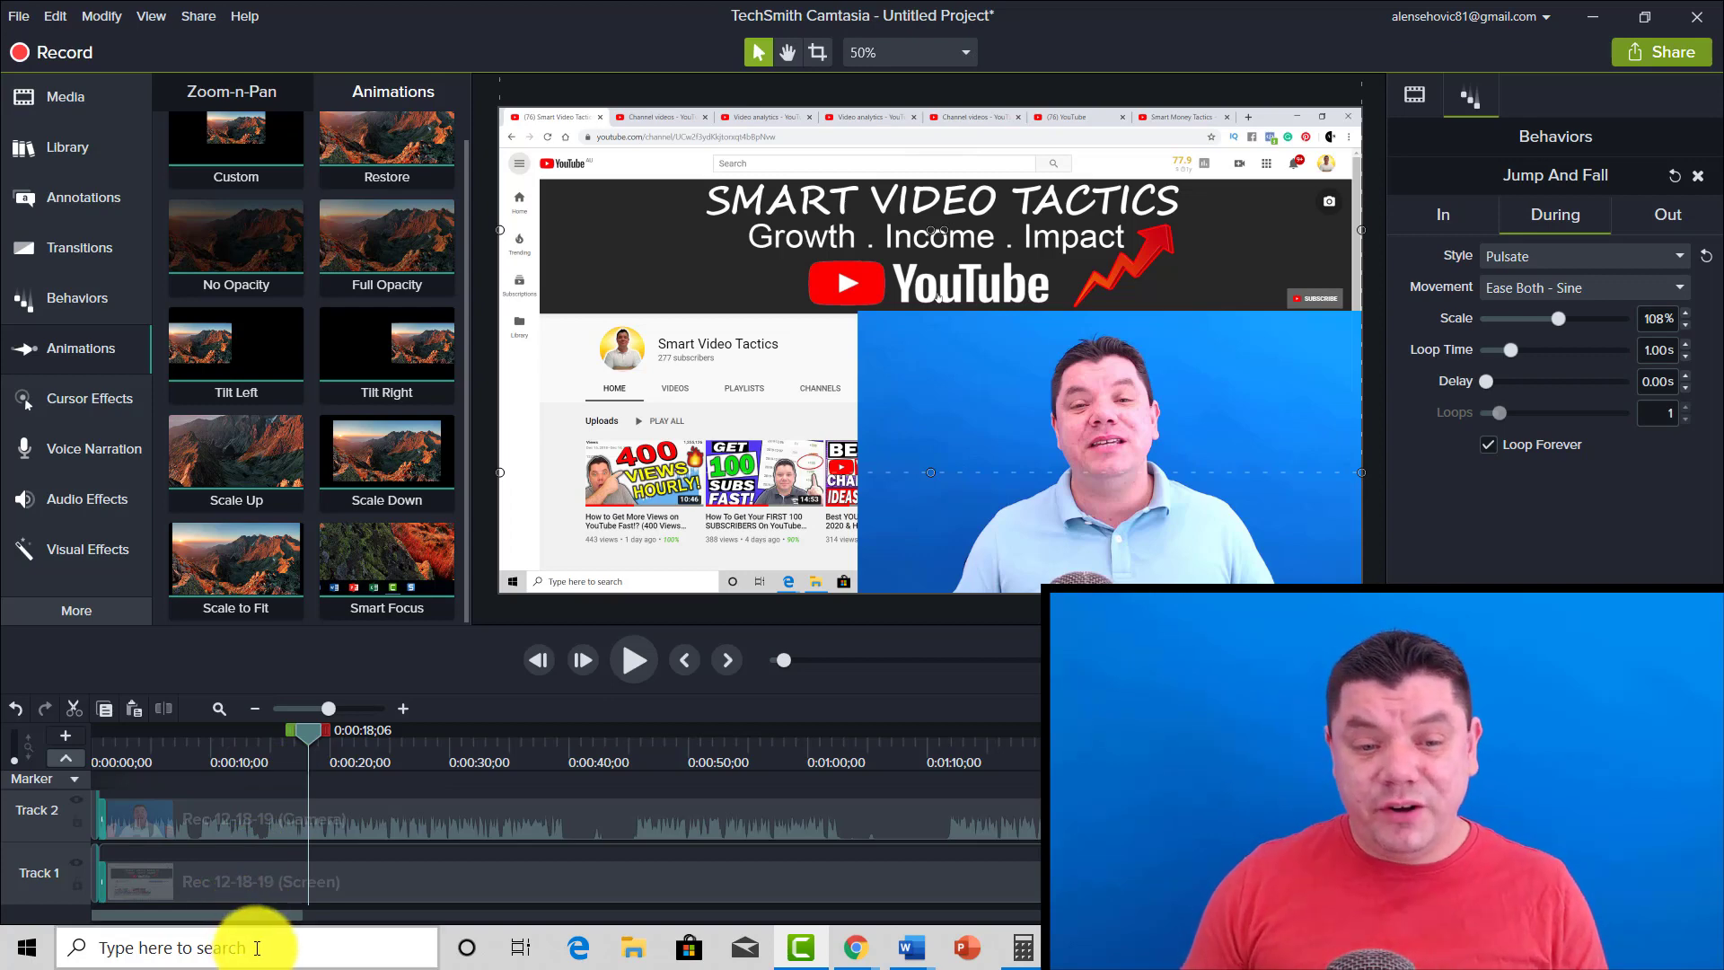
left_click_drag(272, 916, 394, 901)
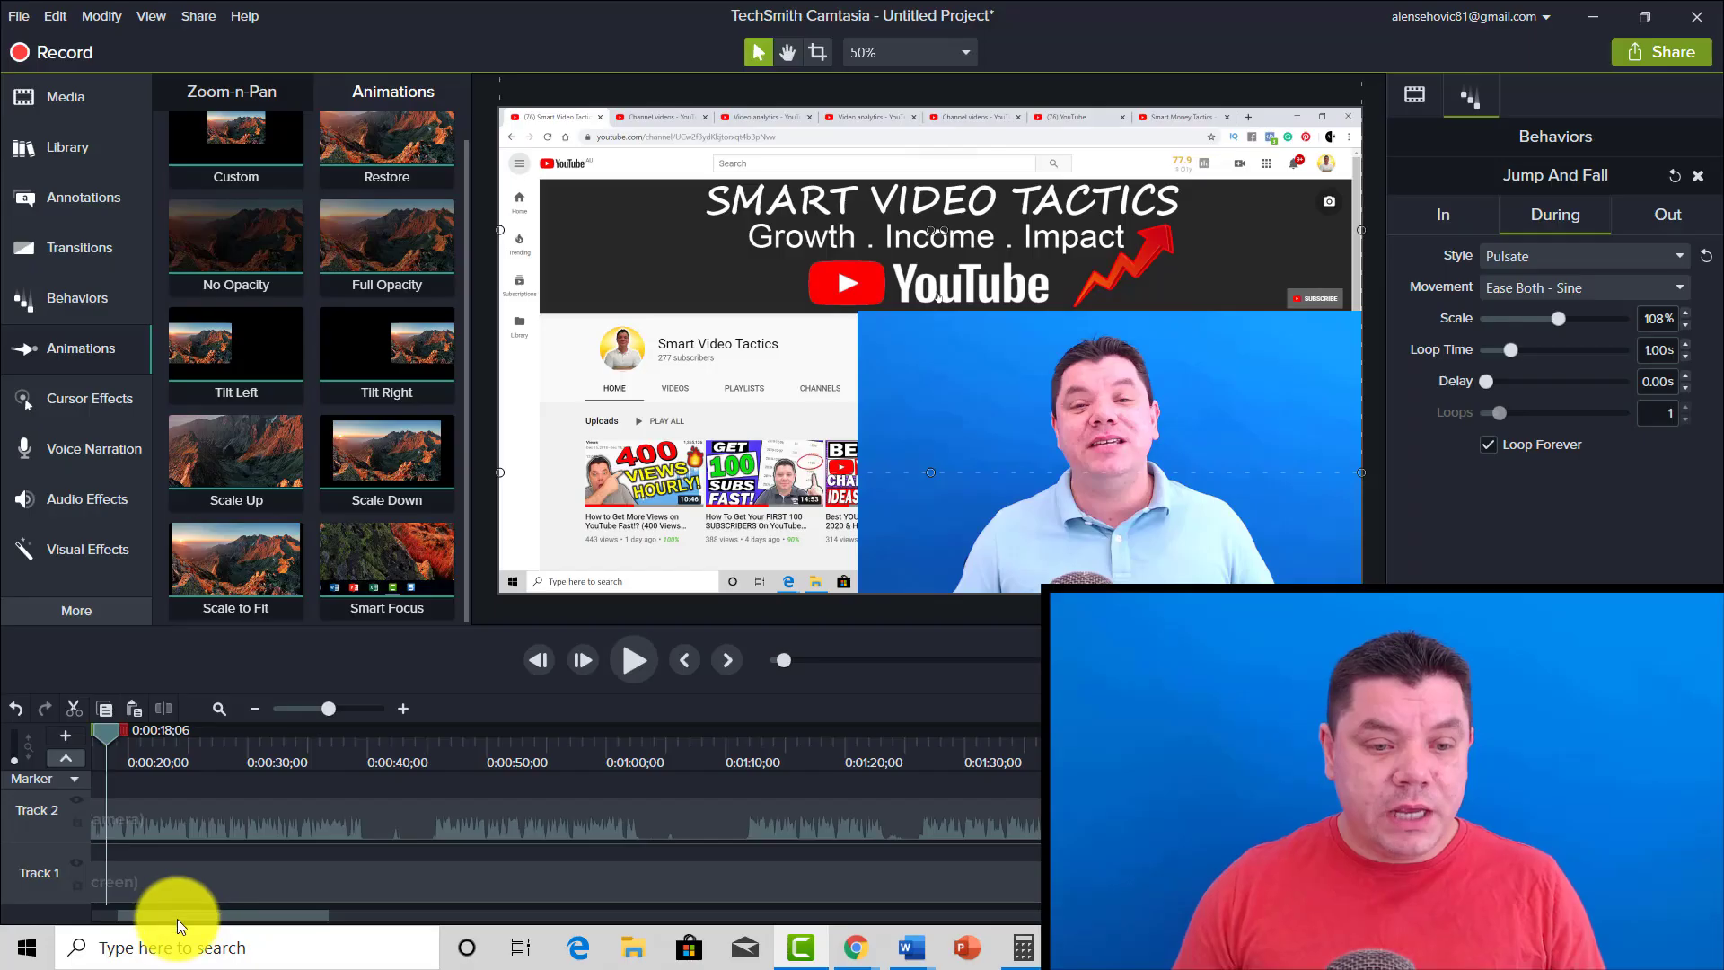
left_click_drag(311, 731, 367, 729)
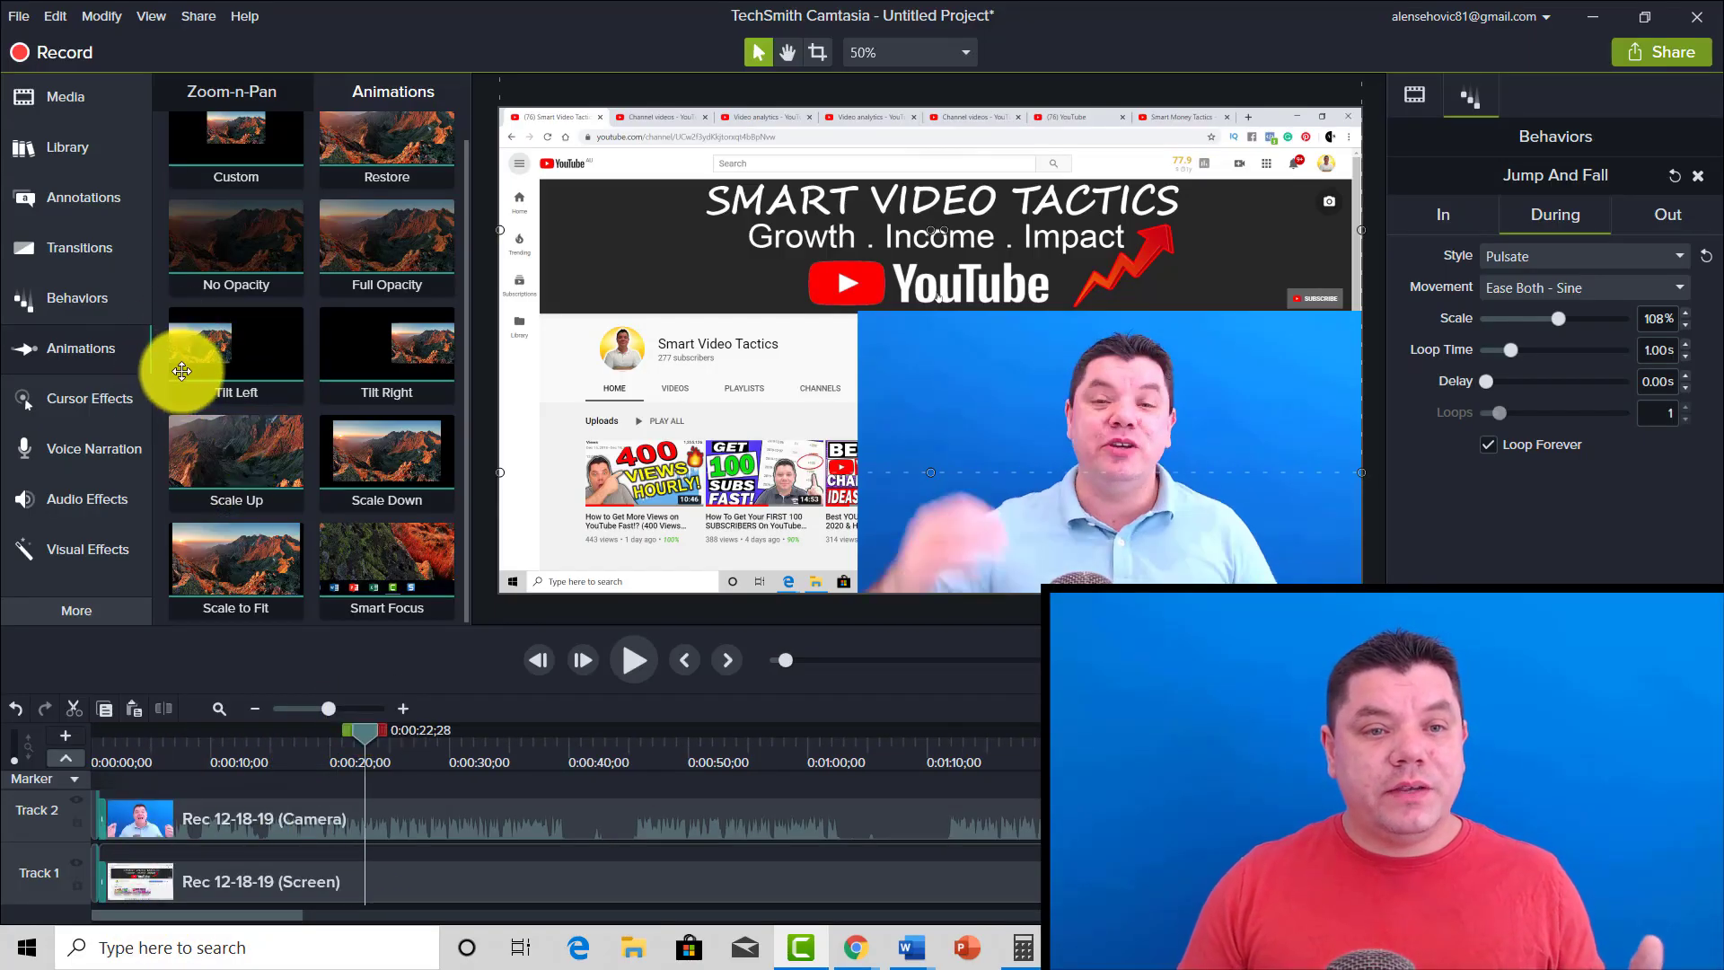
left_click(101, 343)
left_click(93, 359)
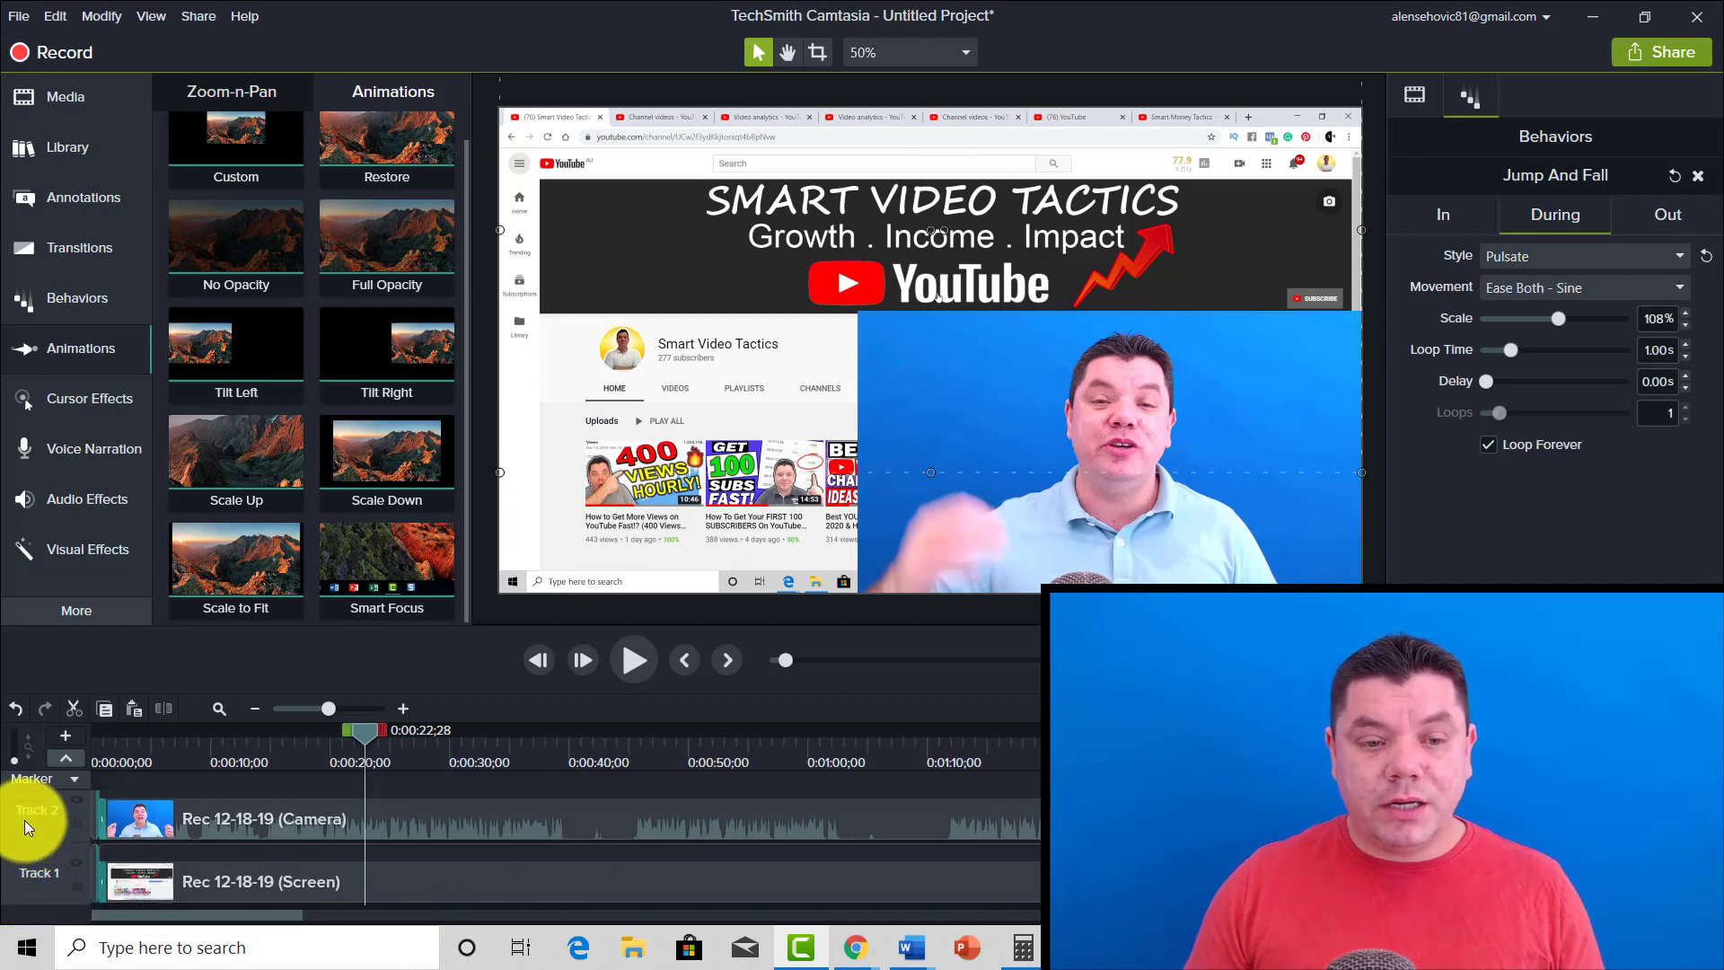
left_click(385, 860)
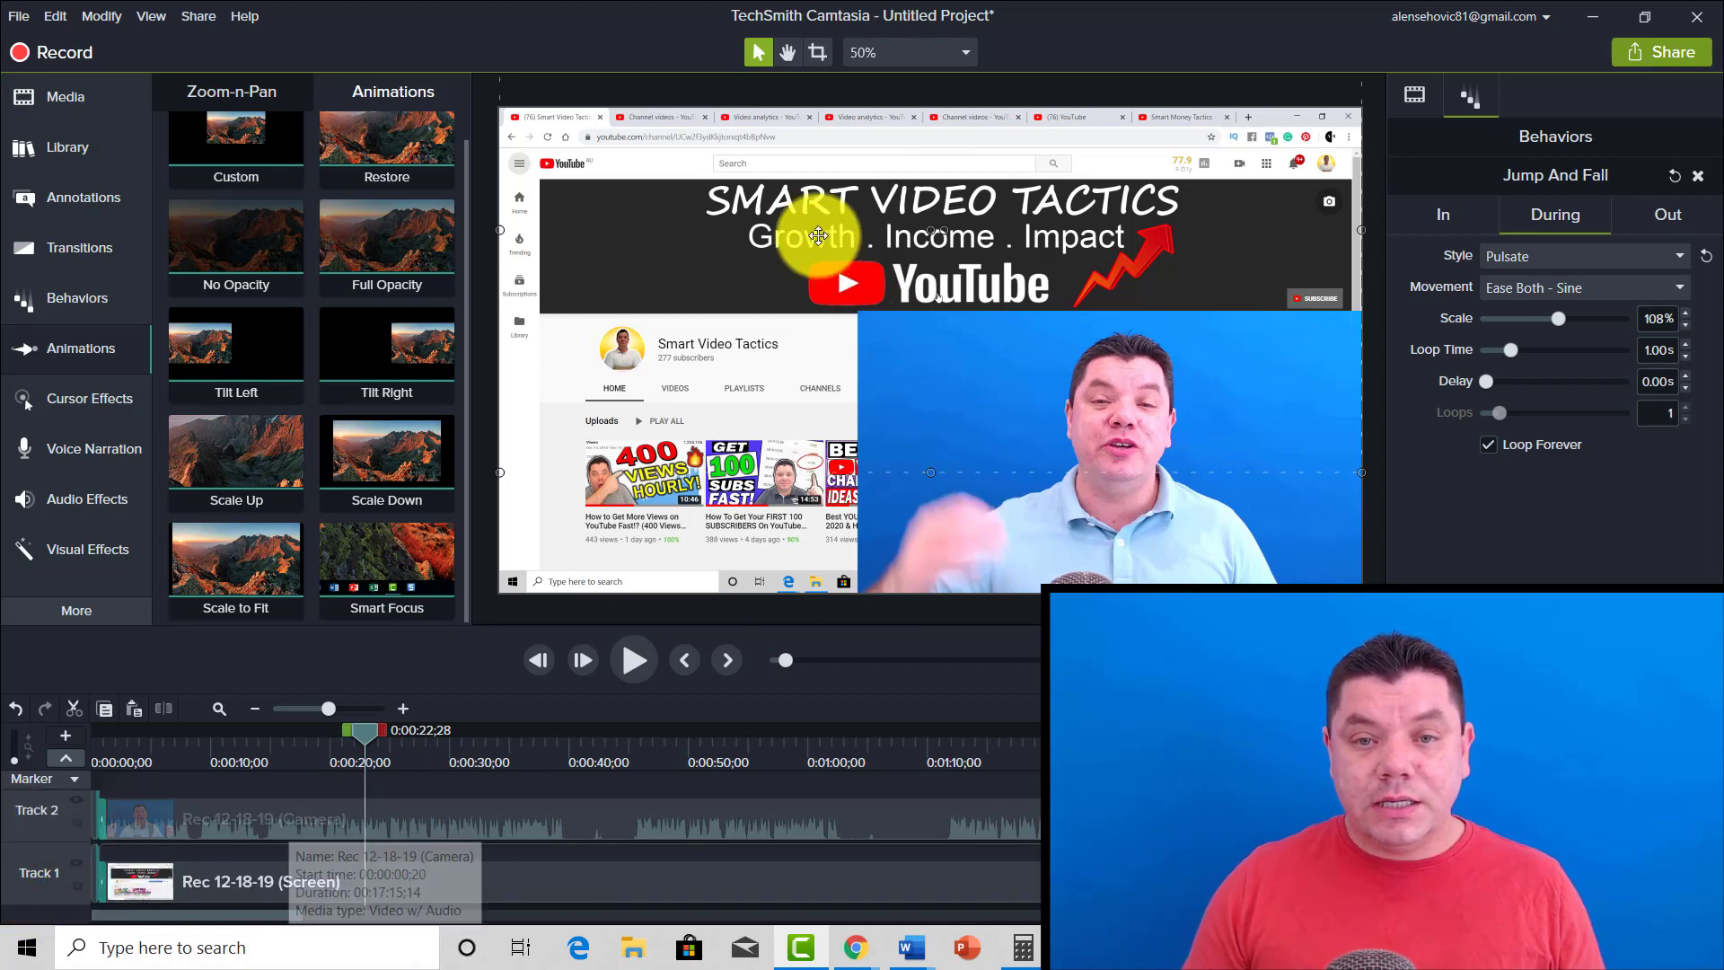
left_click(300, 804)
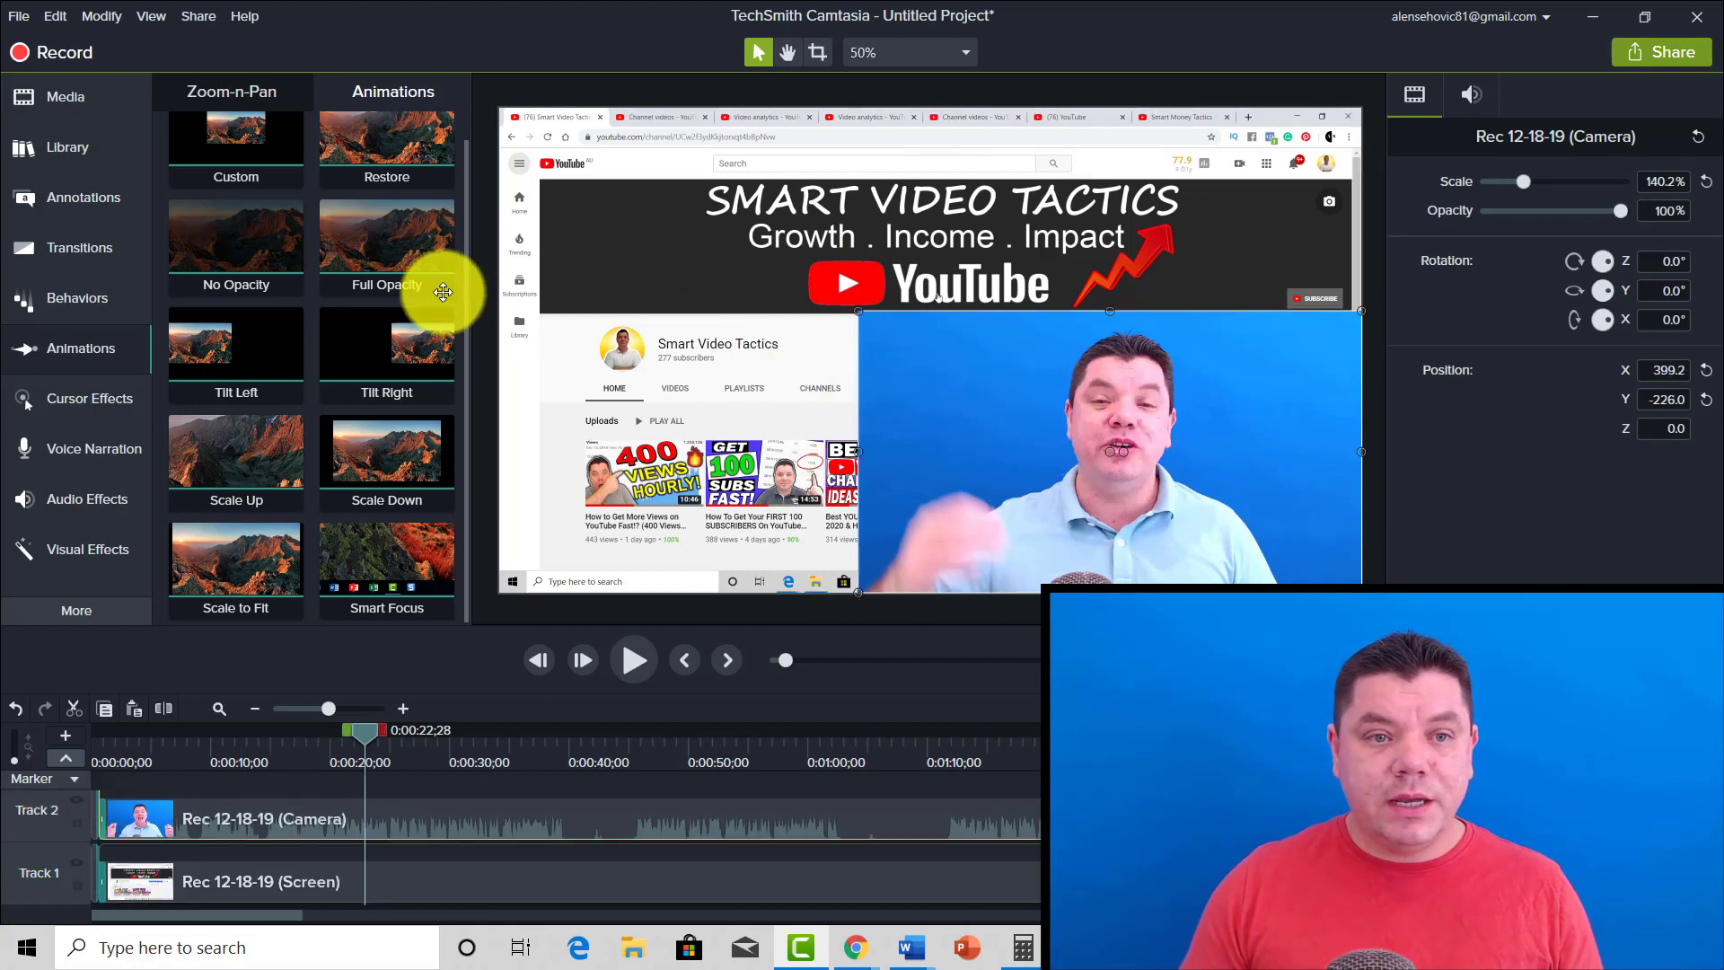
Add a Custom animation at 0:00:22;28 that scales the camera video to 78.2% in the canvas's lower-right corner, and play it back.
mouse_move(239, 139)
left_mouse_down()
mouse_move(239, 350)
mouse_move(354, 714)
mouse_move(335, 816)
mouse_move(363, 822)
left_mouse_up()
left_click(405, 709)
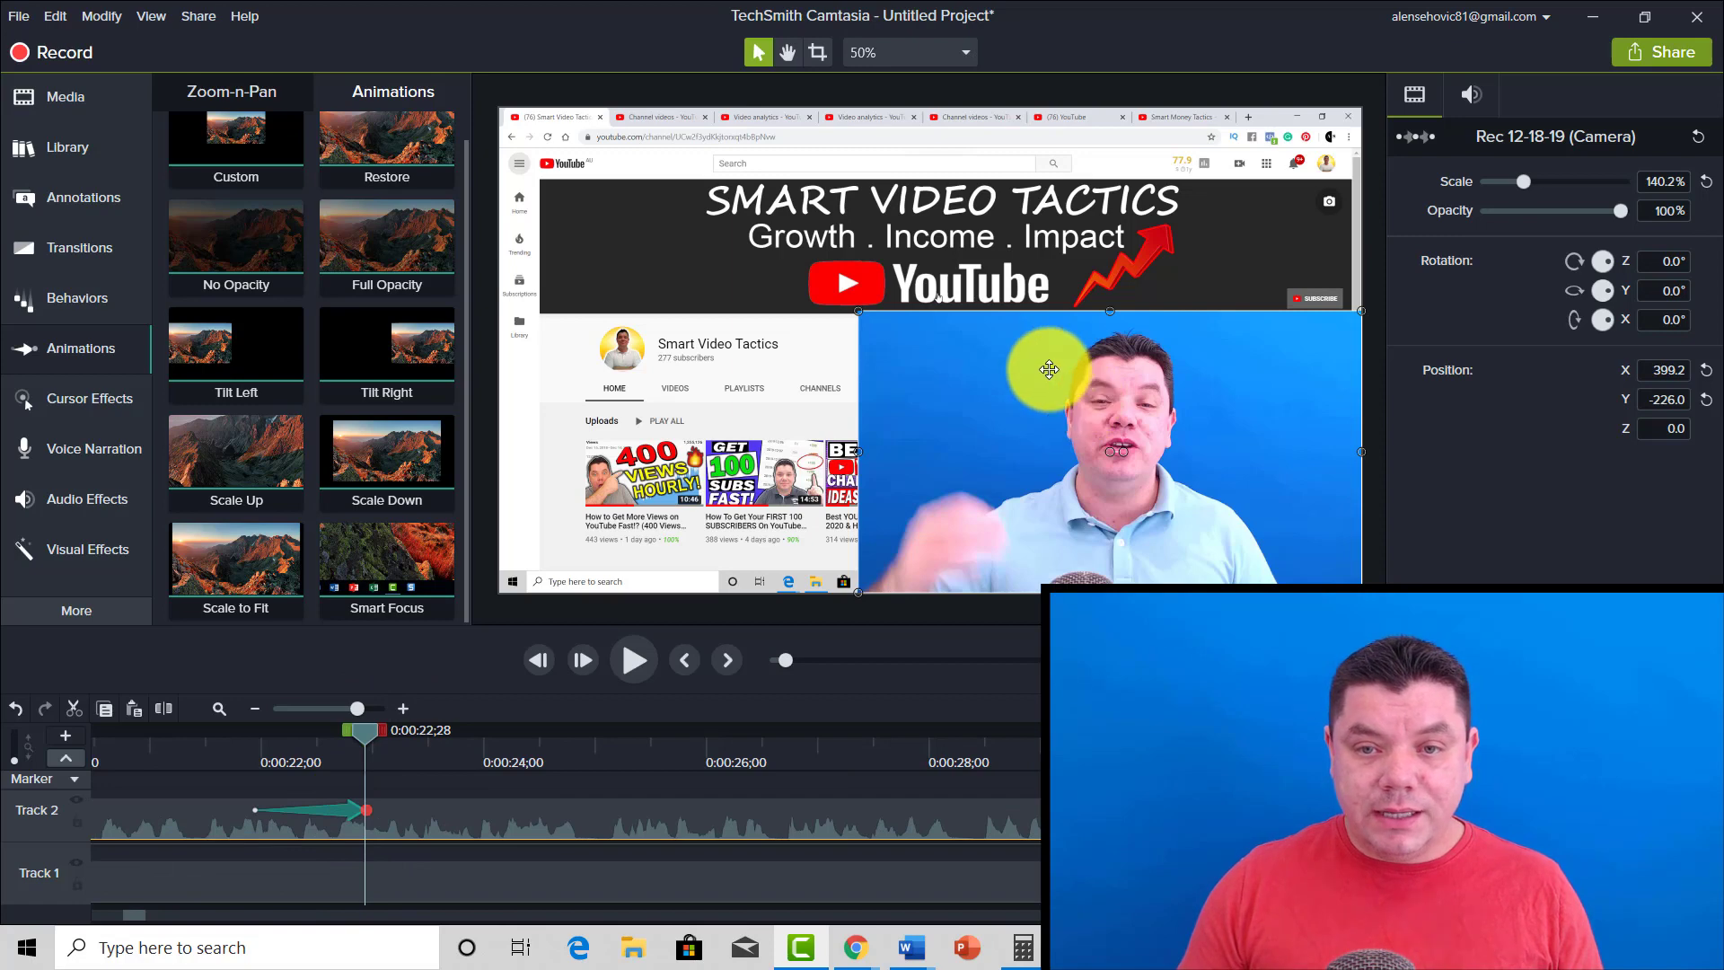
left_click_drag(857, 308, 1073, 471)
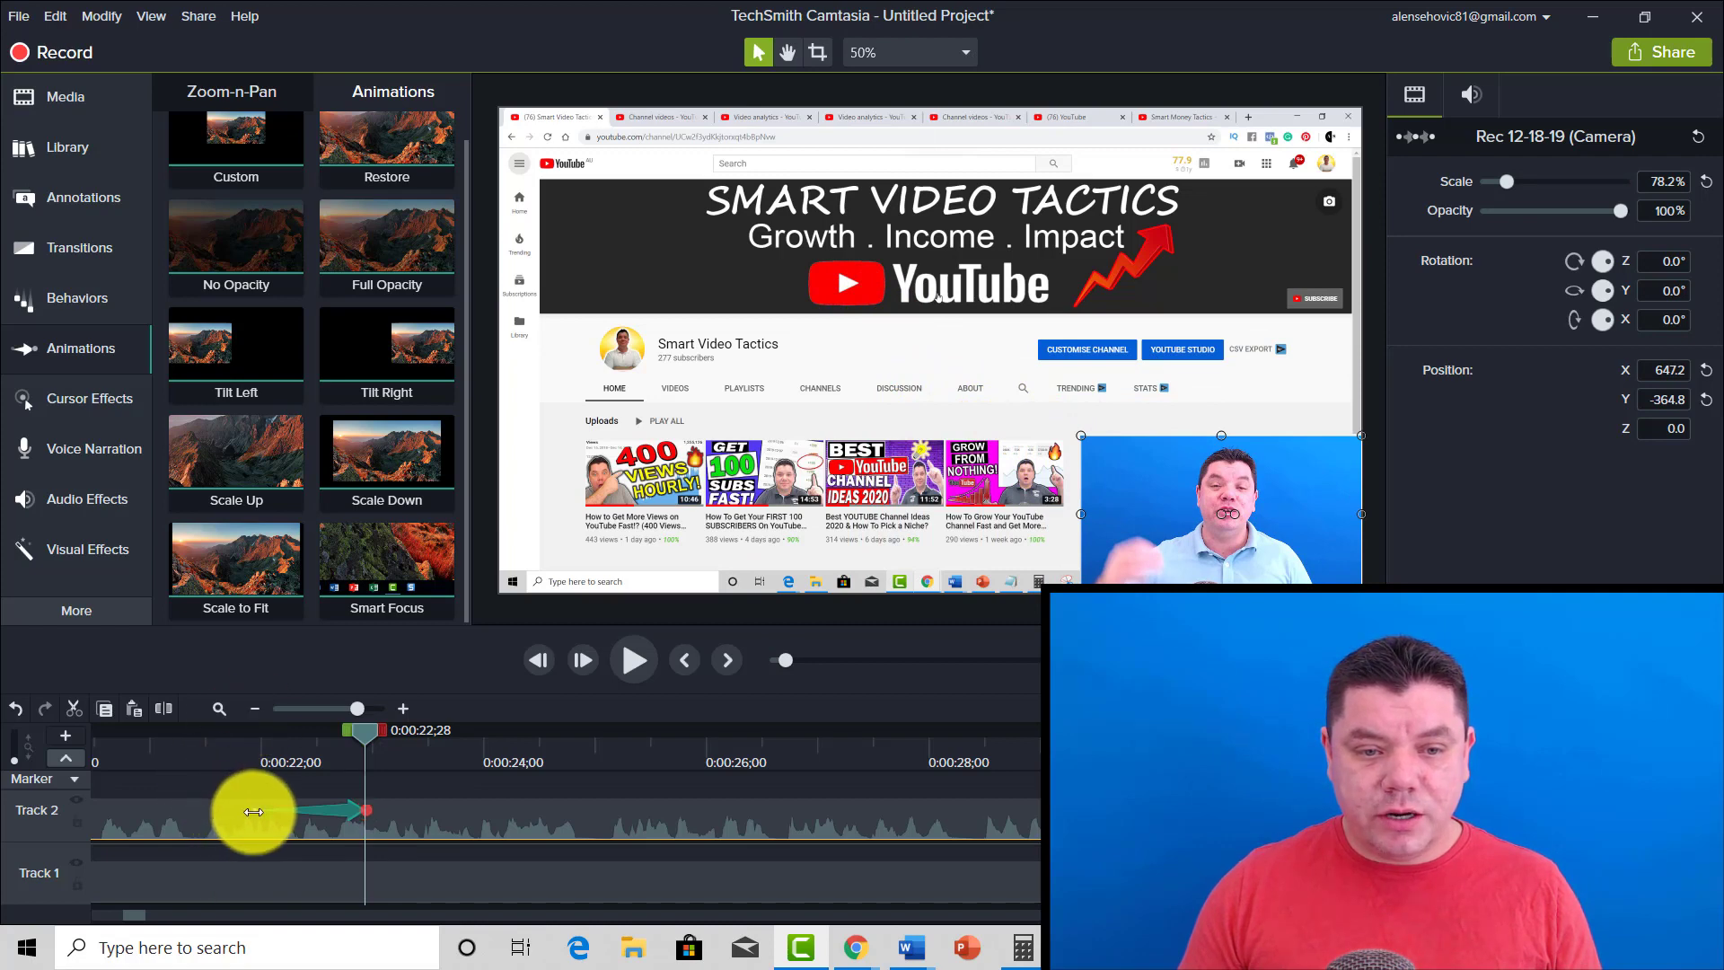
left_click(360, 808)
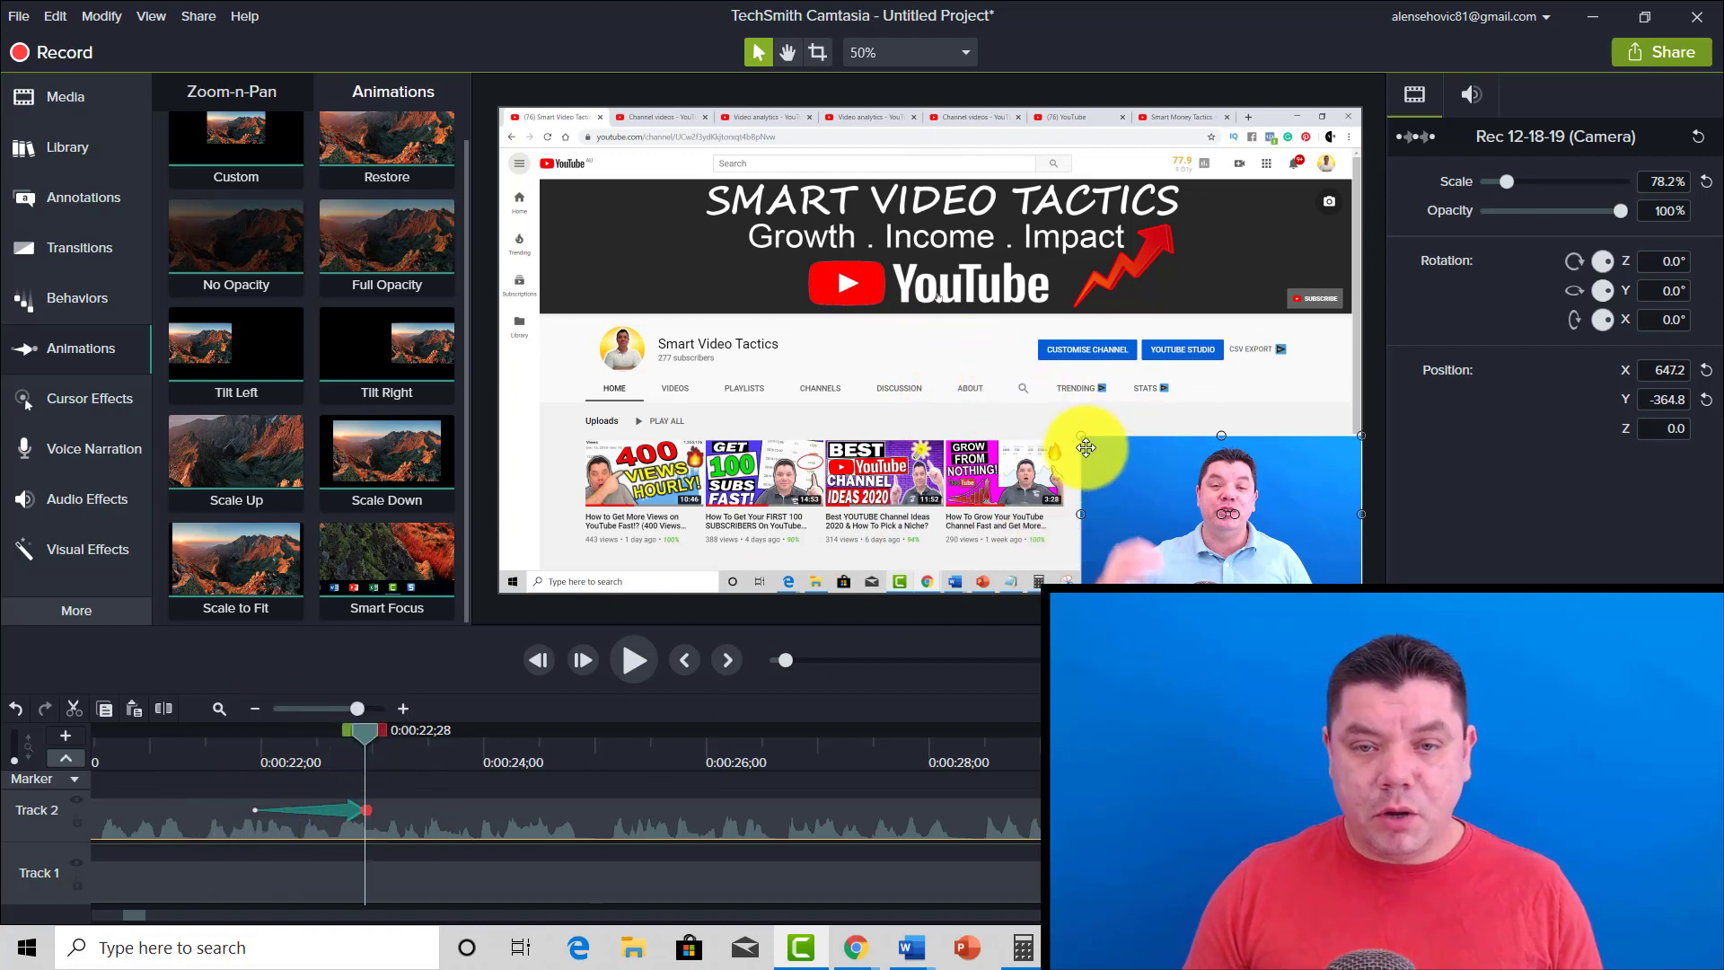
left_click_drag(370, 729, 223, 751)
left_click(634, 659)
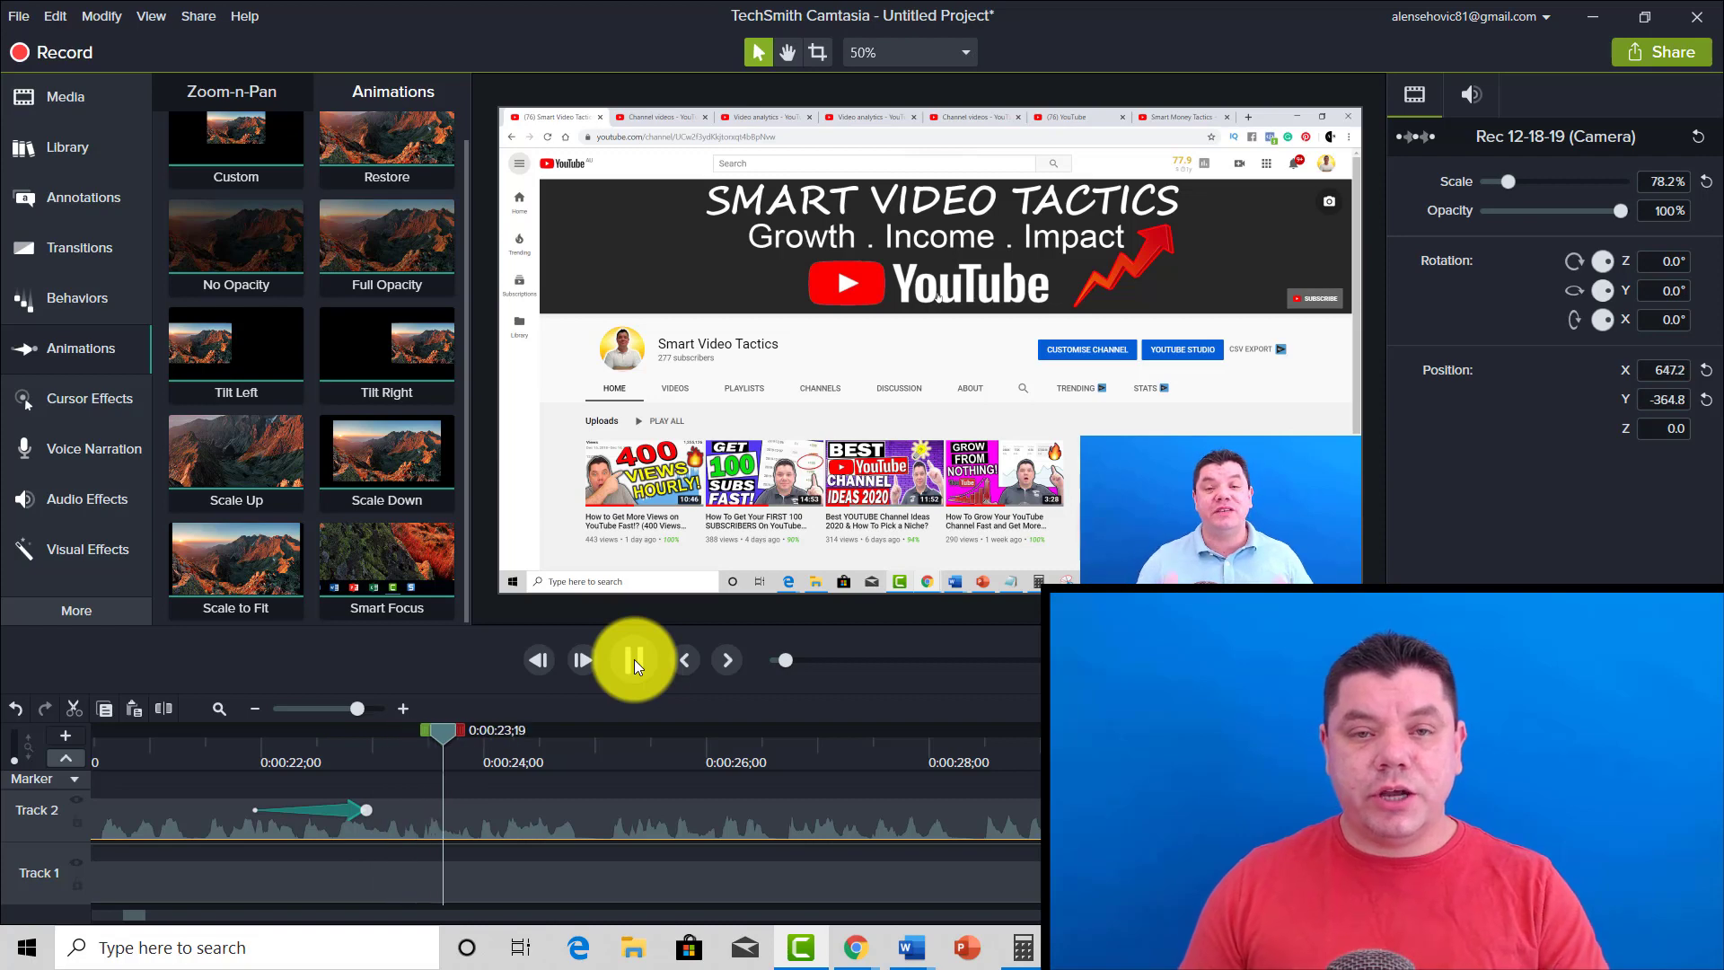
left_click(634, 659)
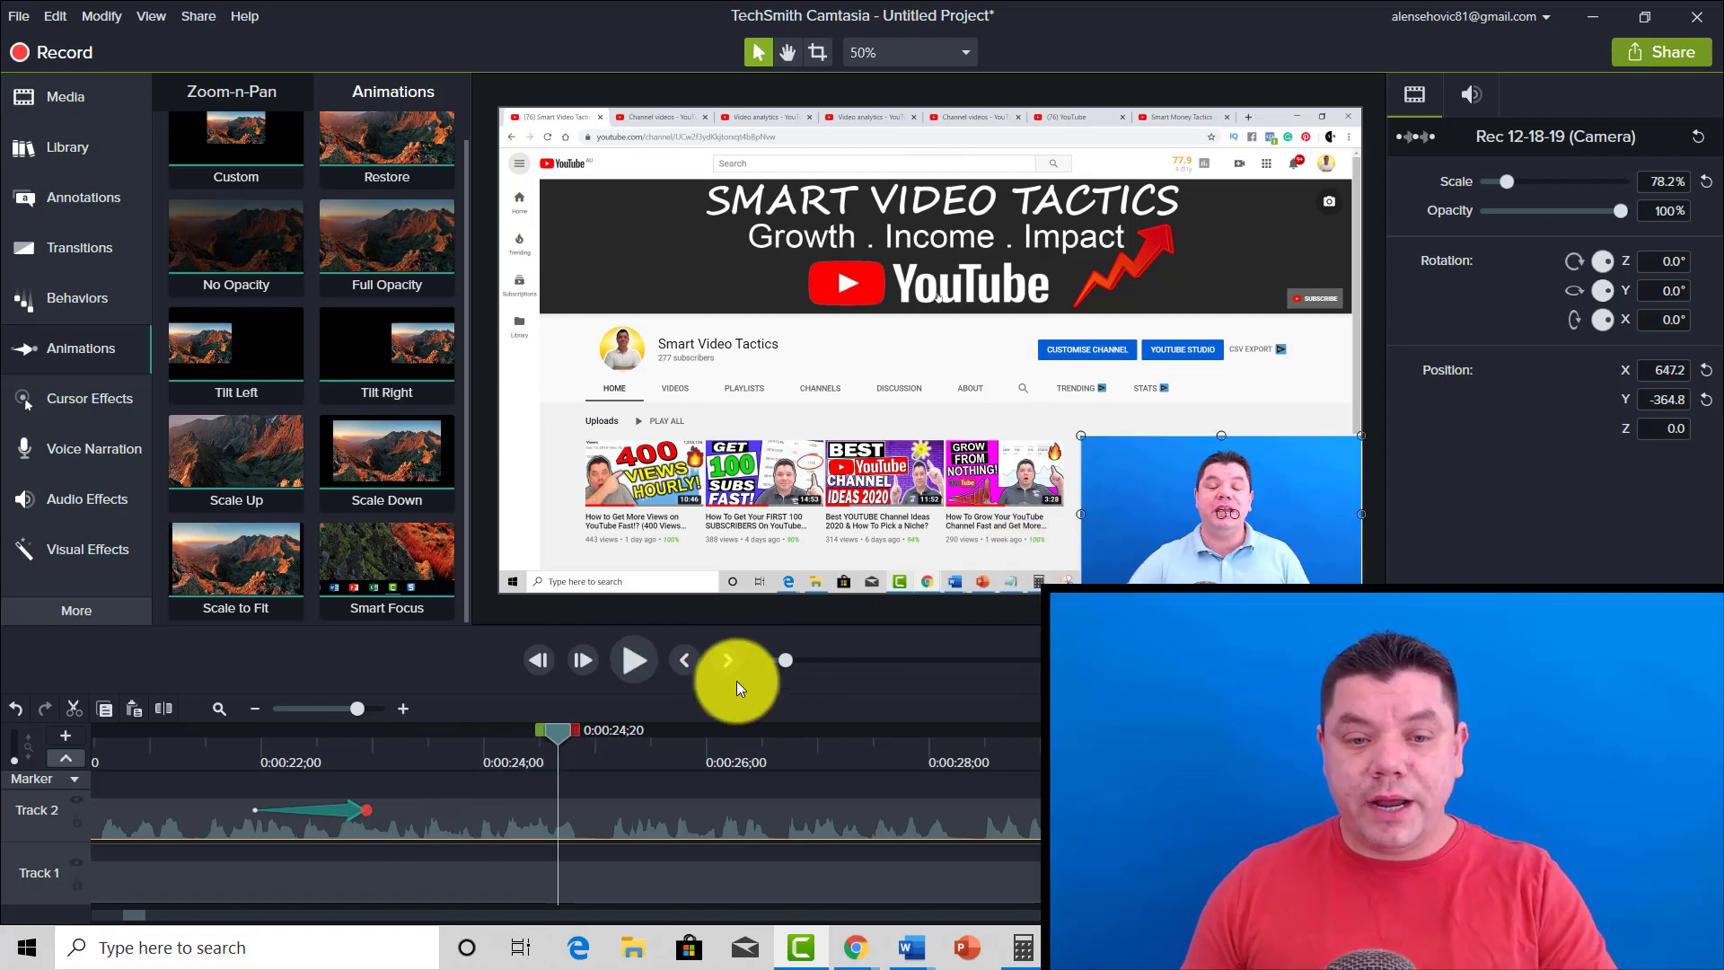
Add a Custom animation at 0:00:24;20 that moves the camera video to the canvas's upper-right corner, and play on to 0:00:27;08.
left_click_drag(288, 173, 549, 813)
left_click_drag(1158, 566, 1146, 234)
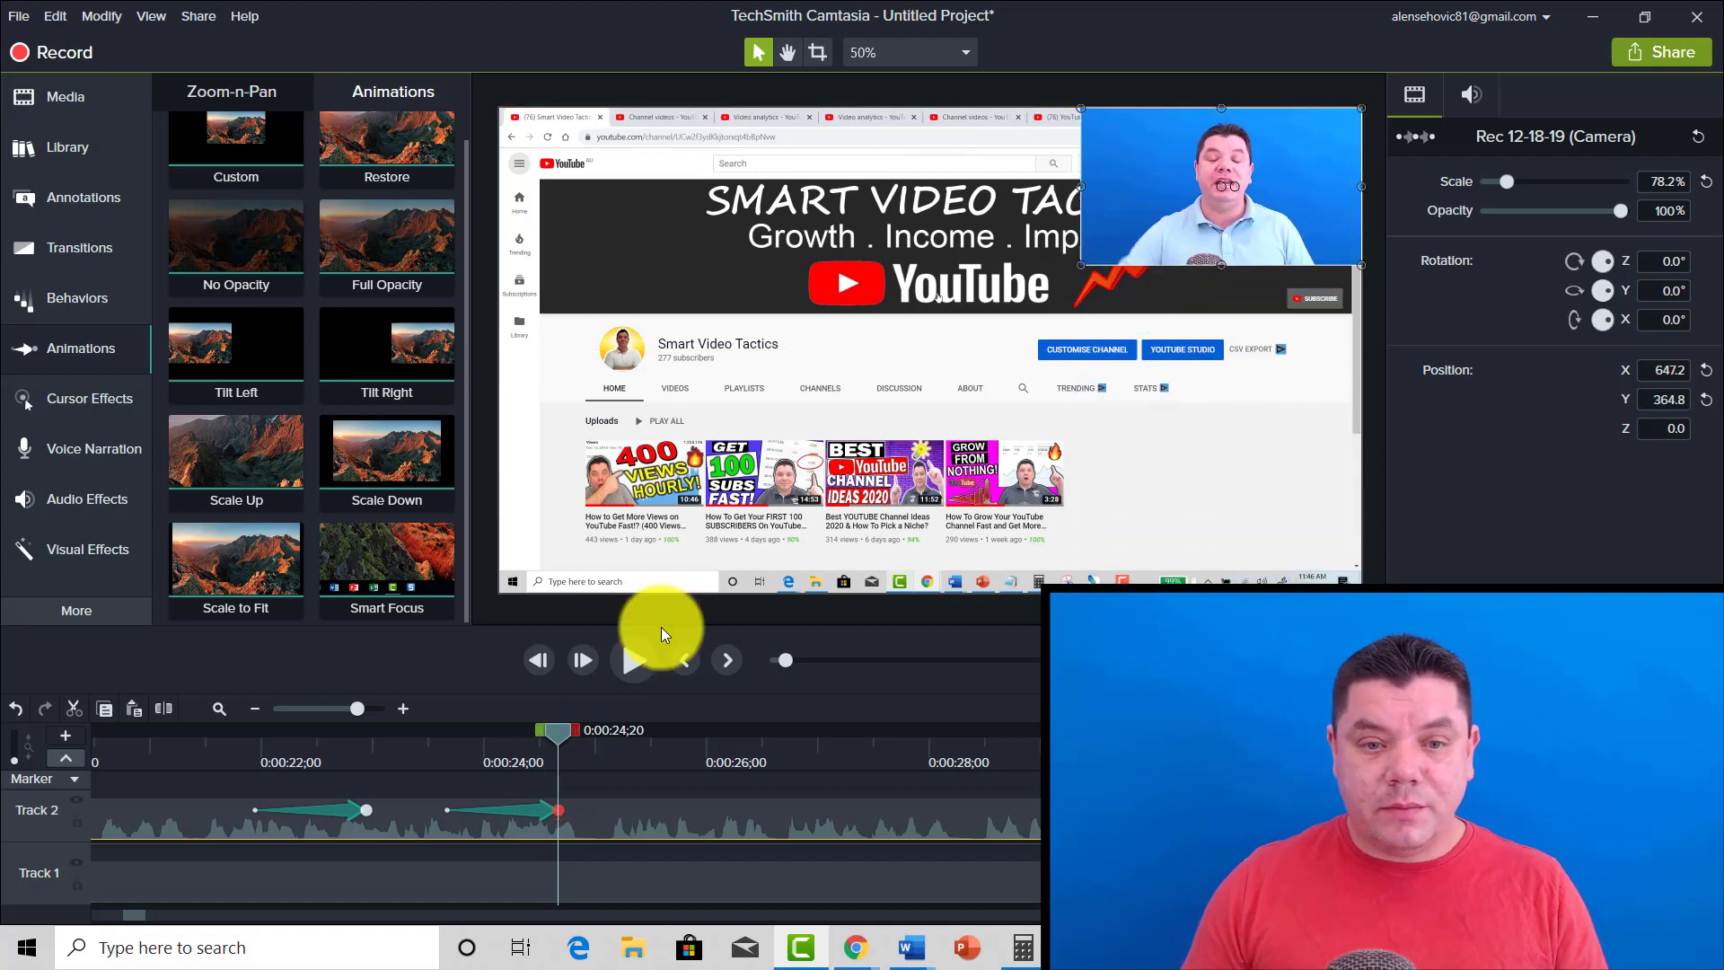
left_click(629, 659)
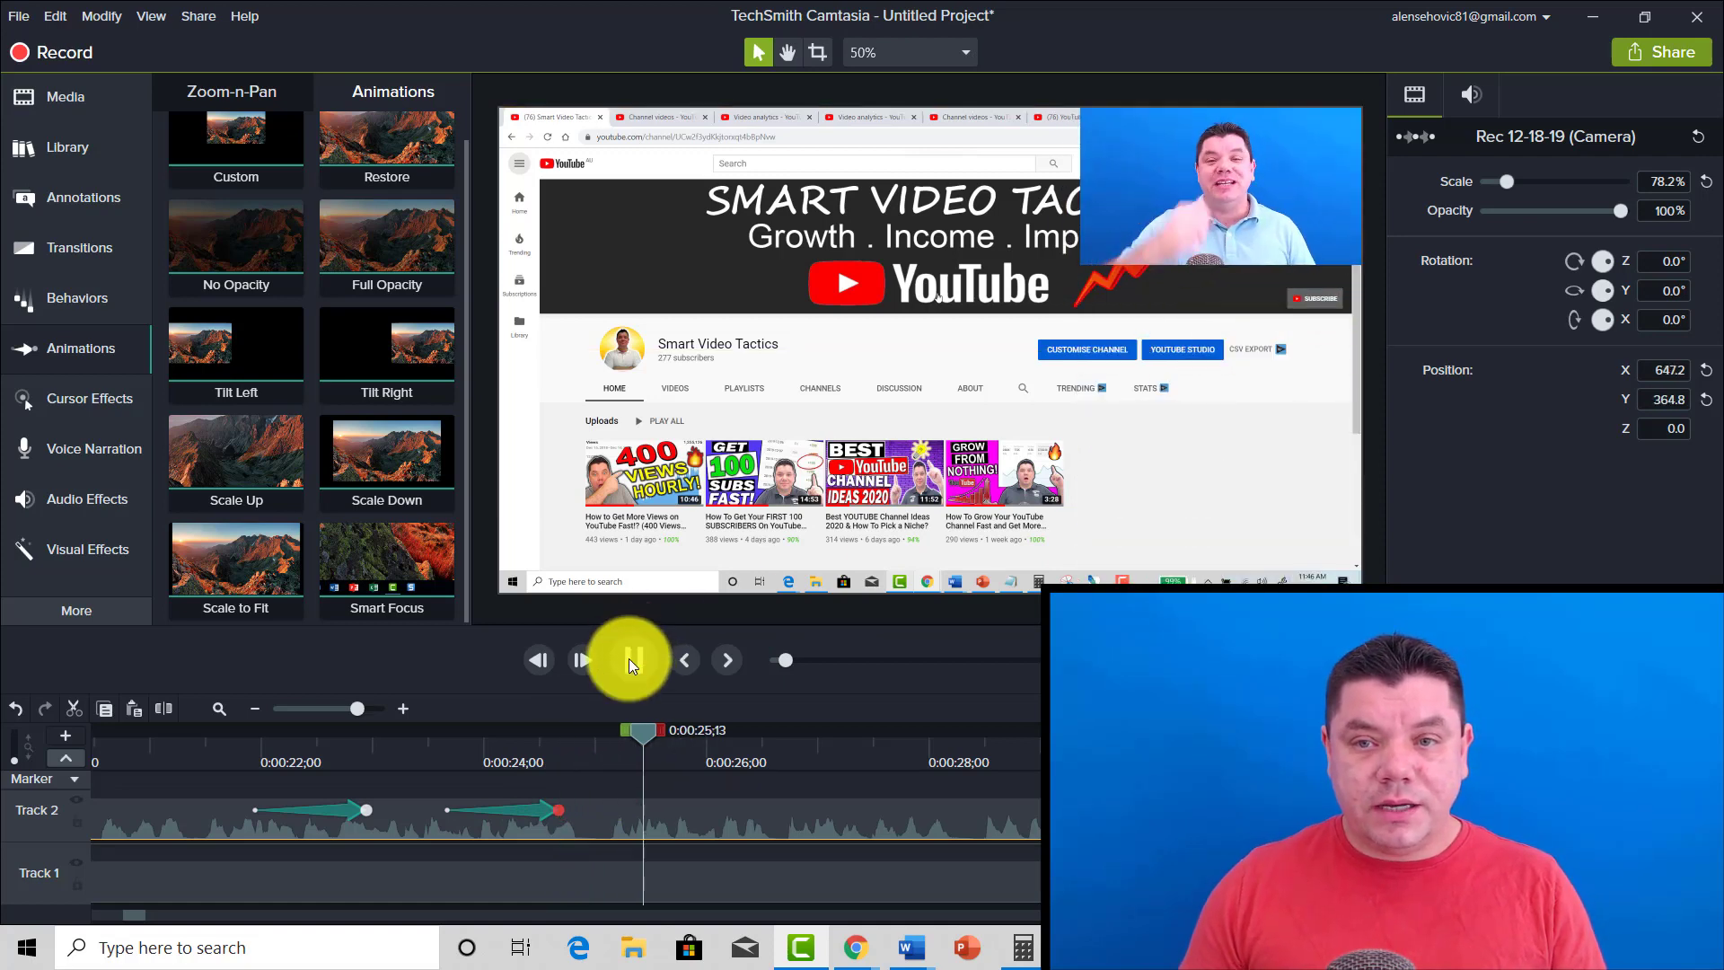
left_click(629, 659)
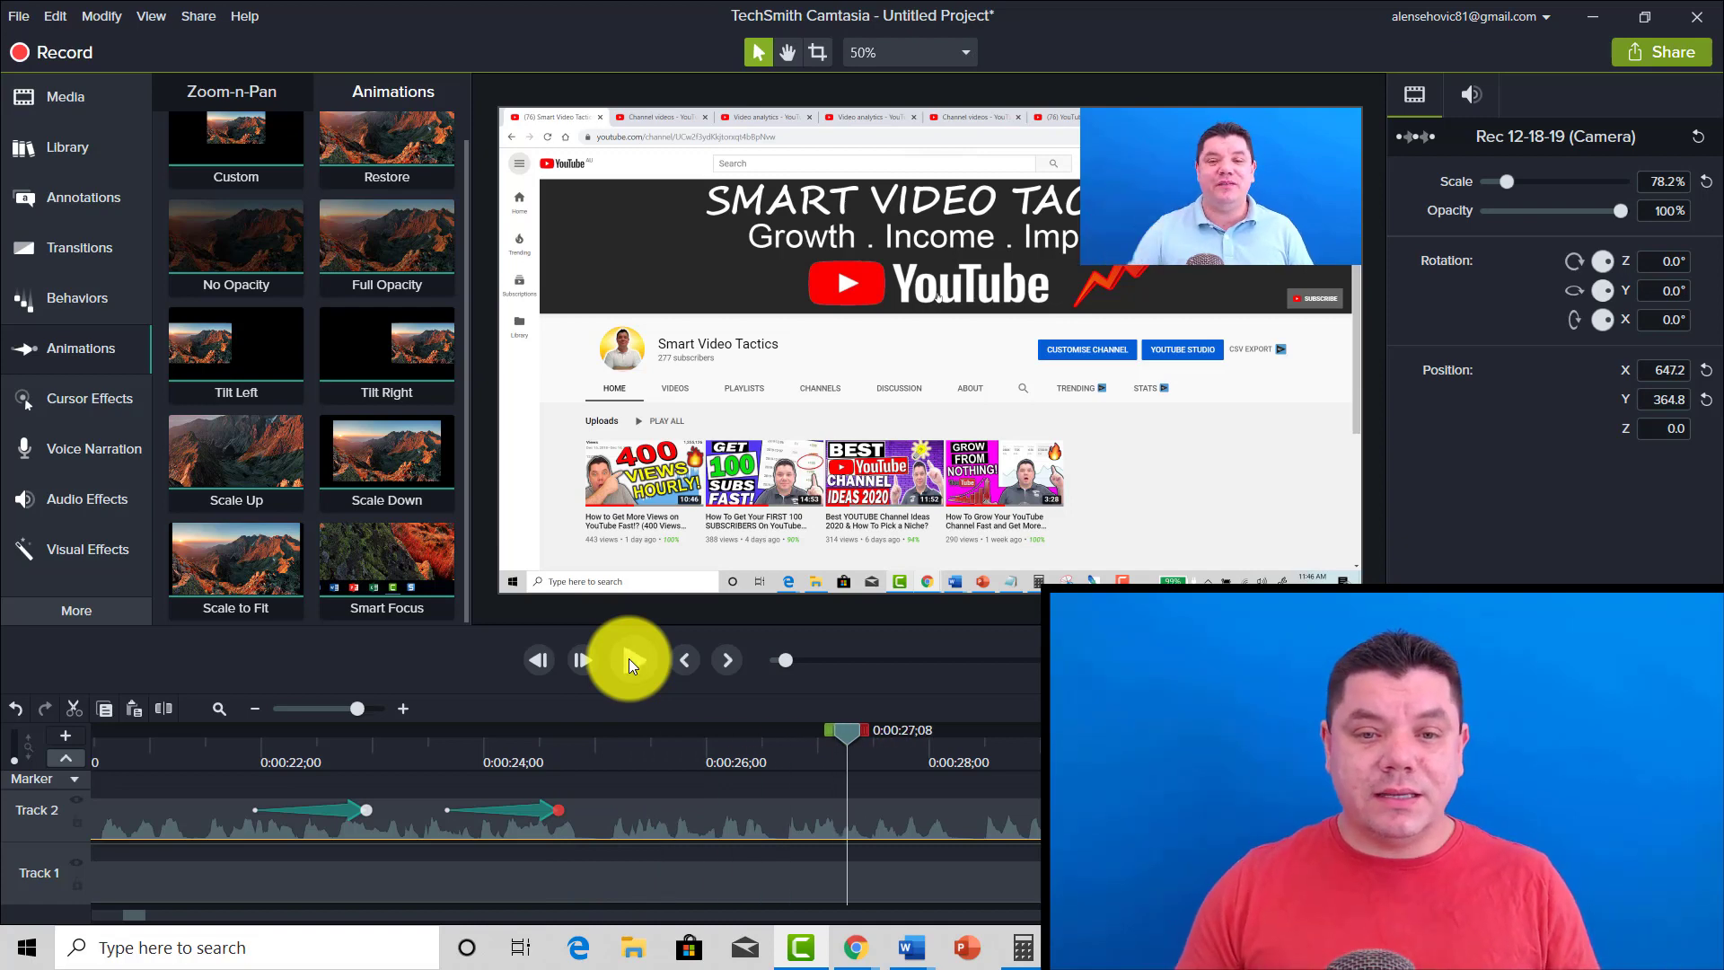
Add a Custom animation at 0:00:27;08 that returns the camera video to the canvas's lower-right corner, and play it back from 0:00:26;05.
left_click_drag(243, 142, 843, 817)
left_click(726, 752)
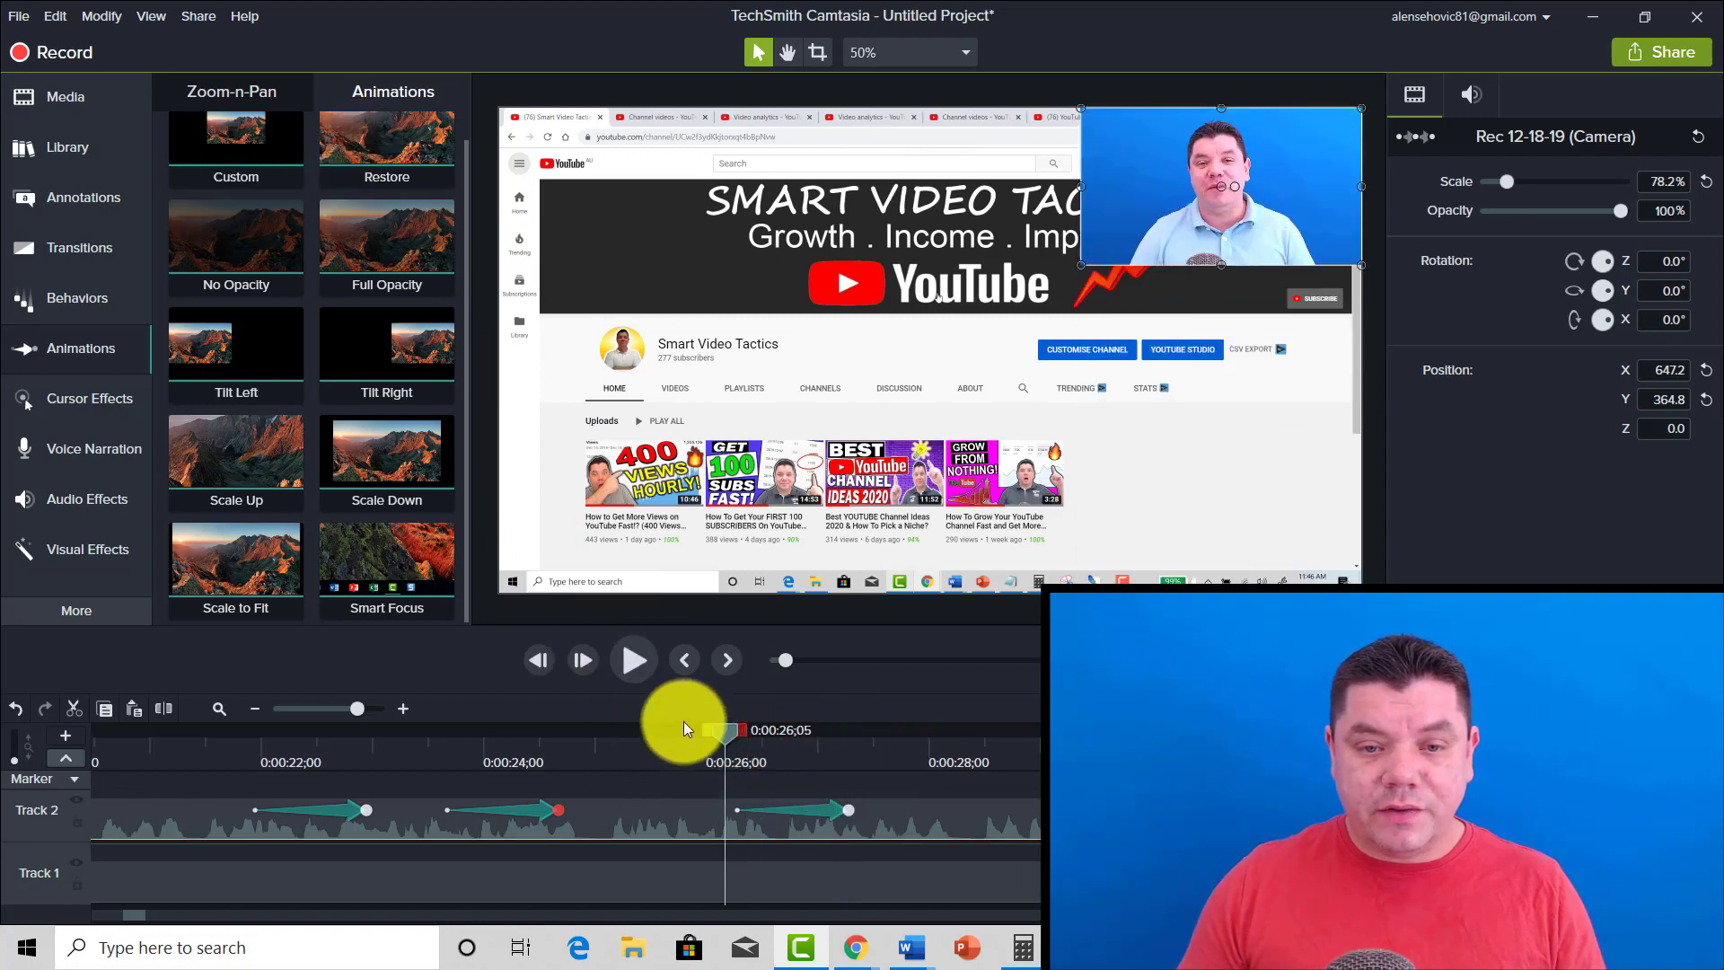
left_click(634, 660)
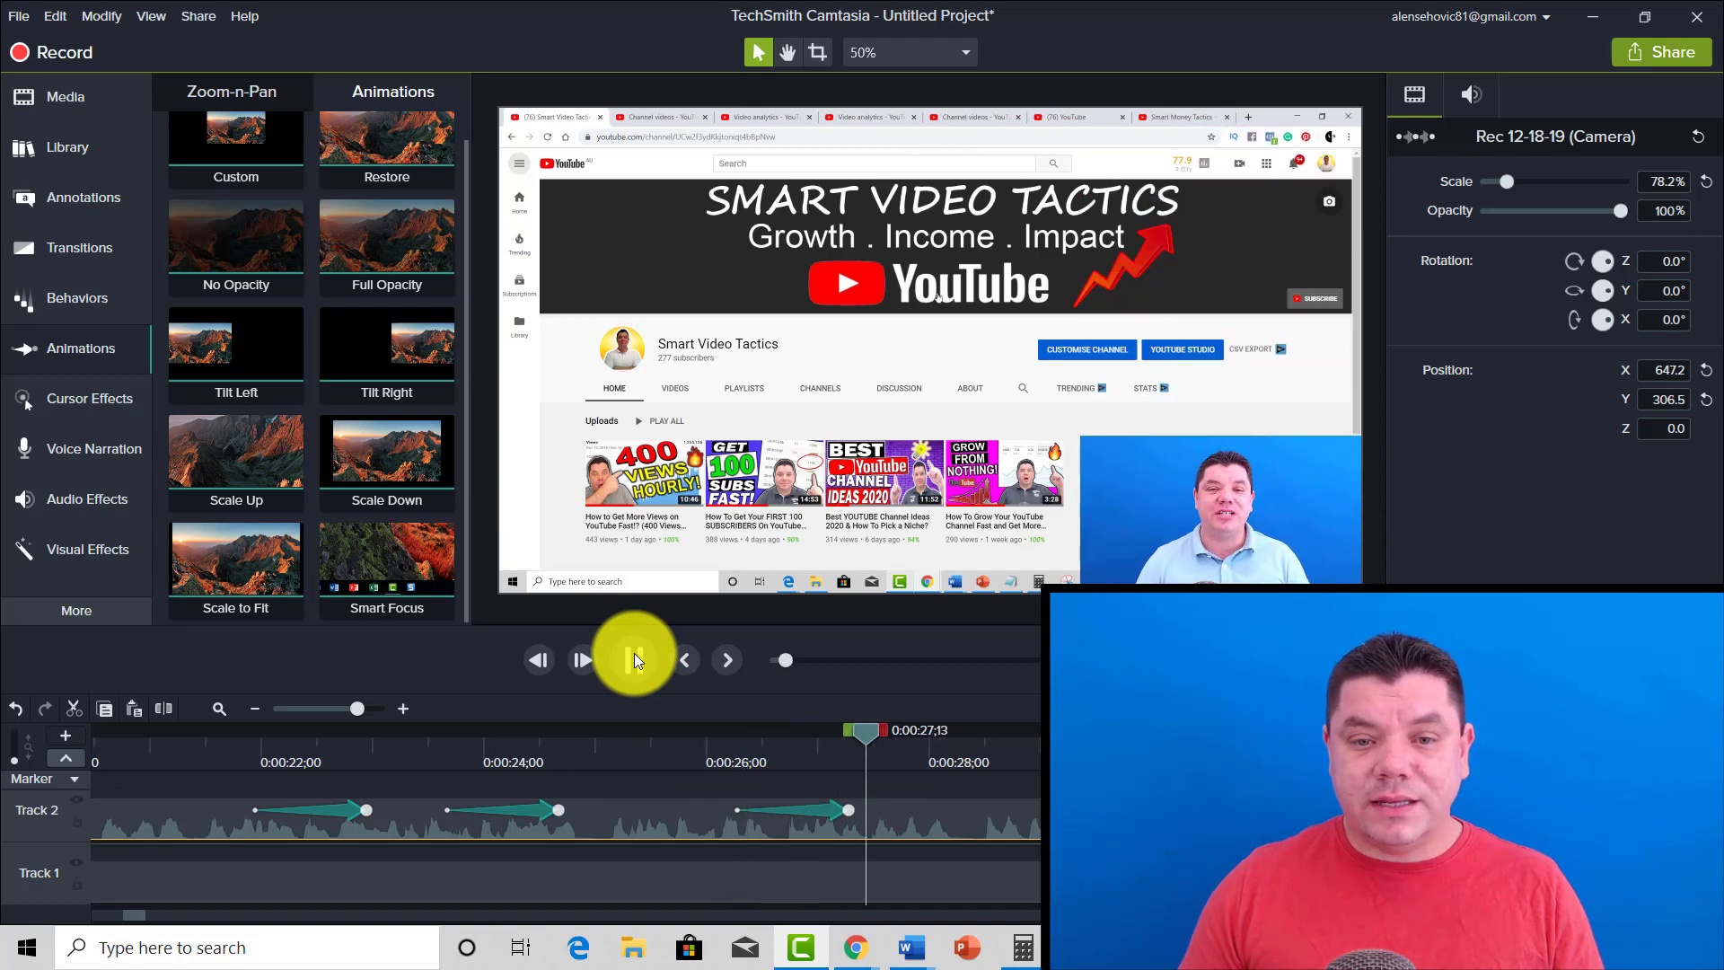
left_click(634, 660)
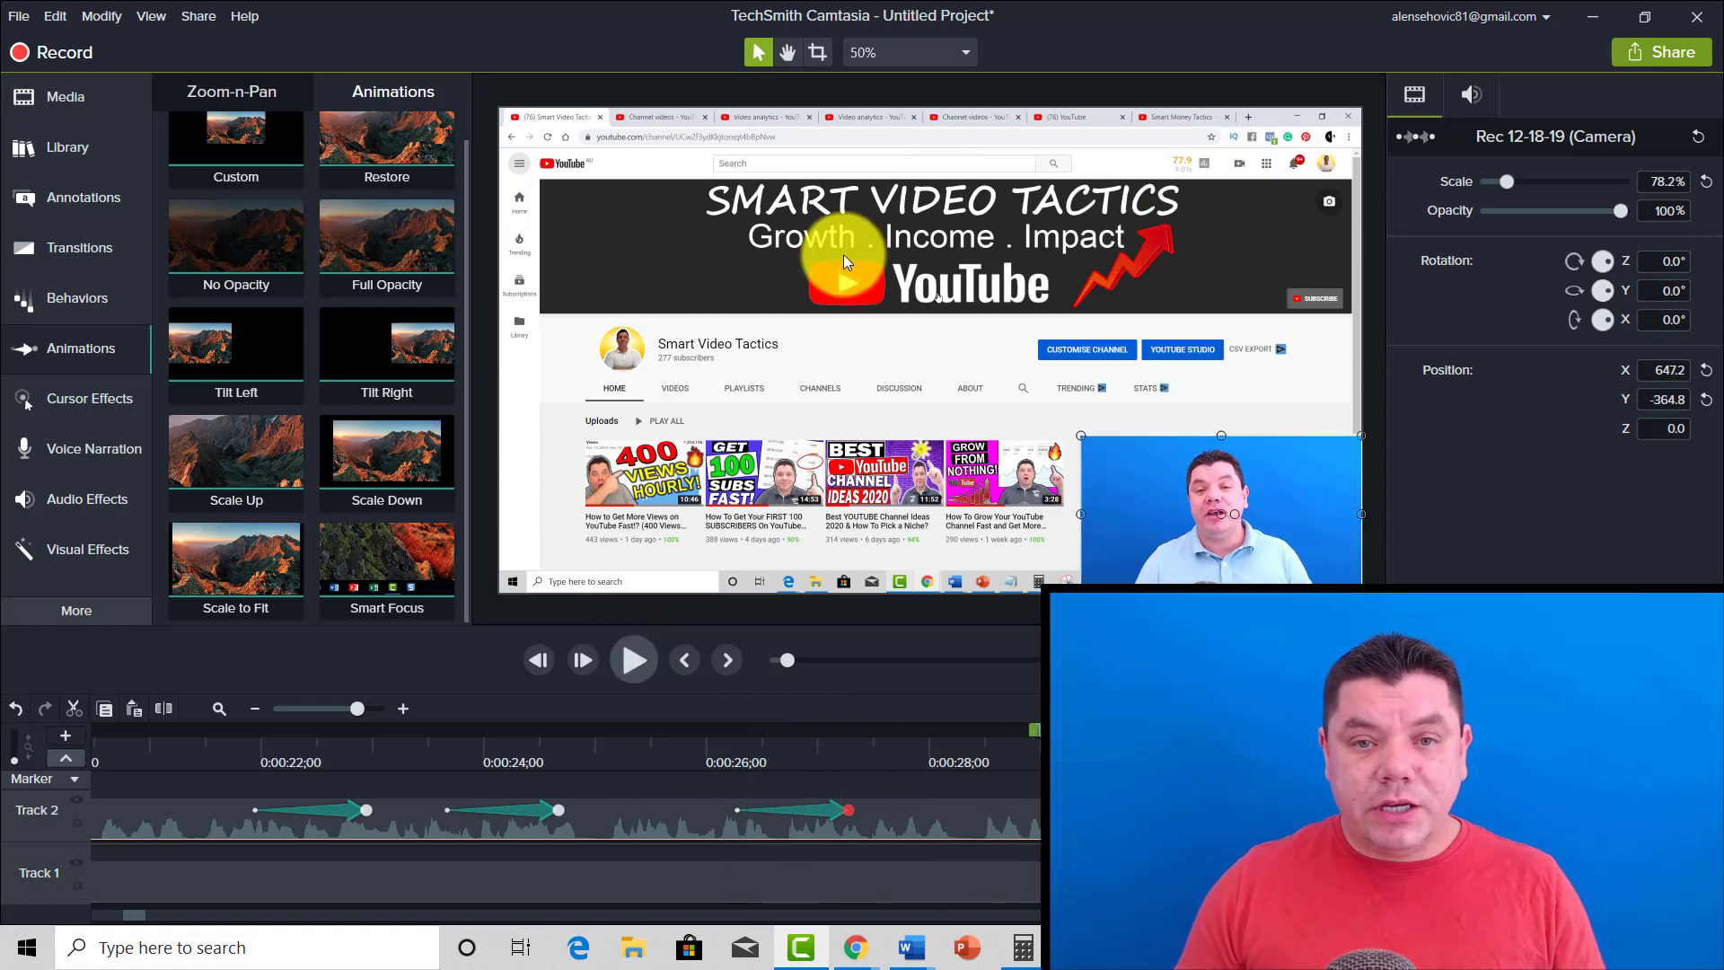
Add a Custom animation to the Track 1 screen recording at the playhead that zooms to 492.5% on the 77.9 figure in YouTube's header.
left_click(872, 249)
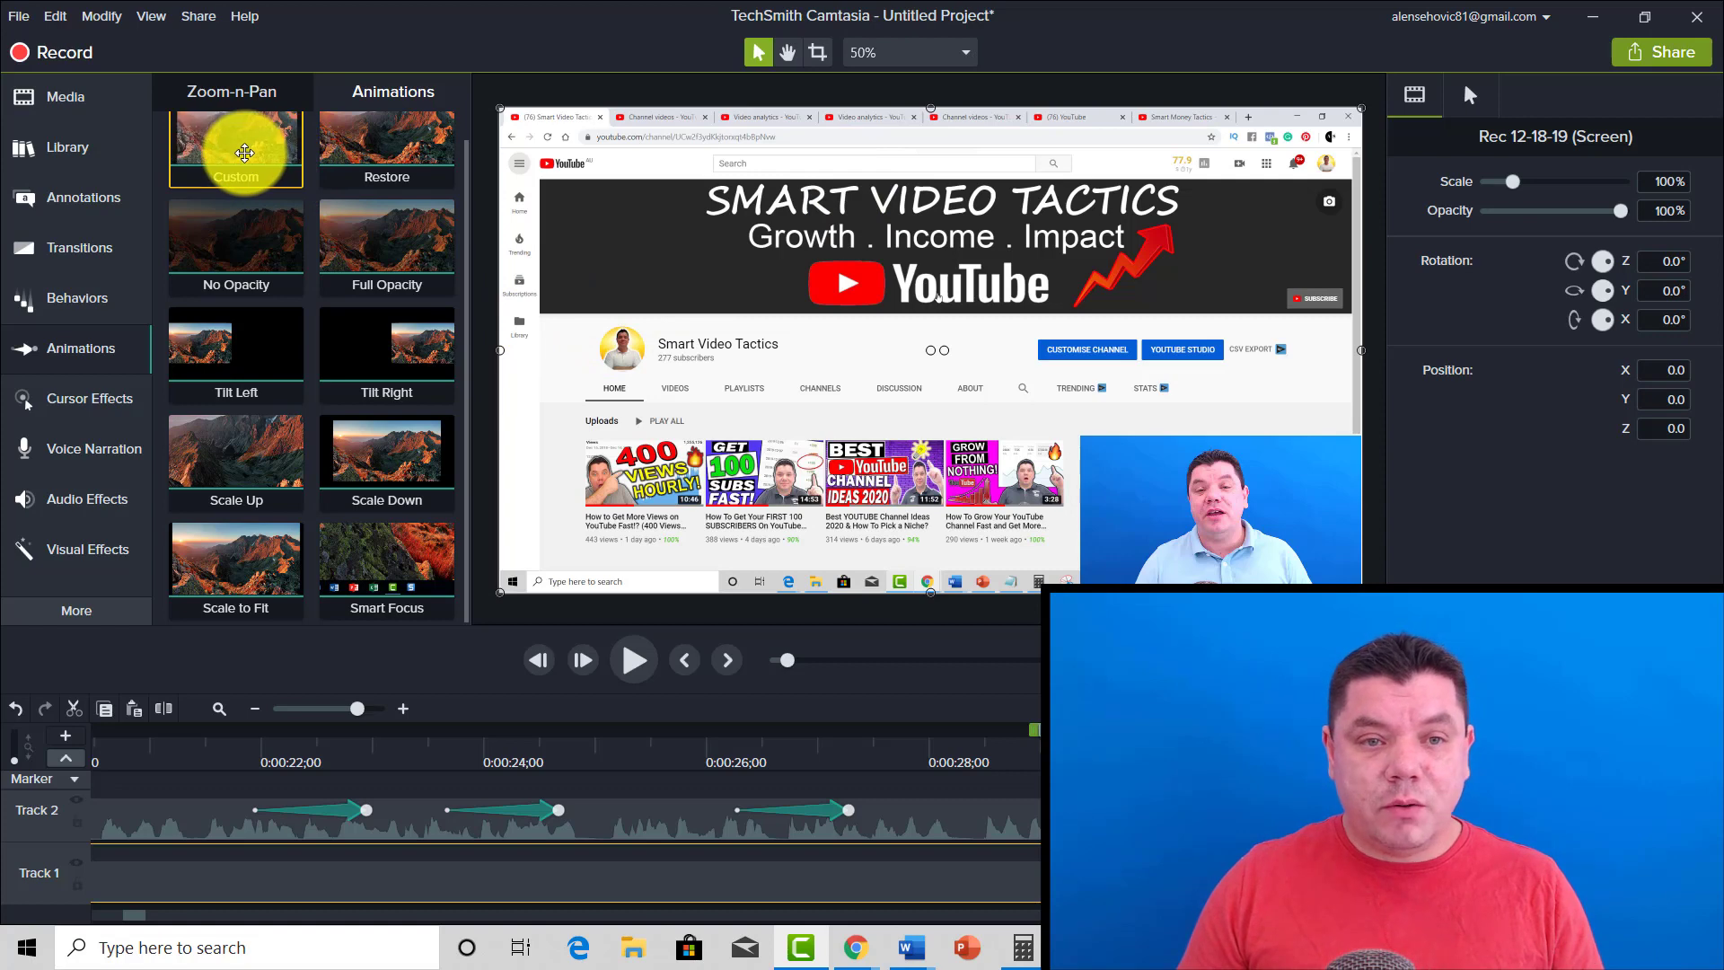
left_click_drag(236, 136, 1037, 875)
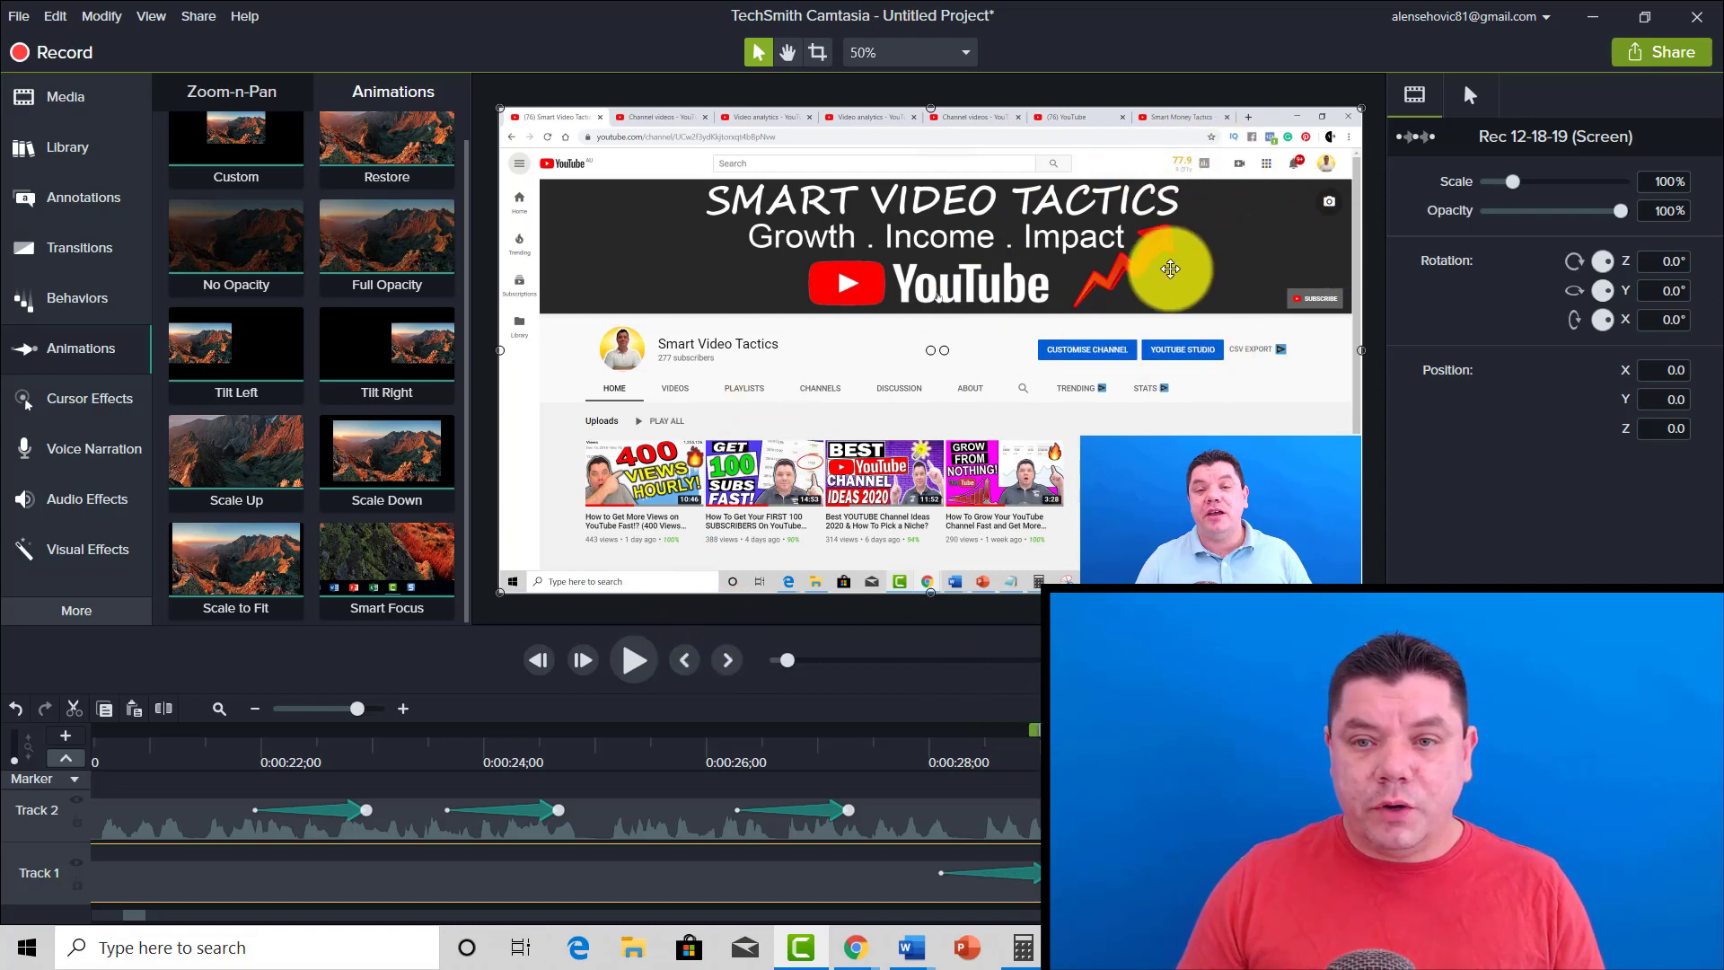
left_click_drag(1516, 182, 1571, 181)
left_click_drag(1021, 222, 1089, 217)
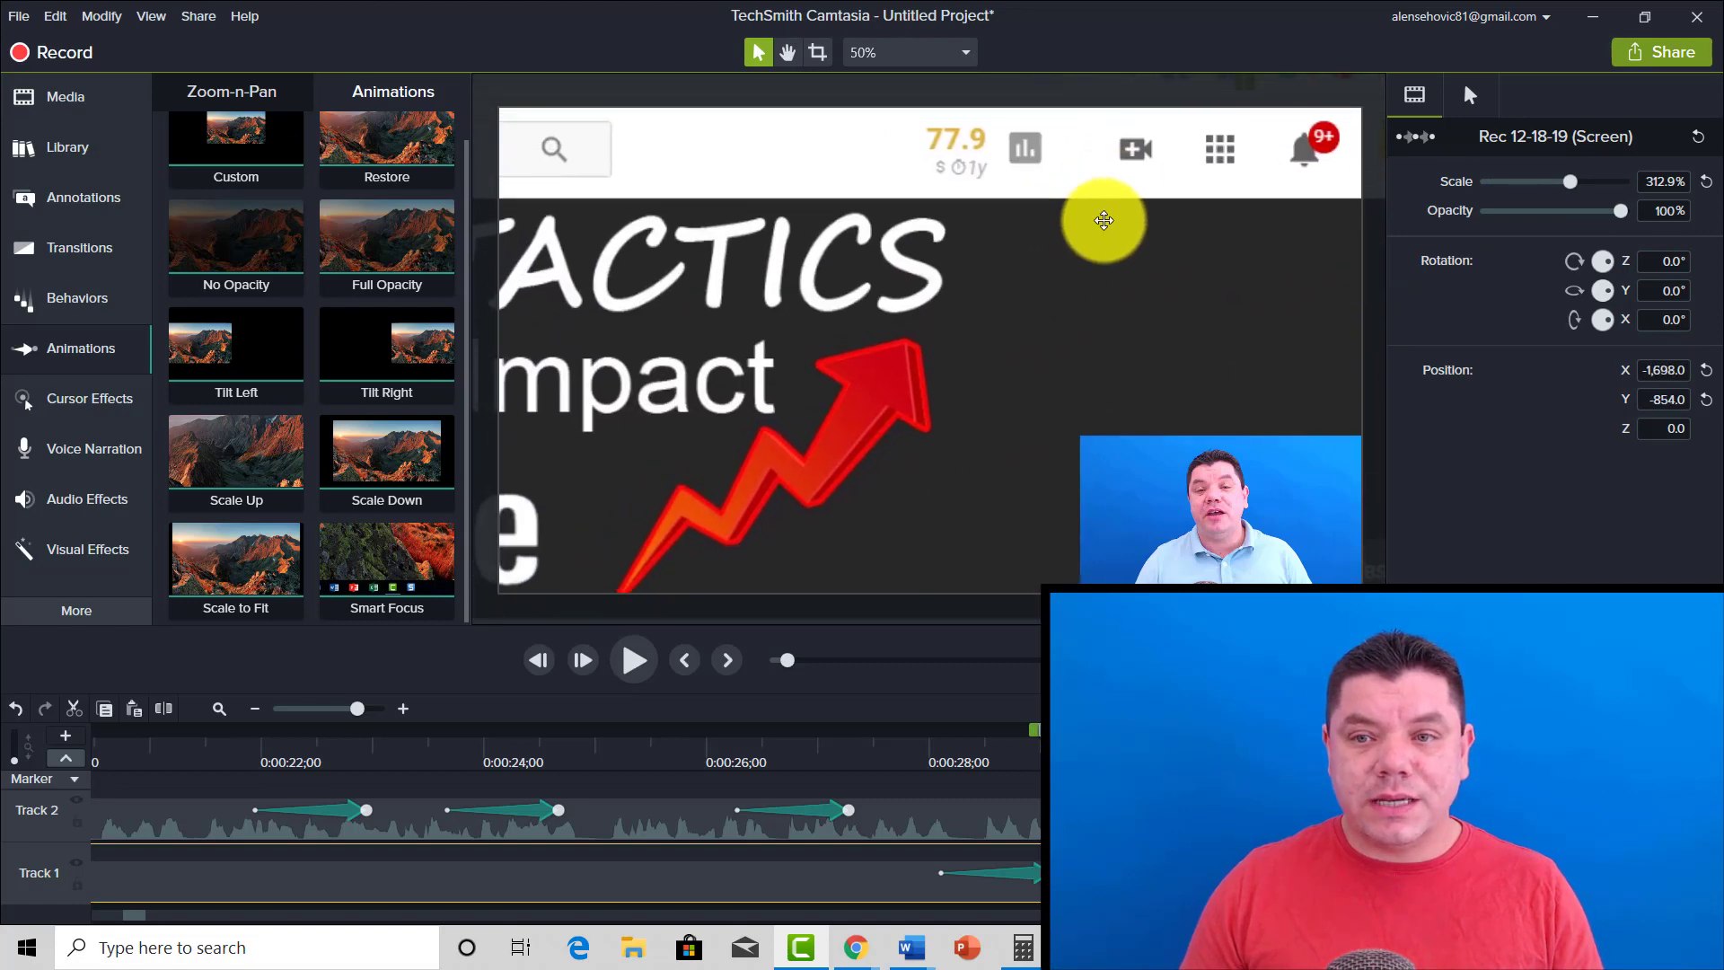
left_click_drag(1570, 181, 1625, 183)
left_click_drag(1216, 211, 1013, 221)
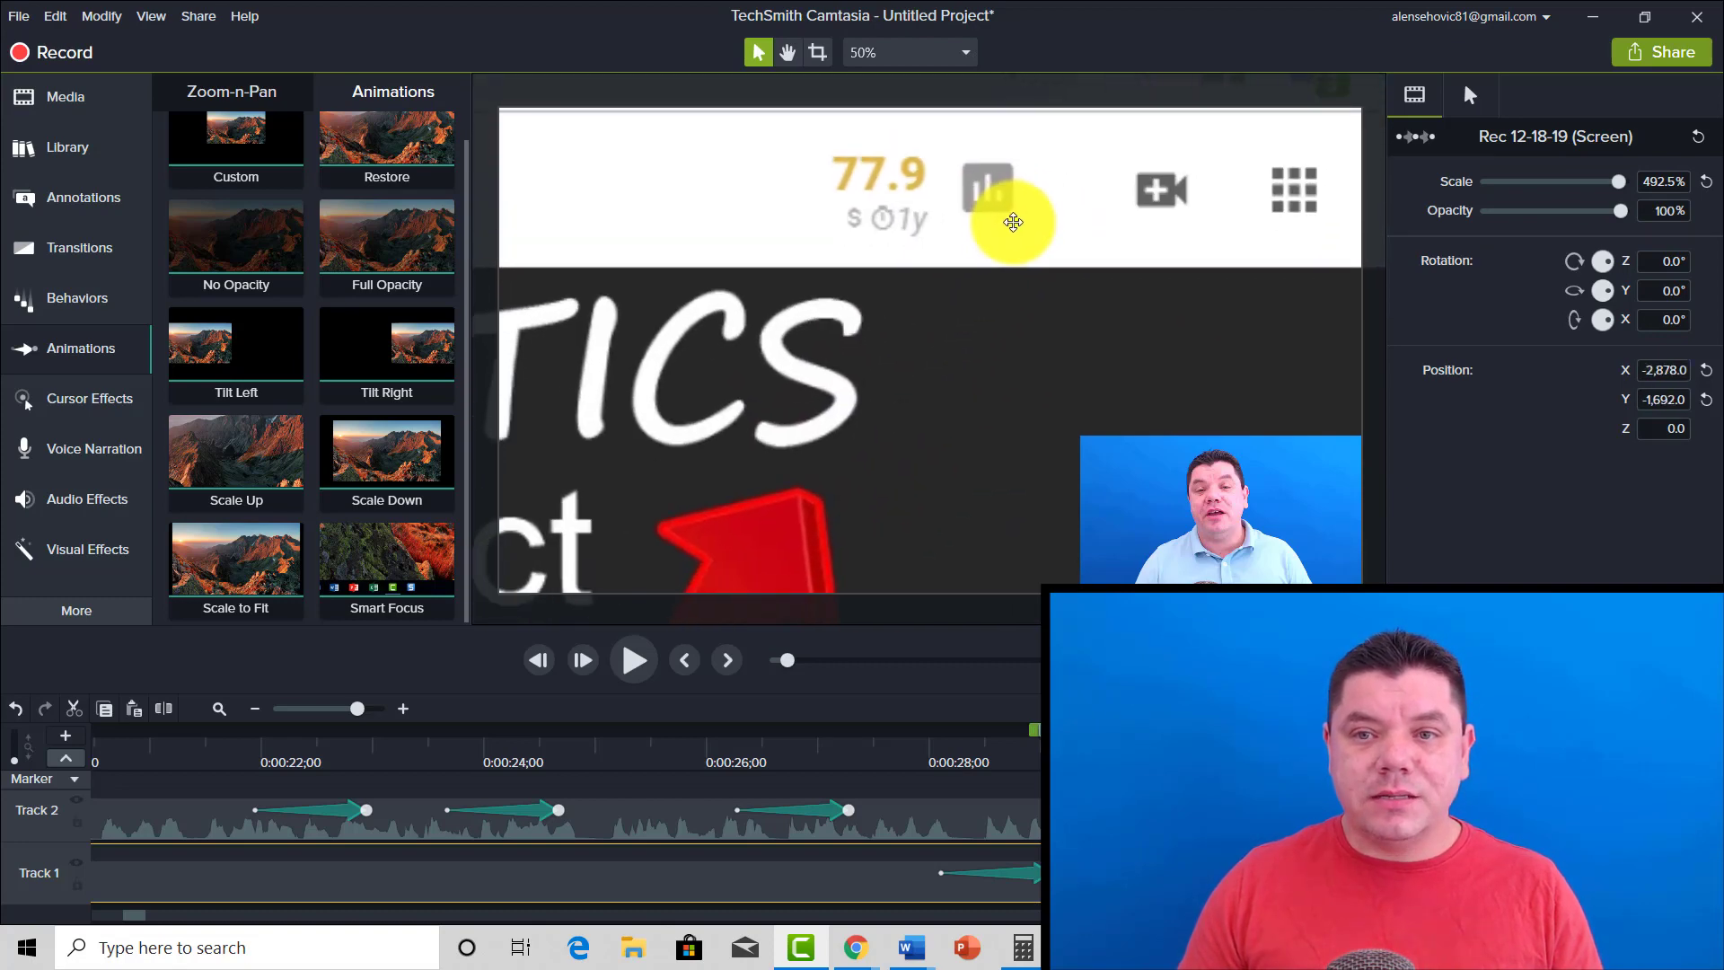
Play back the screen recording's zoom animation from just before it starts.
left_click_drag(1044, 736, 914, 756)
left_click(633, 665)
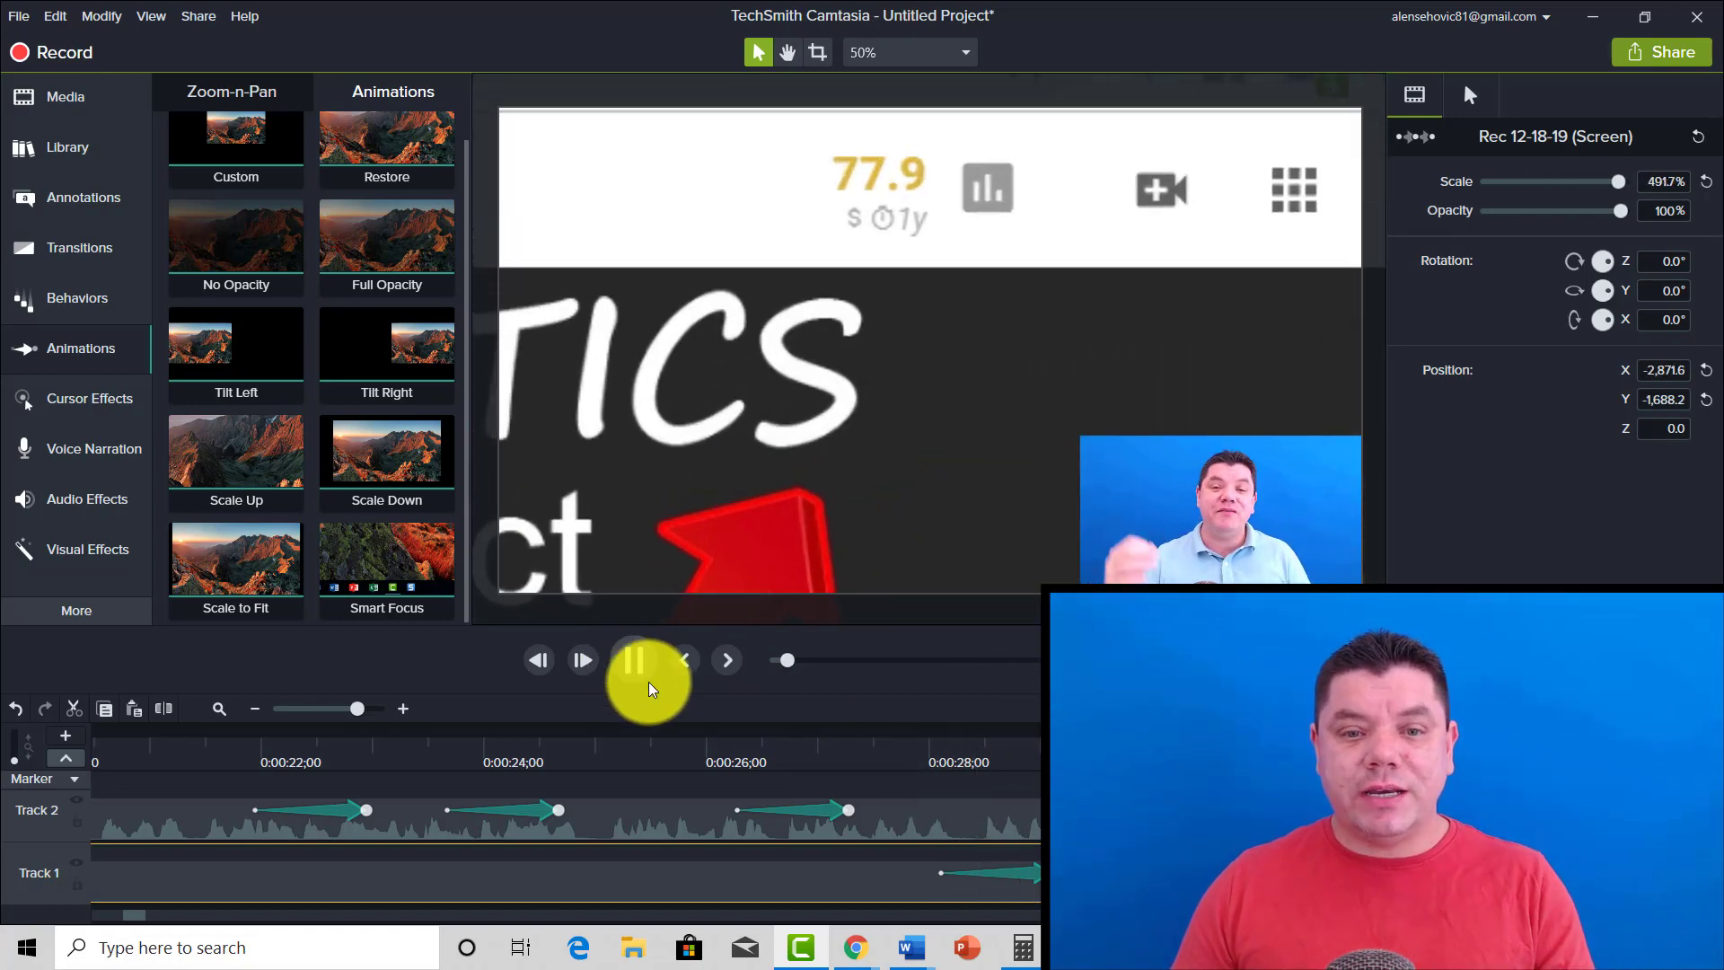
left_click(638, 666)
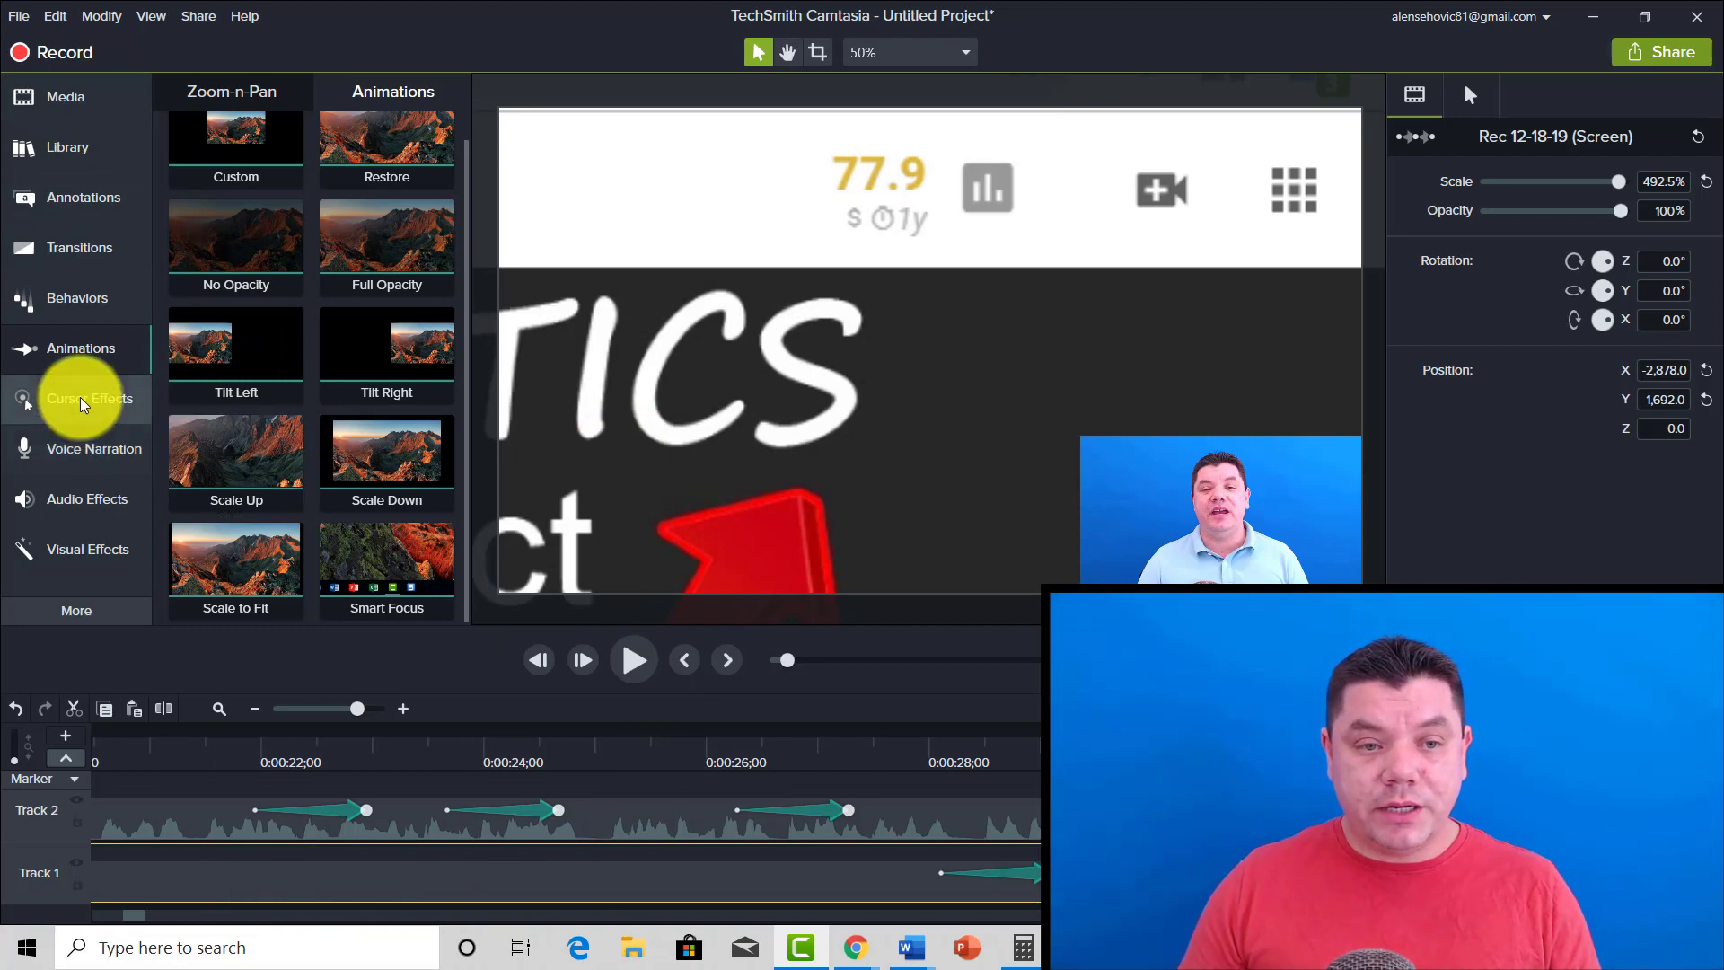
Apply the Cursor Highlight effect to the screen recording on Track 1.
left_click(126, 393)
left_click_drag(240, 205, 887, 875)
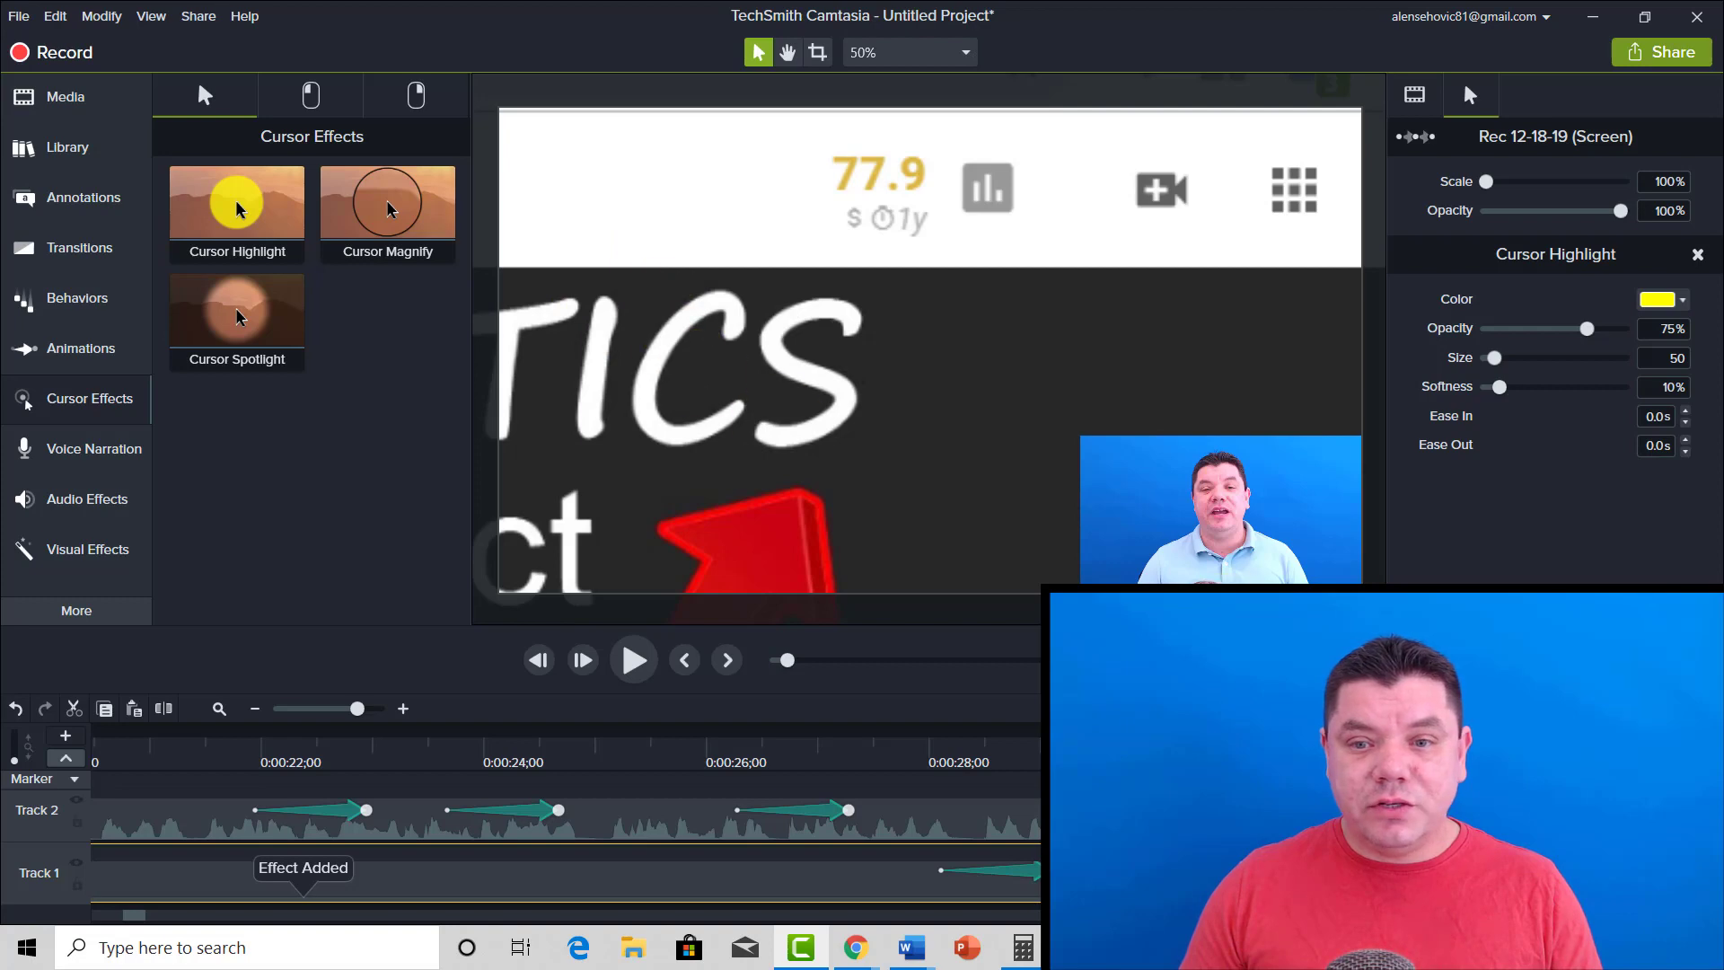
At 0:00:28;01, set the Cursor Highlight's color to green #00FF60, its size to 61 and its softness to 9%.
left_click_drag(984, 756, 935, 760)
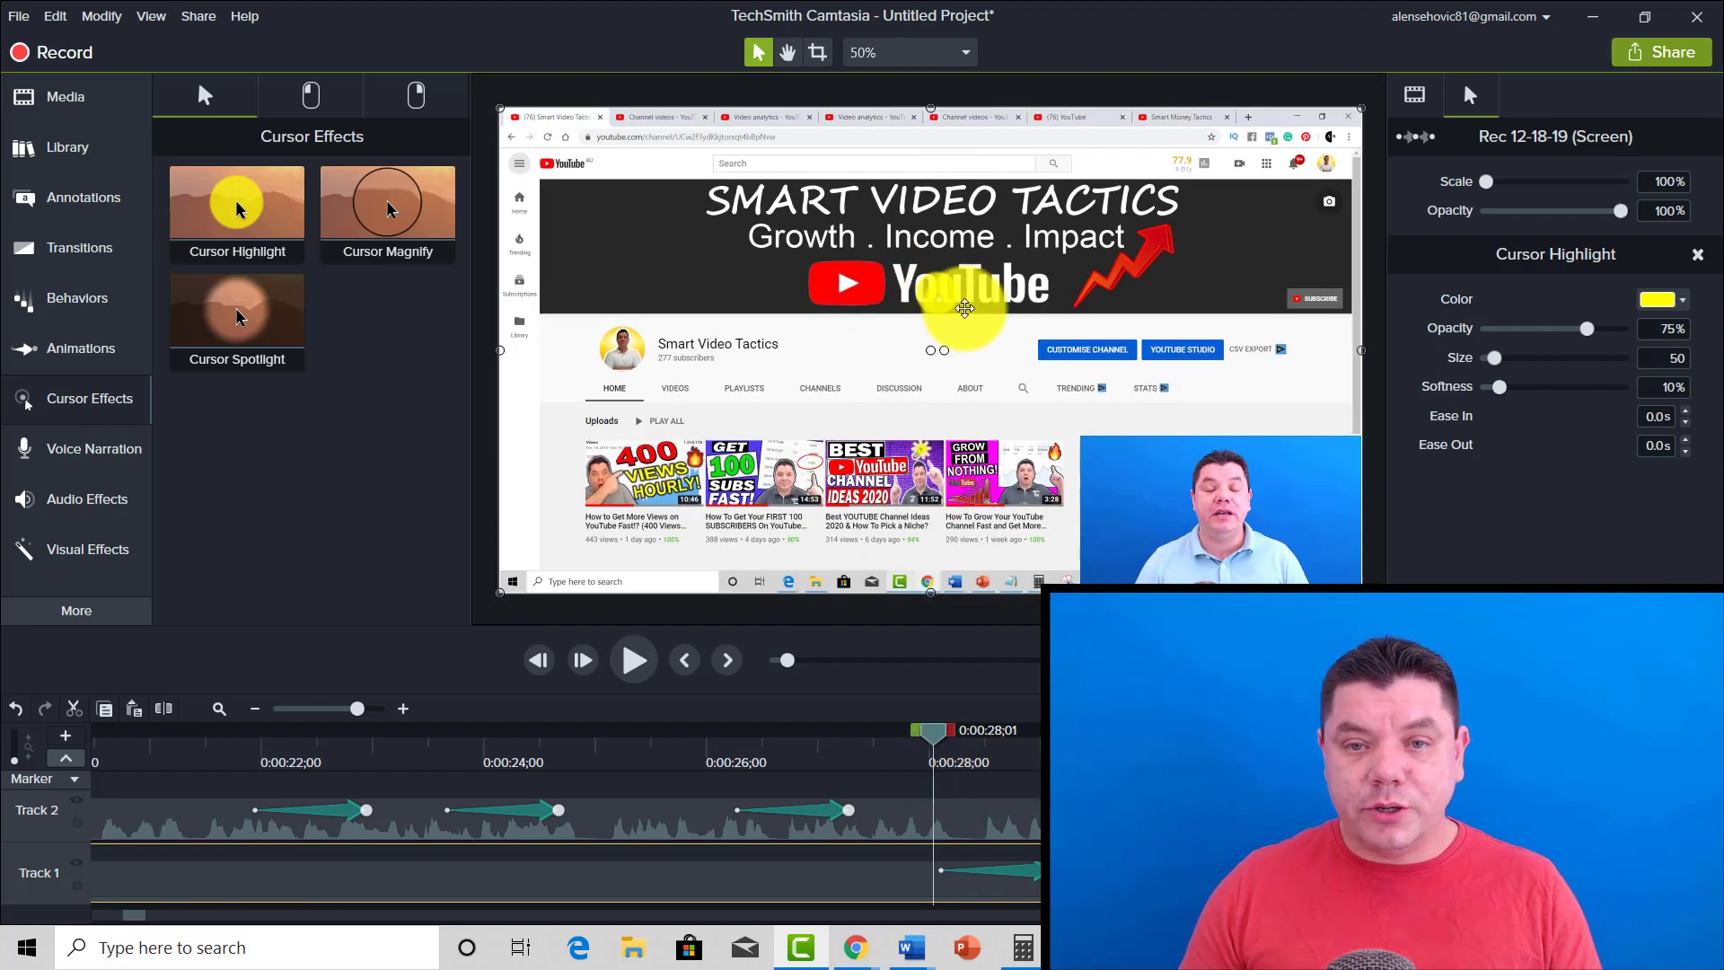
left_click(1672, 300)
left_click(1683, 426)
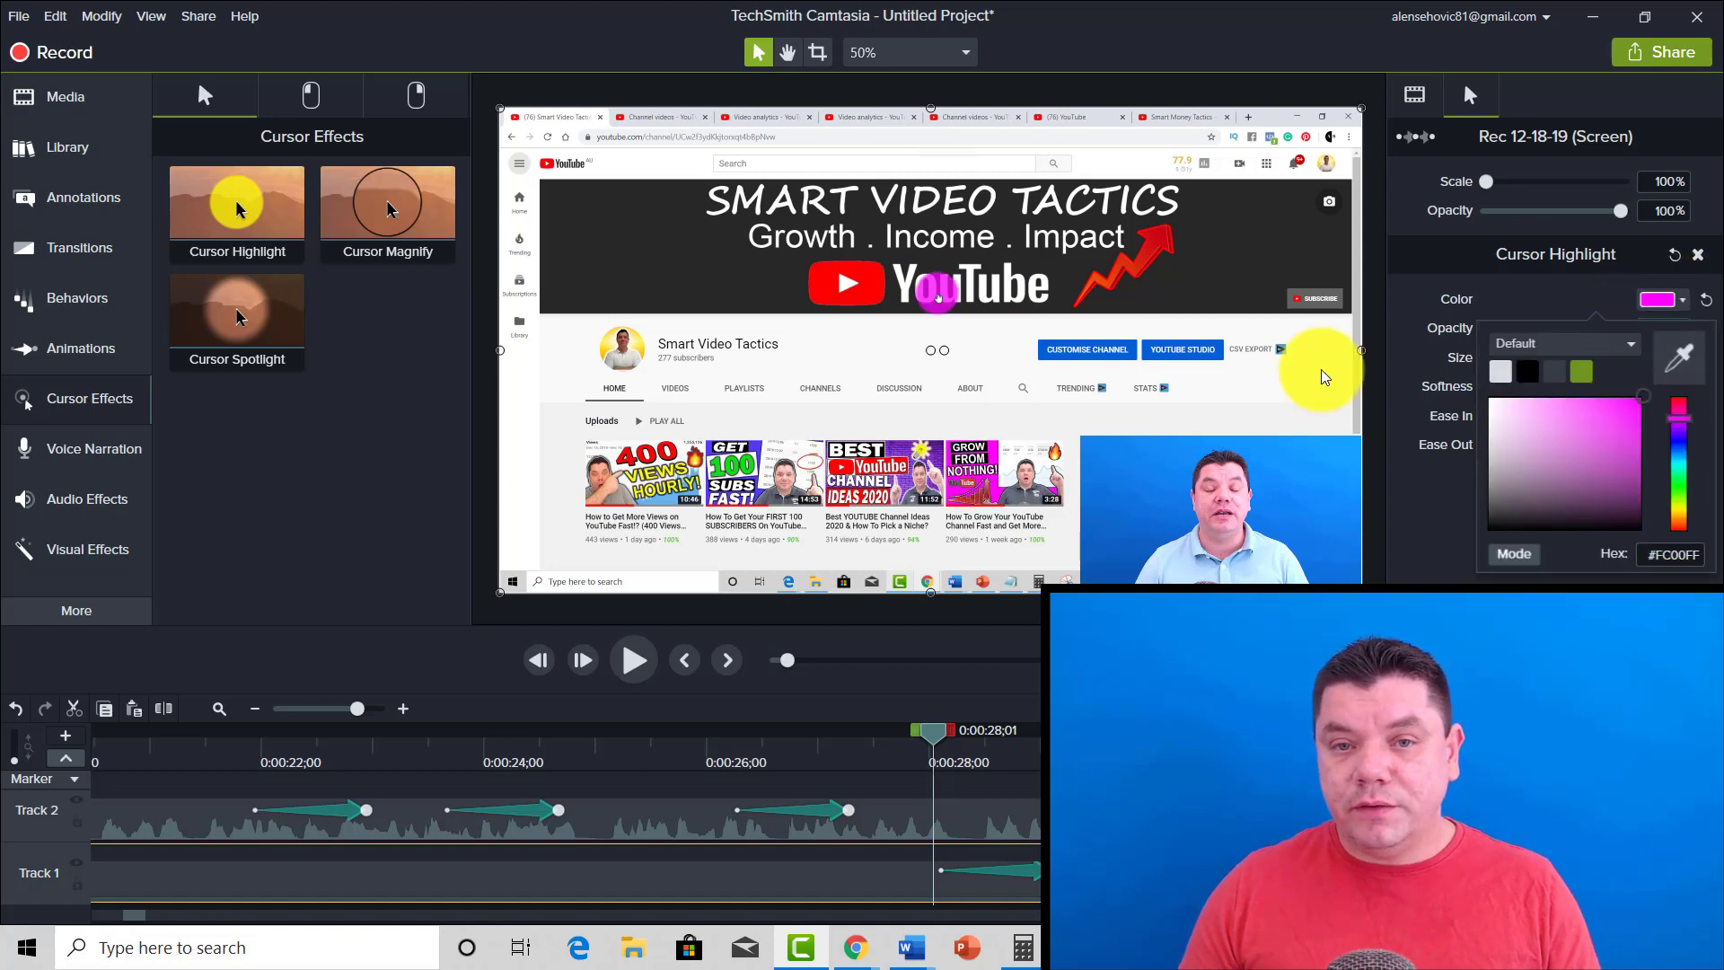
left_click(1675, 449)
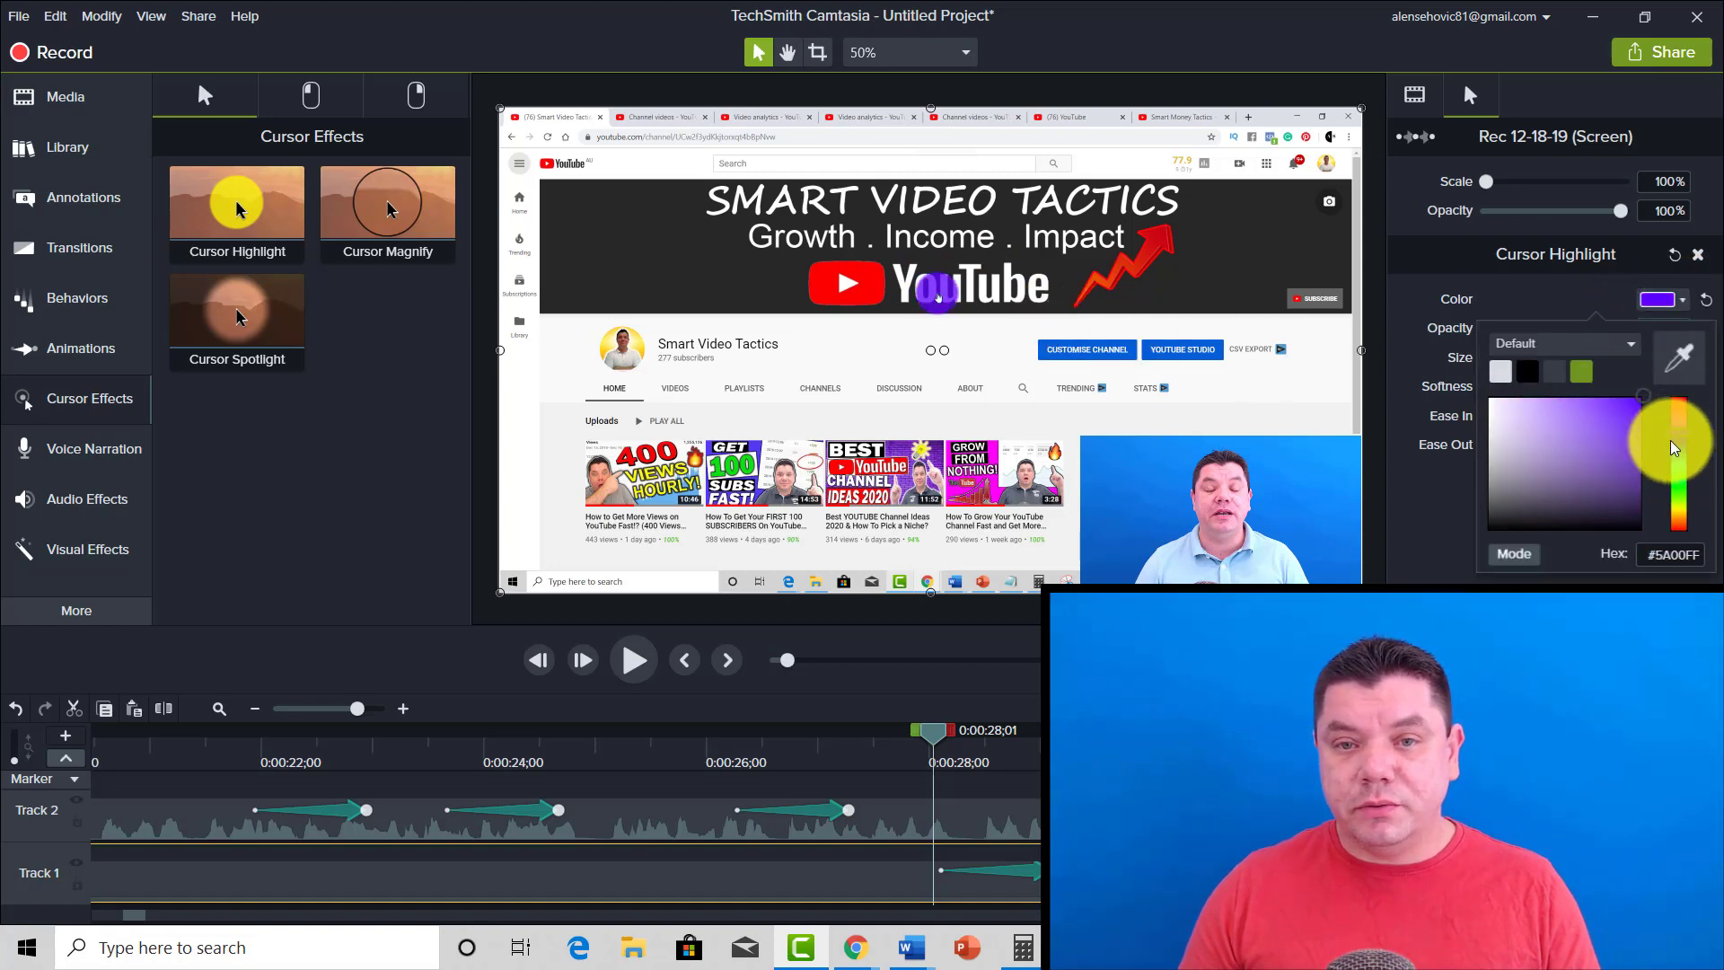
left_click(1681, 485)
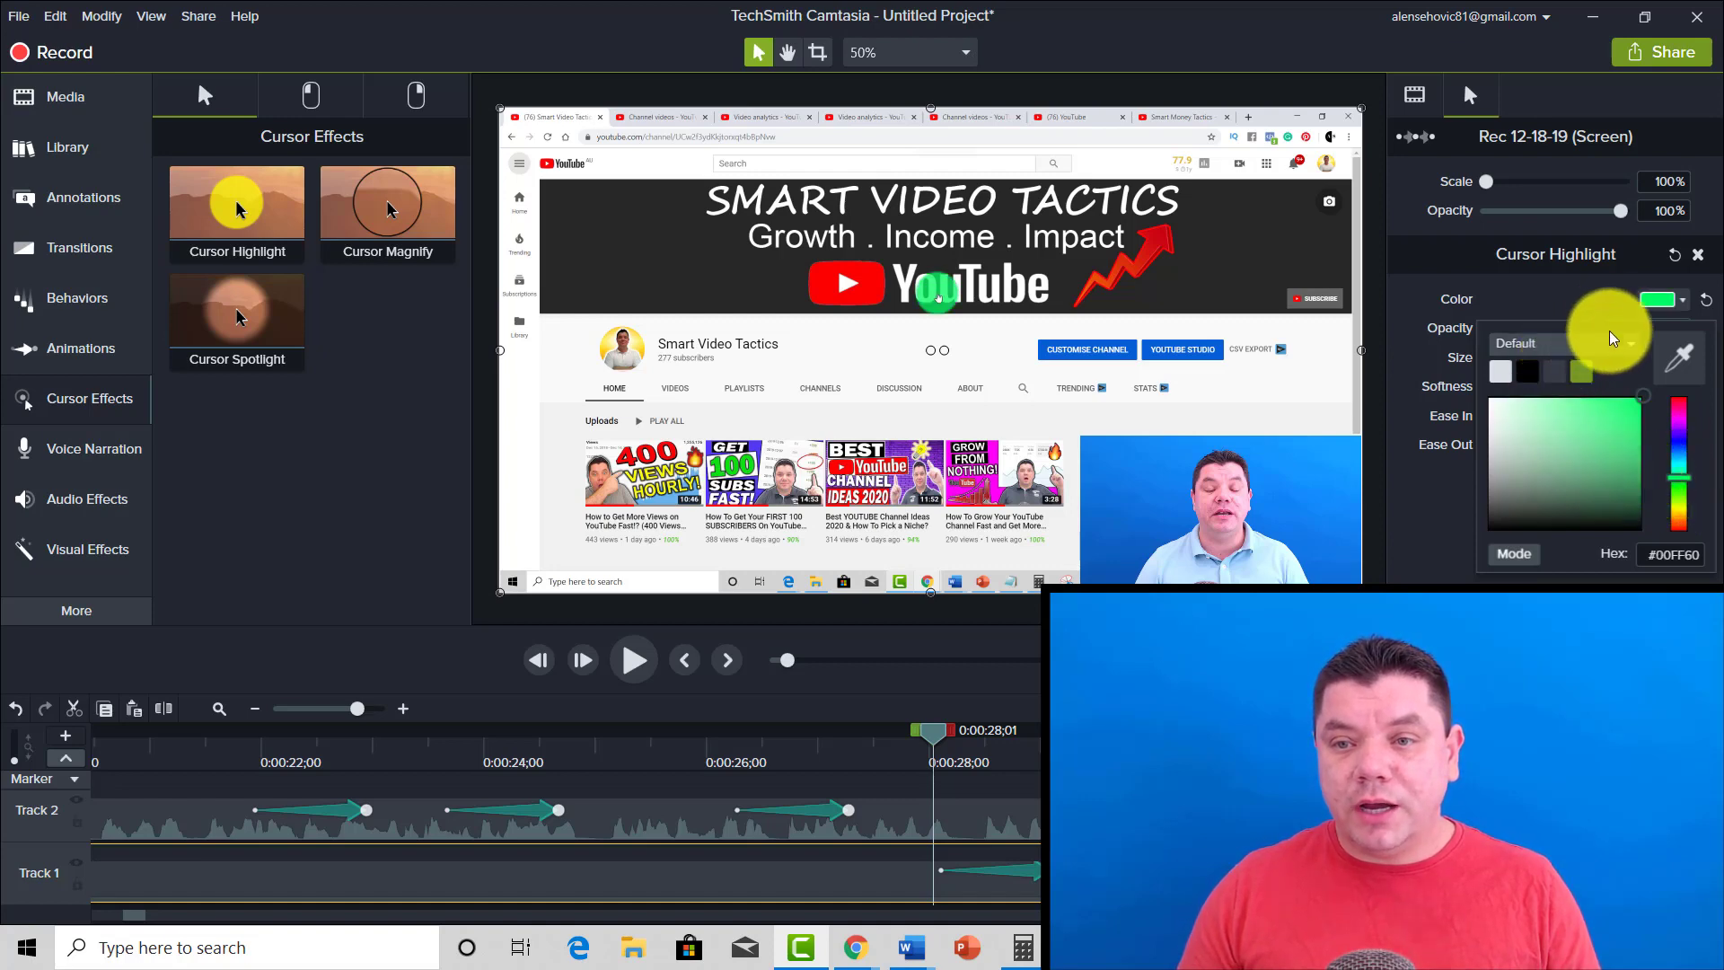
left_click(1567, 588)
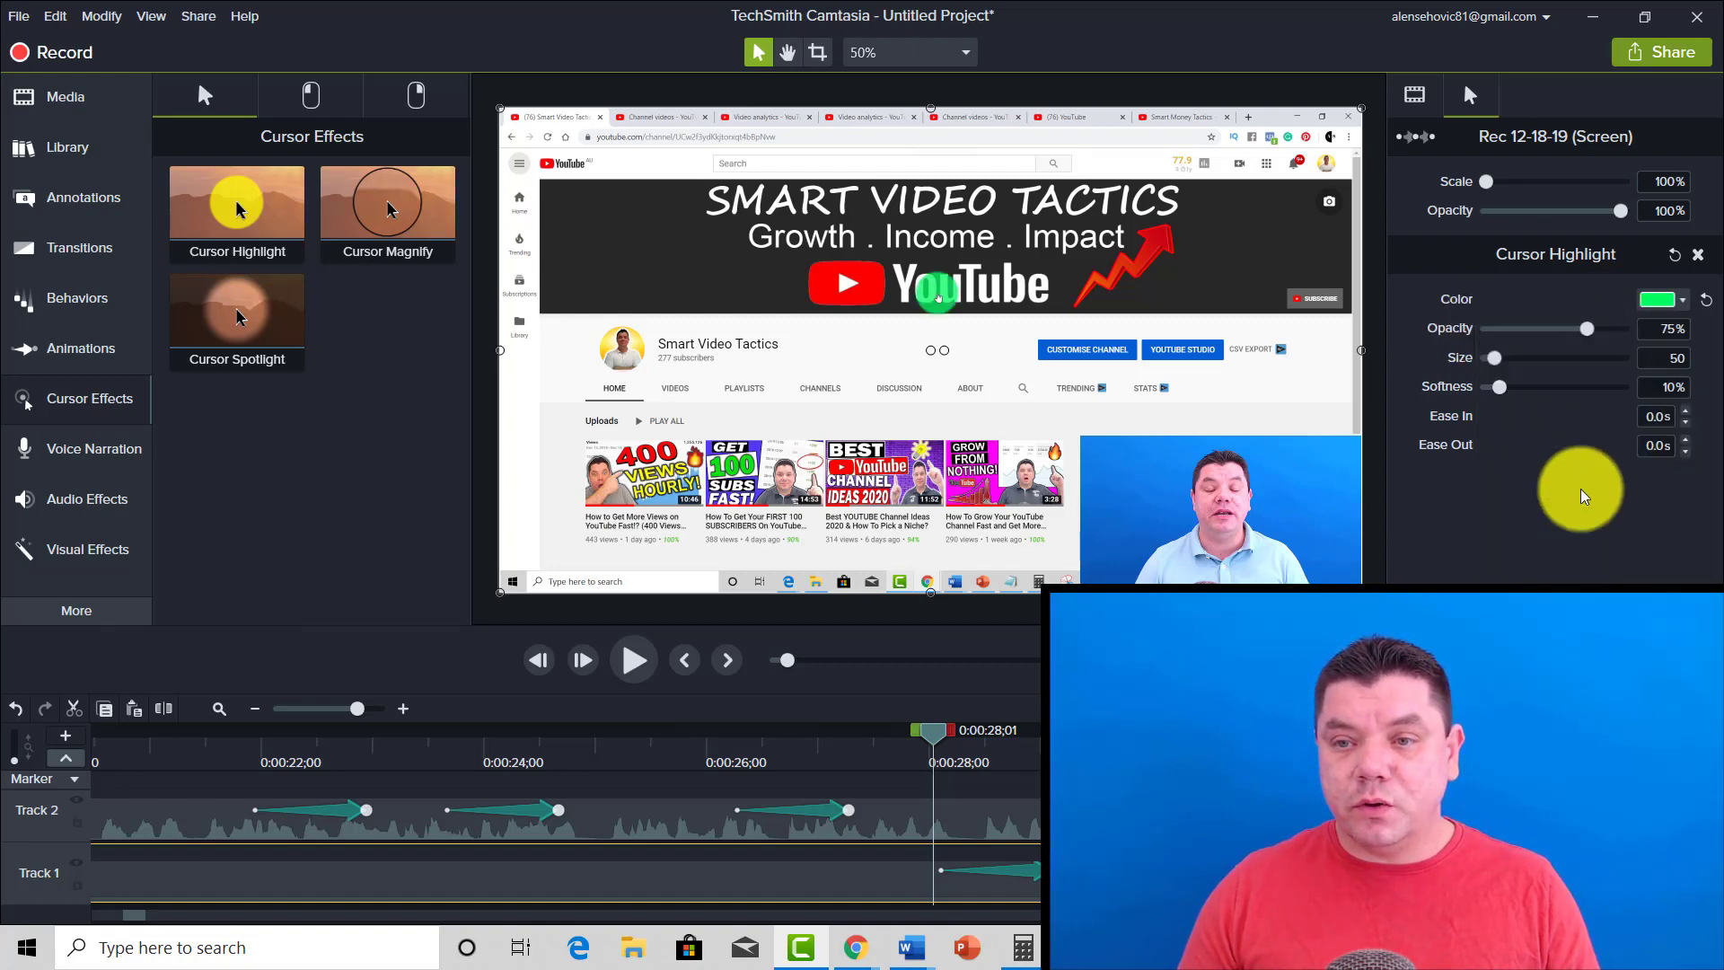
left_click_drag(1486, 361, 1502, 397)
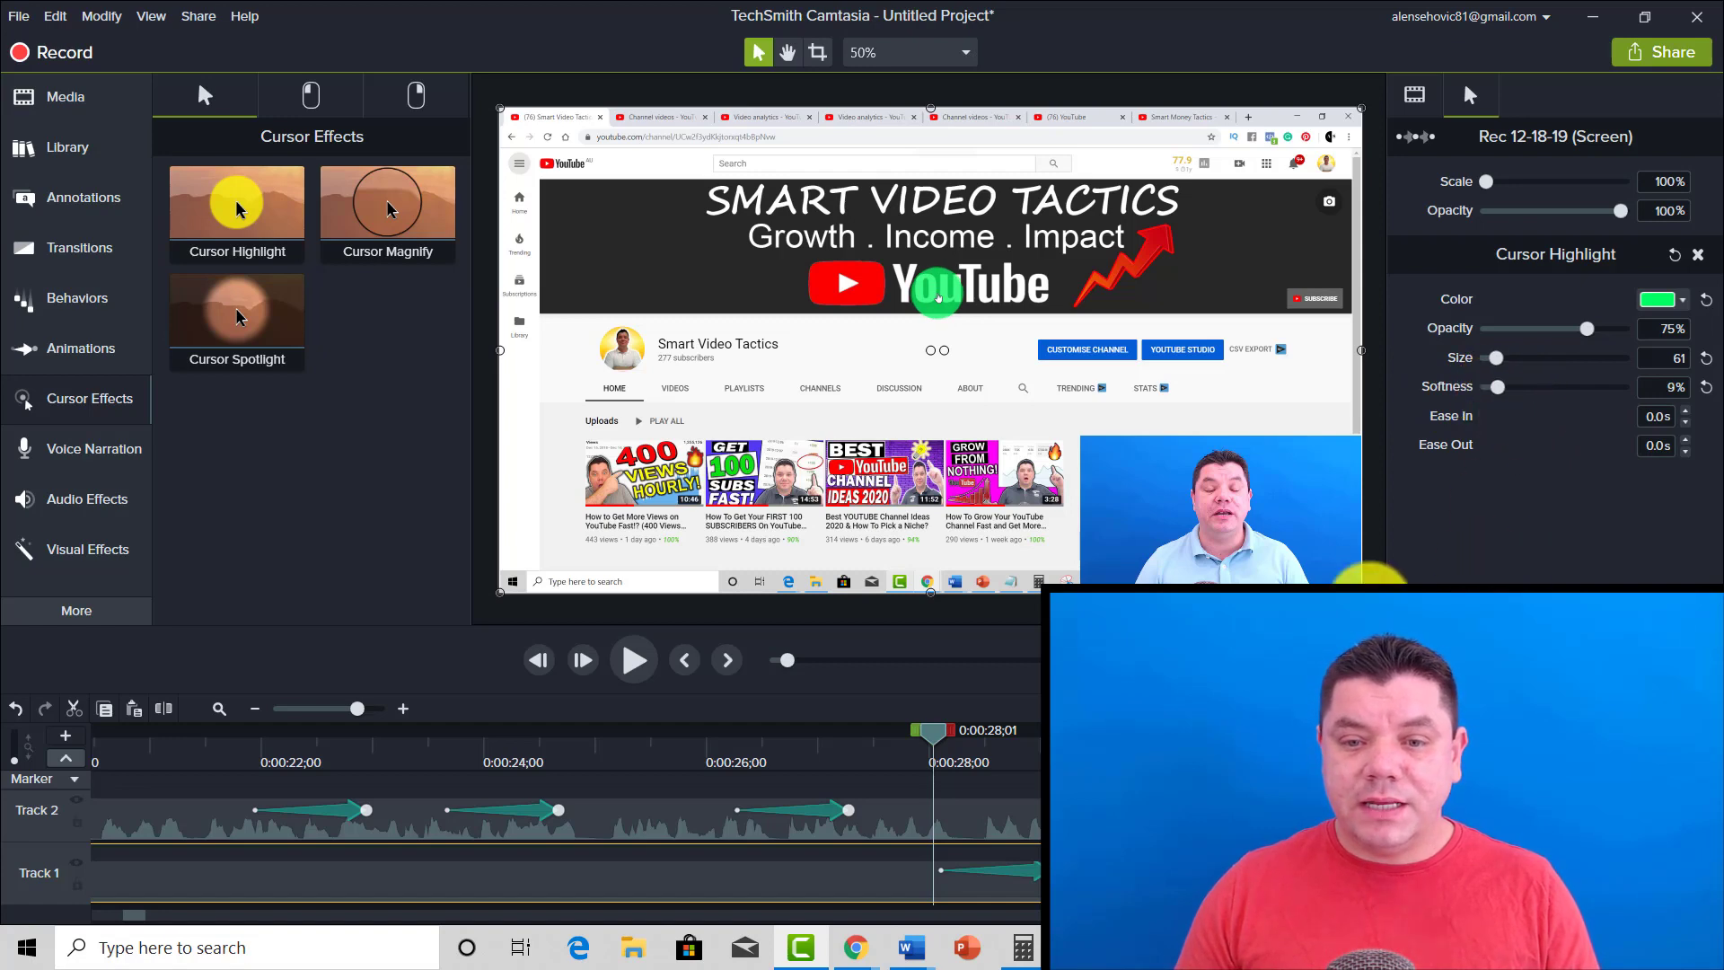
Play back the screen recording from 0:00:28;01 to check the green cursor highlight during the zoom.
left_click(639, 648)
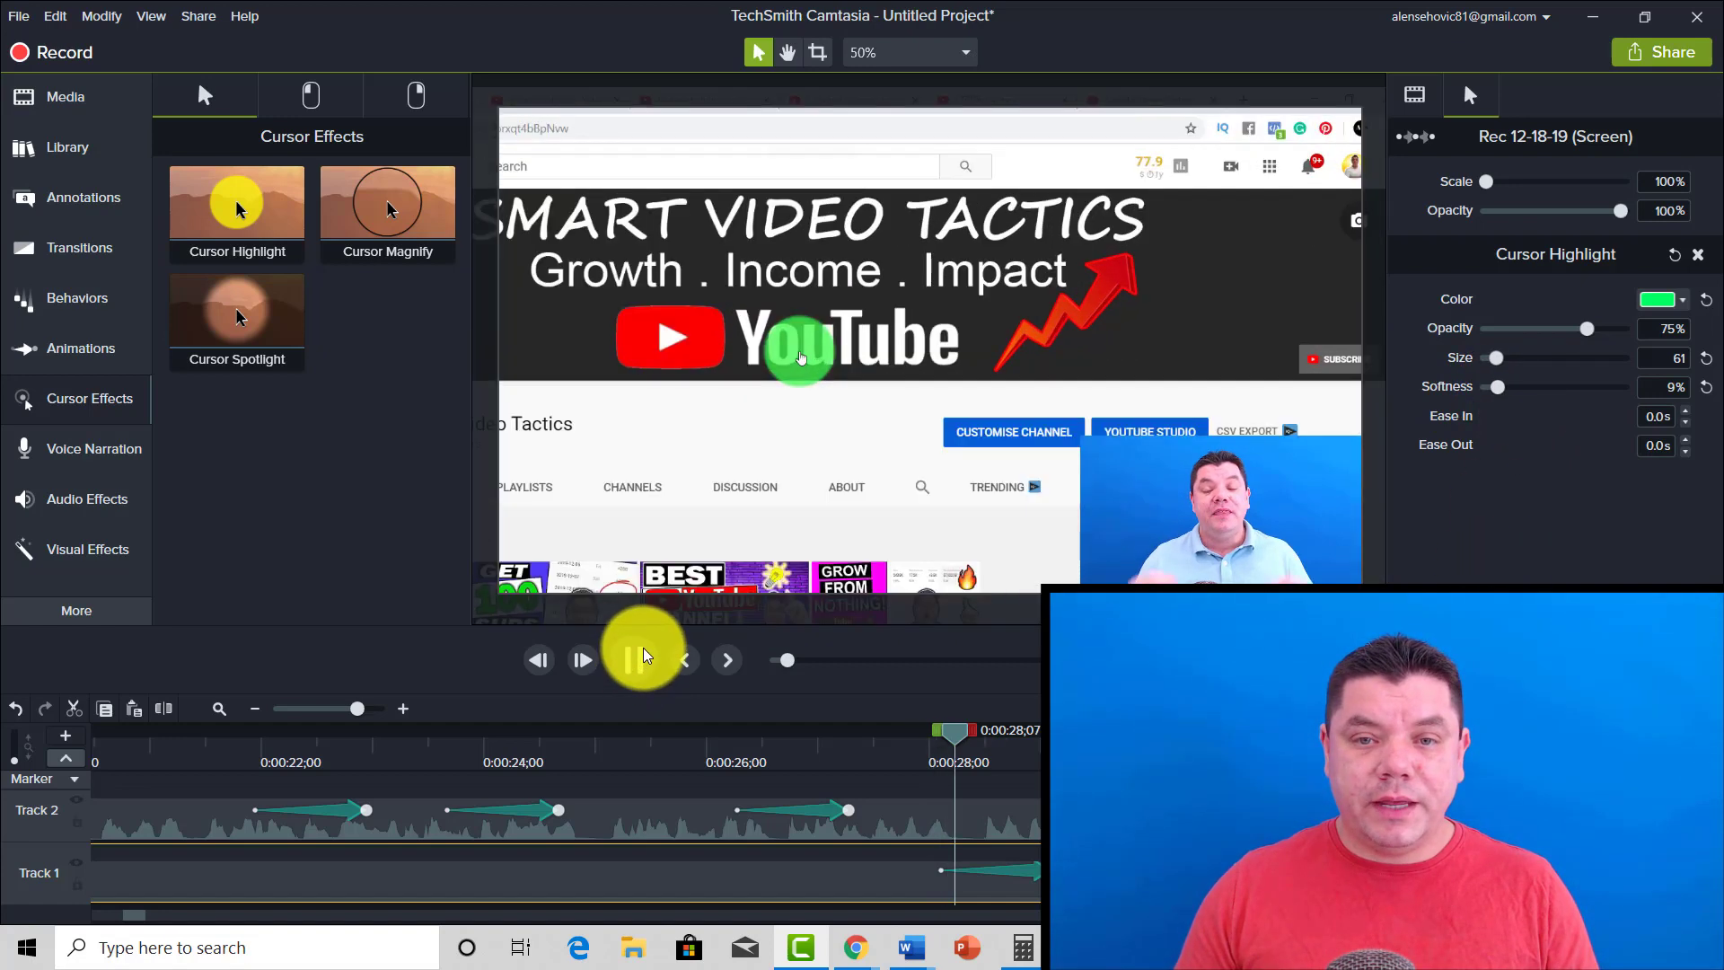
left_click(634, 660)
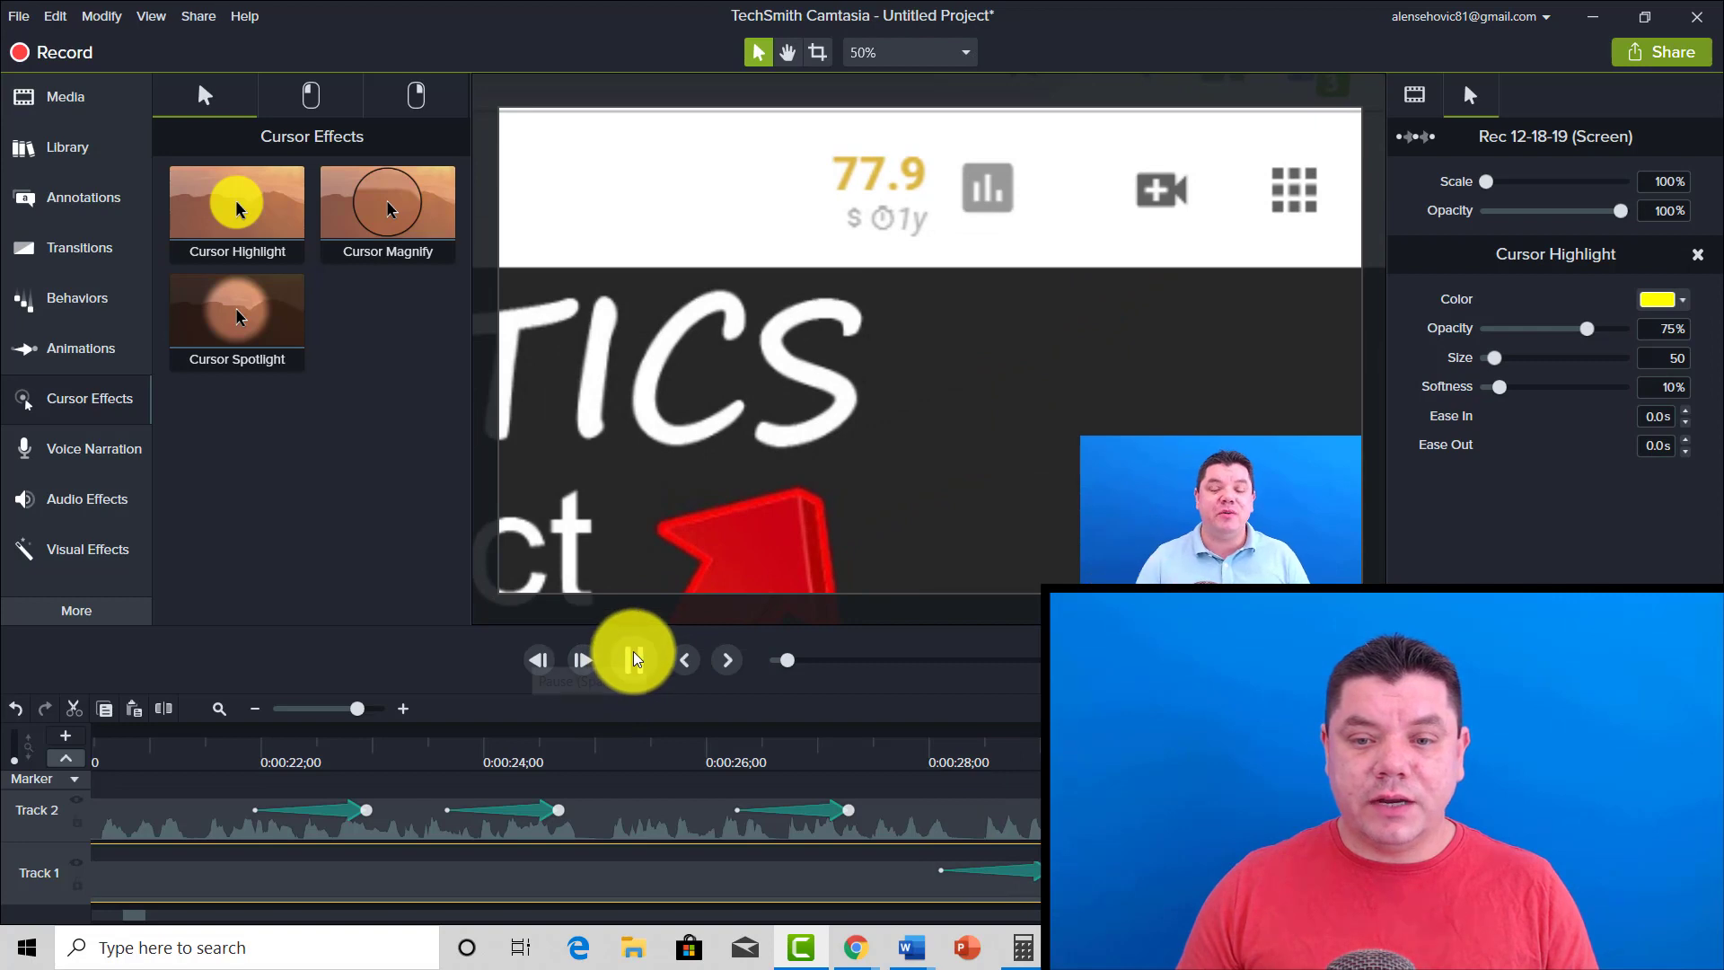
left_click(634, 660)
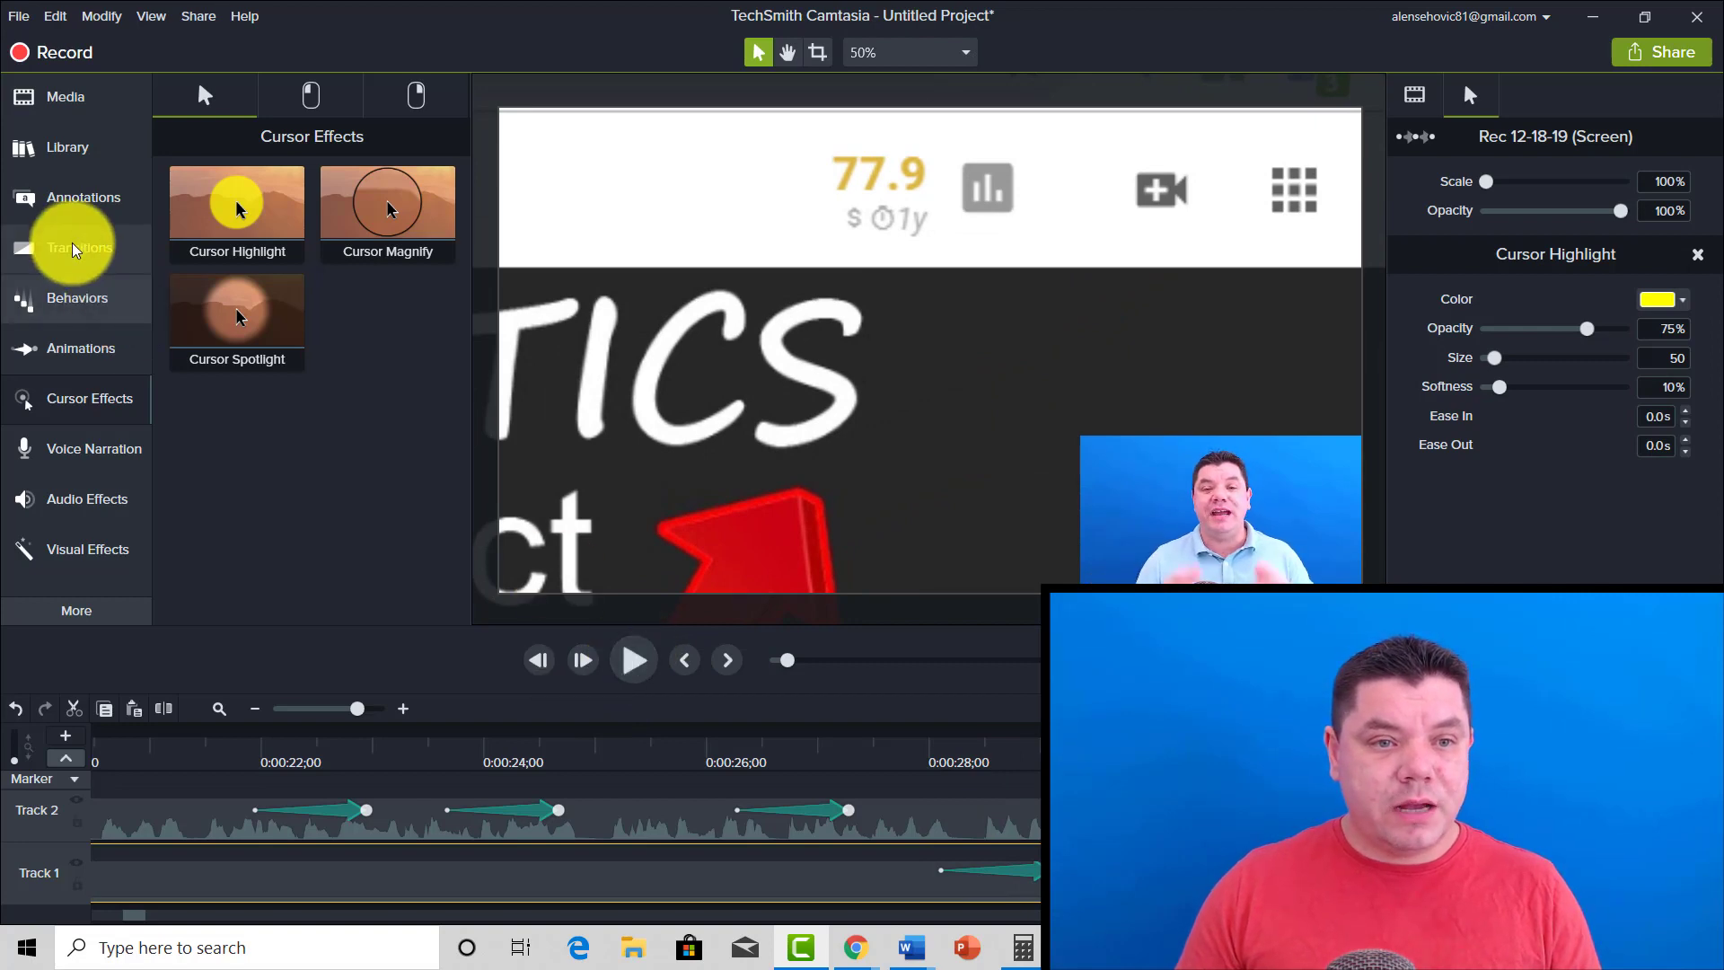
left_click(70, 208)
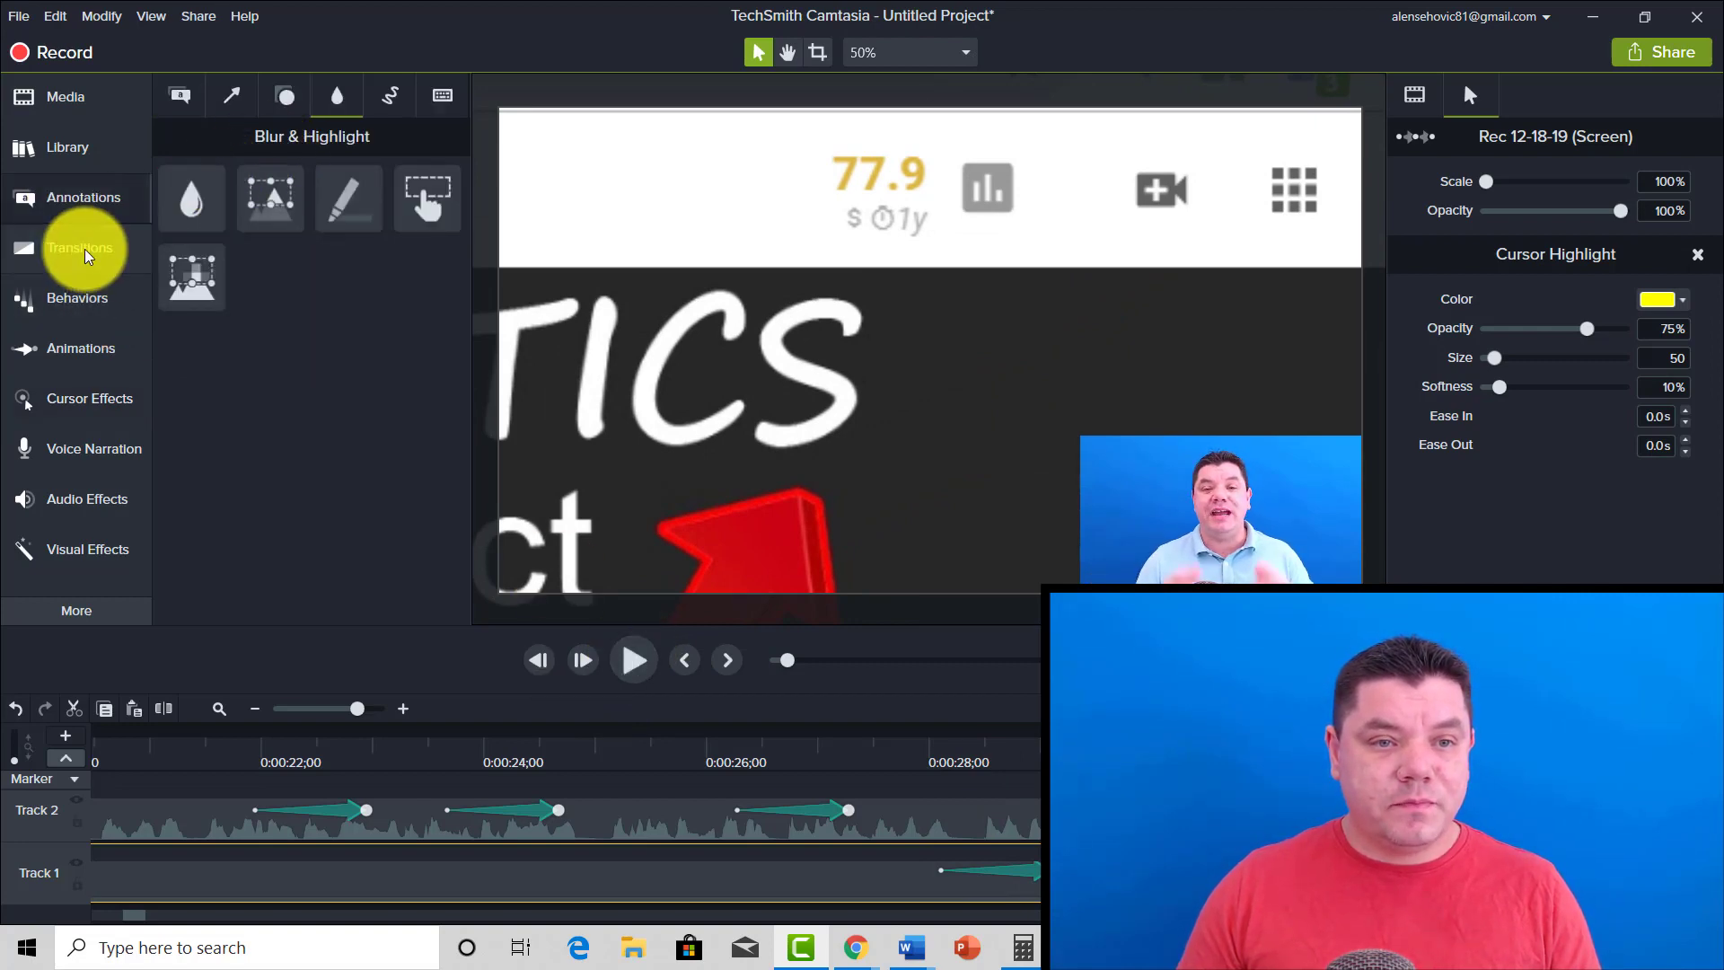
left_click(85, 246)
left_click(83, 349)
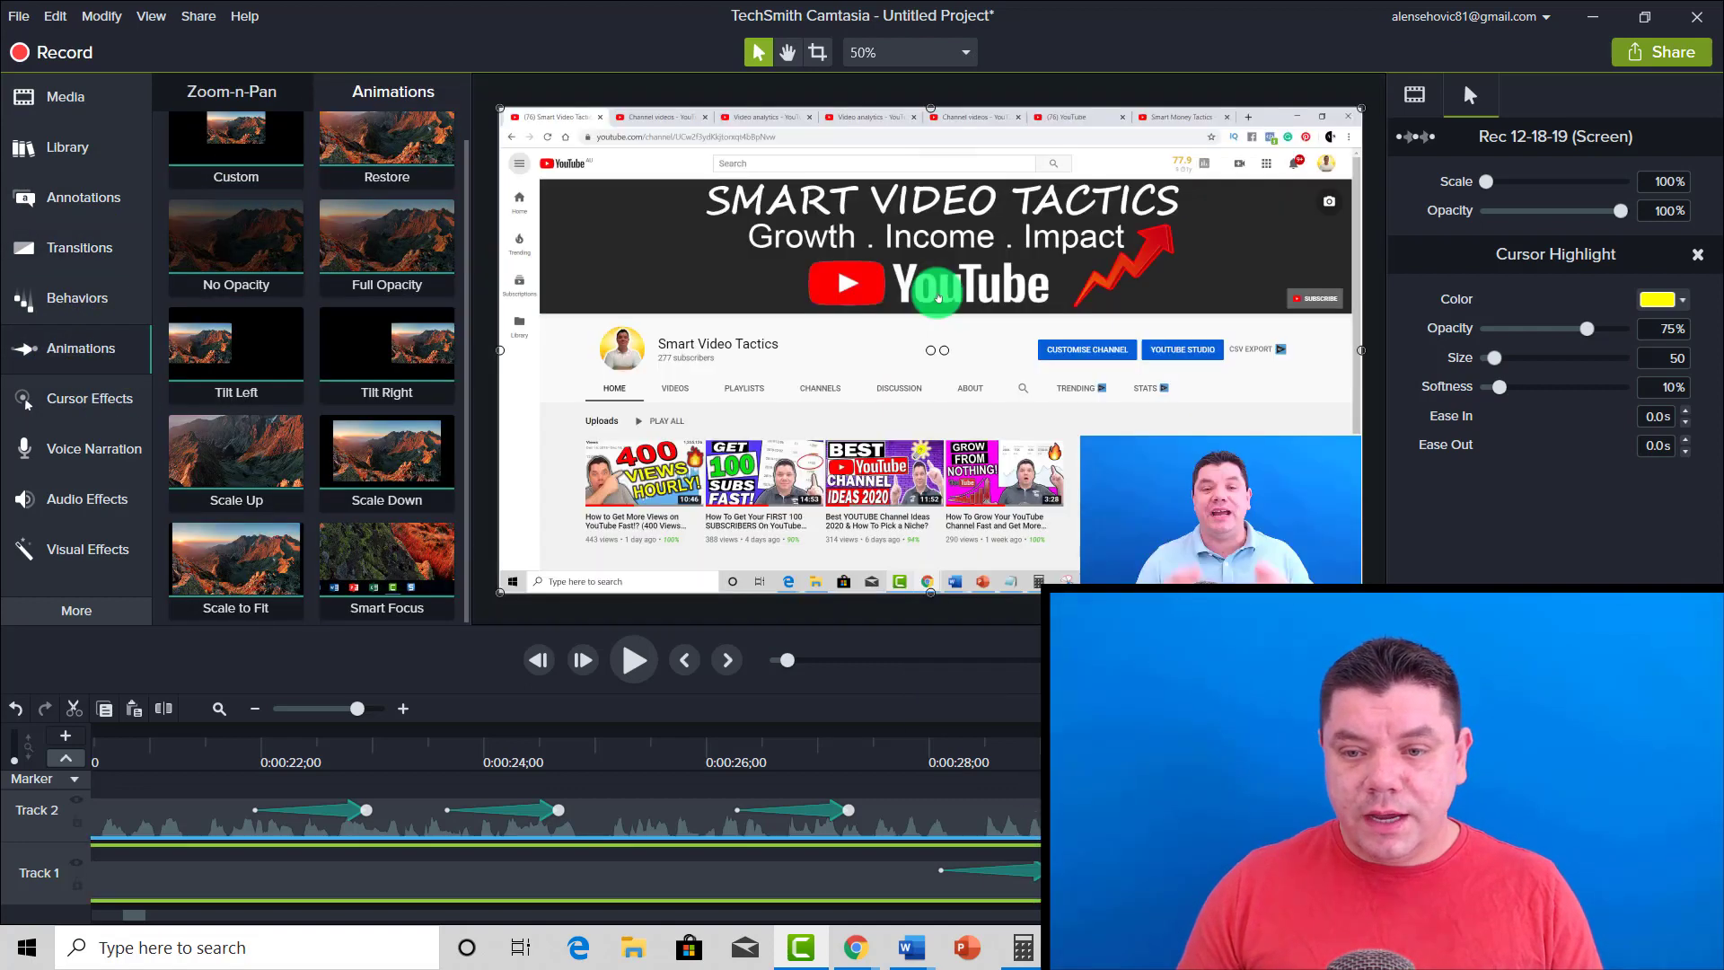
left_click(637, 662)
left_click(636, 663)
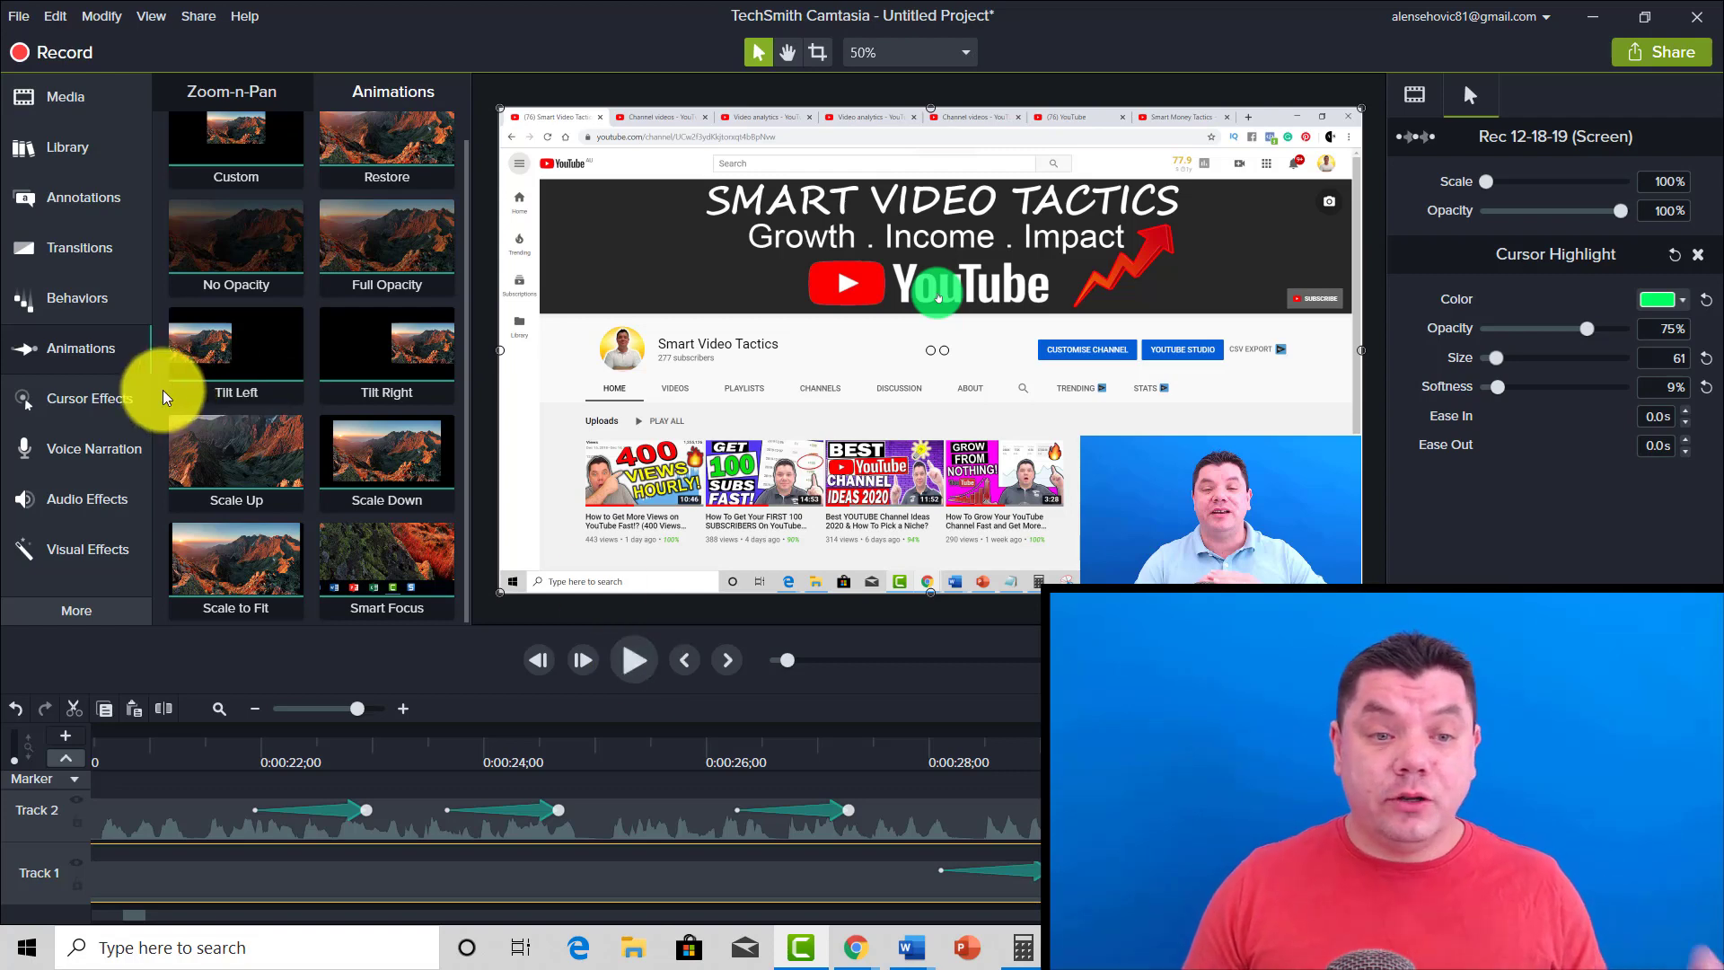
left_click(148, 356)
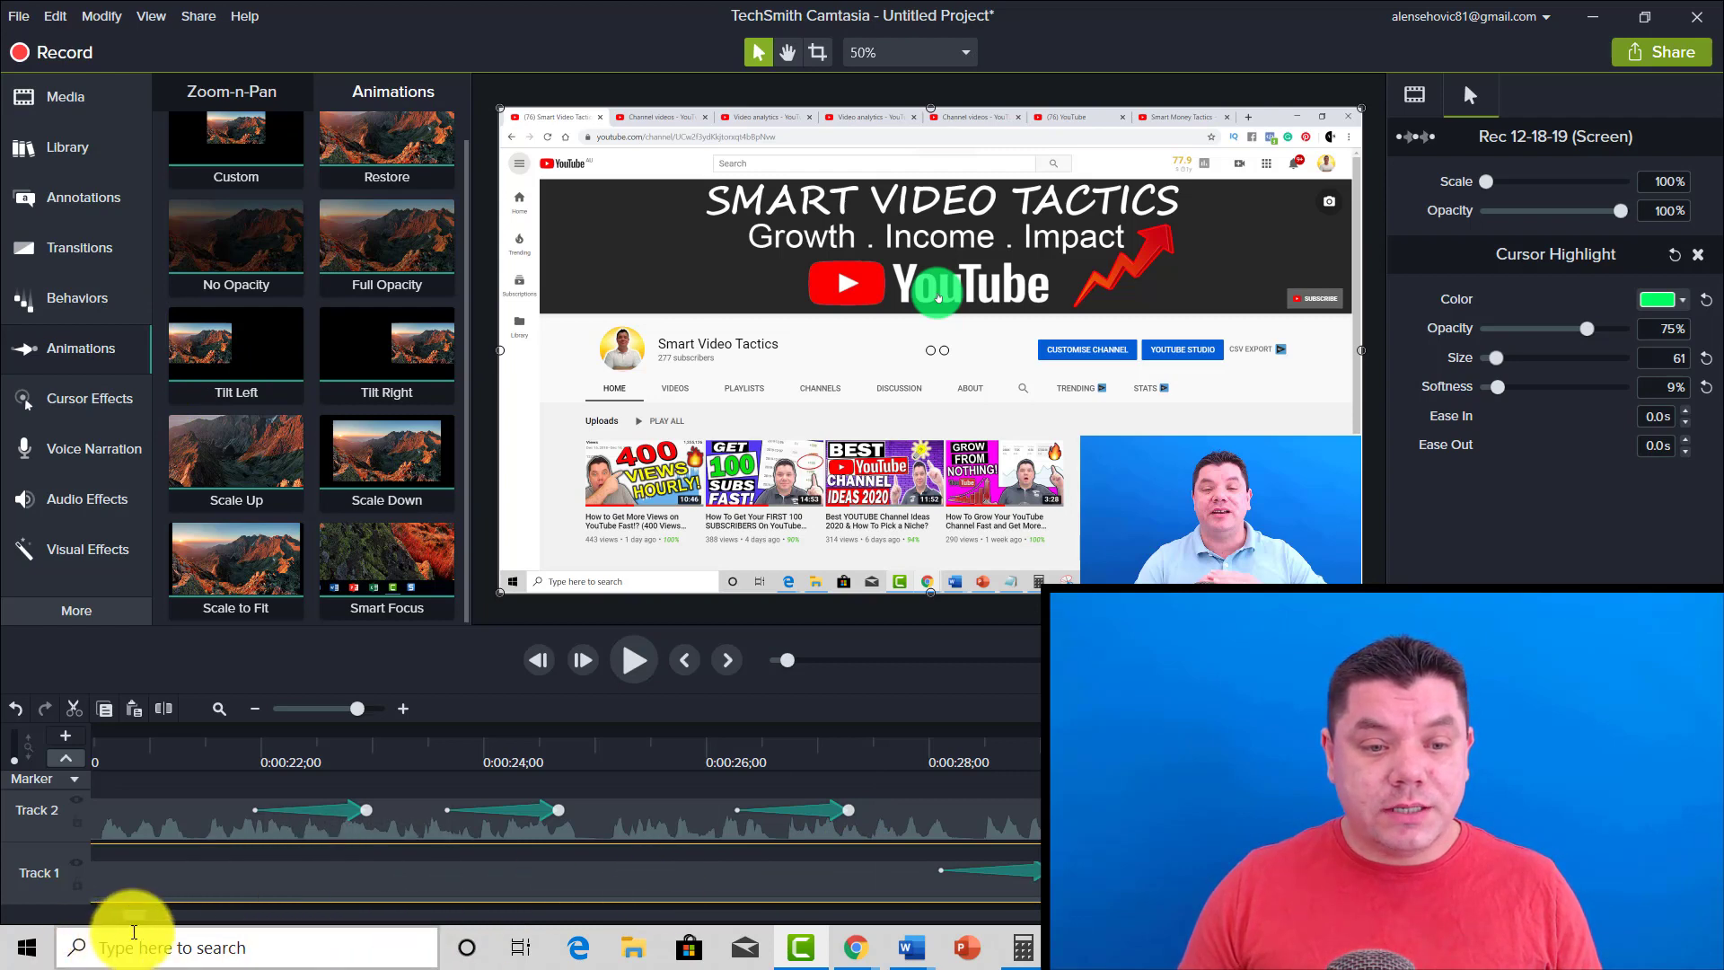
Place the playhead at 0:00:38;03, just before the flat stretch of the Track 2 waveform, and unmute the computer's speakers.
left_click_drag(139, 916, 159, 915)
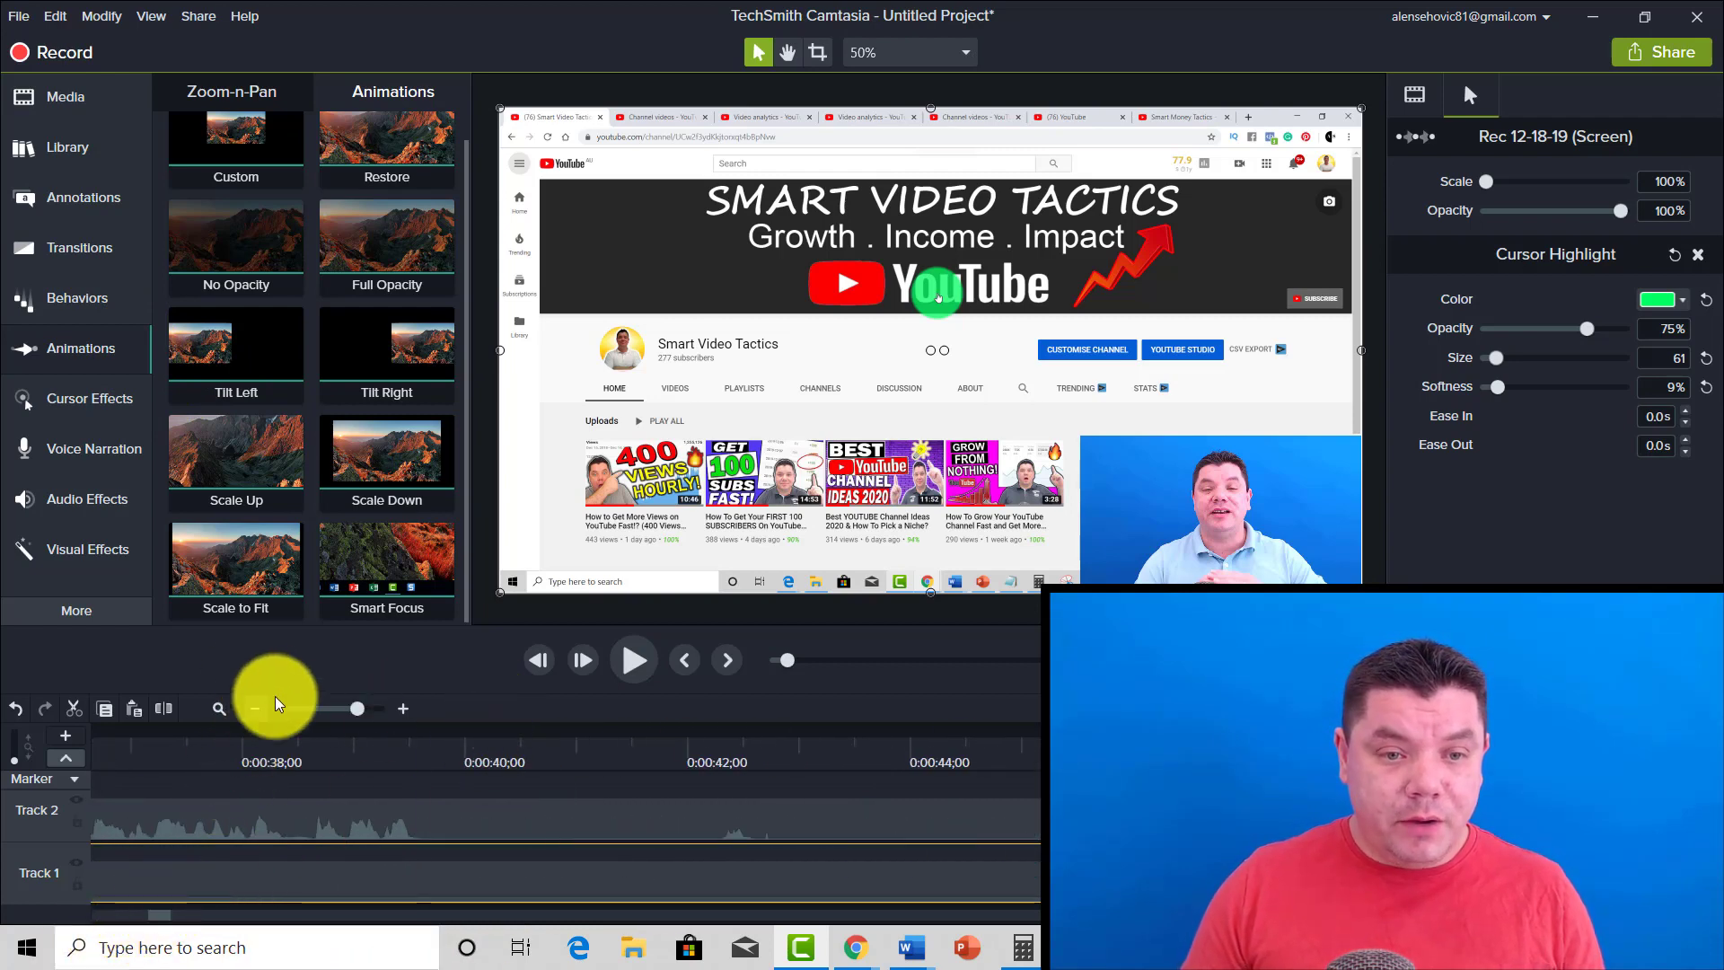
left_click(261, 733)
left_click(261, 832)
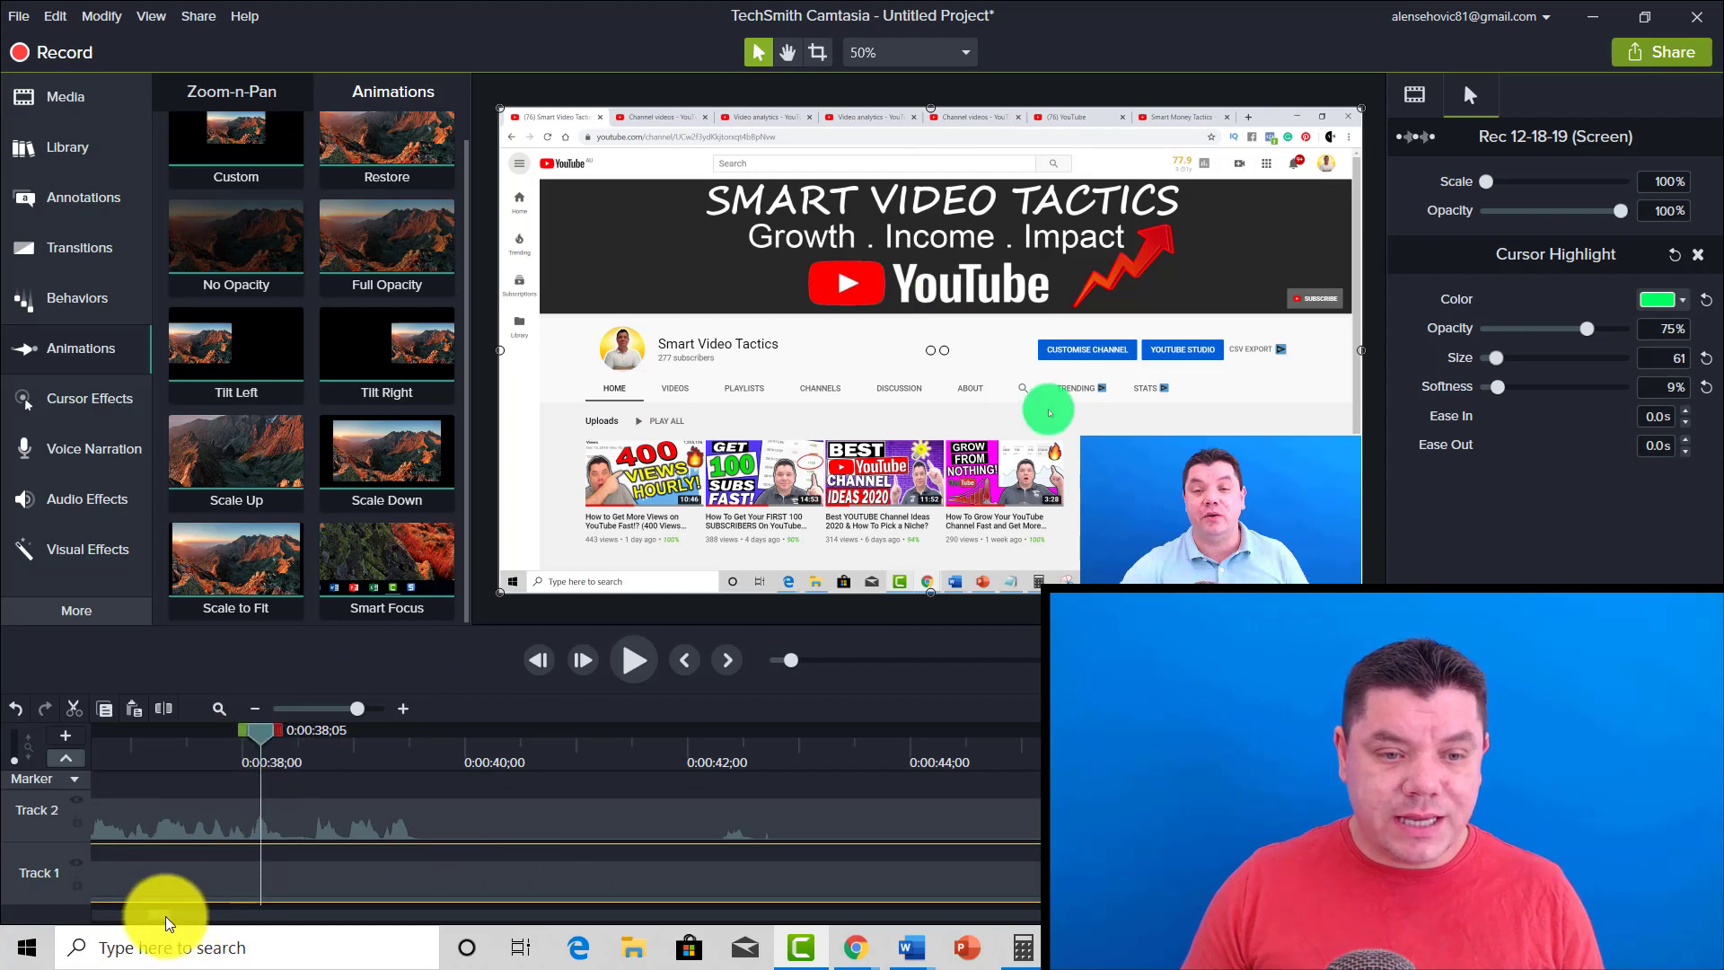
left_click_drag(166, 922, 154, 916)
left_click(576, 735)
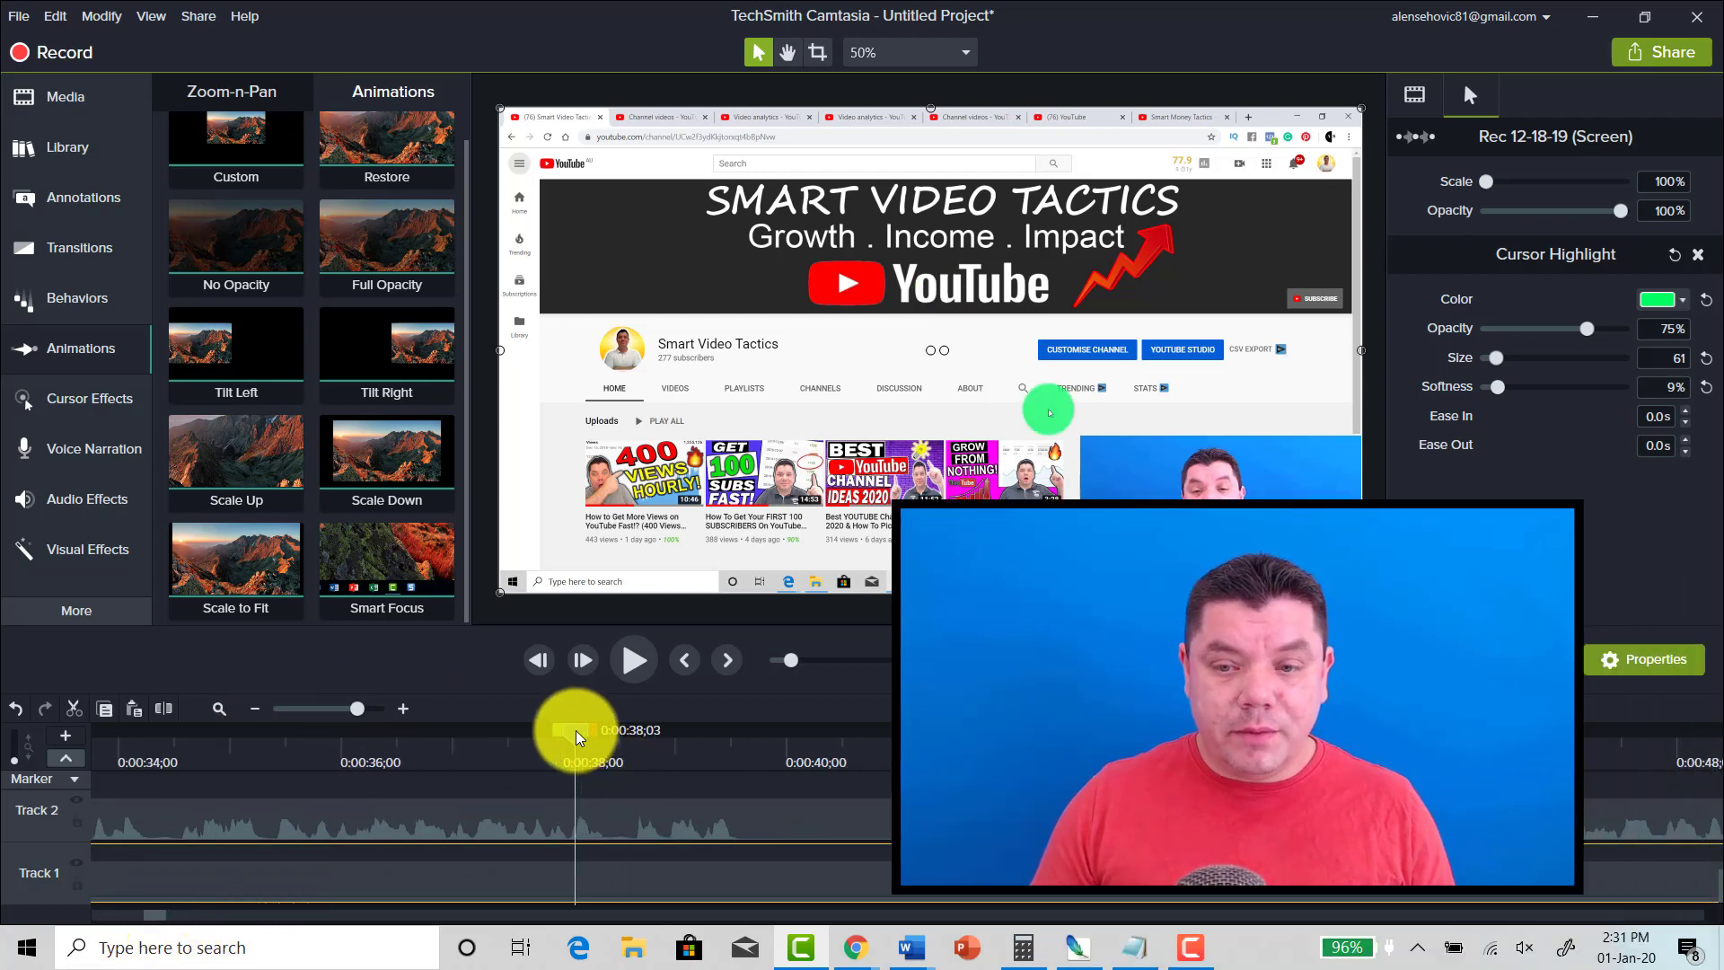
left_click(1520, 950)
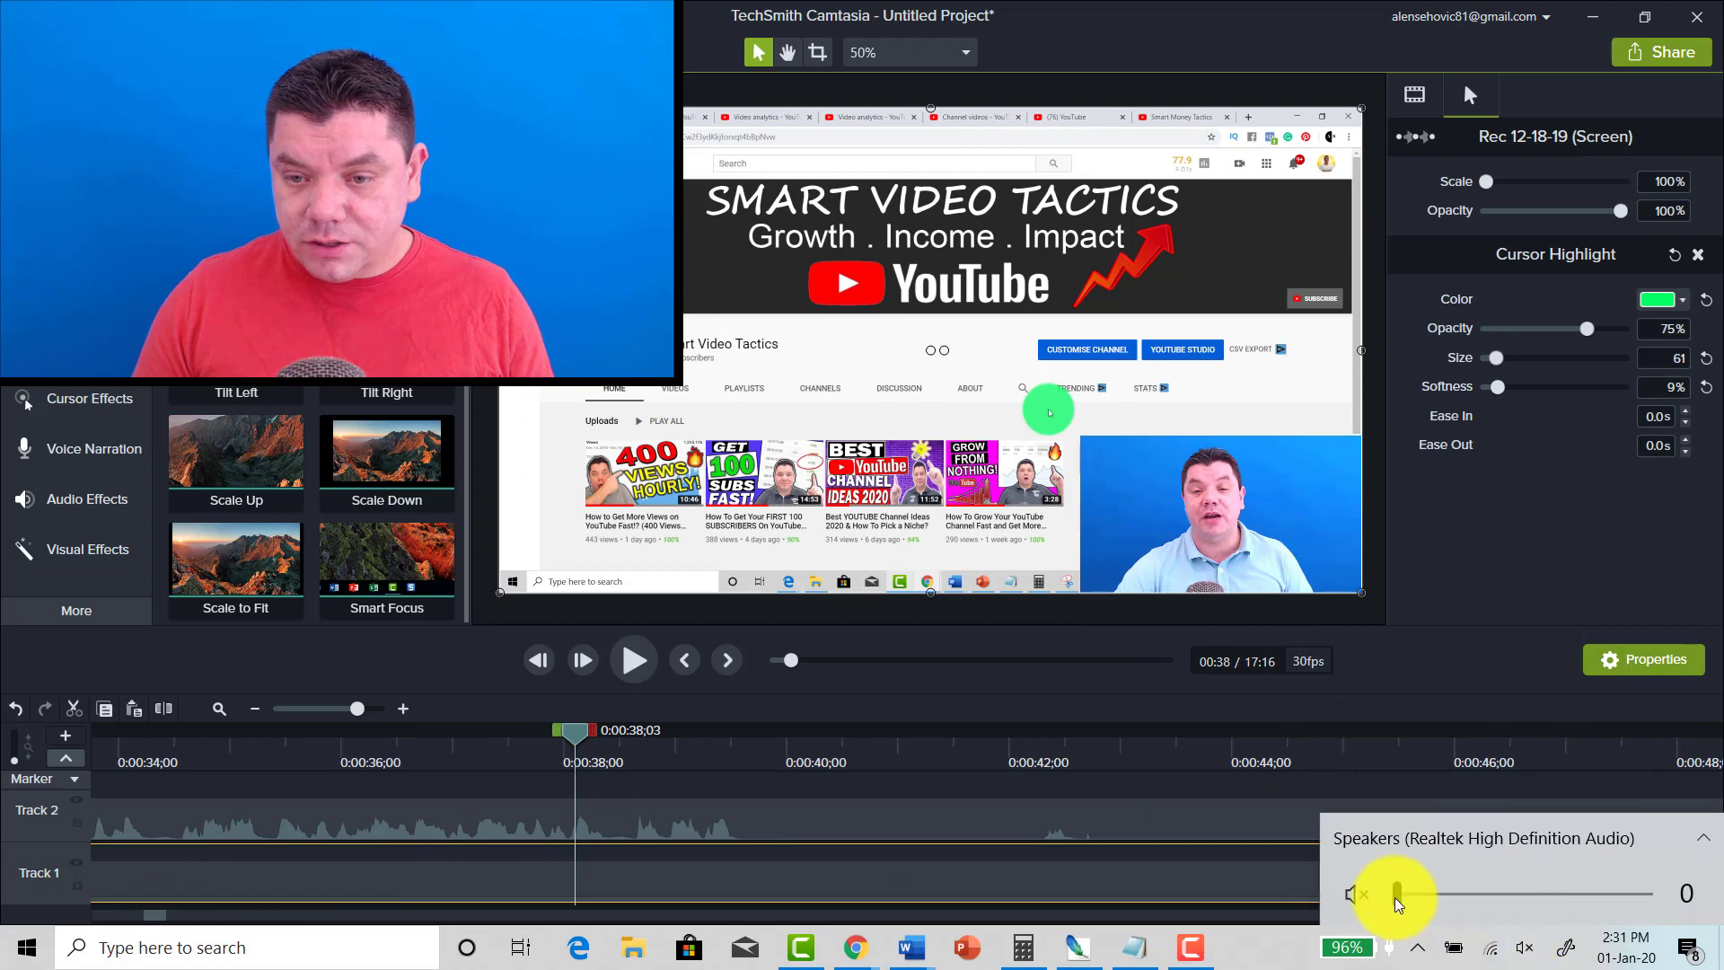
left_click(1429, 606)
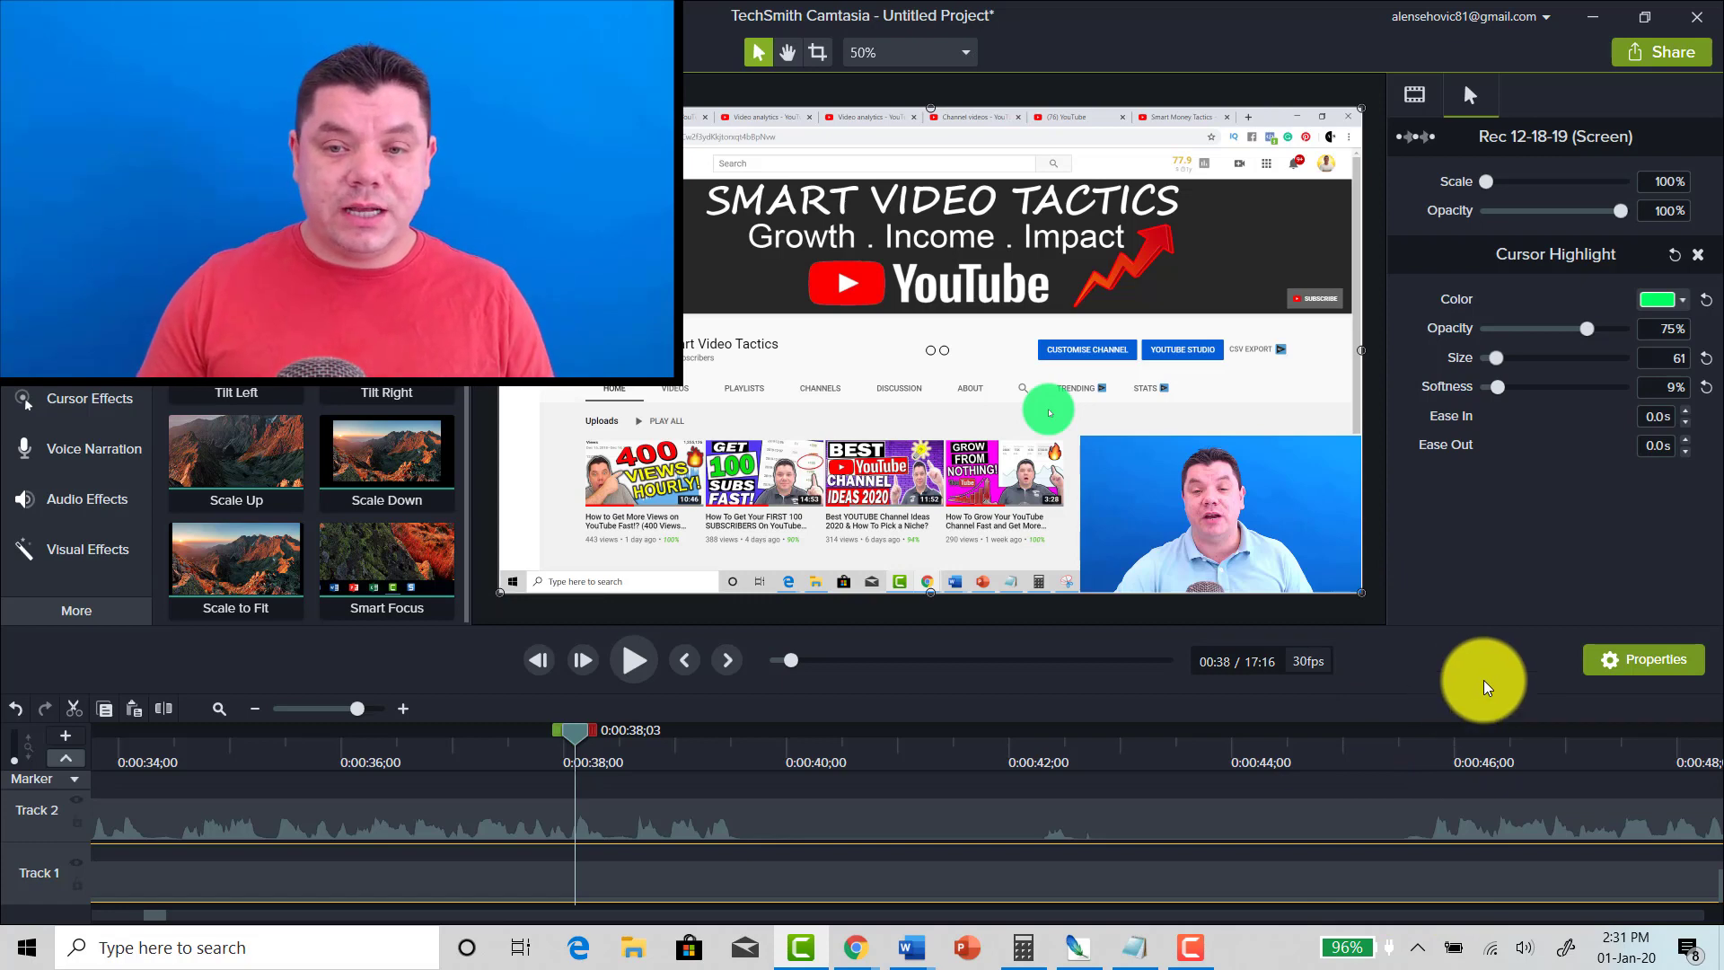
Play back the footage from 0:00:38;03 to find where the silent pause starts.
left_click(632, 665)
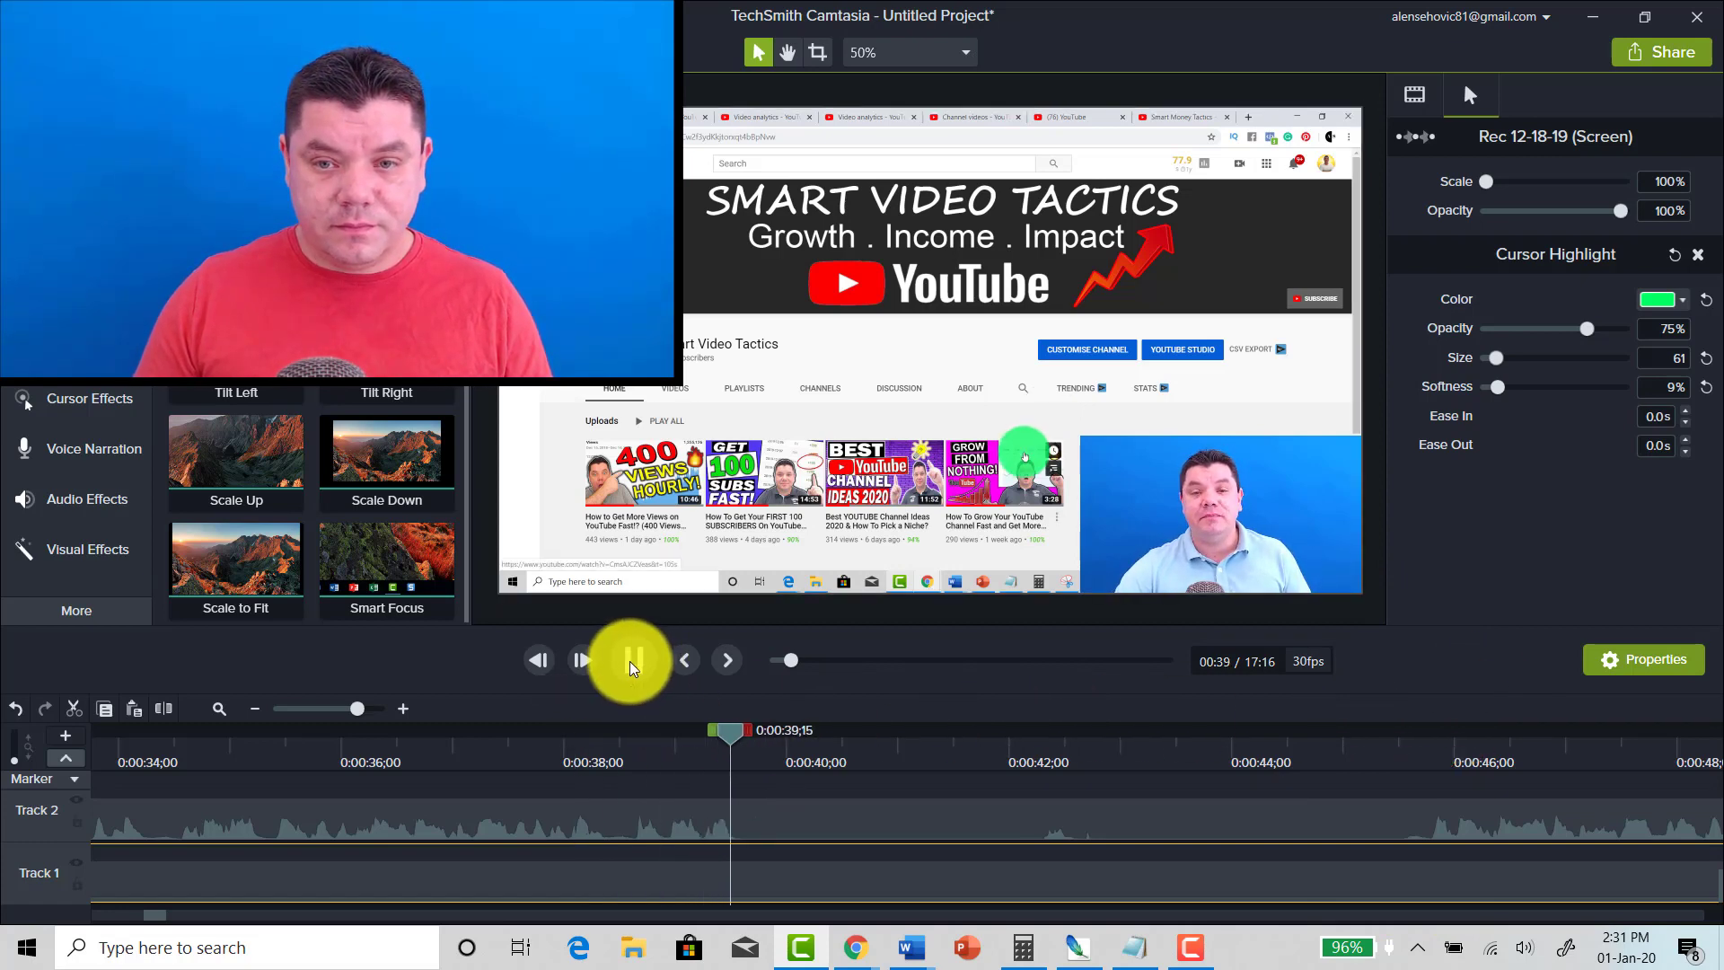
left_click(632, 664)
left_click_drag(781, 731, 575, 743)
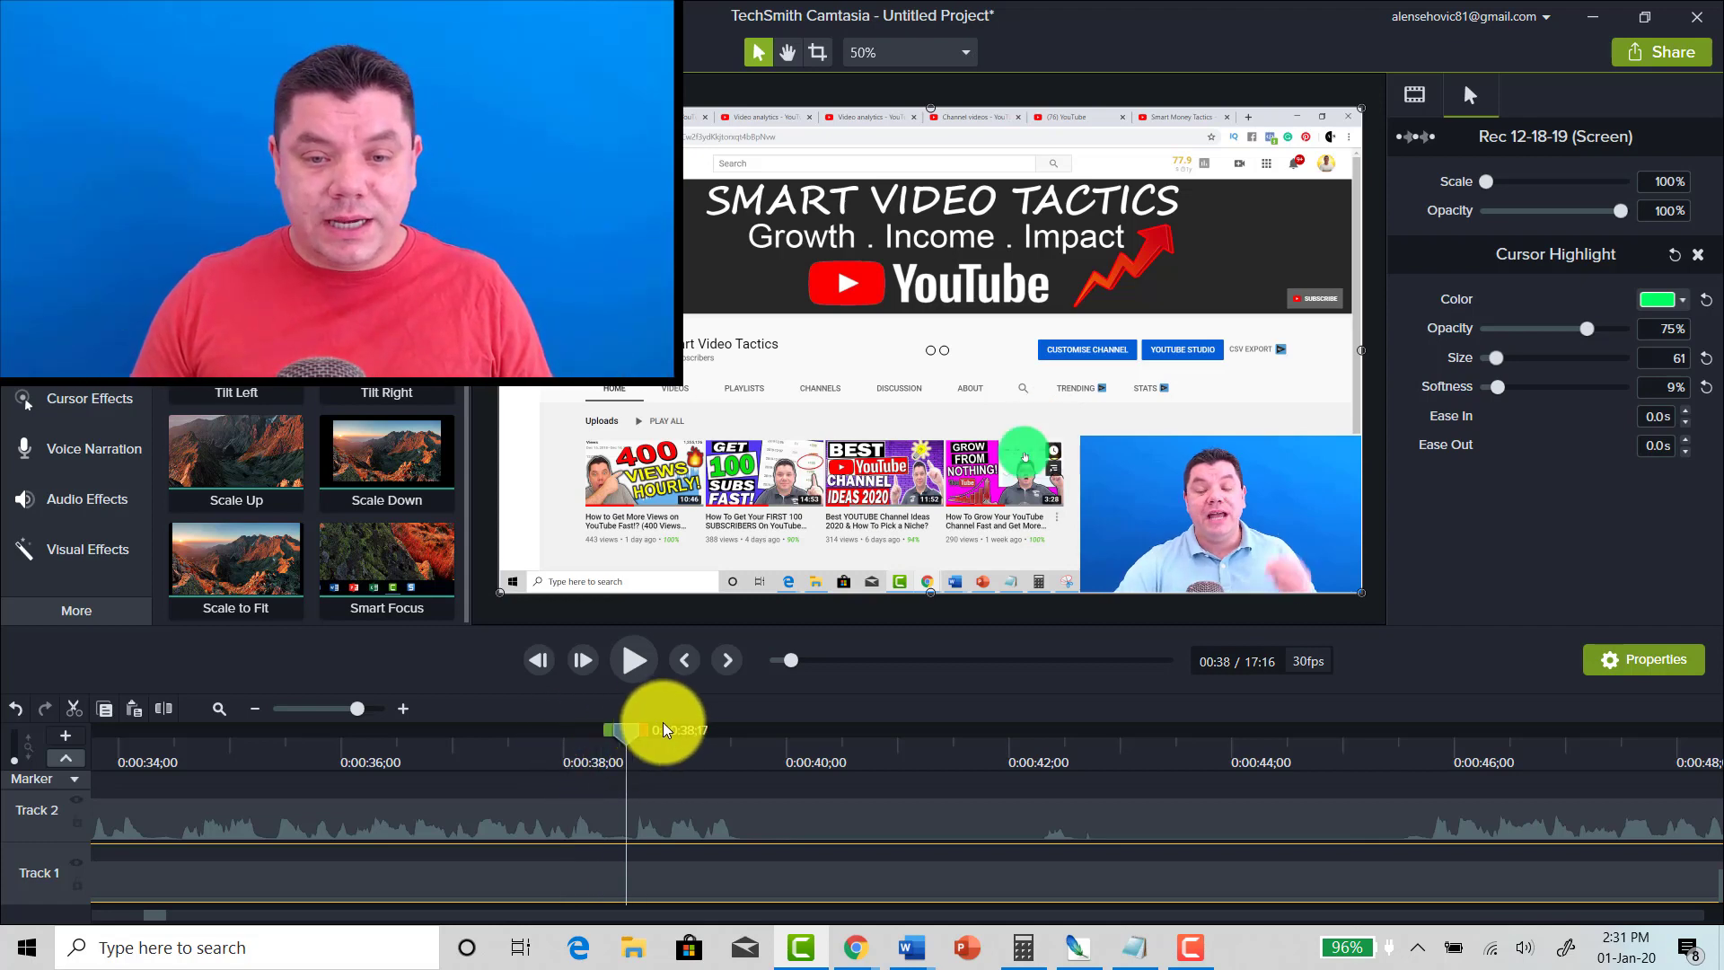
Recheck the speech from 0:00:37;07, and cut the section from 0:00:38;11 to 0:00:45;17 out of both tracks.
left_click(478, 734)
left_click(631, 669)
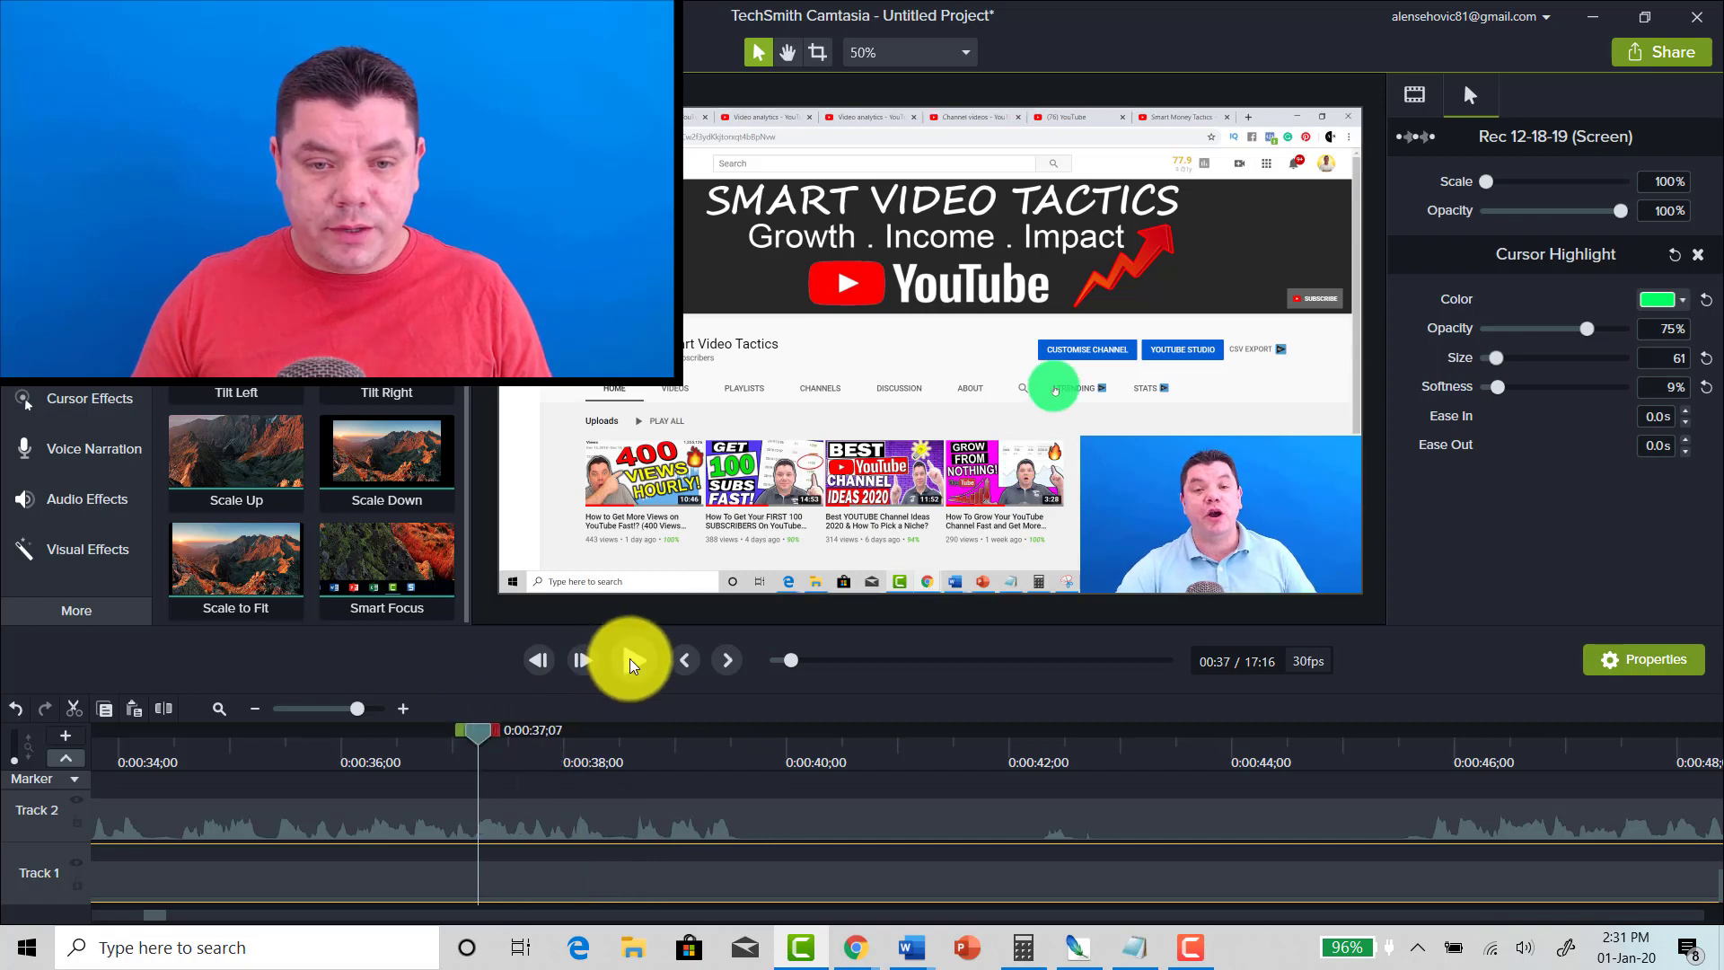
left_click(630, 662)
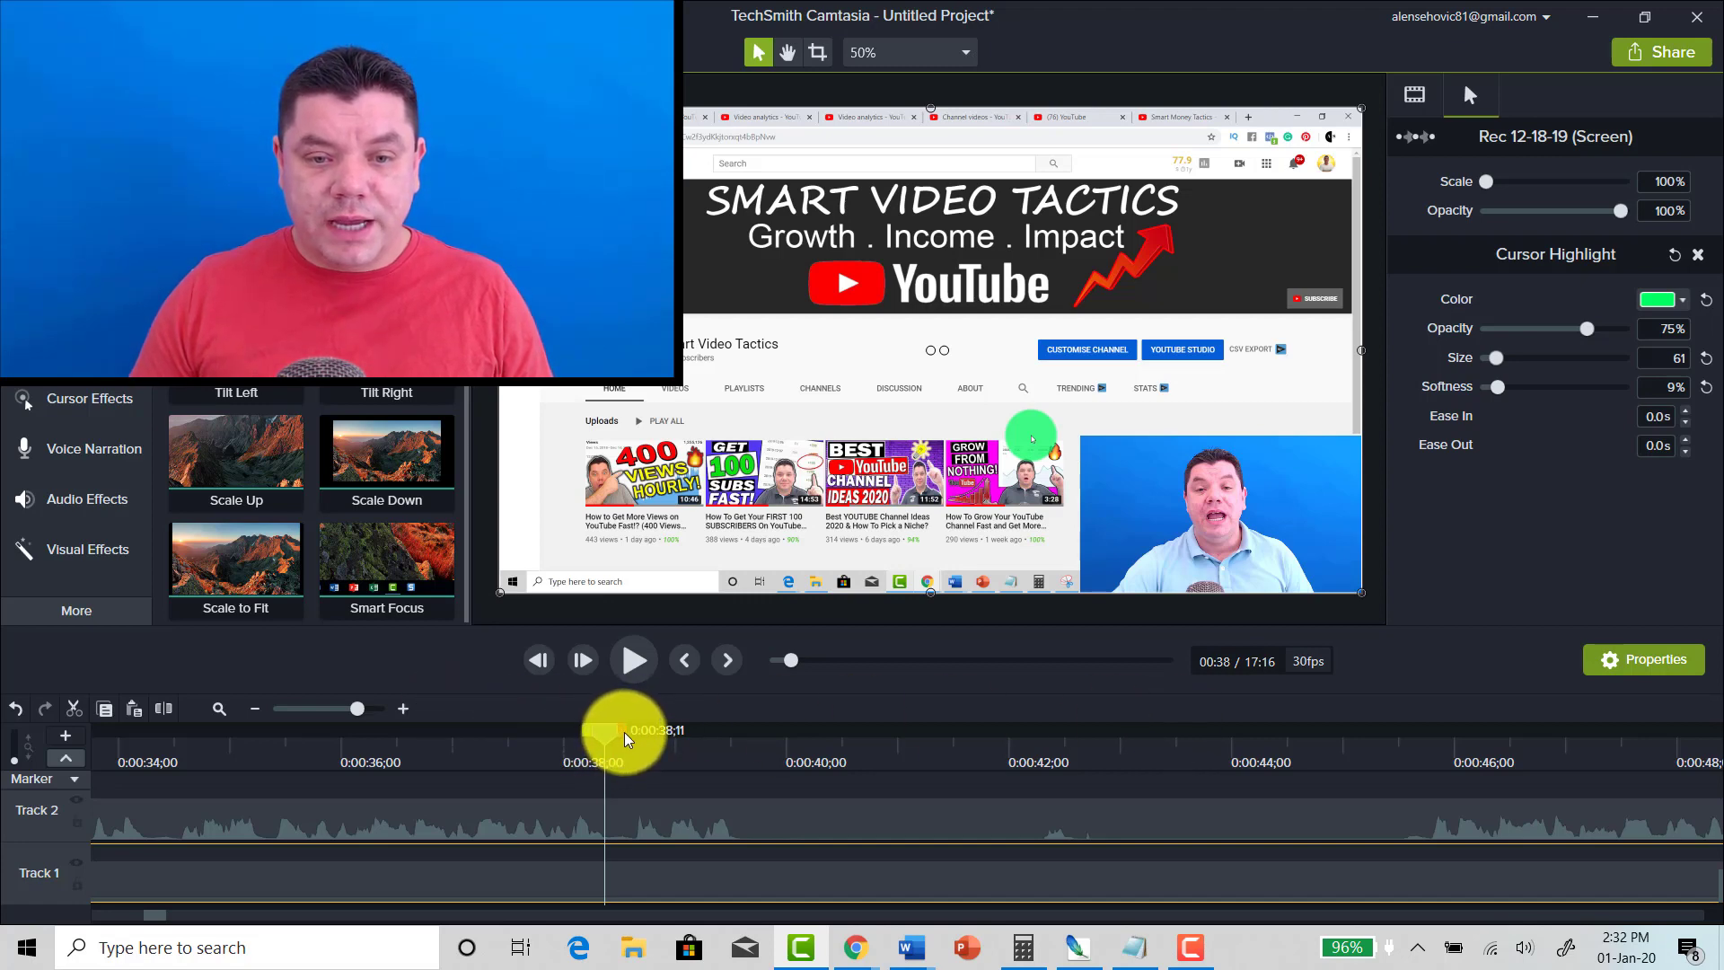
left_click_drag(626, 735, 1423, 839)
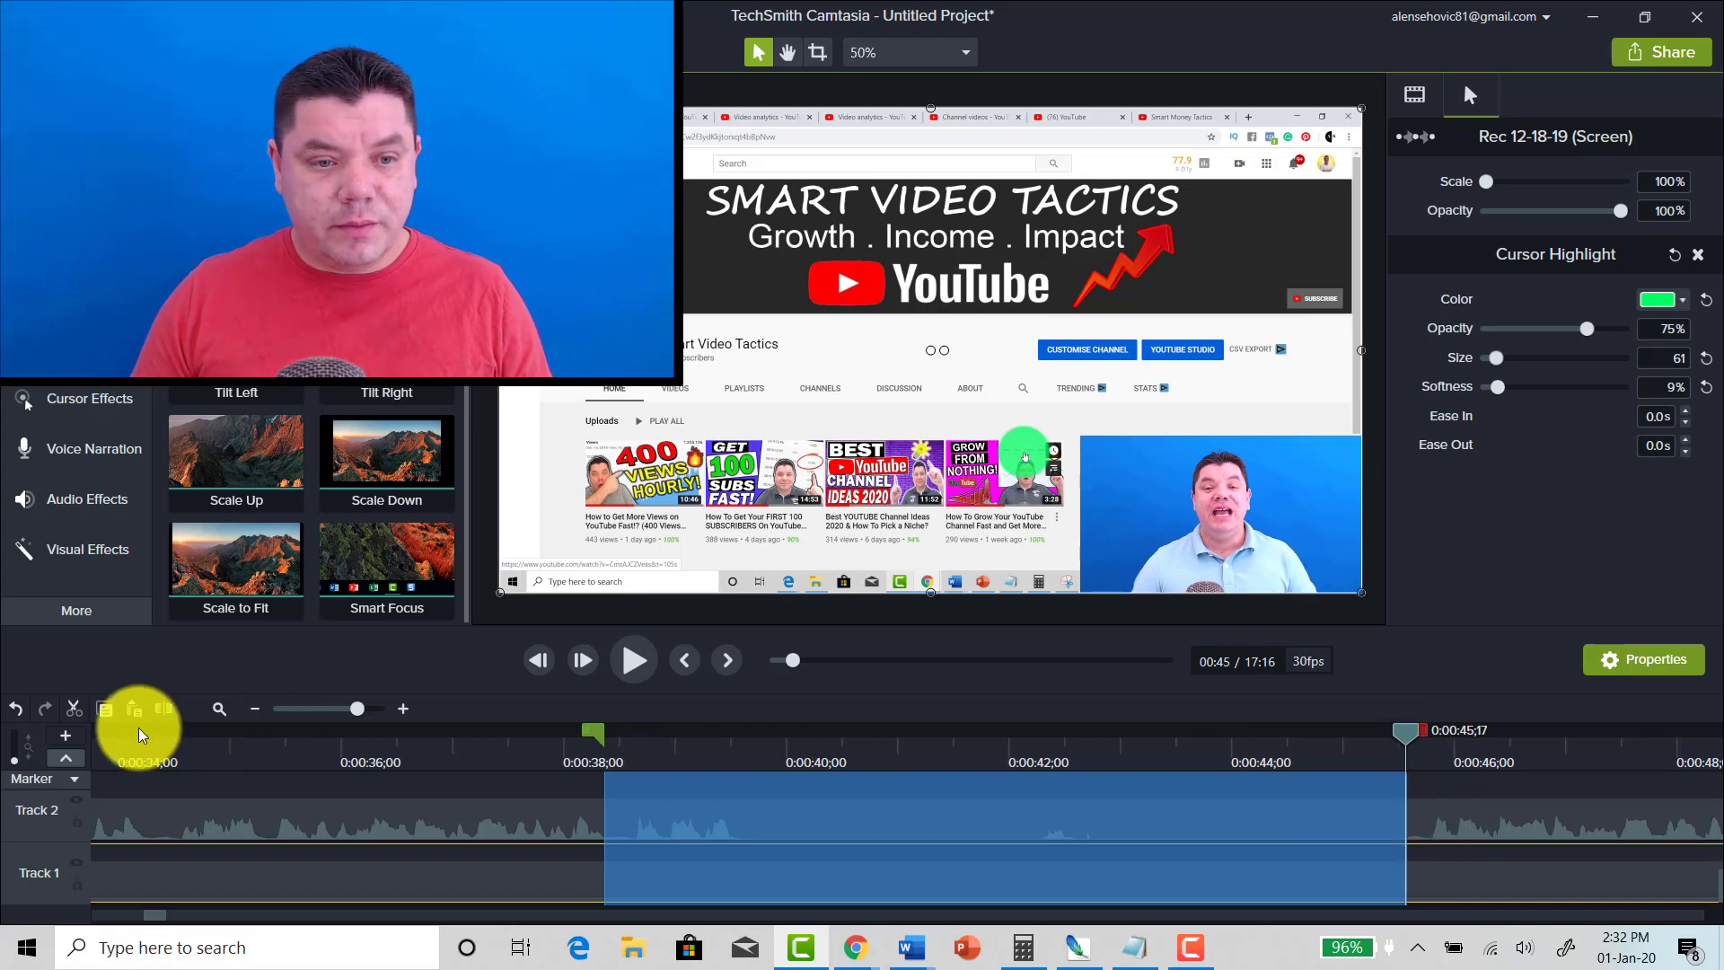
left_click(78, 712)
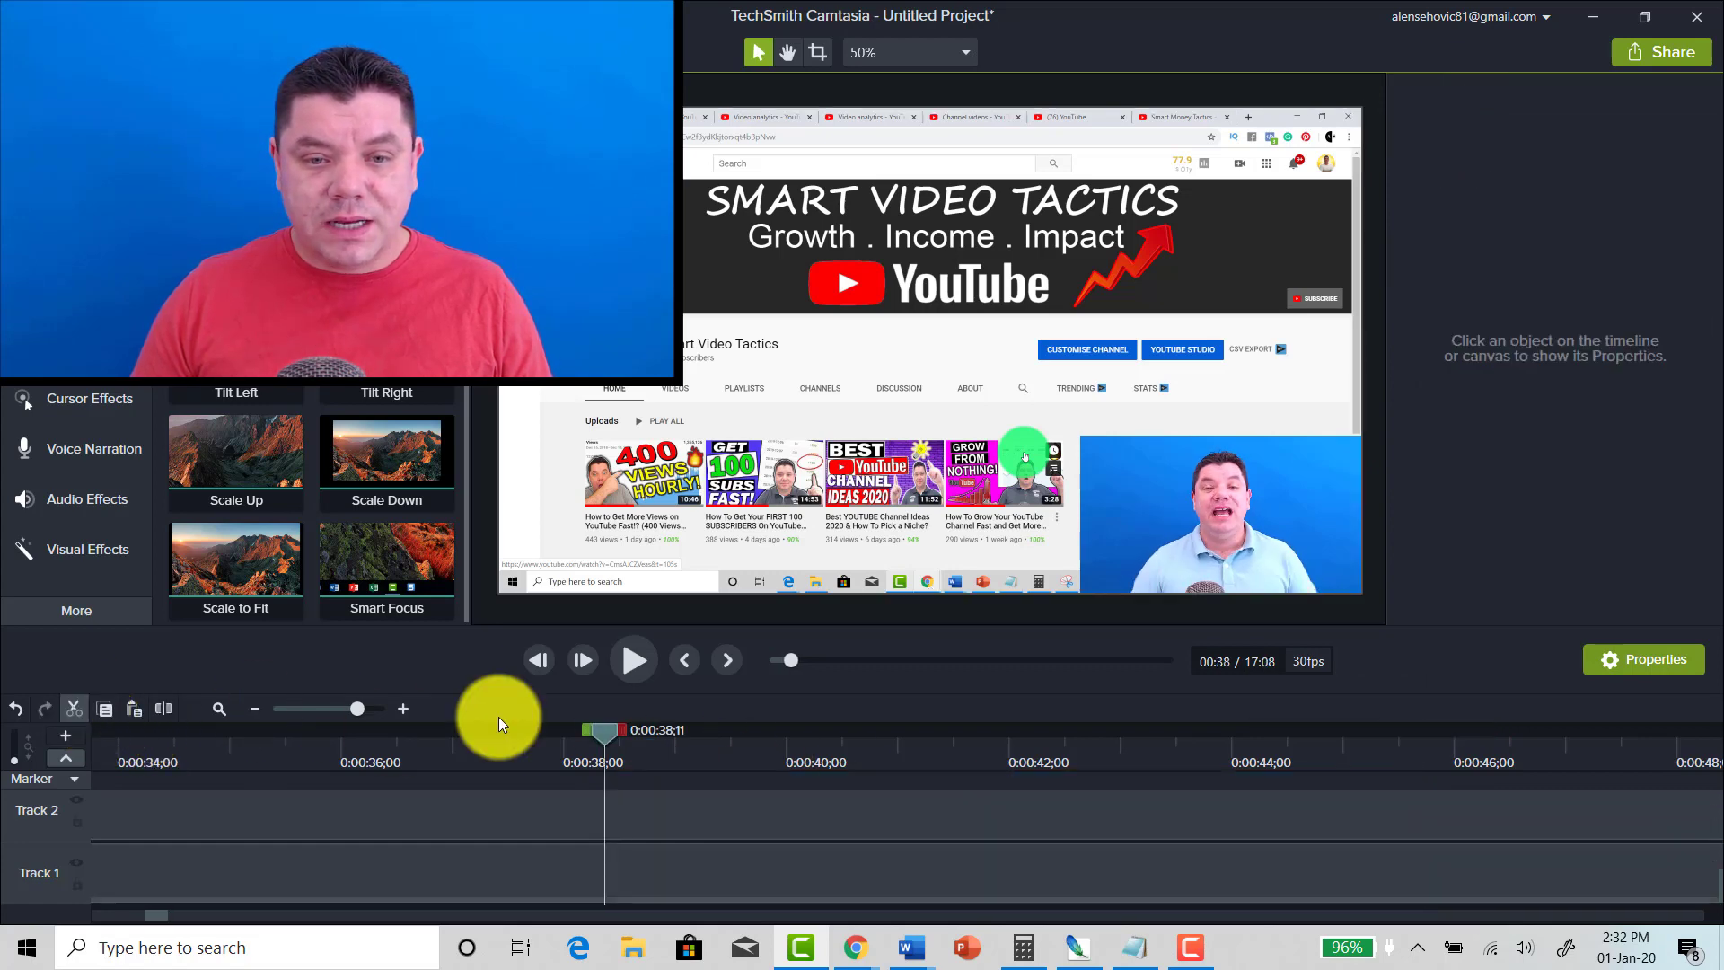
Play back the join at 0:00:38;11 from just before and at the cut to check that the speech flows.
left_click(519, 730)
left_click(625, 685)
left_click(634, 660)
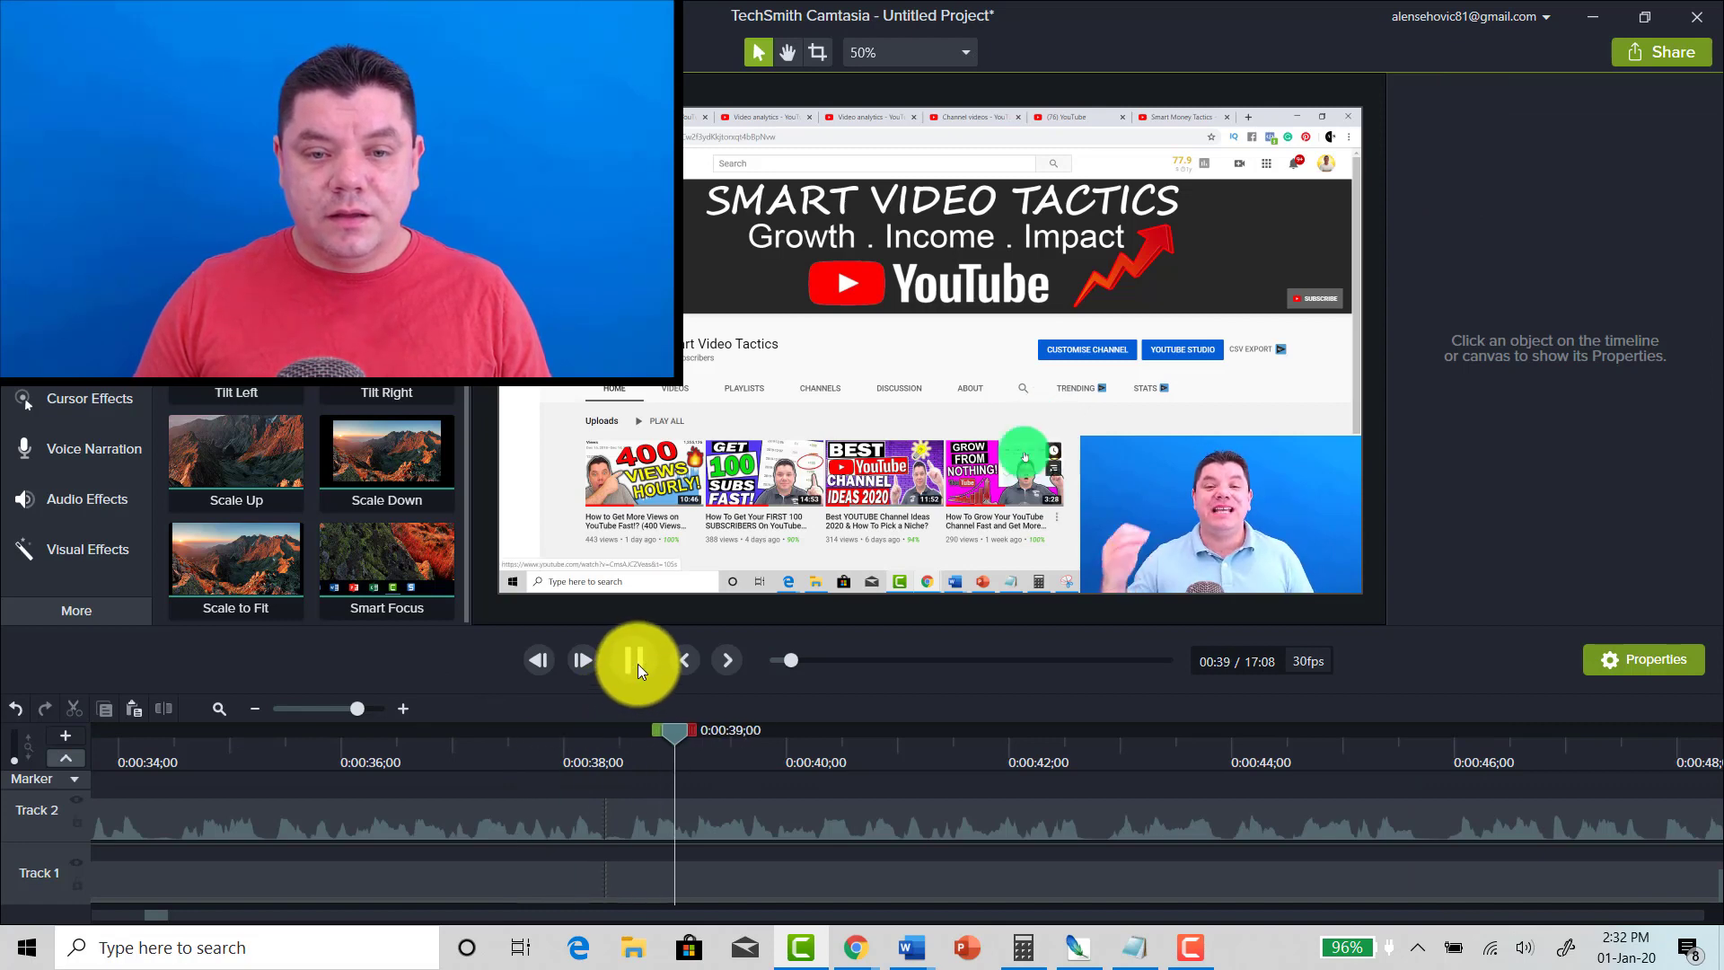
left_click(635, 661)
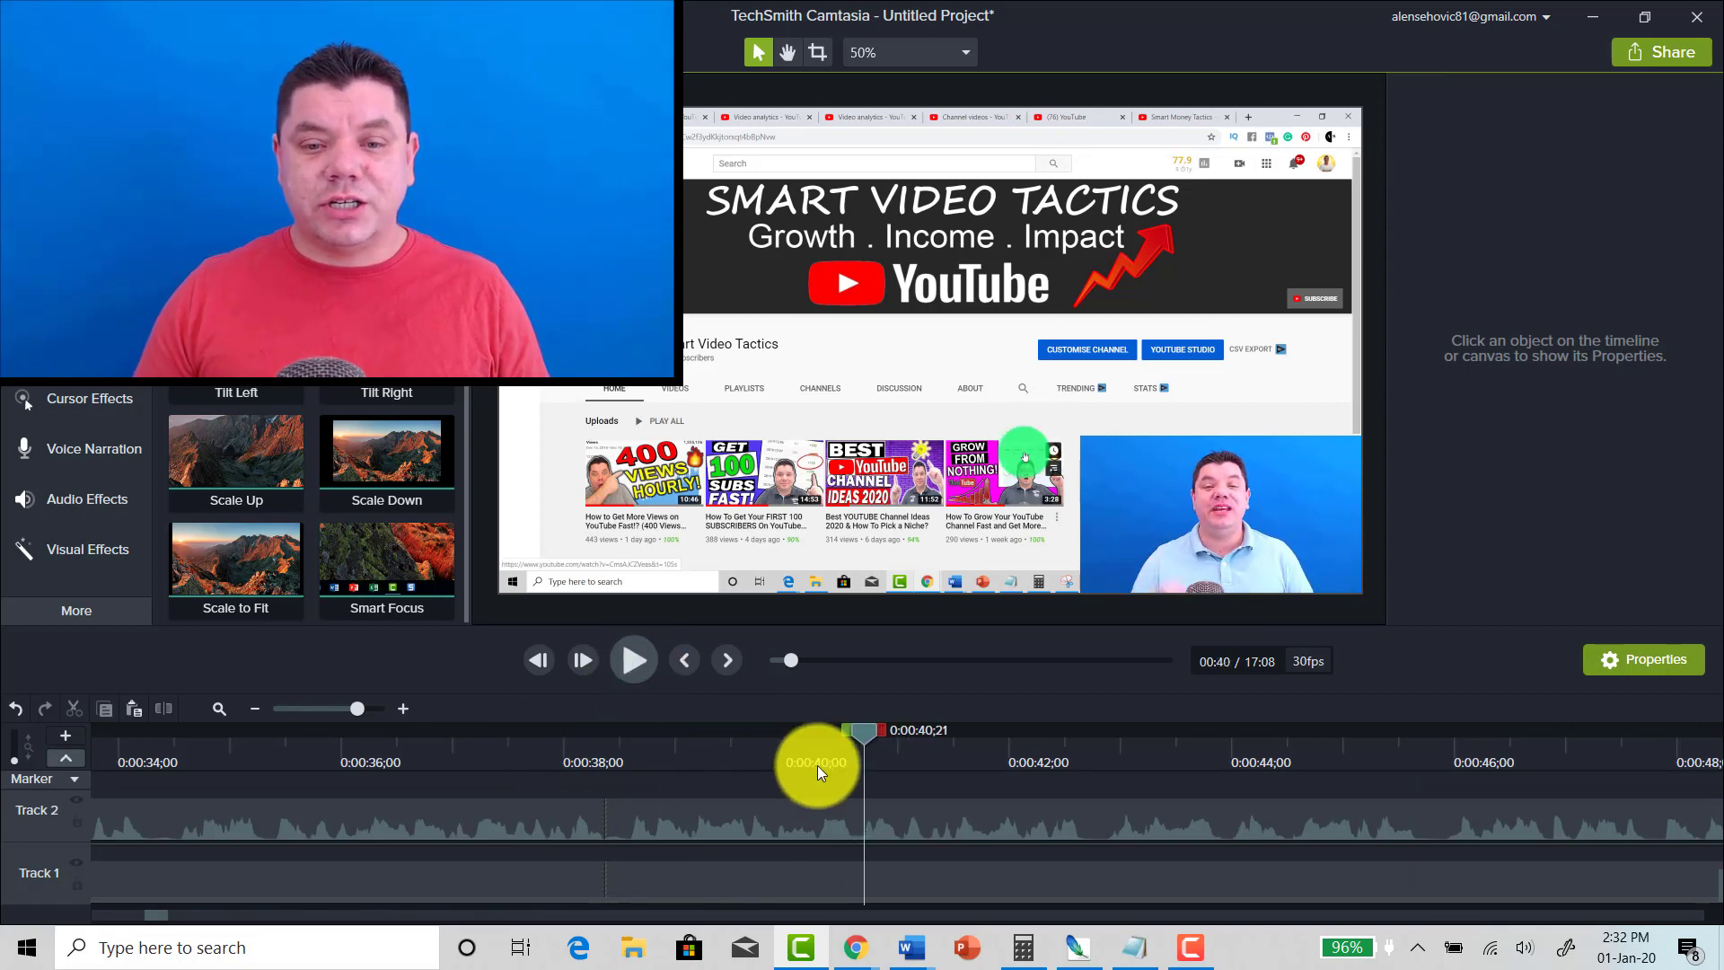
left_click_drag(870, 730, 602, 725)
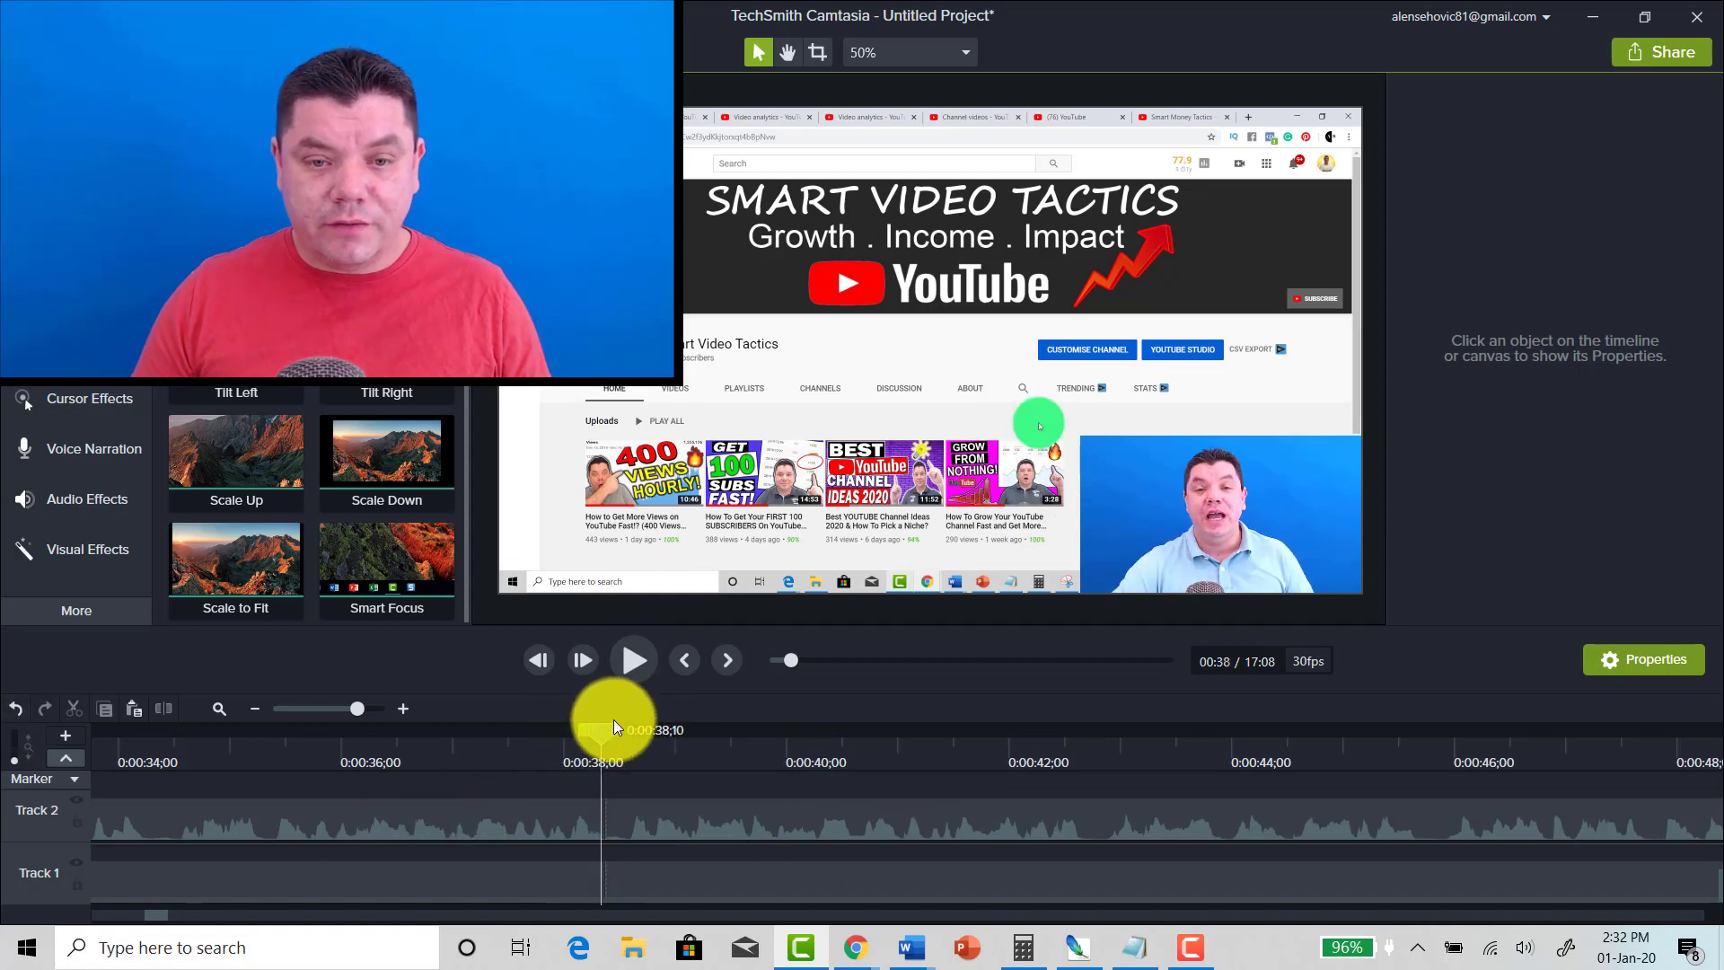
left_click(629, 660)
left_click(713, 730)
left_click_drag(713, 730, 612, 750)
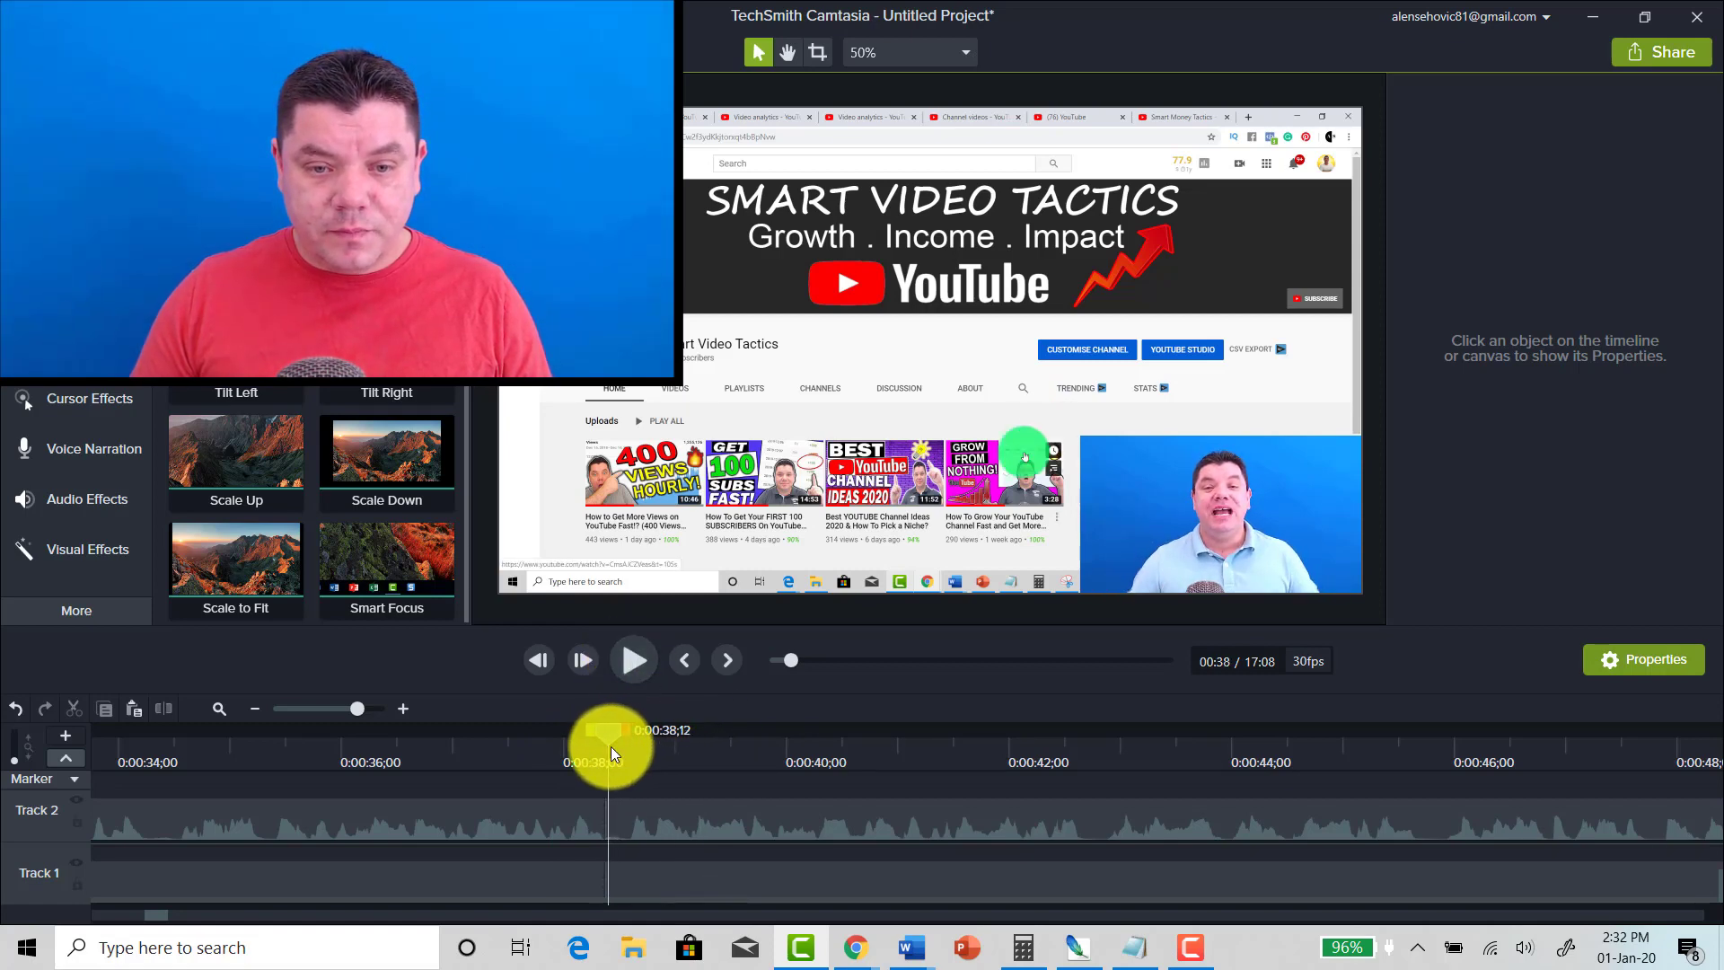
Cut everything from 0:00:00;00 to 0:00:38;11 out of both tracks and play back the new opening.
left_click(407, 713)
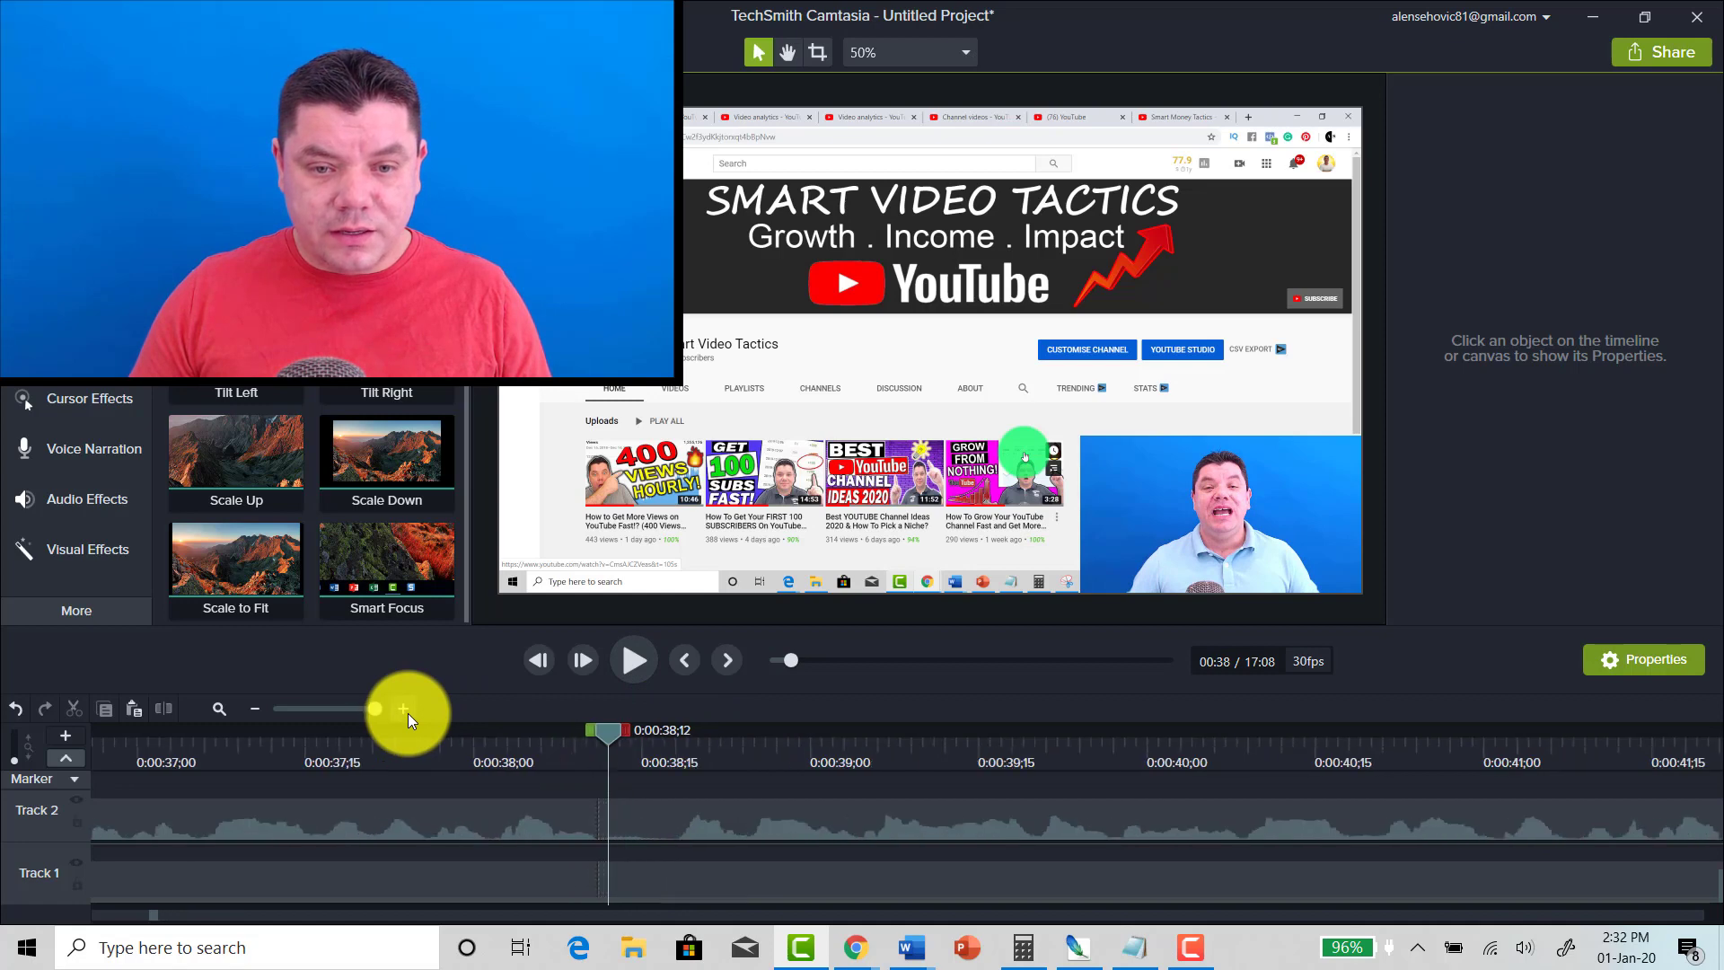
left_click(594, 735)
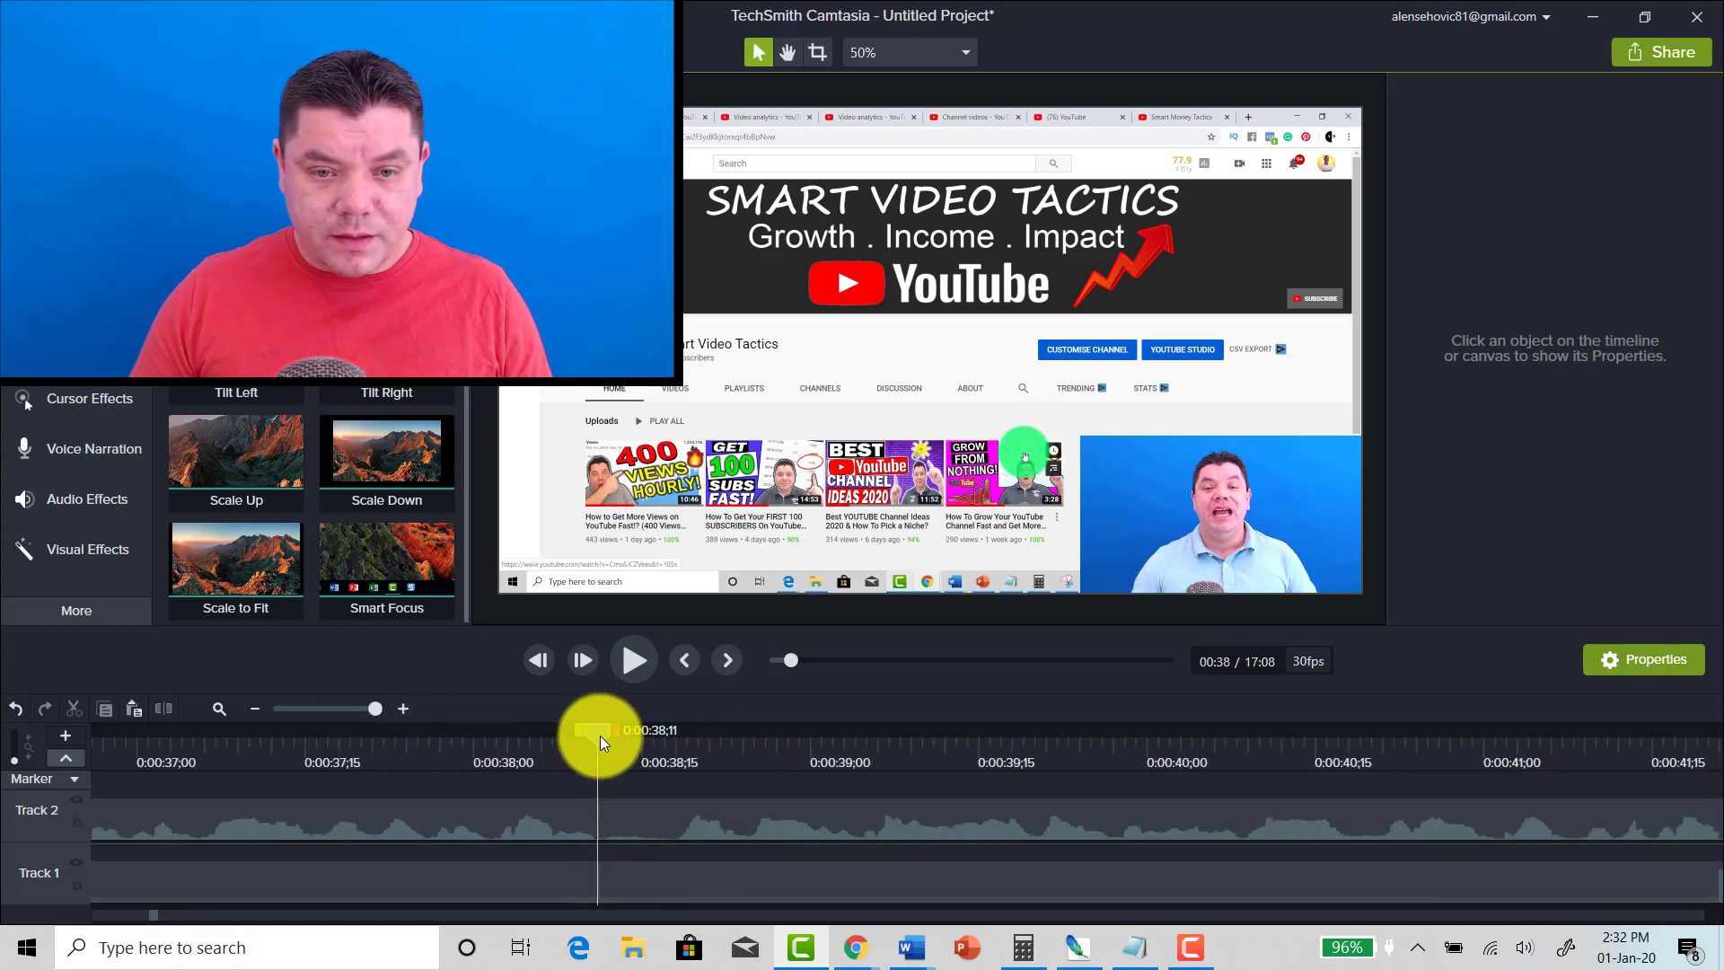
left_click(255, 709)
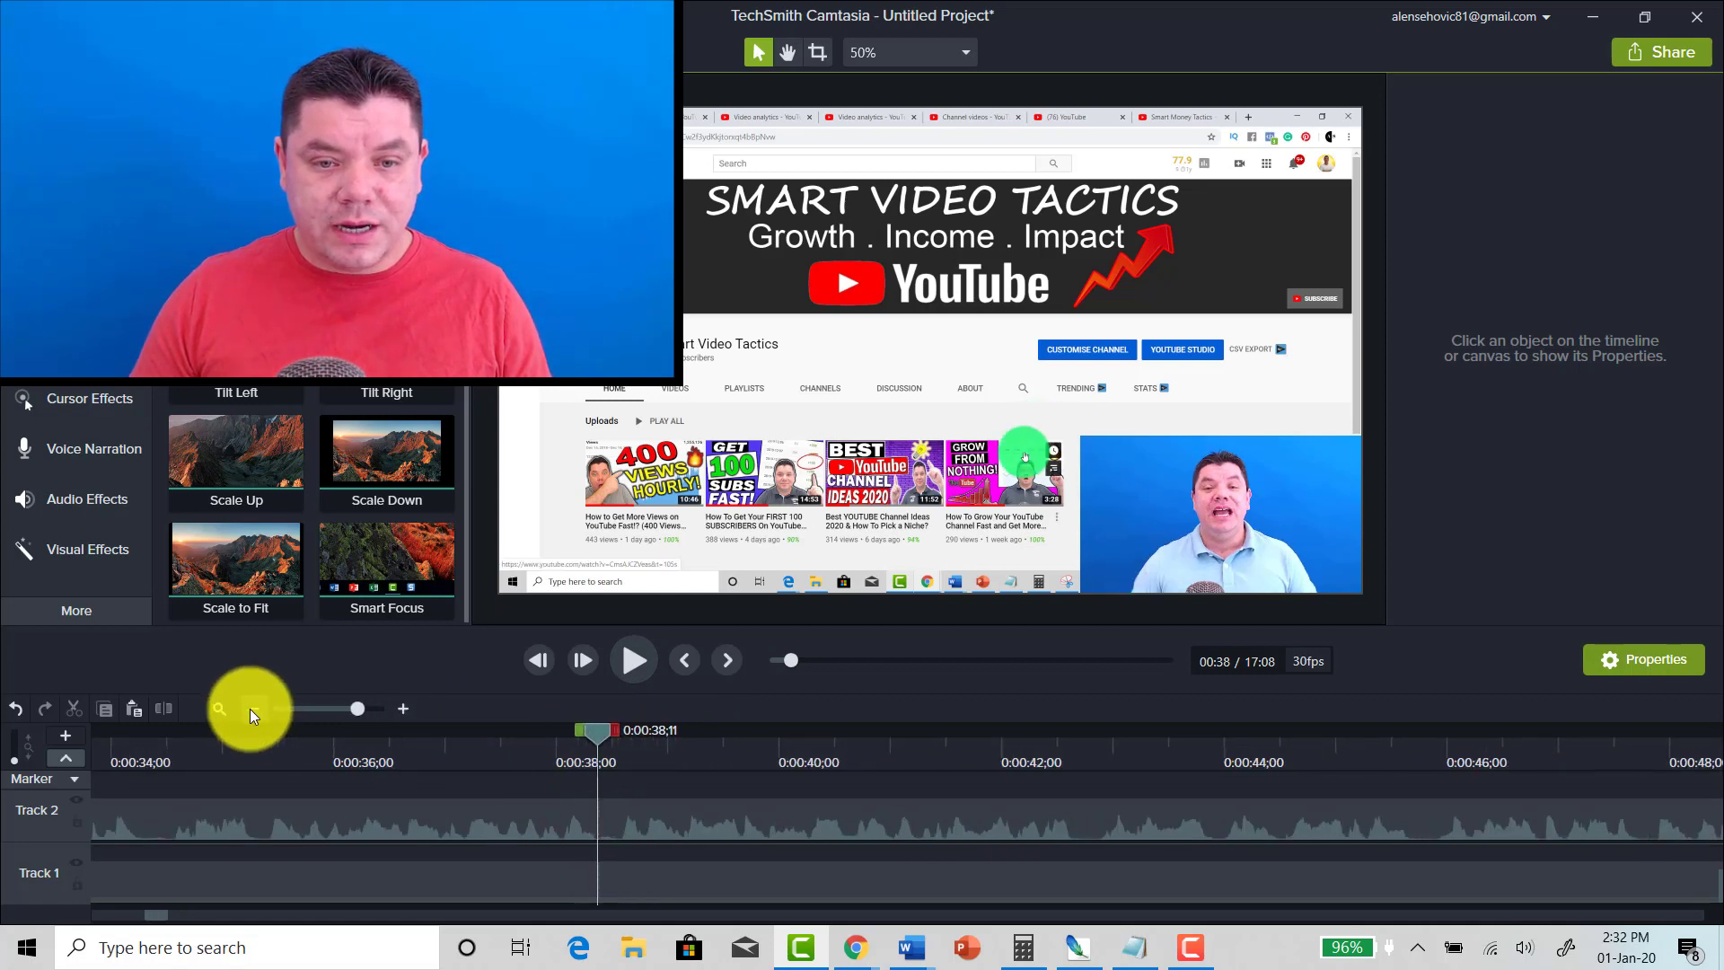
left_click_drag(531, 732, 4, 789)
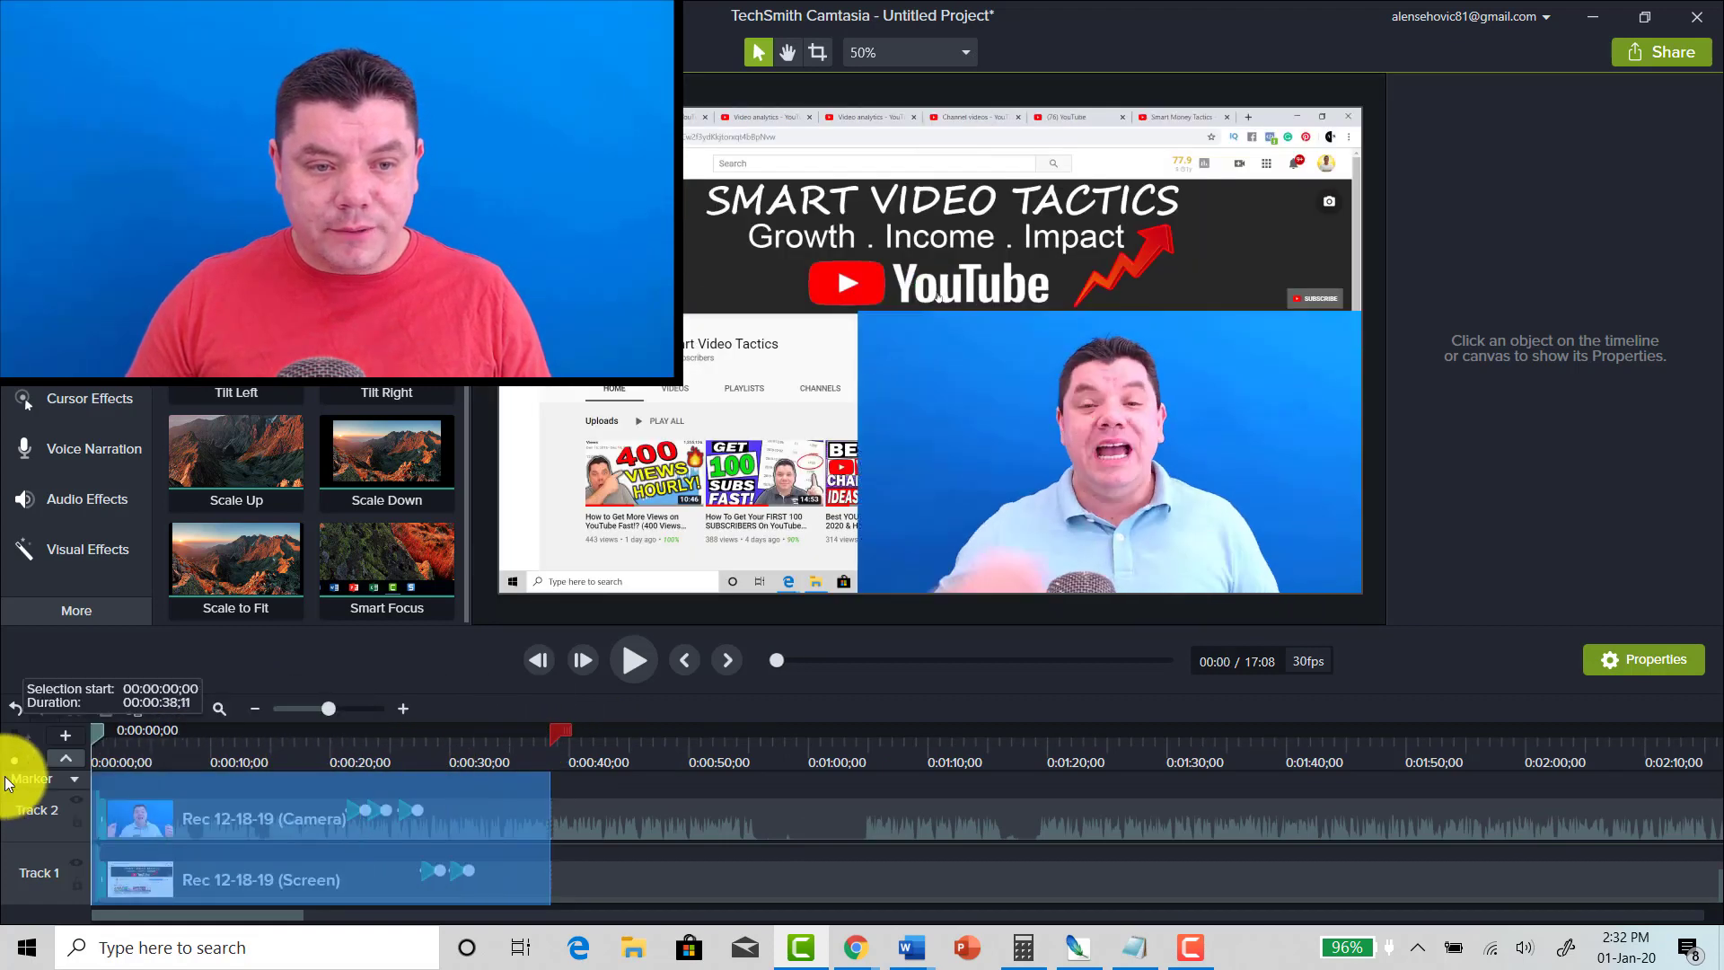
left_click(73, 709)
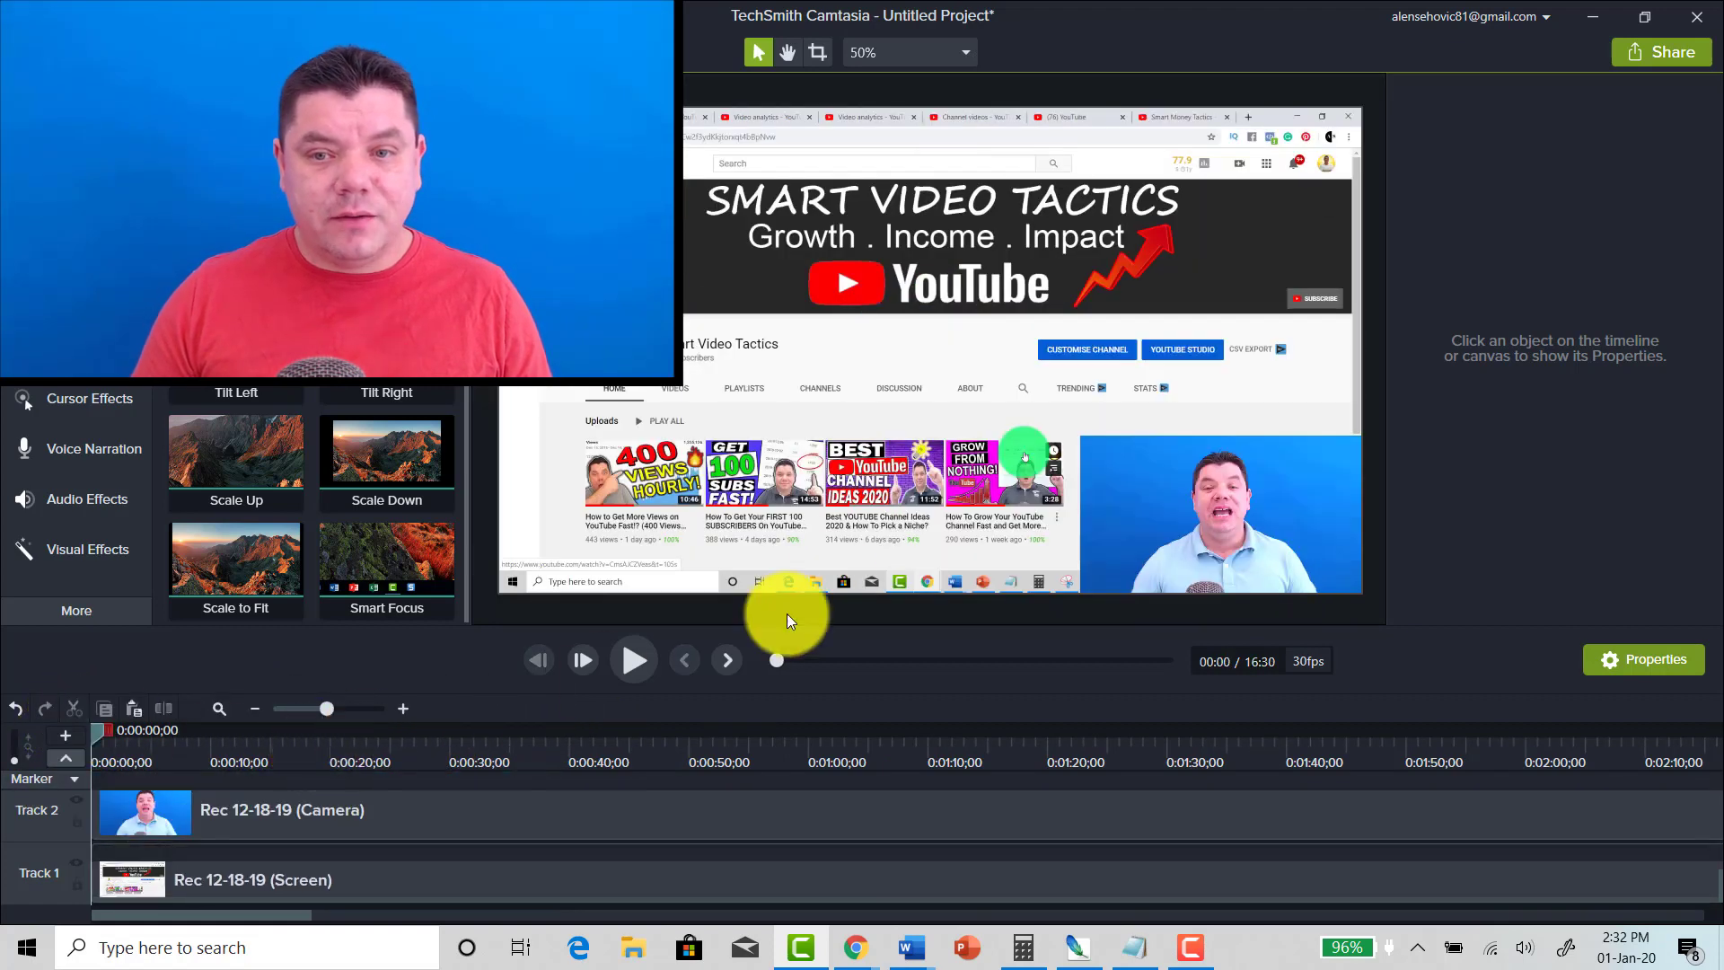
left_click(627, 661)
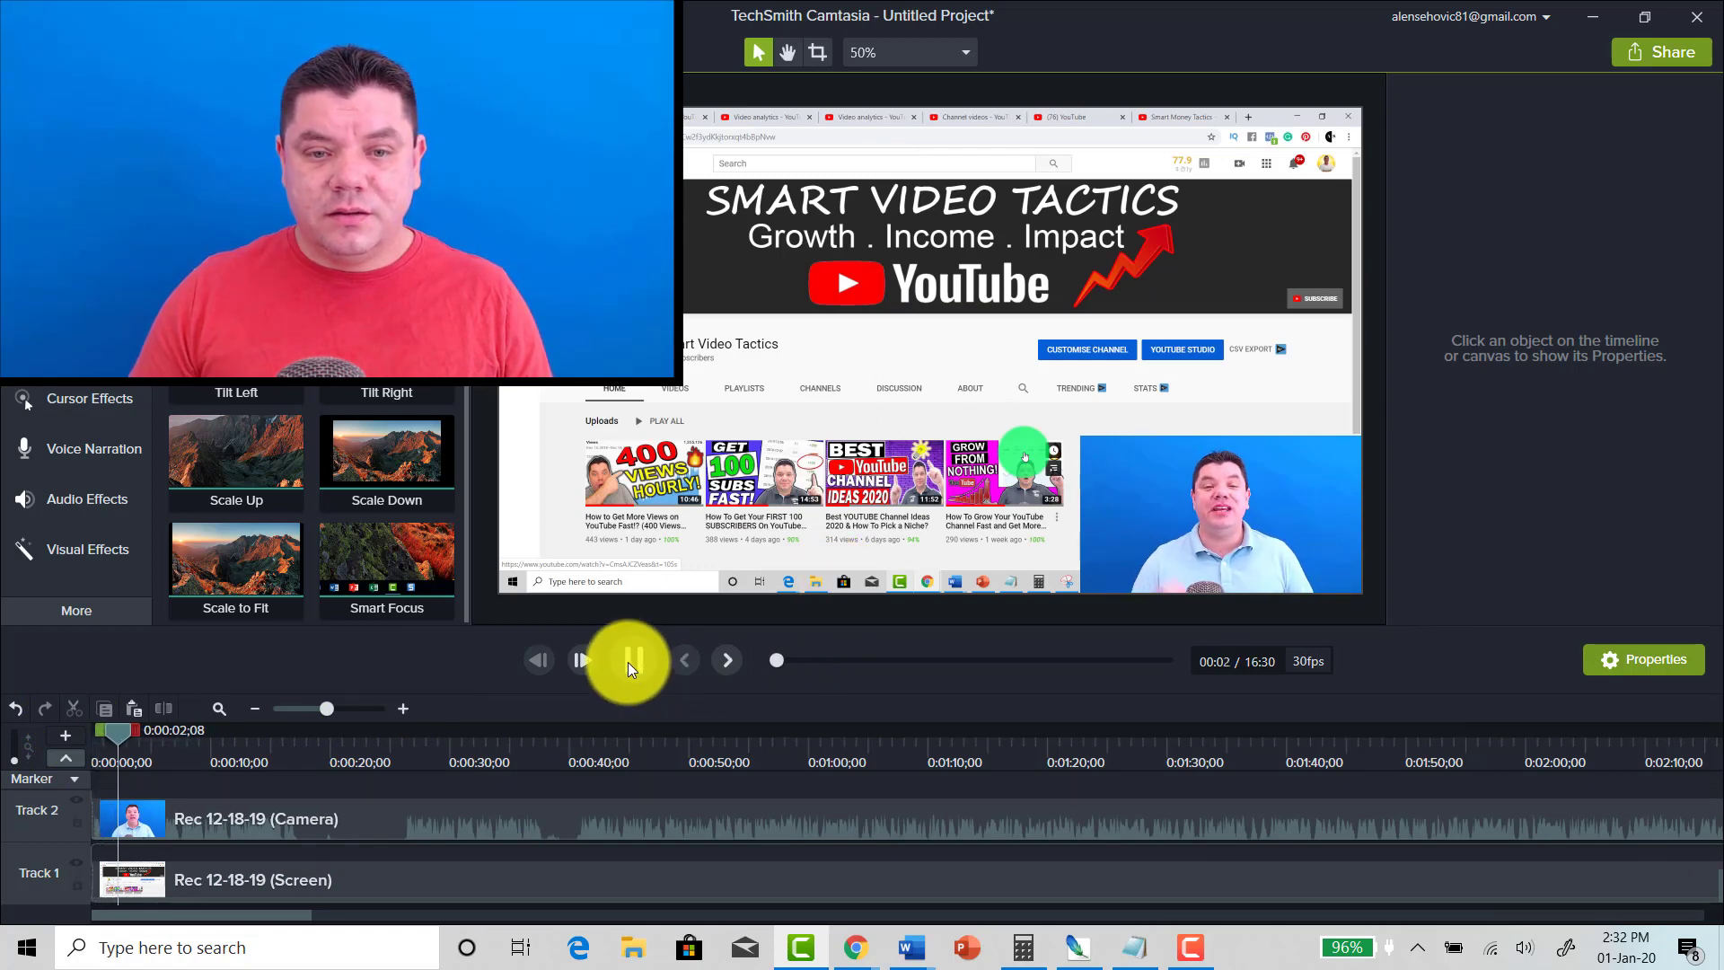
left_click(627, 661)
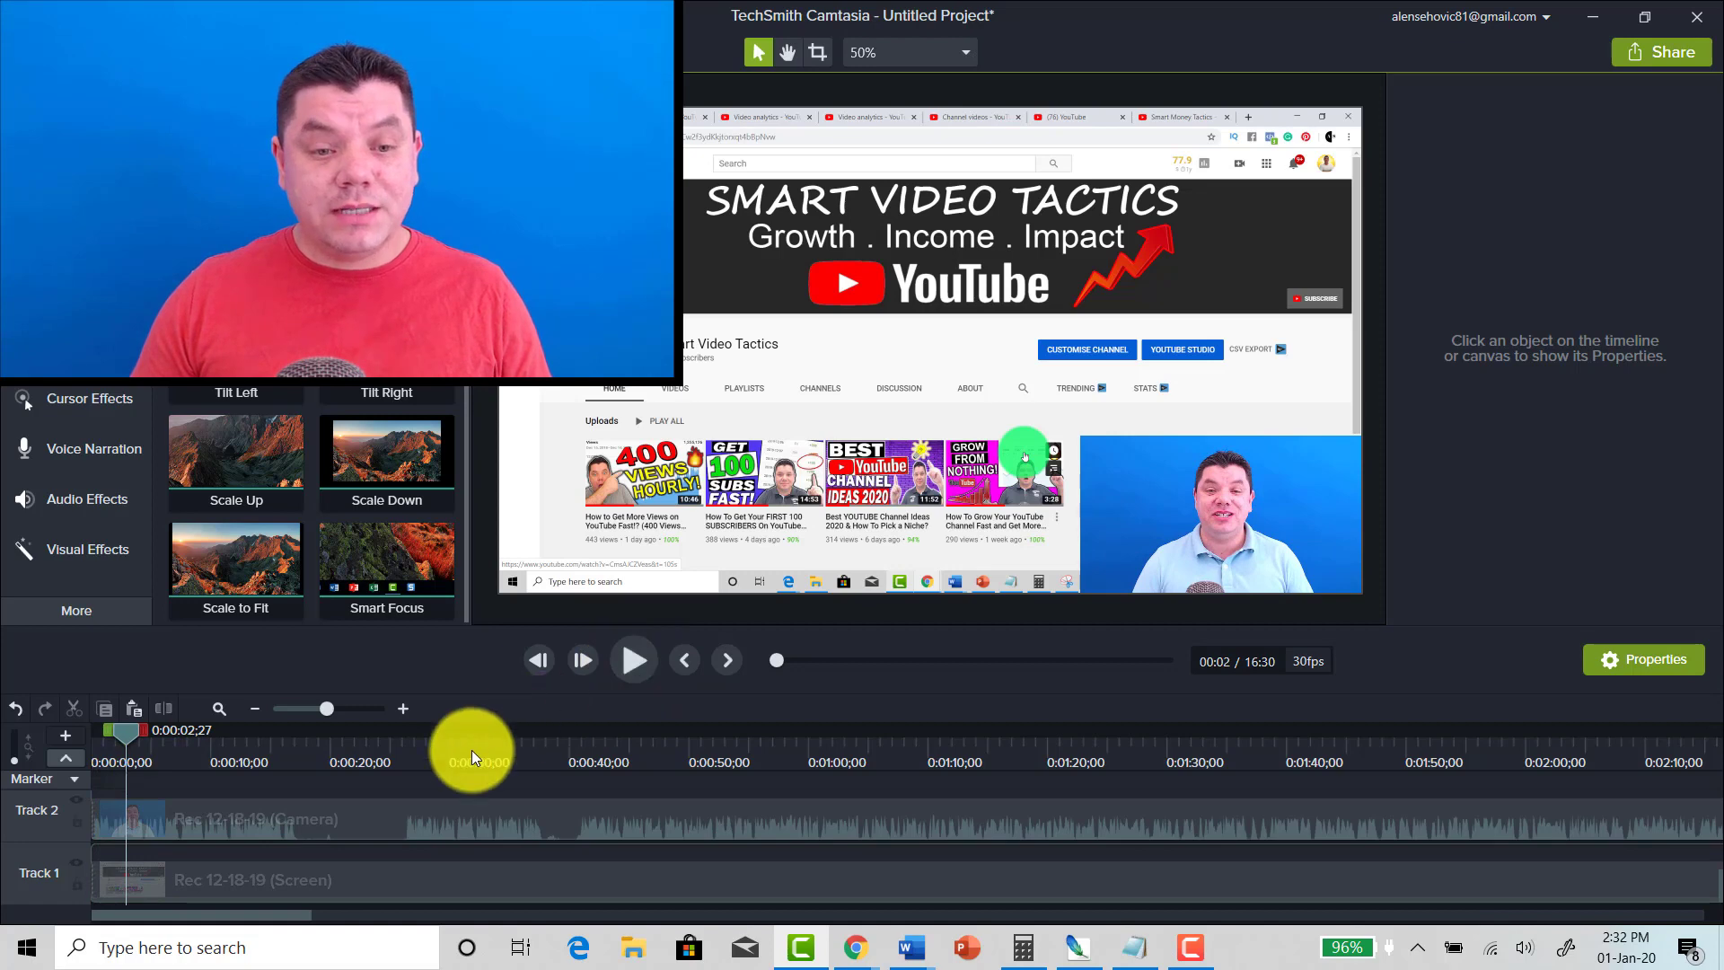
Return the playhead to the start of the timeline at 0:00:00;00.
left_click_drag(124, 737, 9, 736)
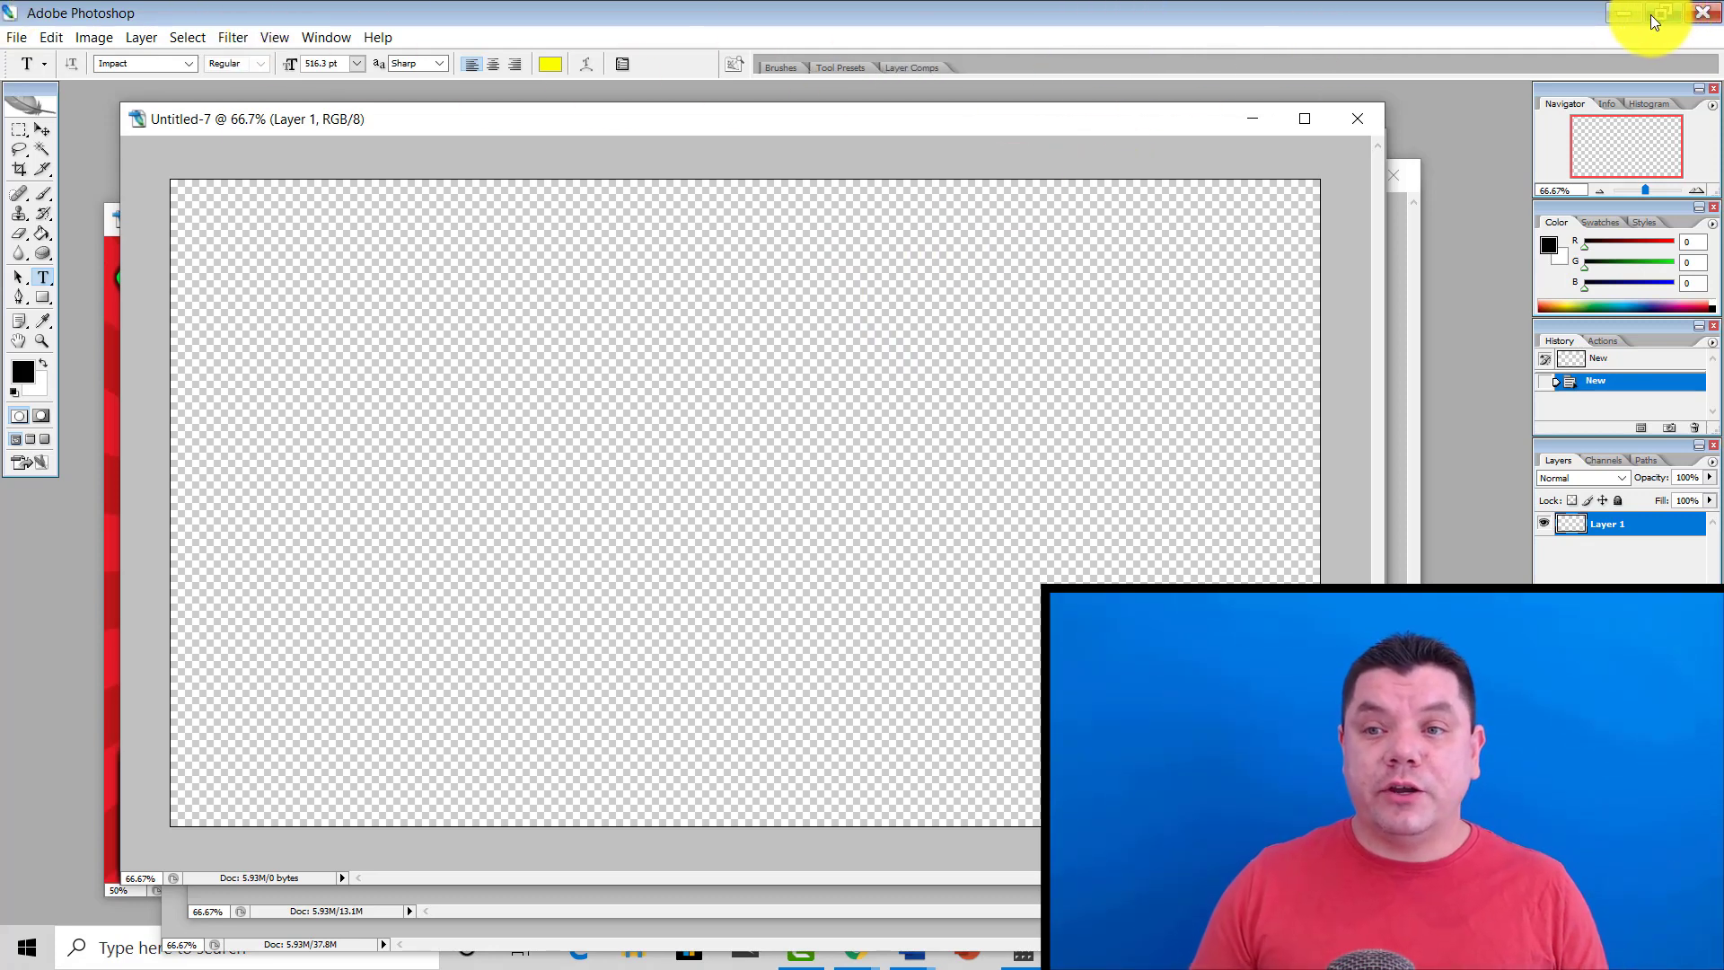
In Photoshop, set the foreground color of the blank transparent document to grey with RGB 168, 168, 168.
left_click(43, 321)
left_click(23, 370)
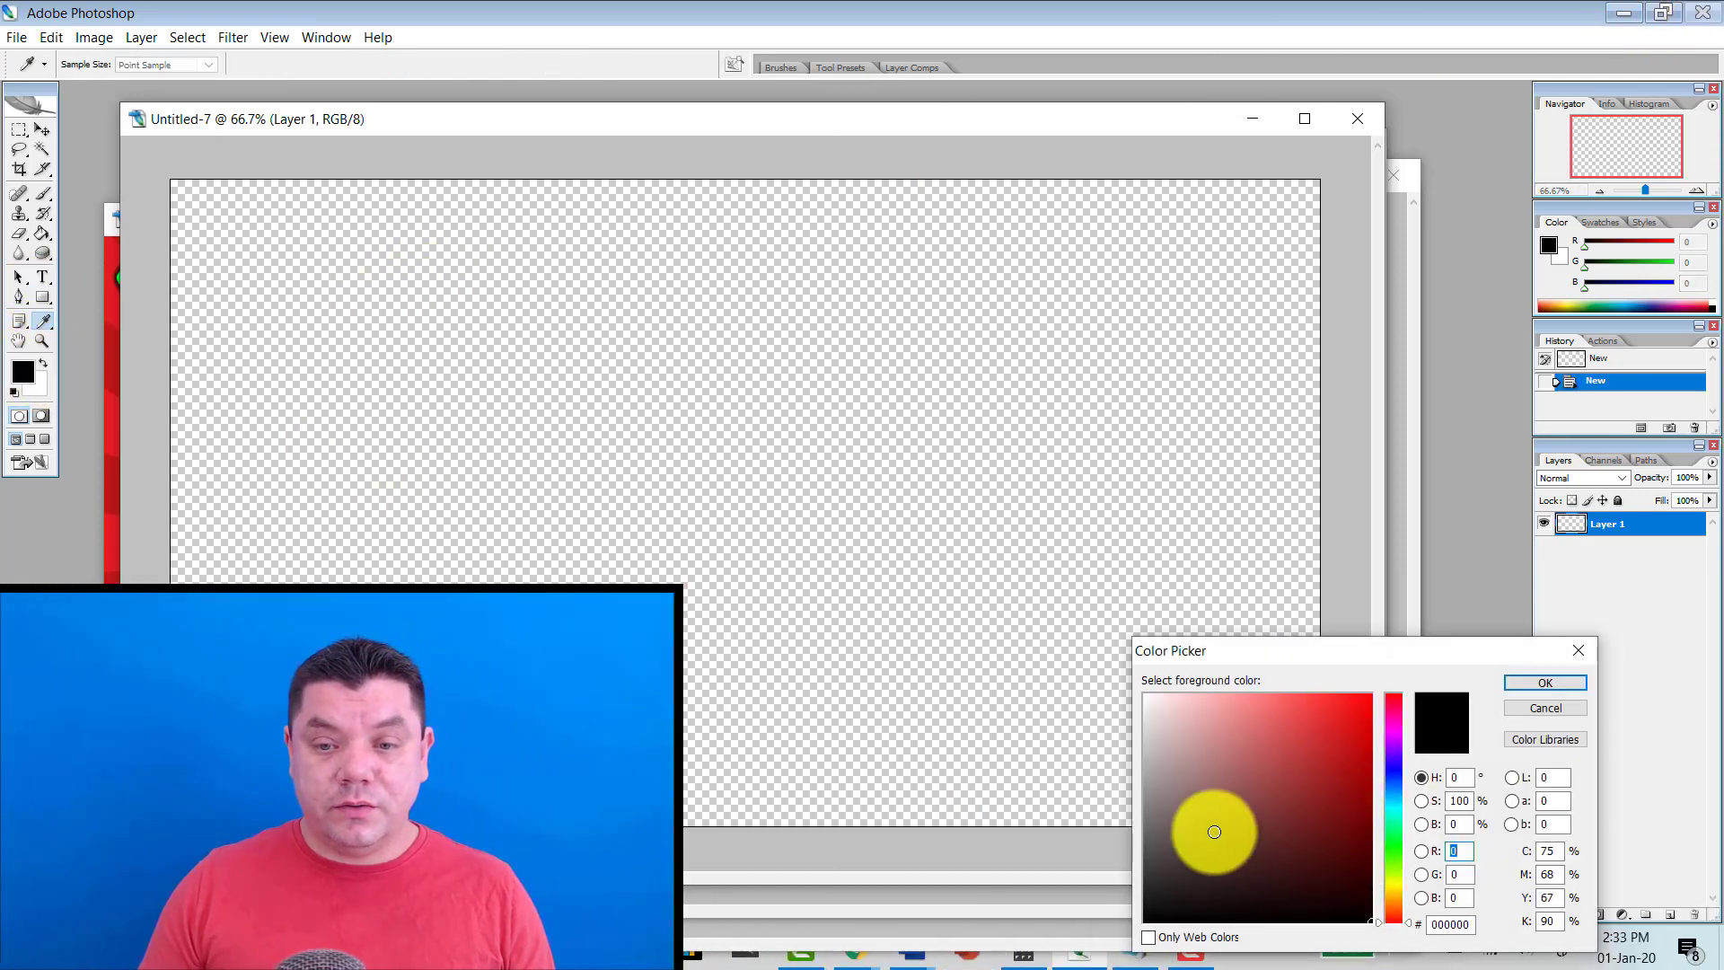
left_click(1147, 771)
left_click(1539, 685)
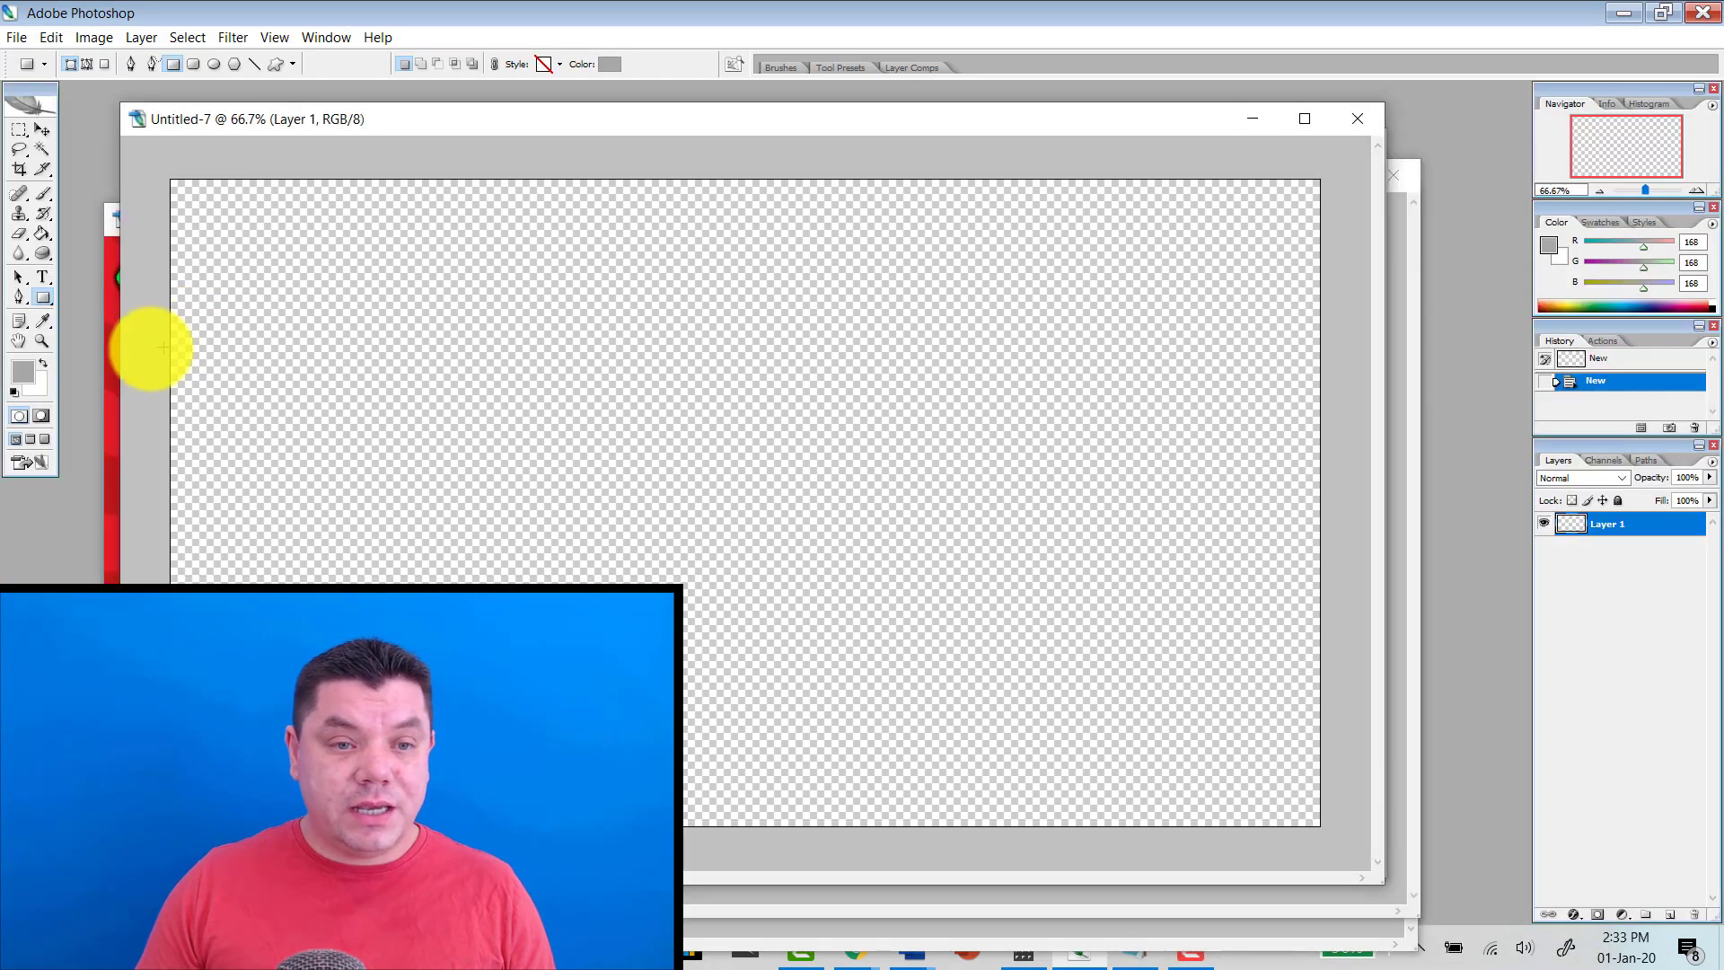
Draw a grey rectangle spanning the full width of the canvas's middle and reduce its fill opacity to about 50%.
key("Tab")
left_click_drag(148, 338, 1349, 661)
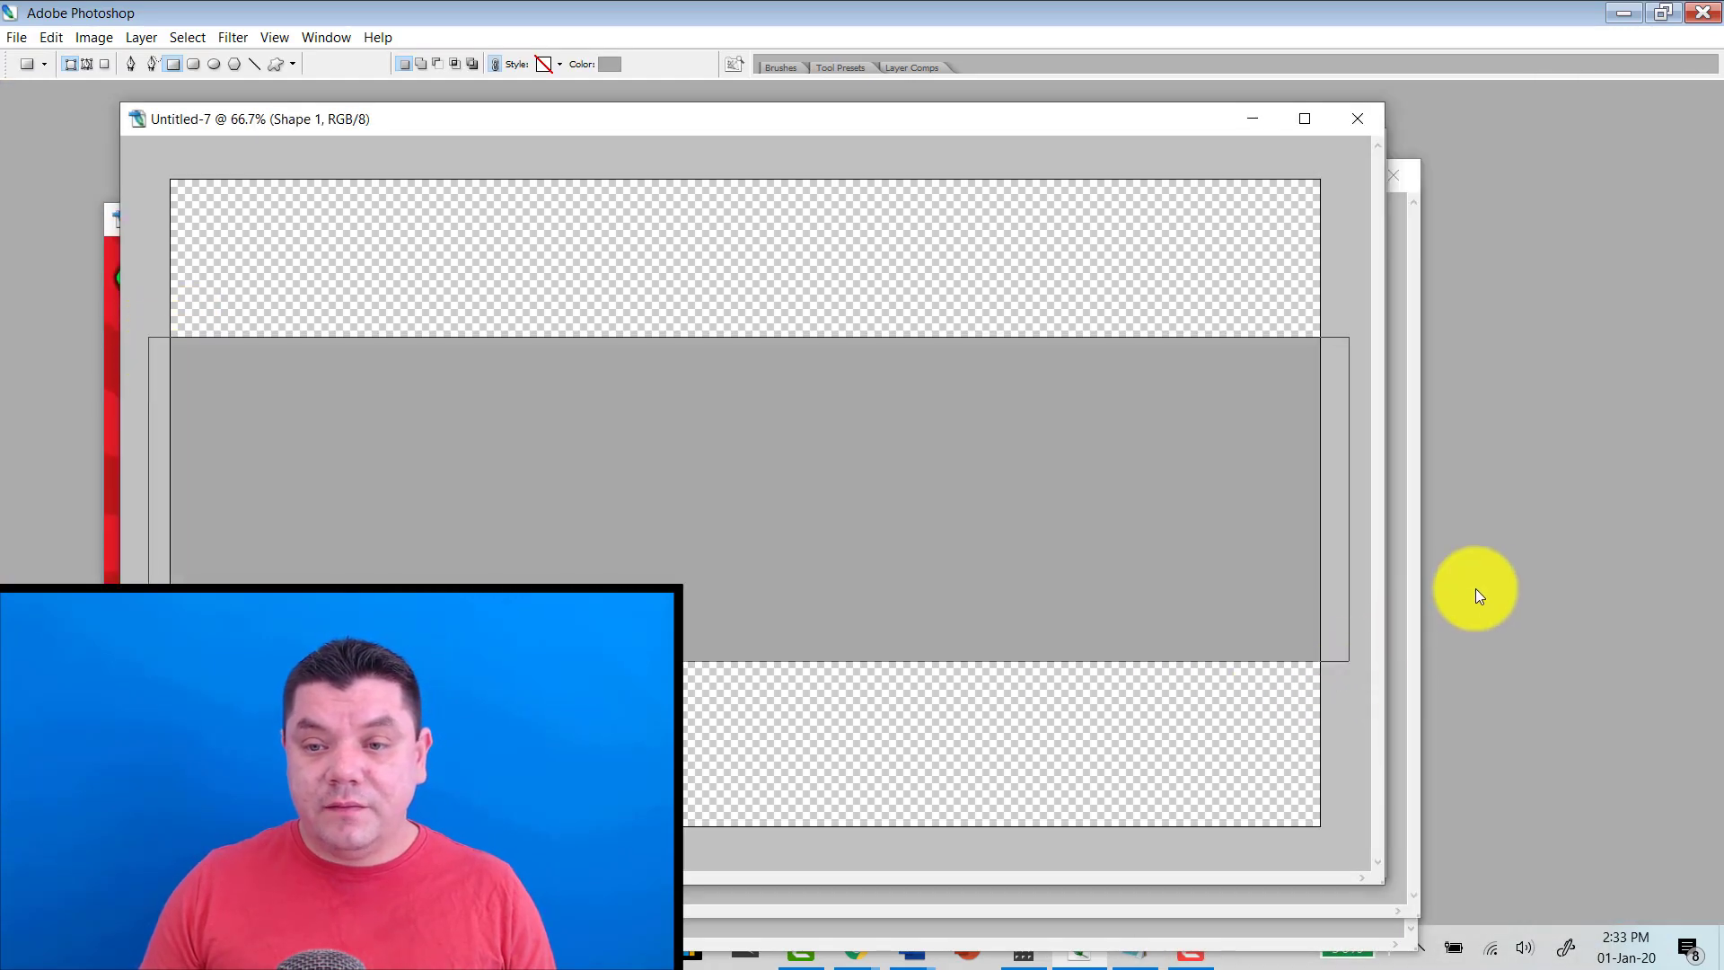
key("Tab")
left_click_drag(1711, 508, 1667, 519)
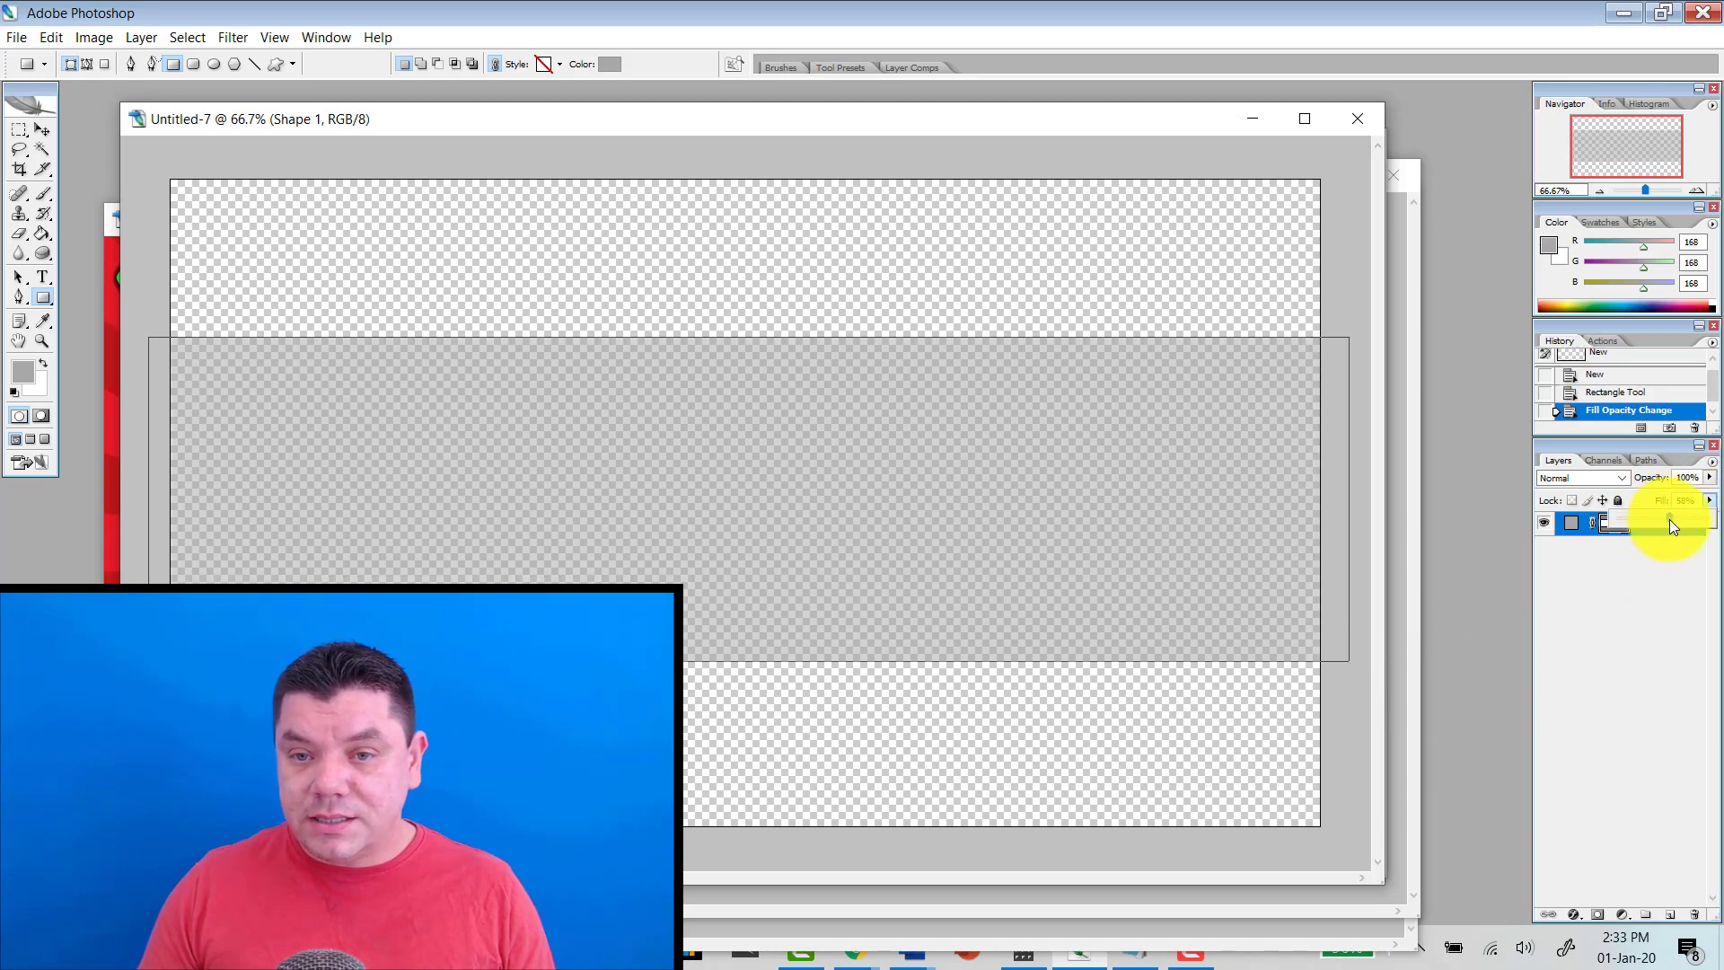
Start a text line near the left end of the grey band and set its color to white (ffffff).
left_click(41, 277)
key("Tab")
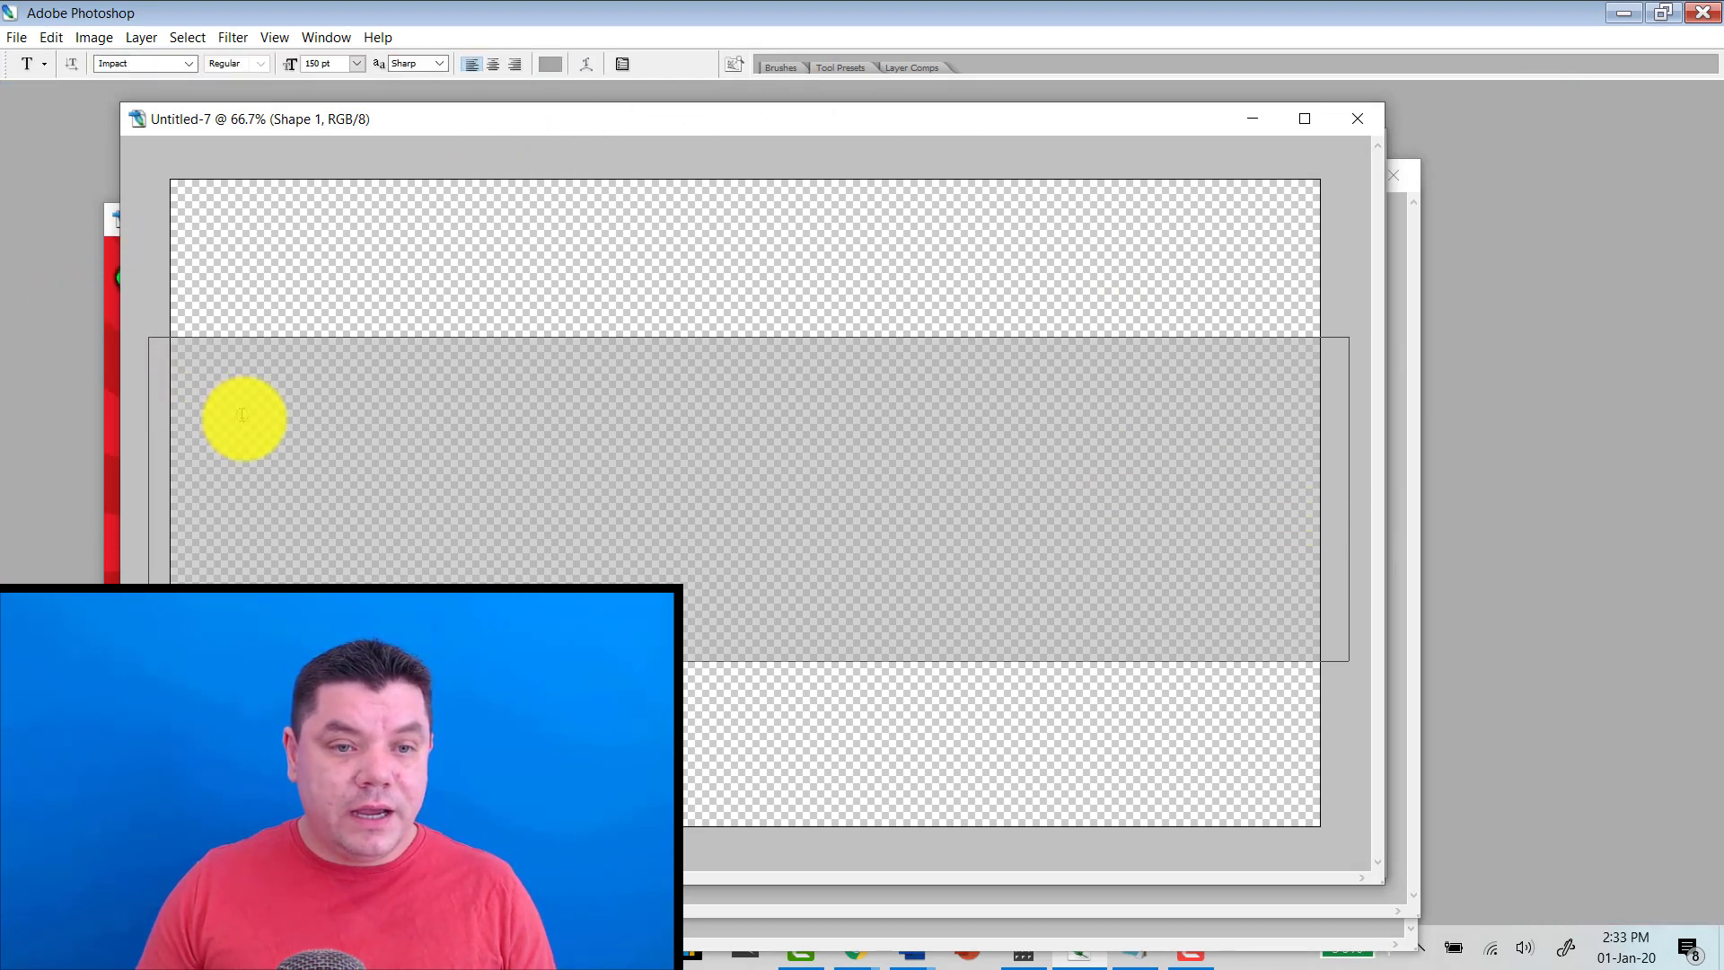
left_click(258, 456)
left_click(706, 63)
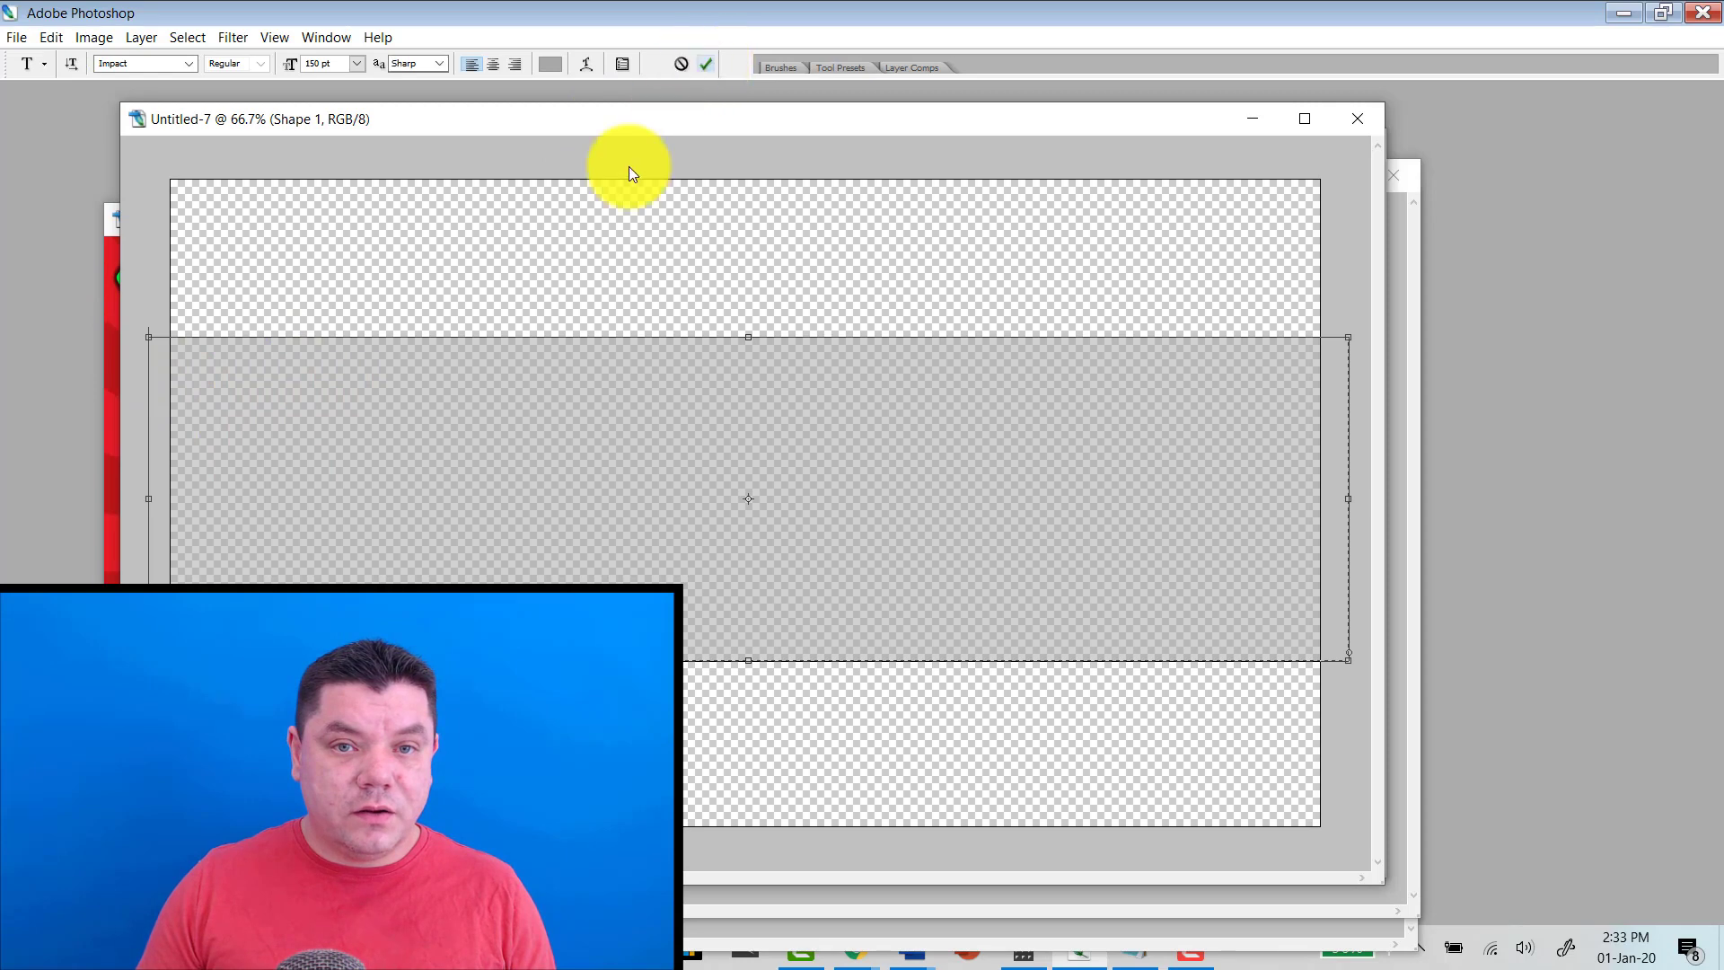
left_click(244, 431)
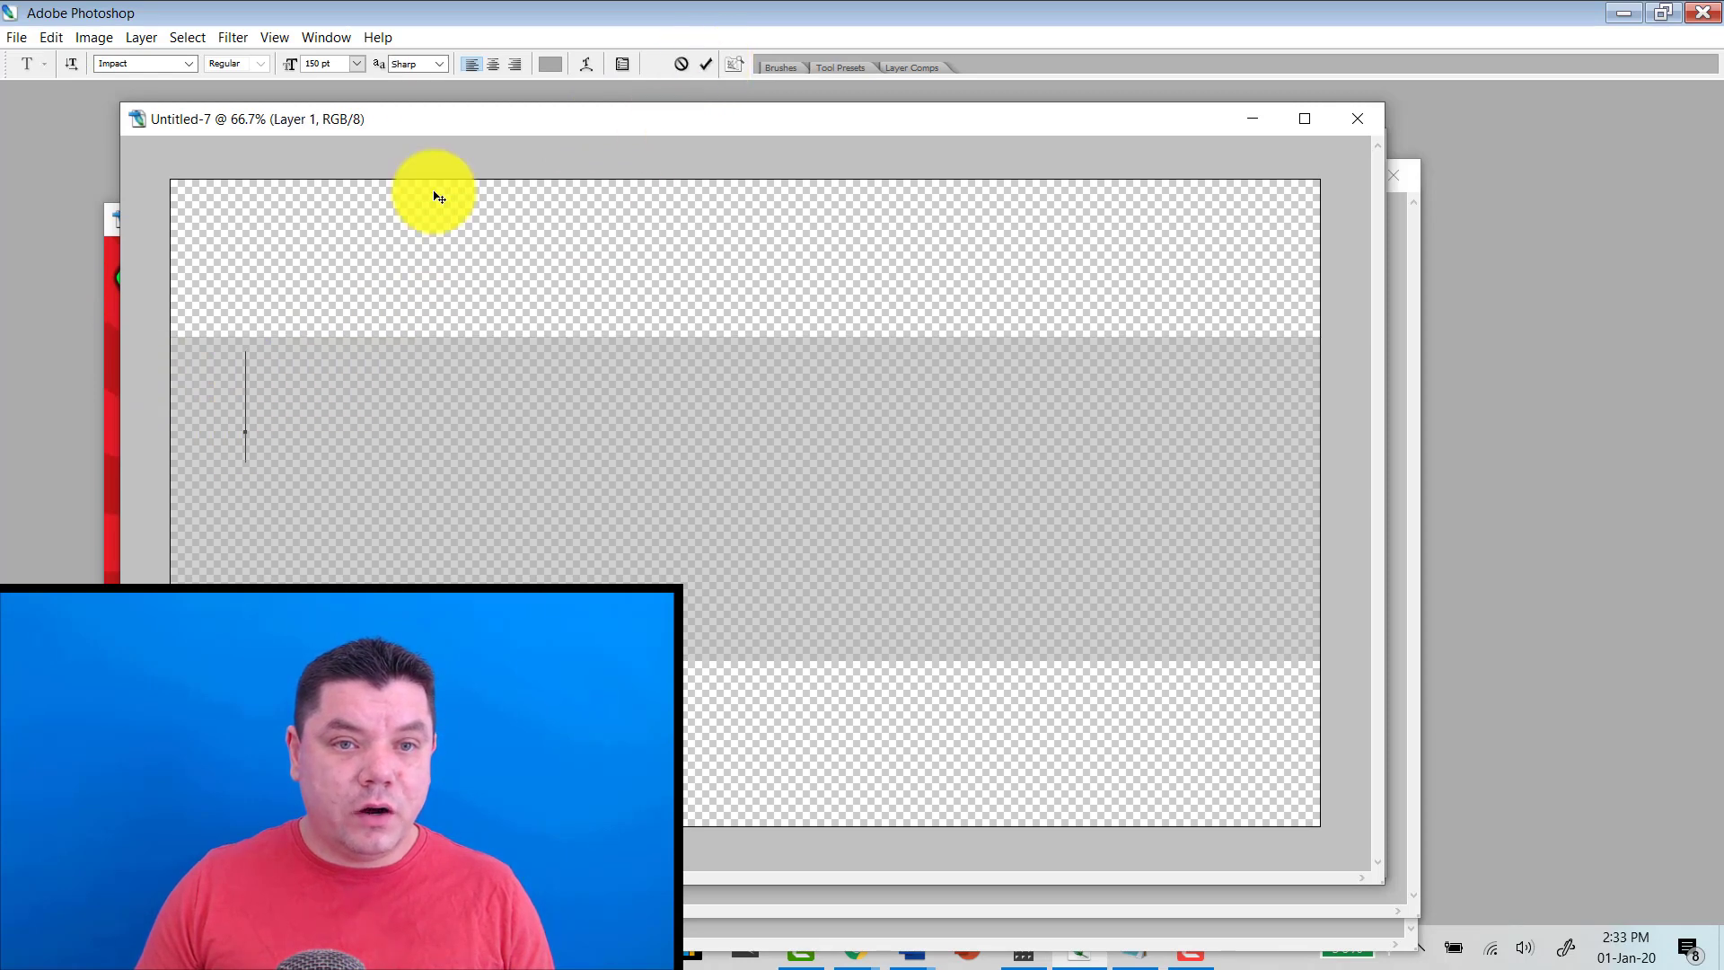
left_click(550, 65)
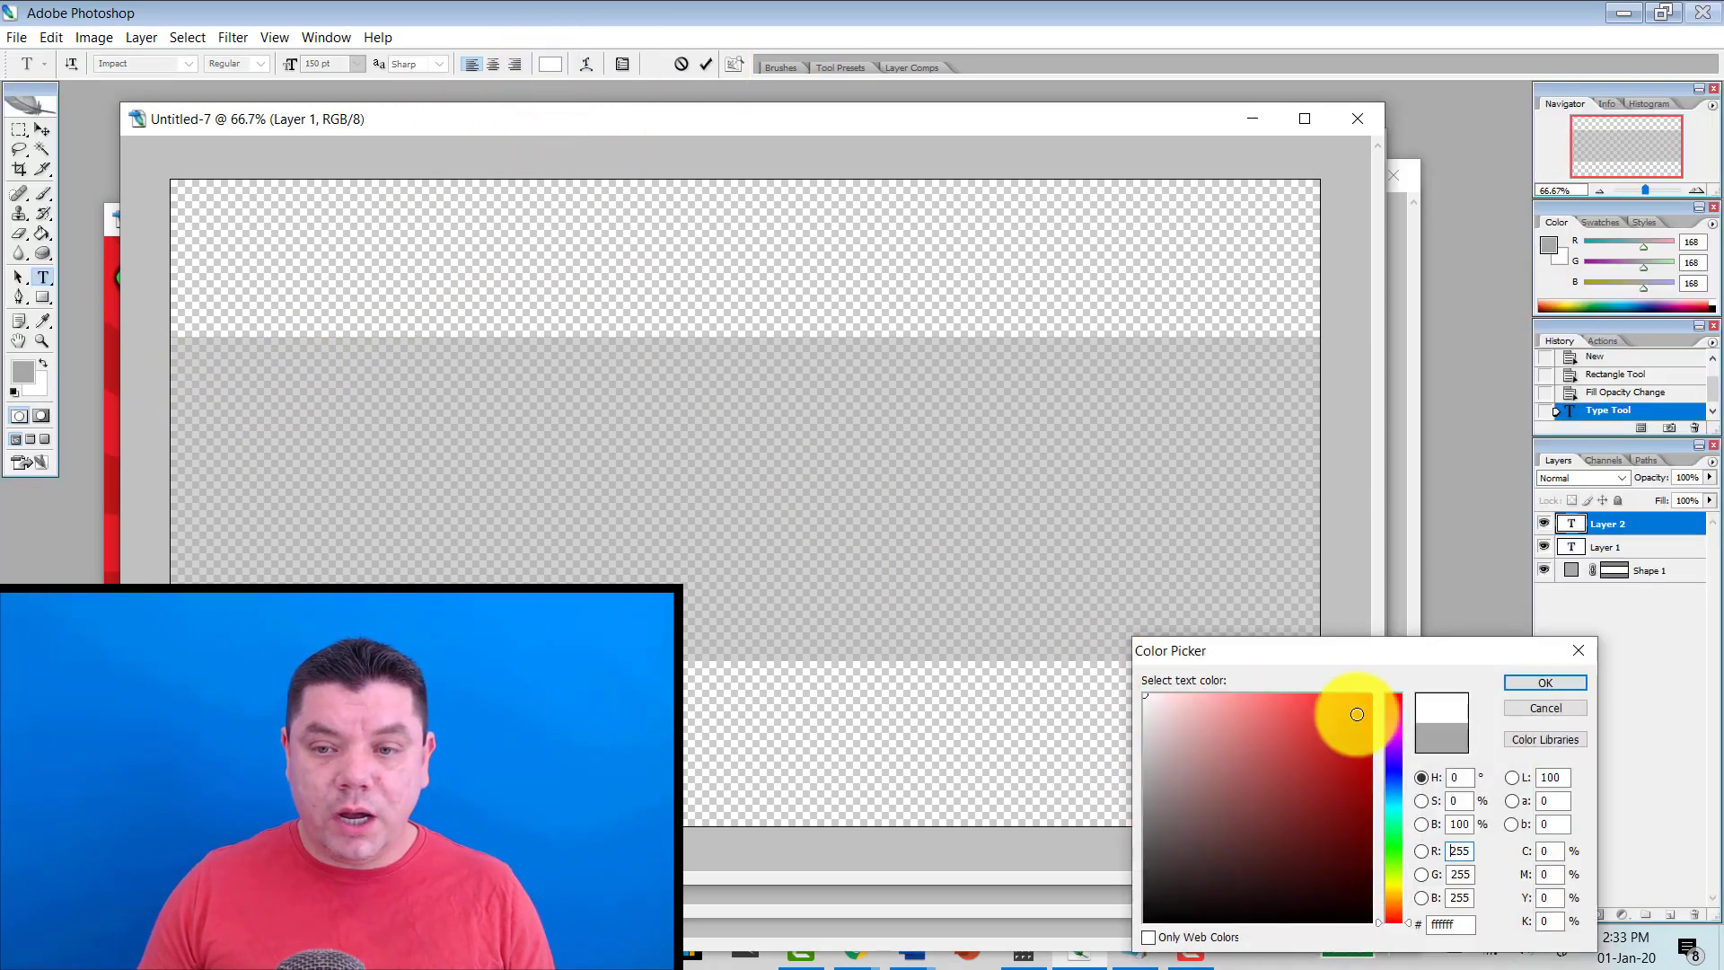
left_click(1524, 686)
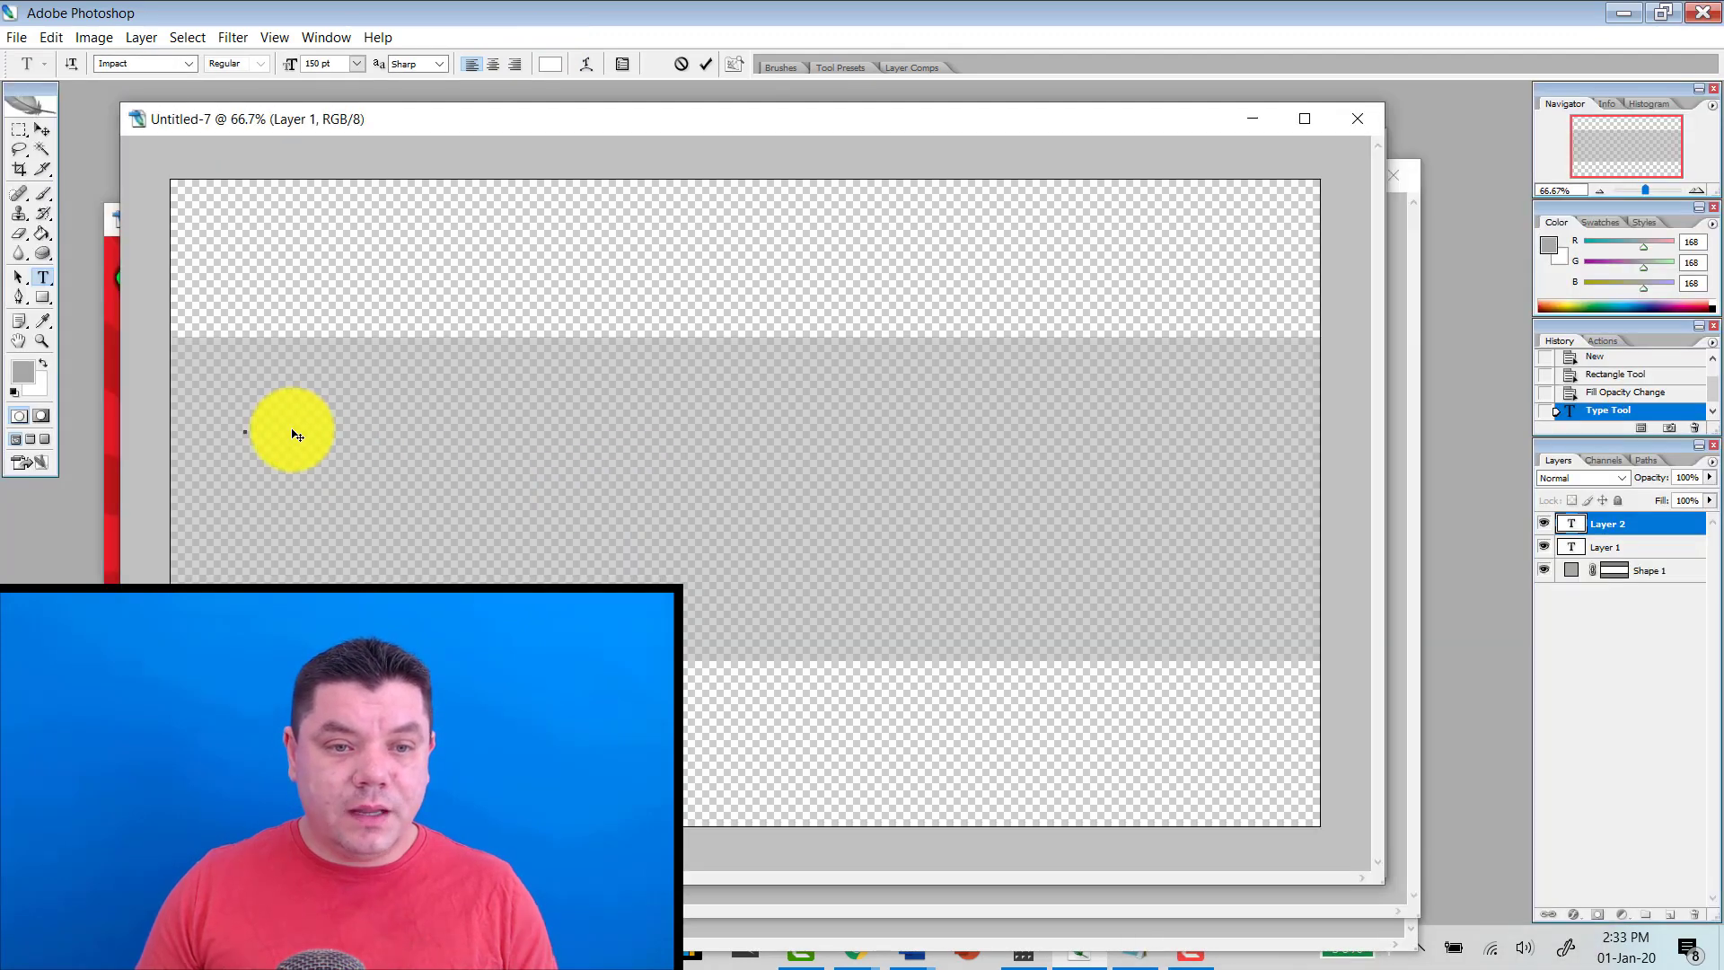
Enter the title text "BEST VIDEO EDITING" on the grey band and commit it.
type("BEST VIDEO")
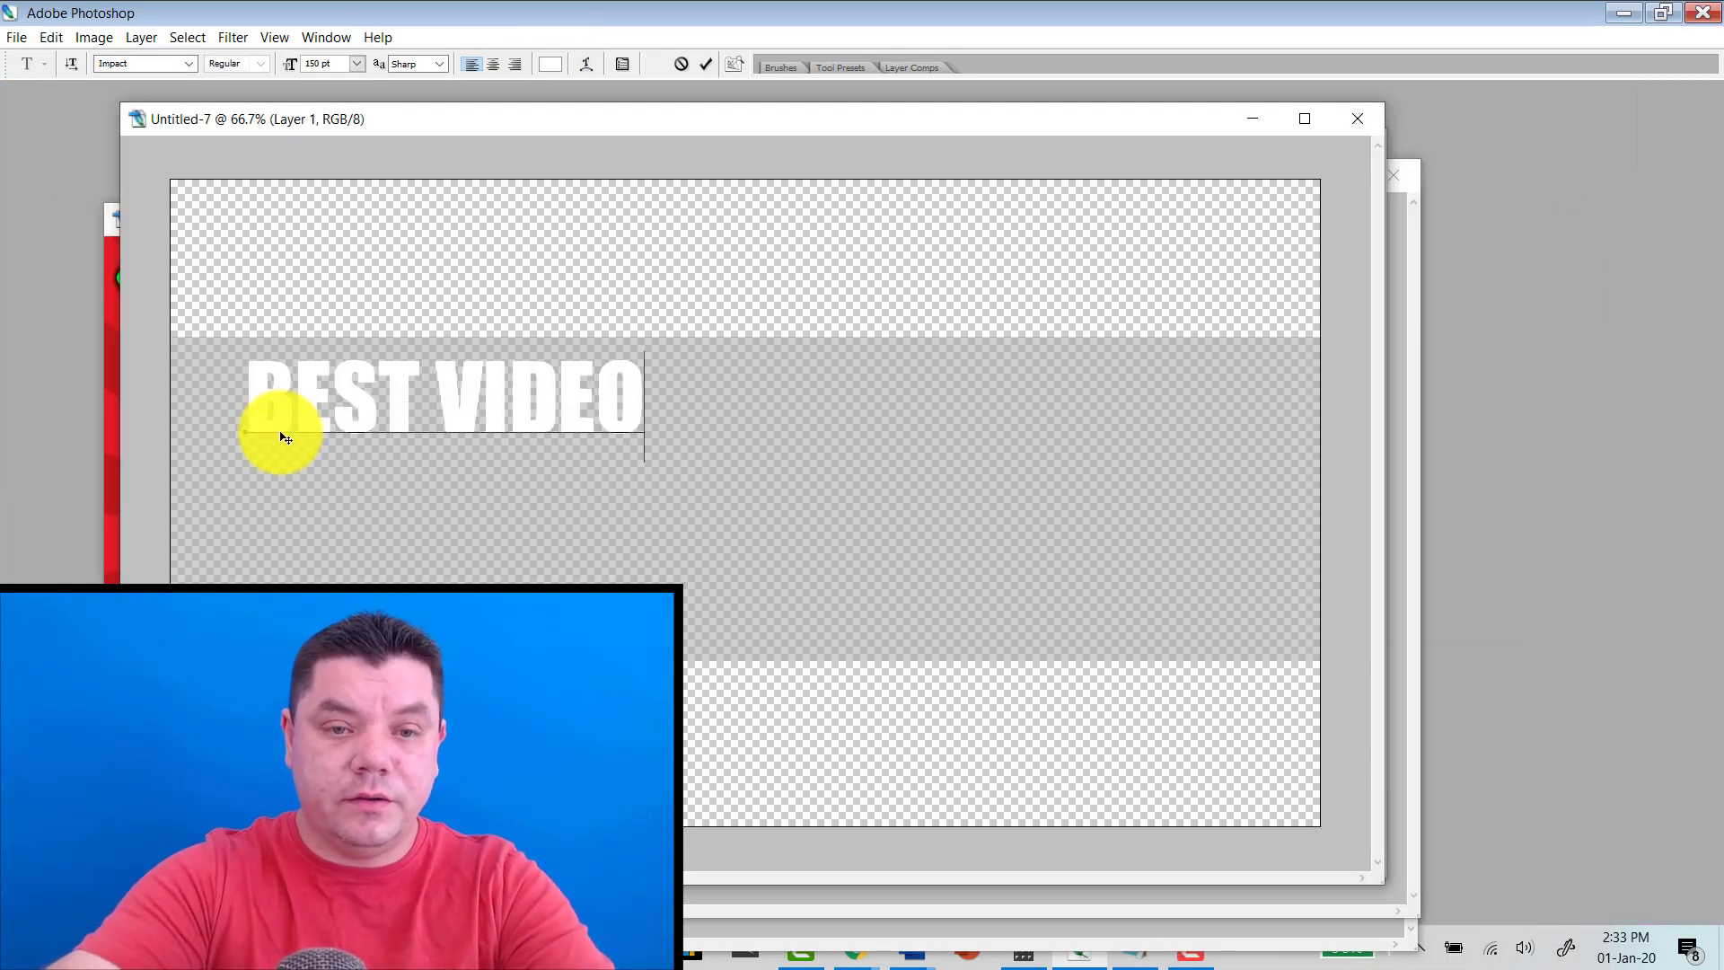
type(" ED")
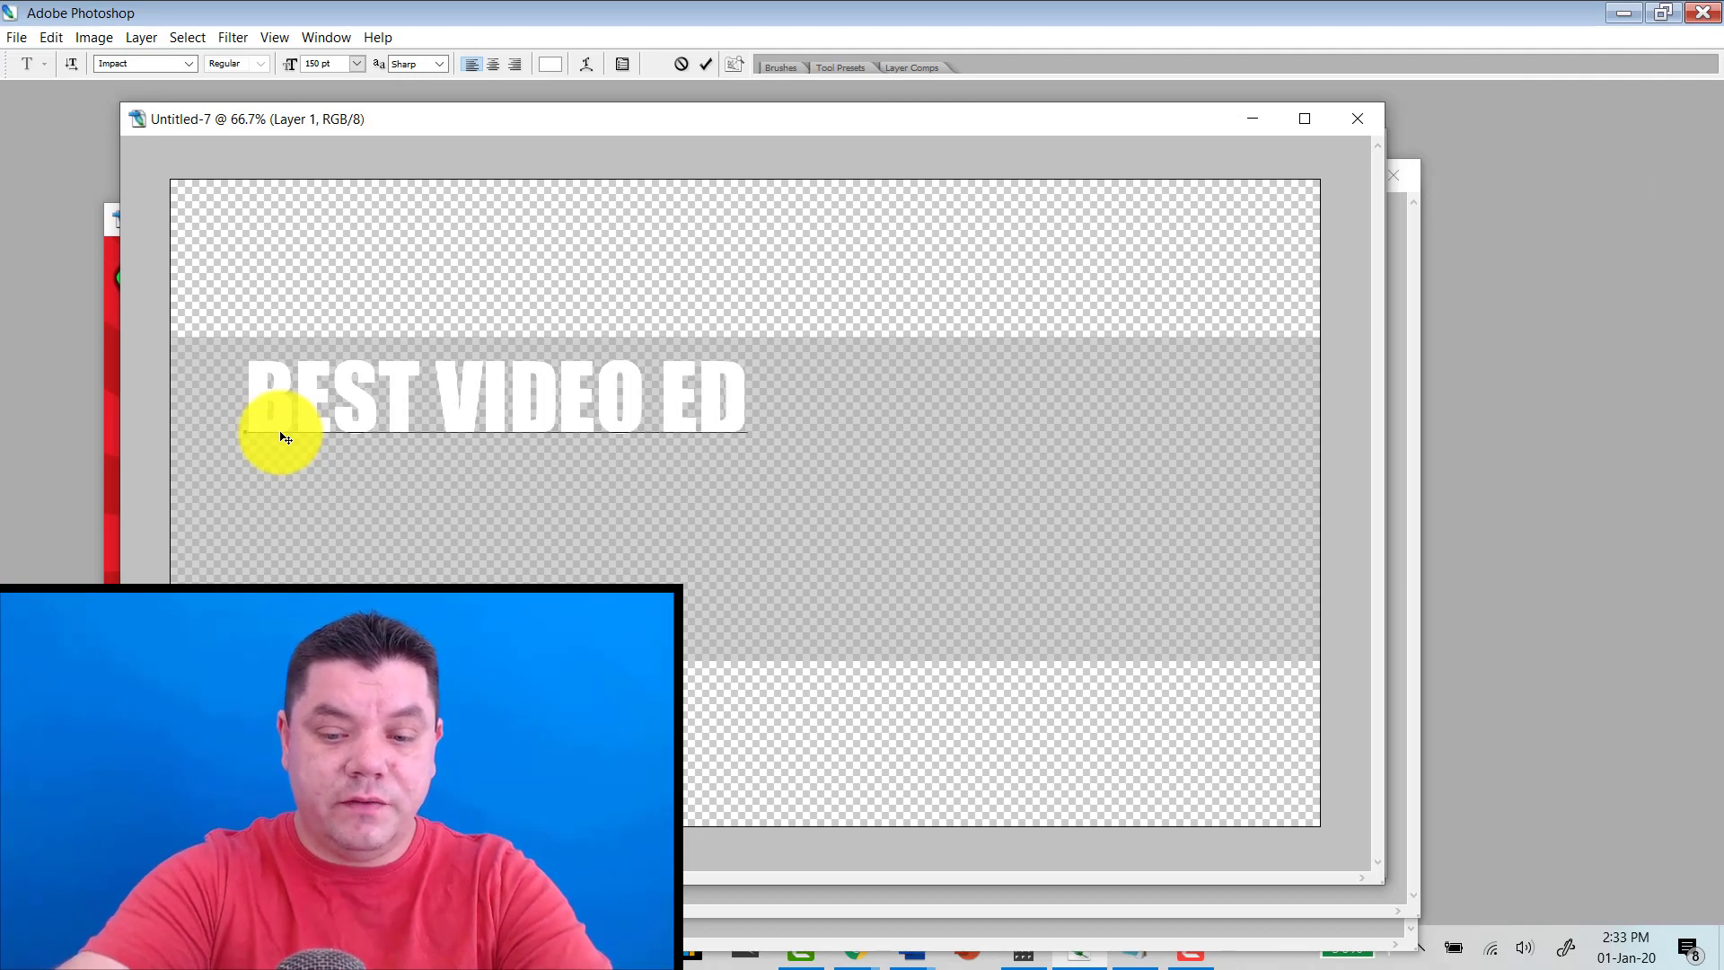
type("TIN")
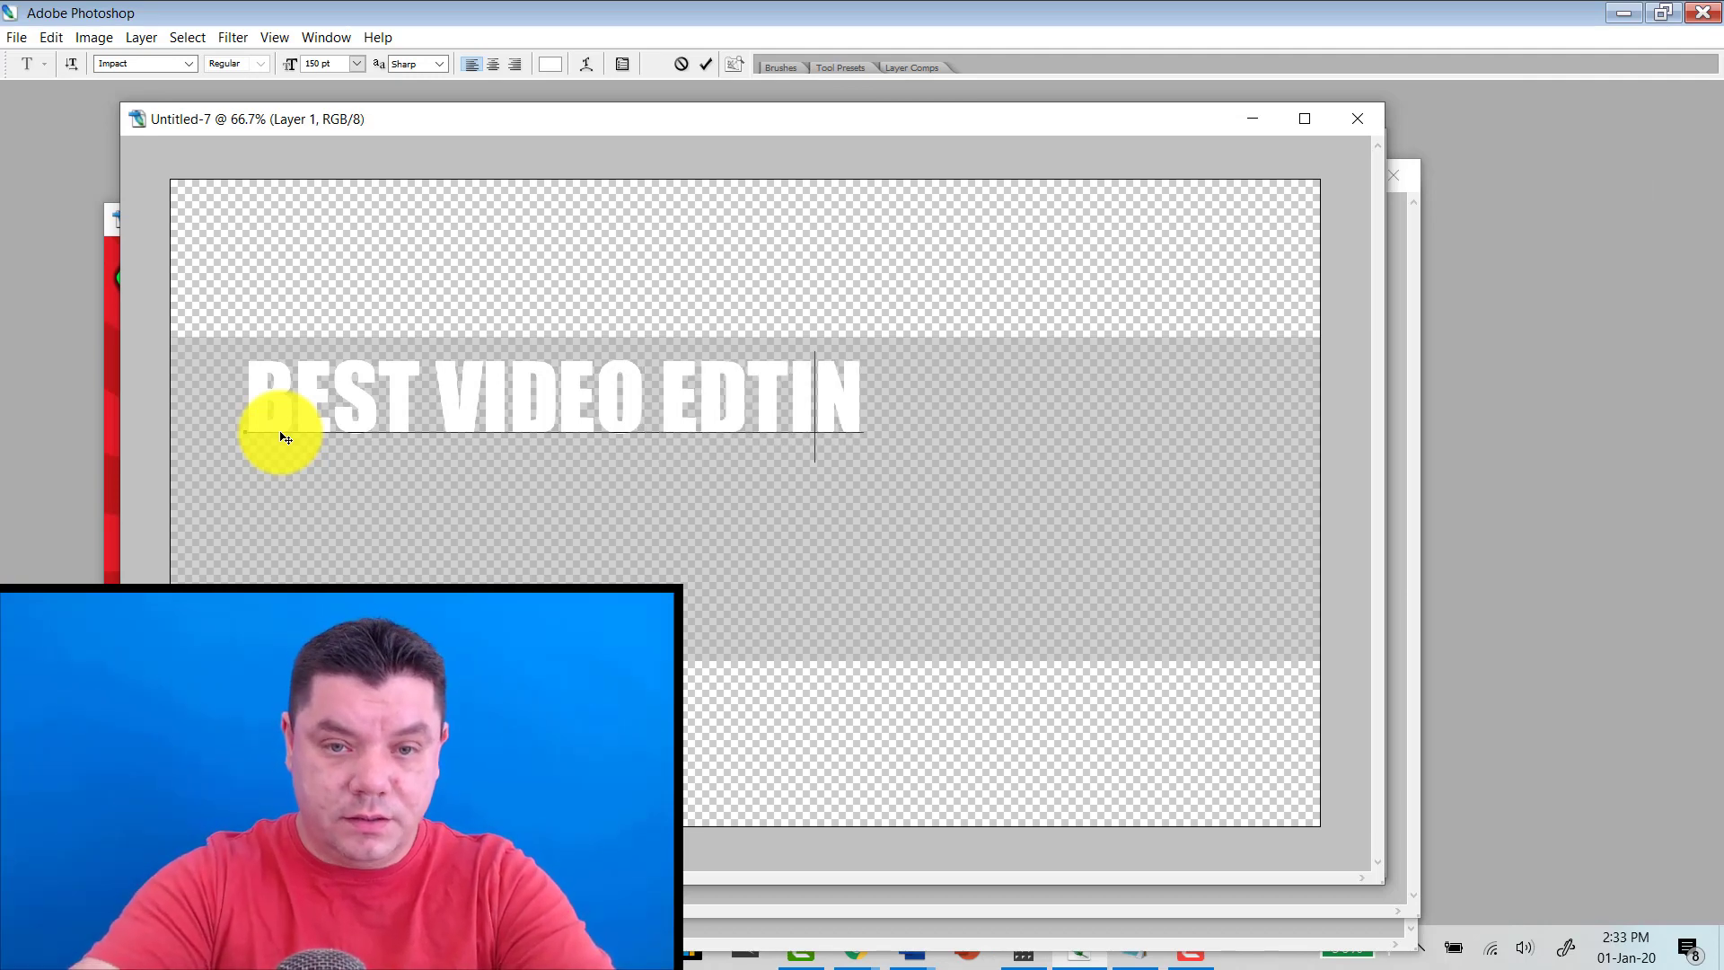
key("BackSpace")
key("BackSpace")
key("BackSpace")
type("ITING")
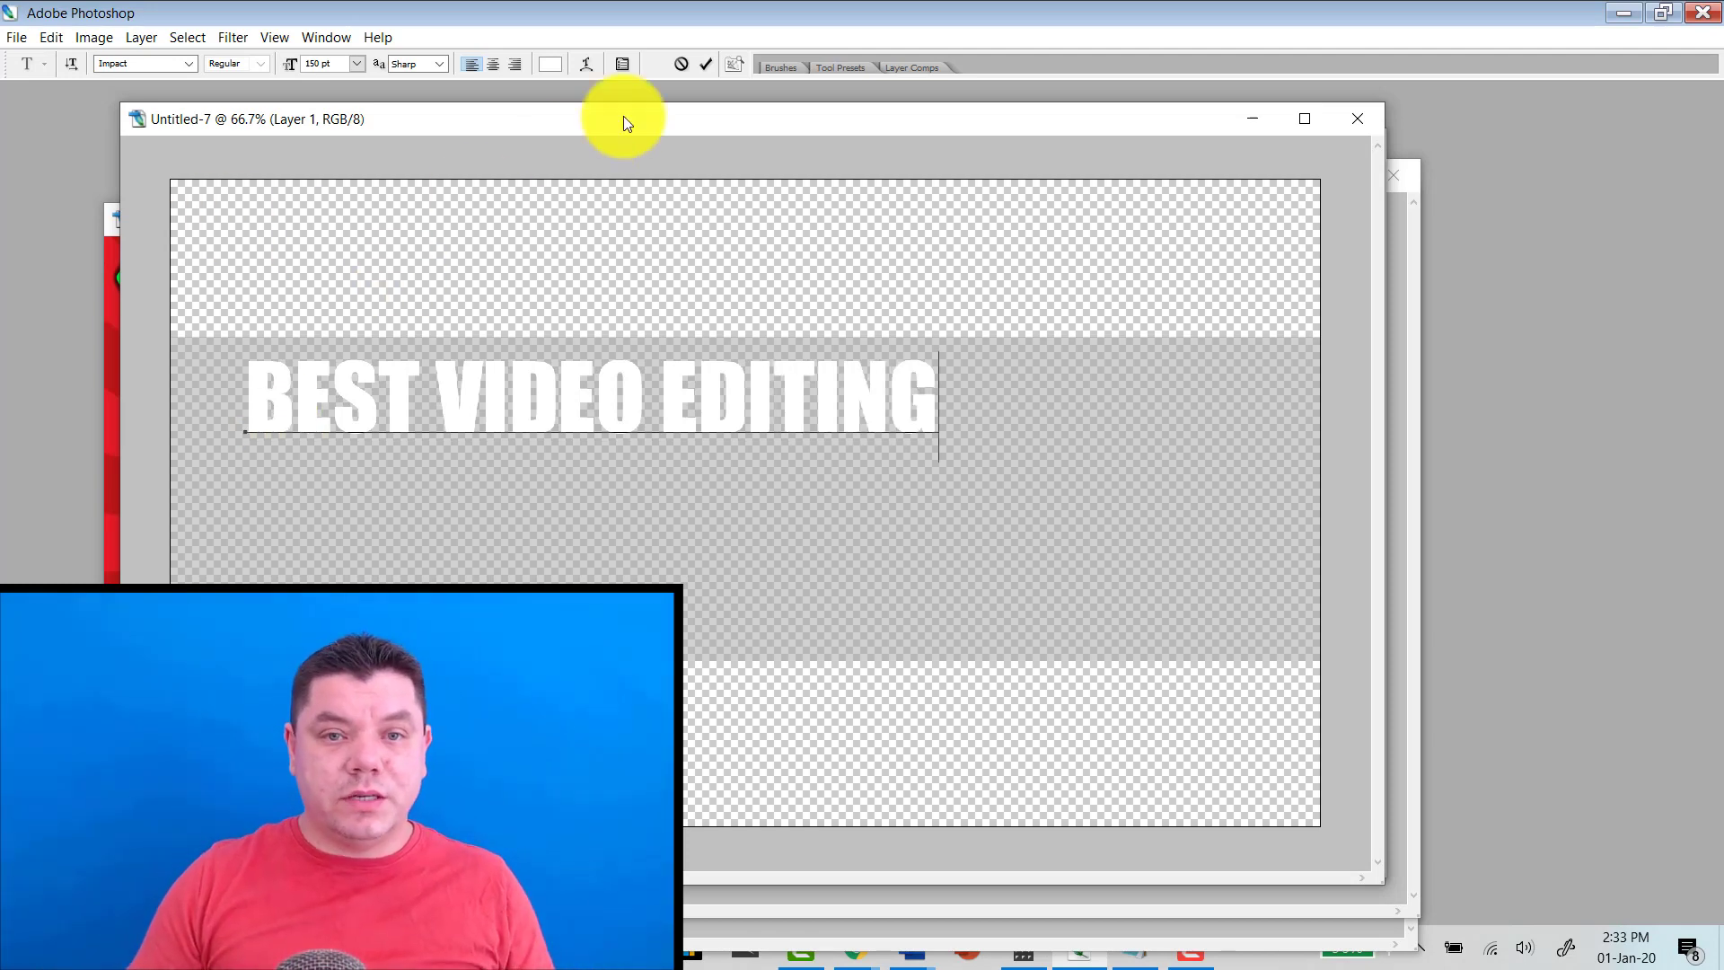
left_click(641, 119)
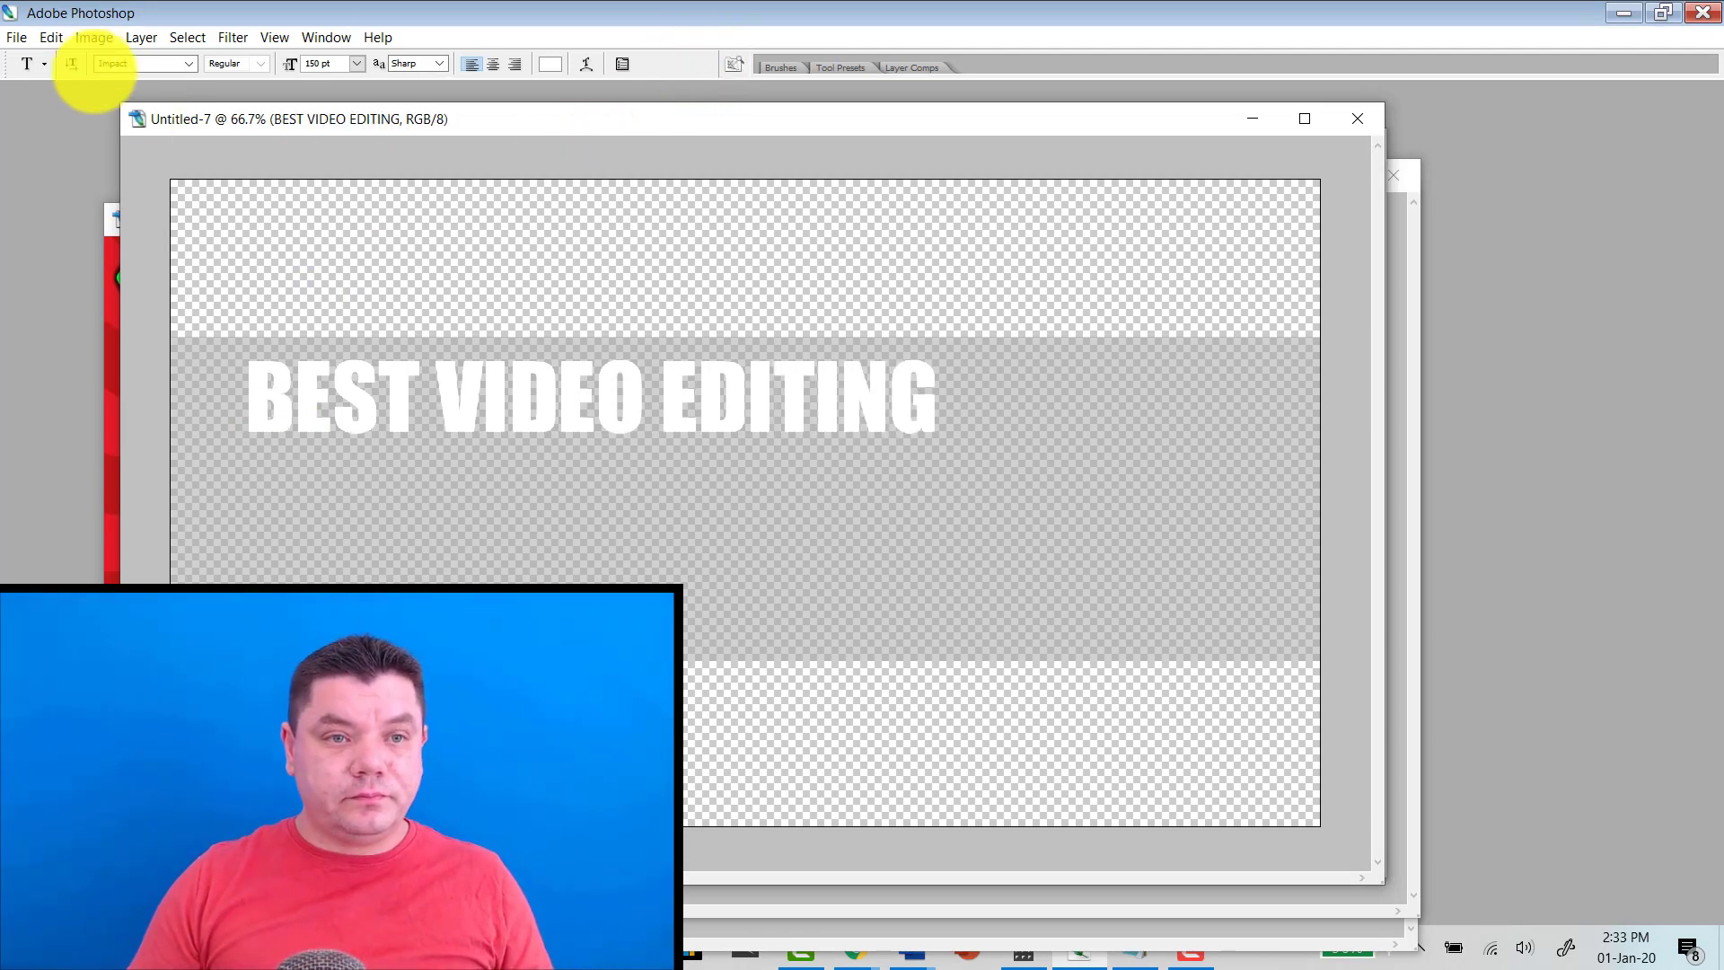
Look over the file commands for the title graphic, and minimize Photoshop to return to Camtasia.
left_click(14, 38)
left_click(619, 110)
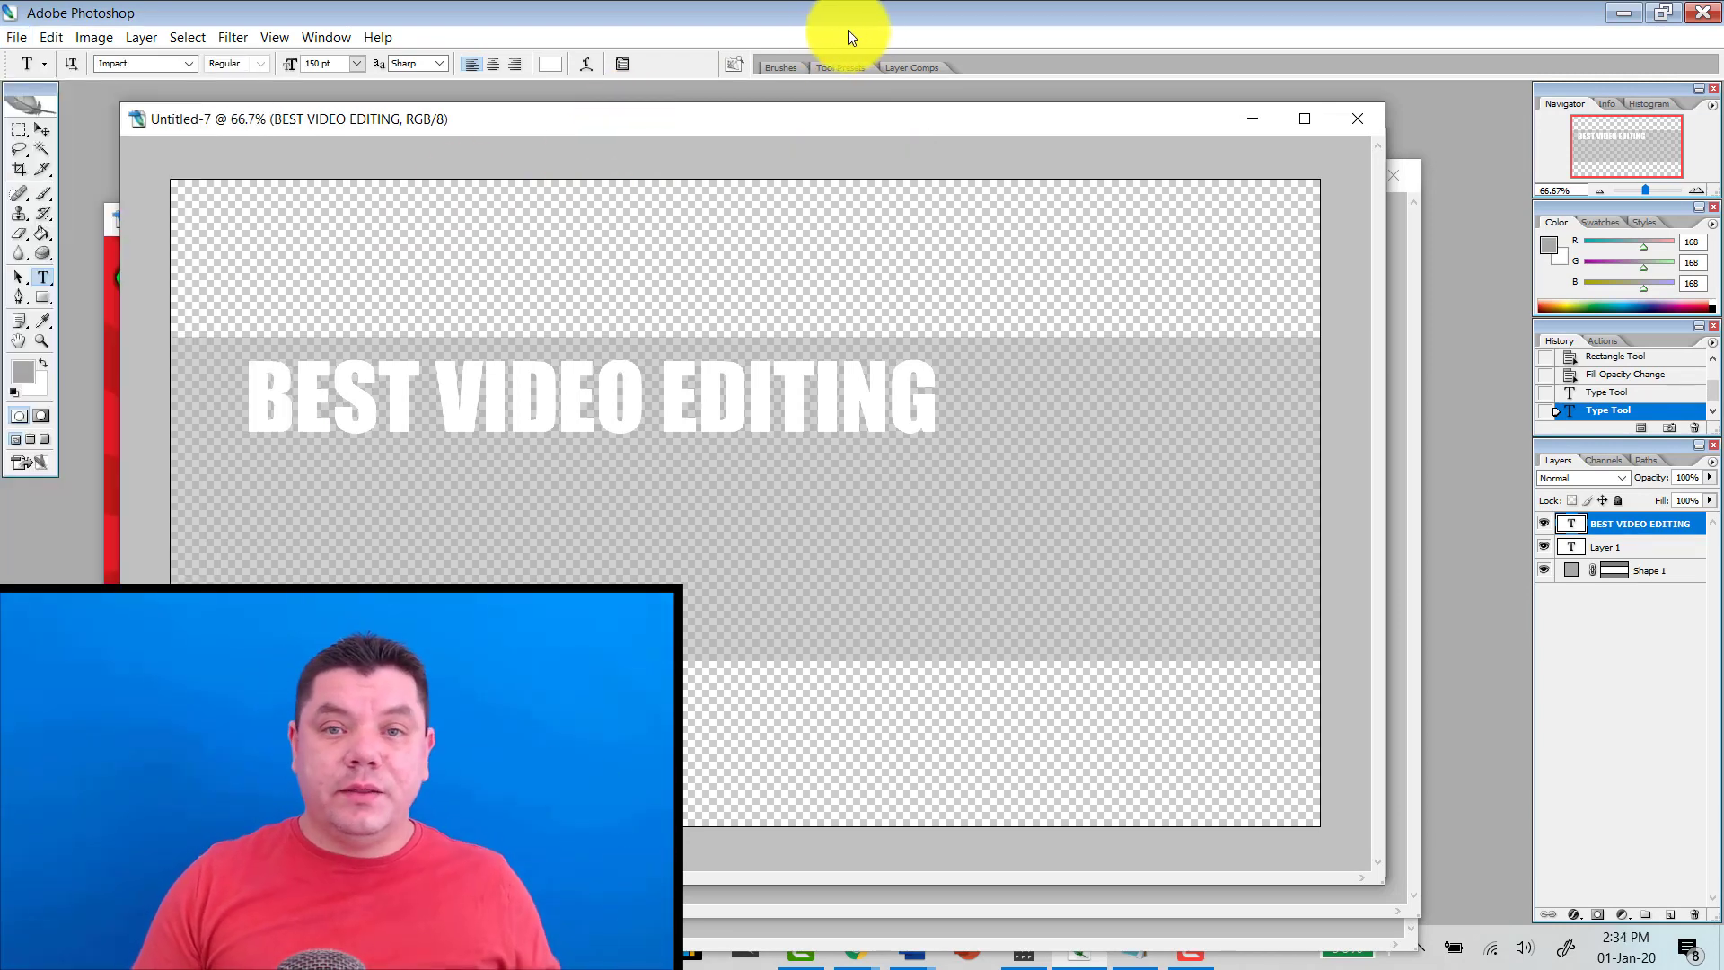
left_click(1624, 12)
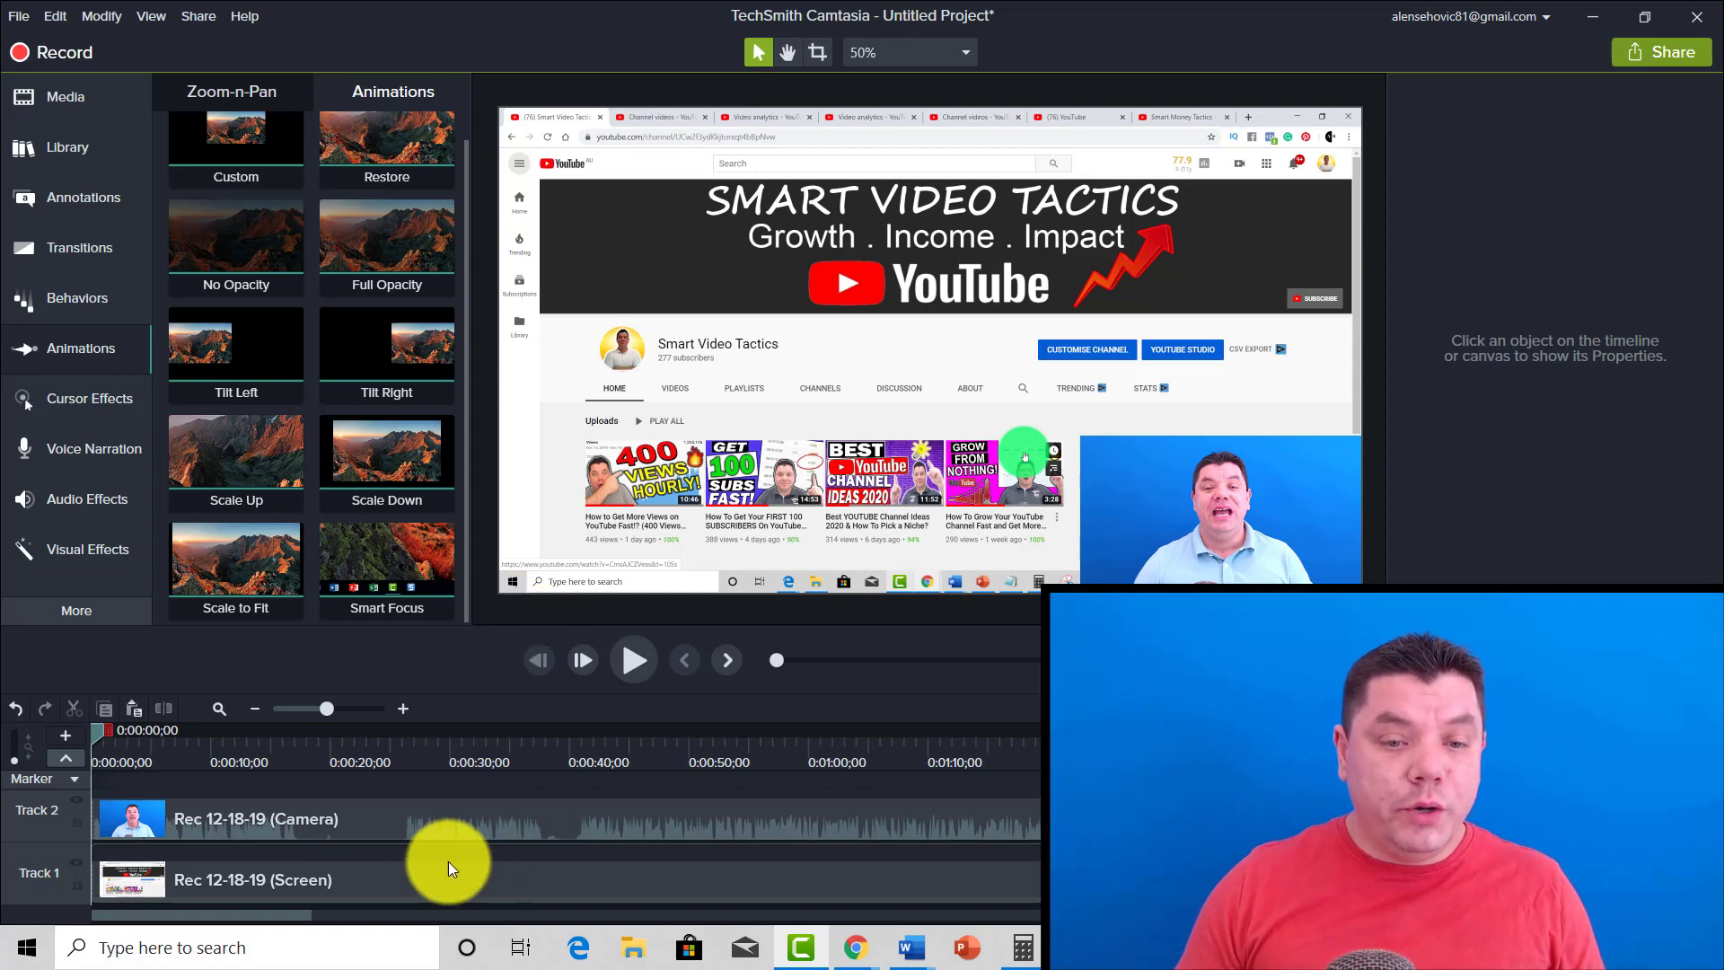
Import the bensound-summer audio file from the Downloads folder and place it at the start of Track 3.
scroll(454, 860, "up", 3)
scroll(426, 836, "down", 2)
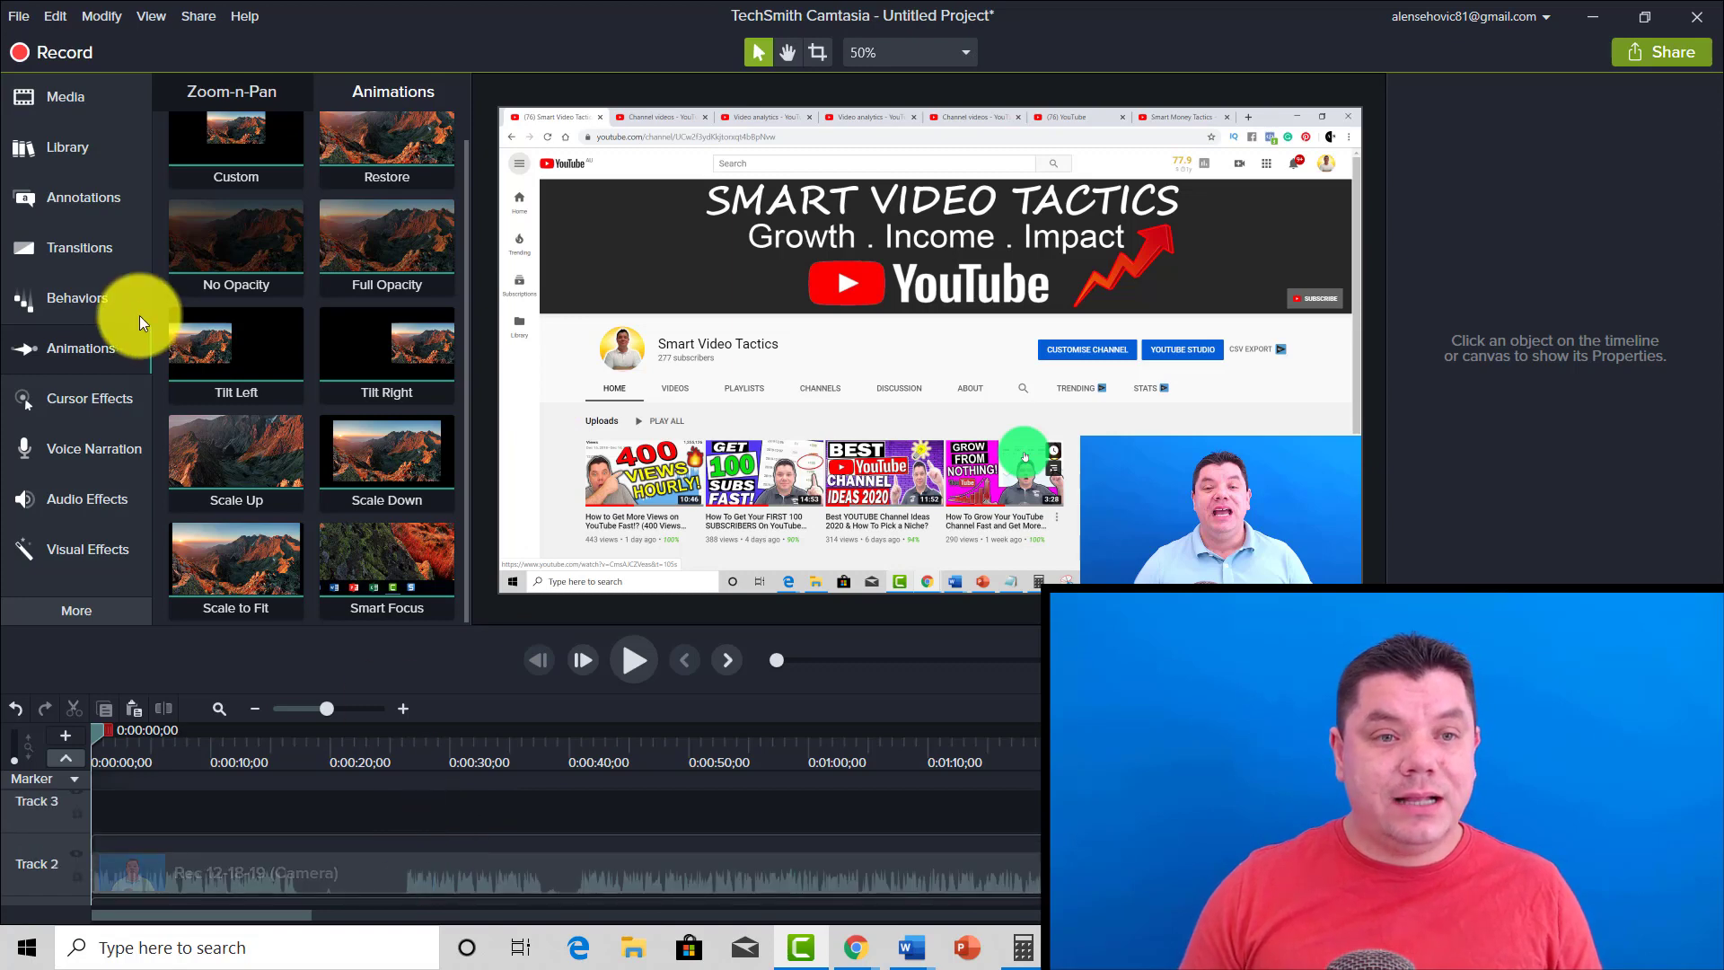
left_click(18, 19)
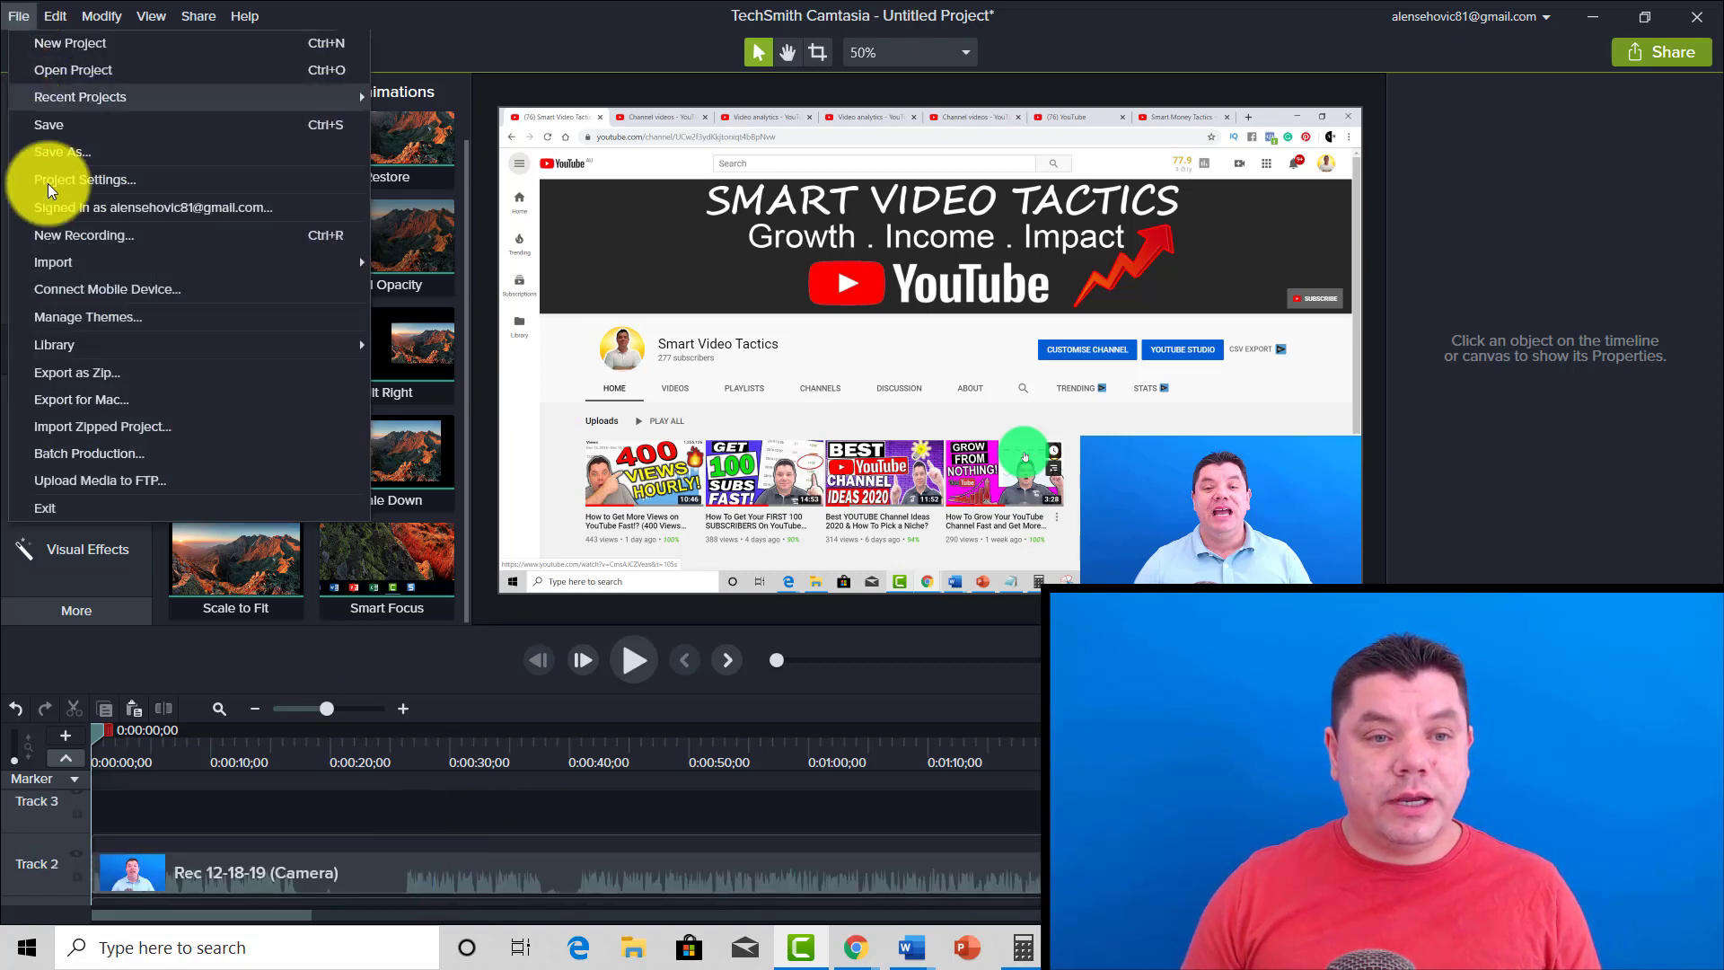
mouse_move(357, 277)
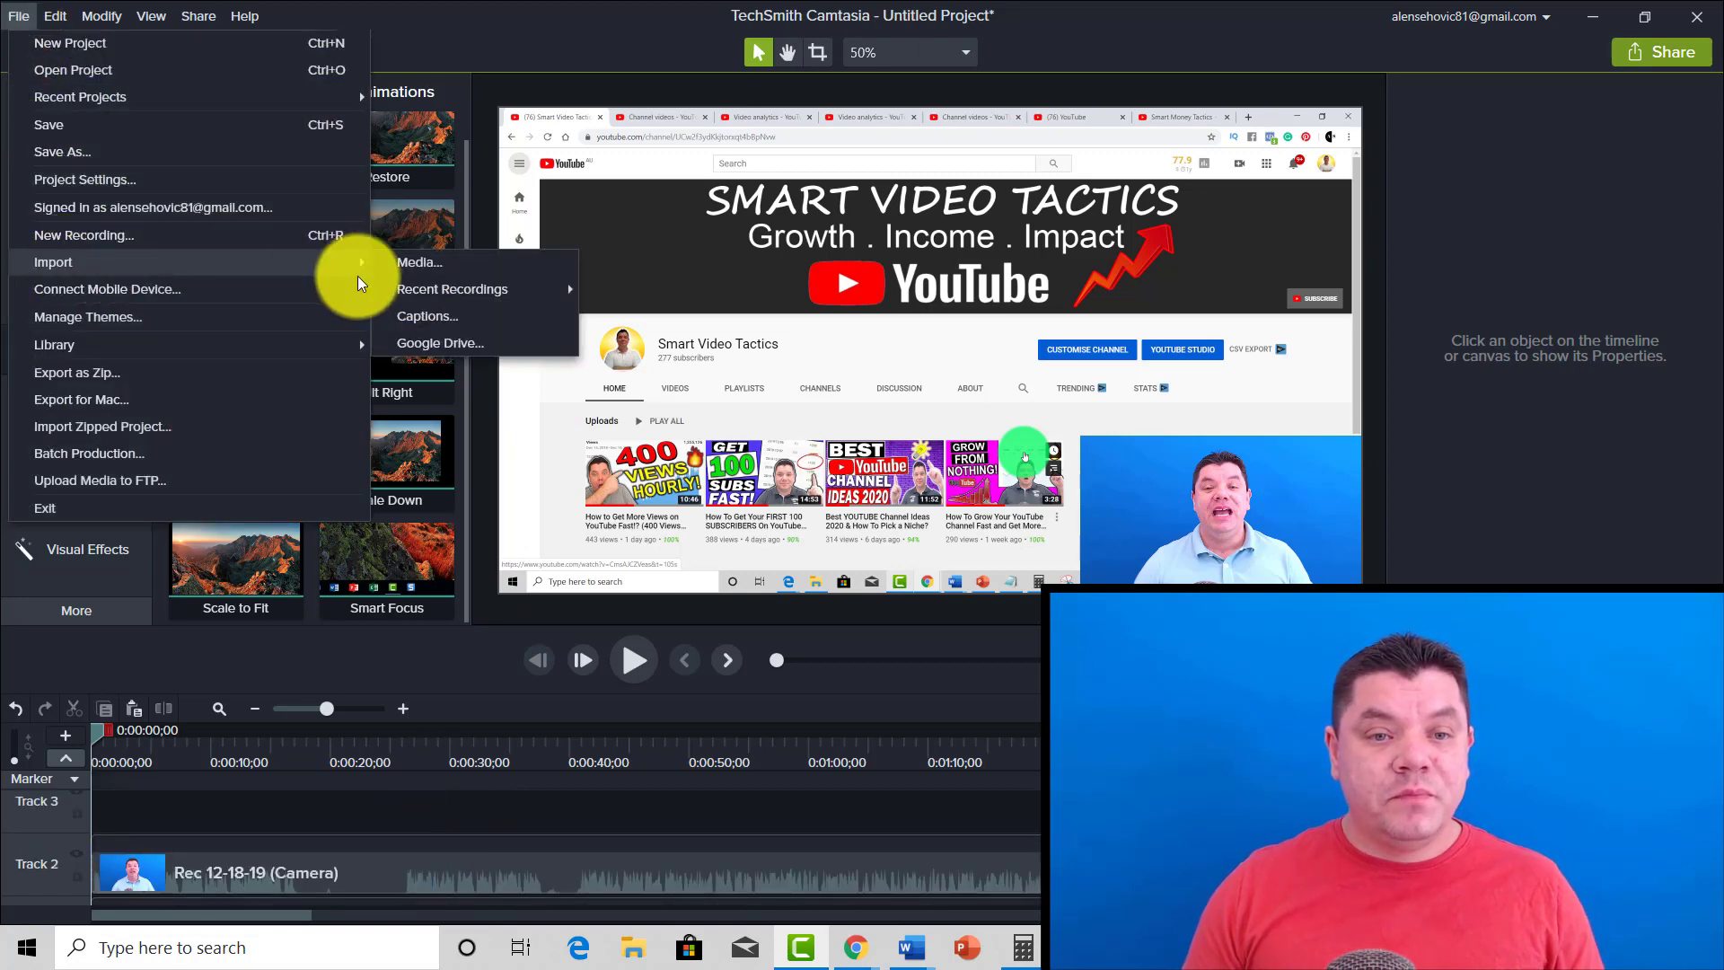
left_click(438, 266)
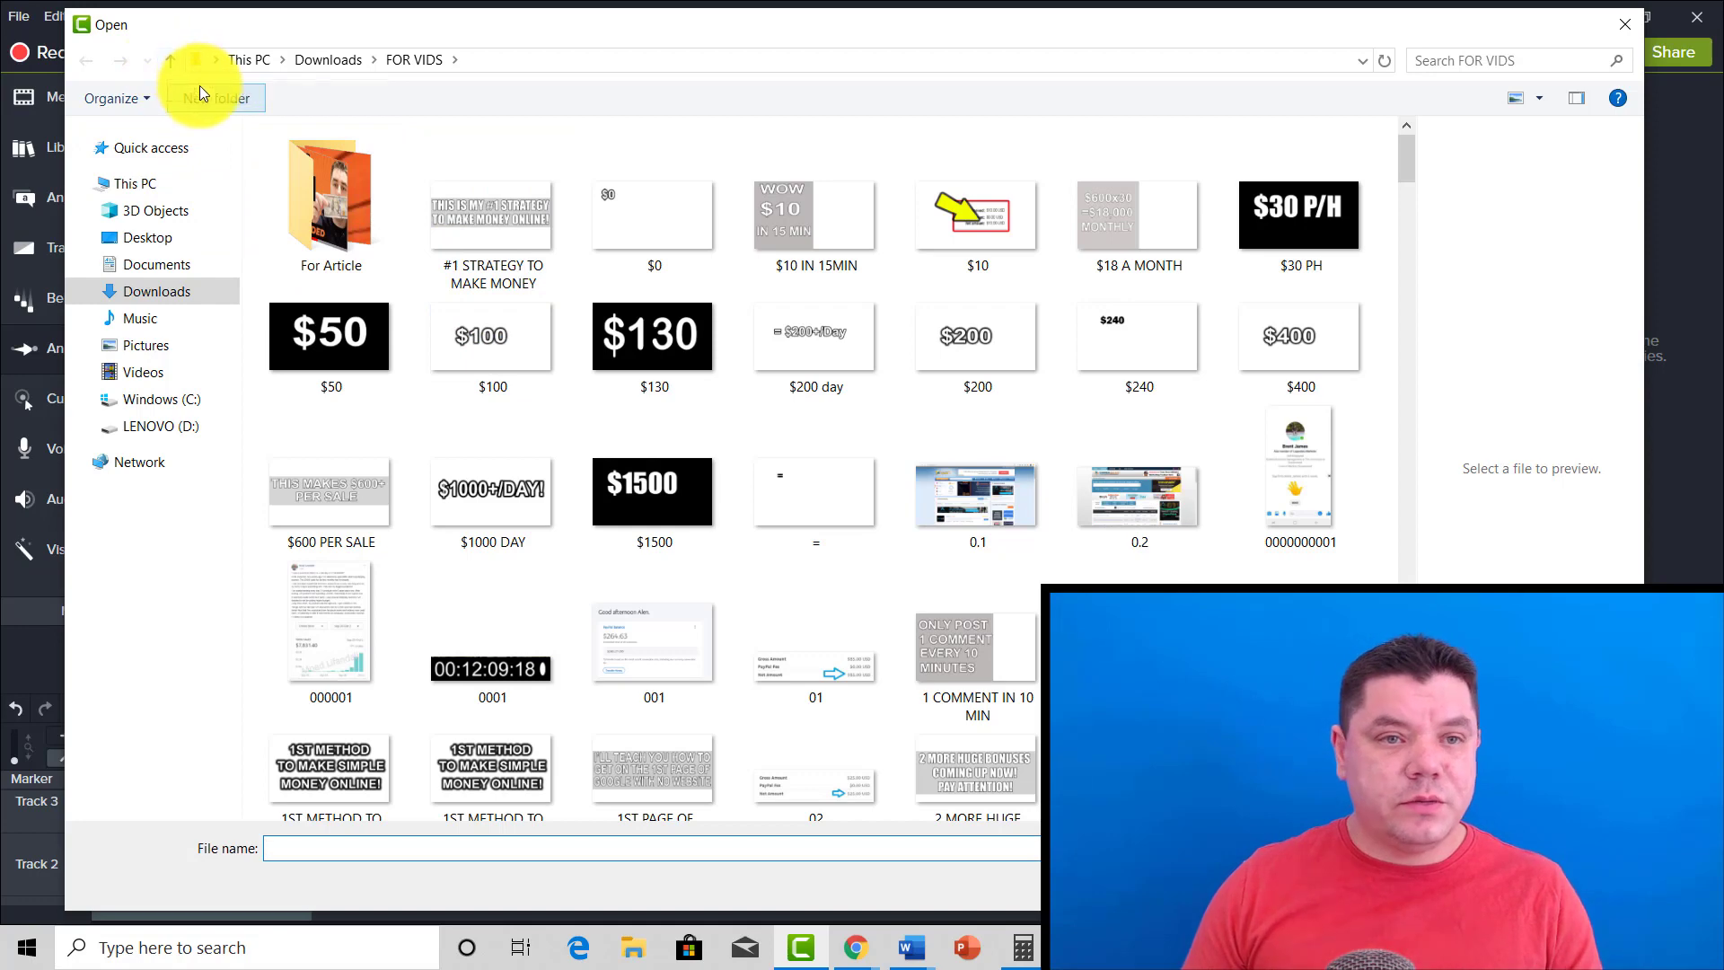
left_click(170, 61)
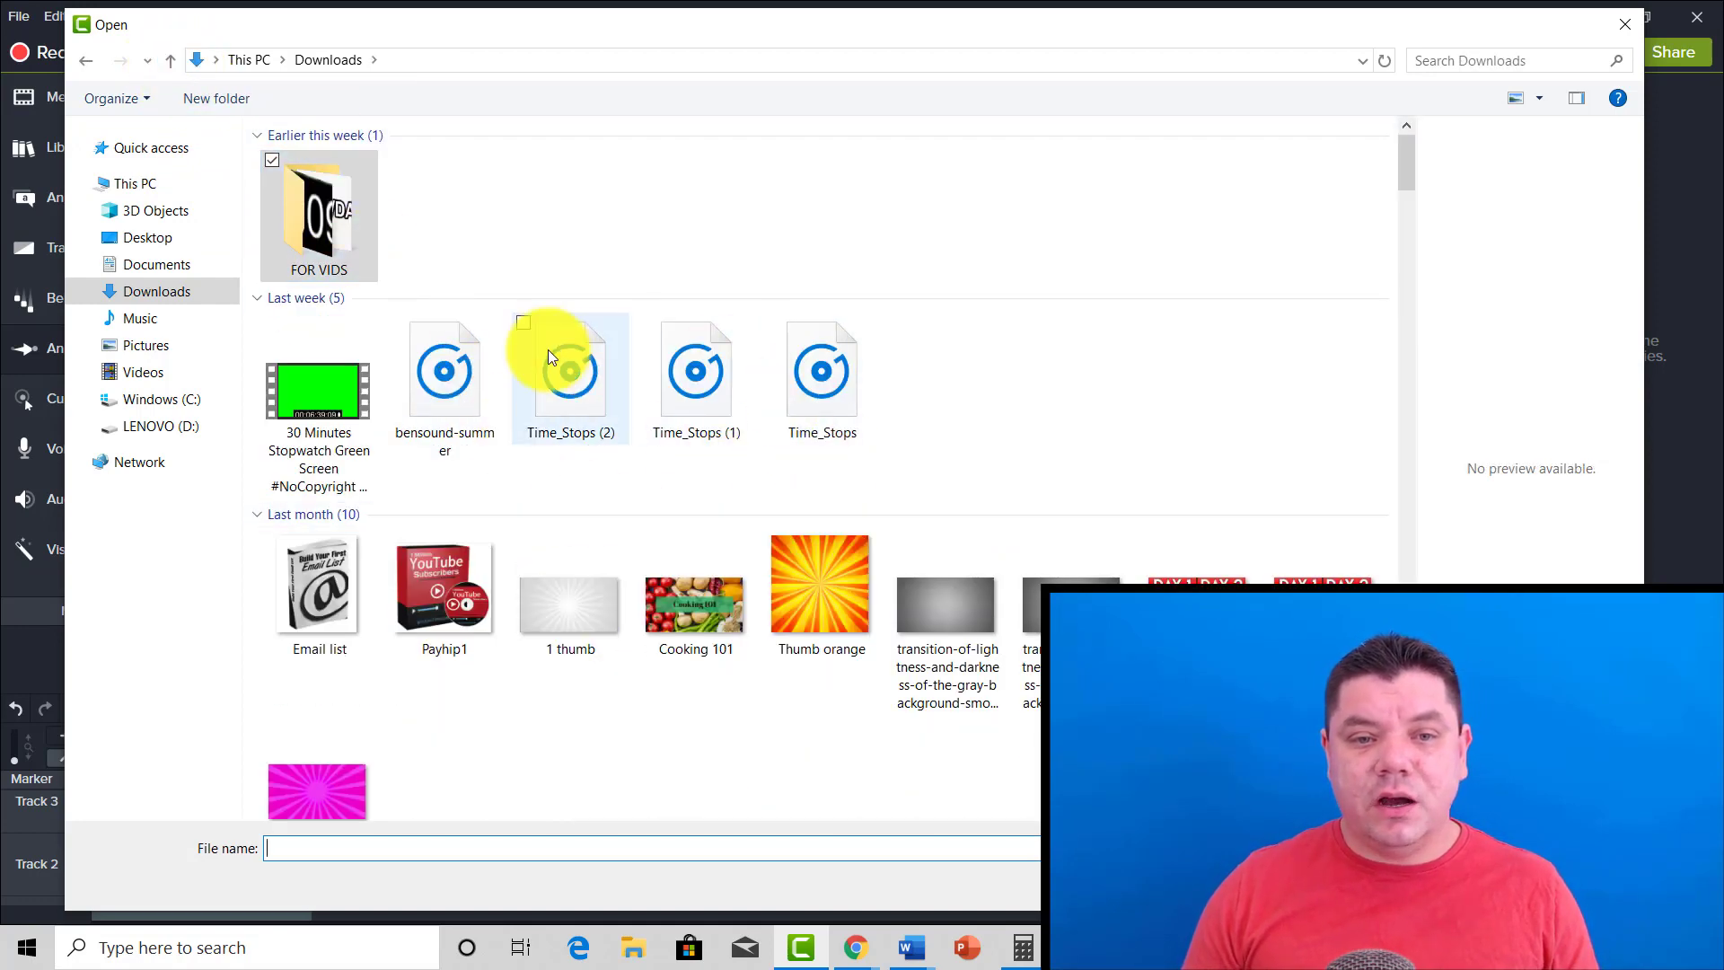
double_click(452, 383)
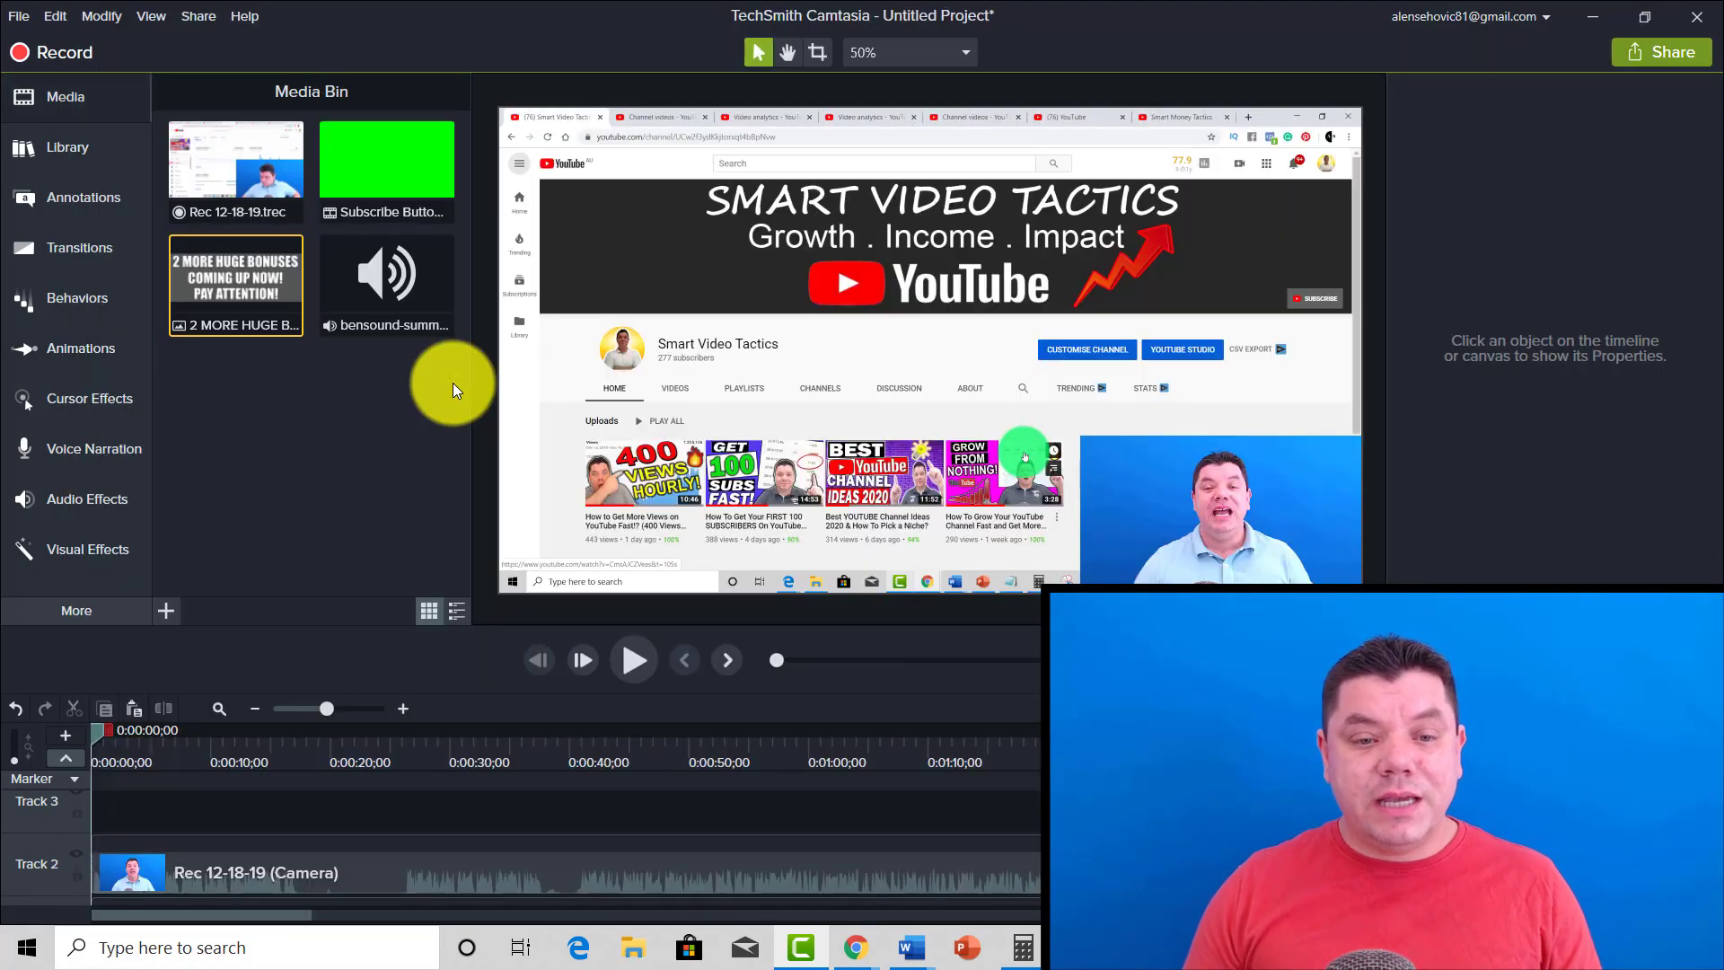
left_click_drag(379, 296, 305, 843)
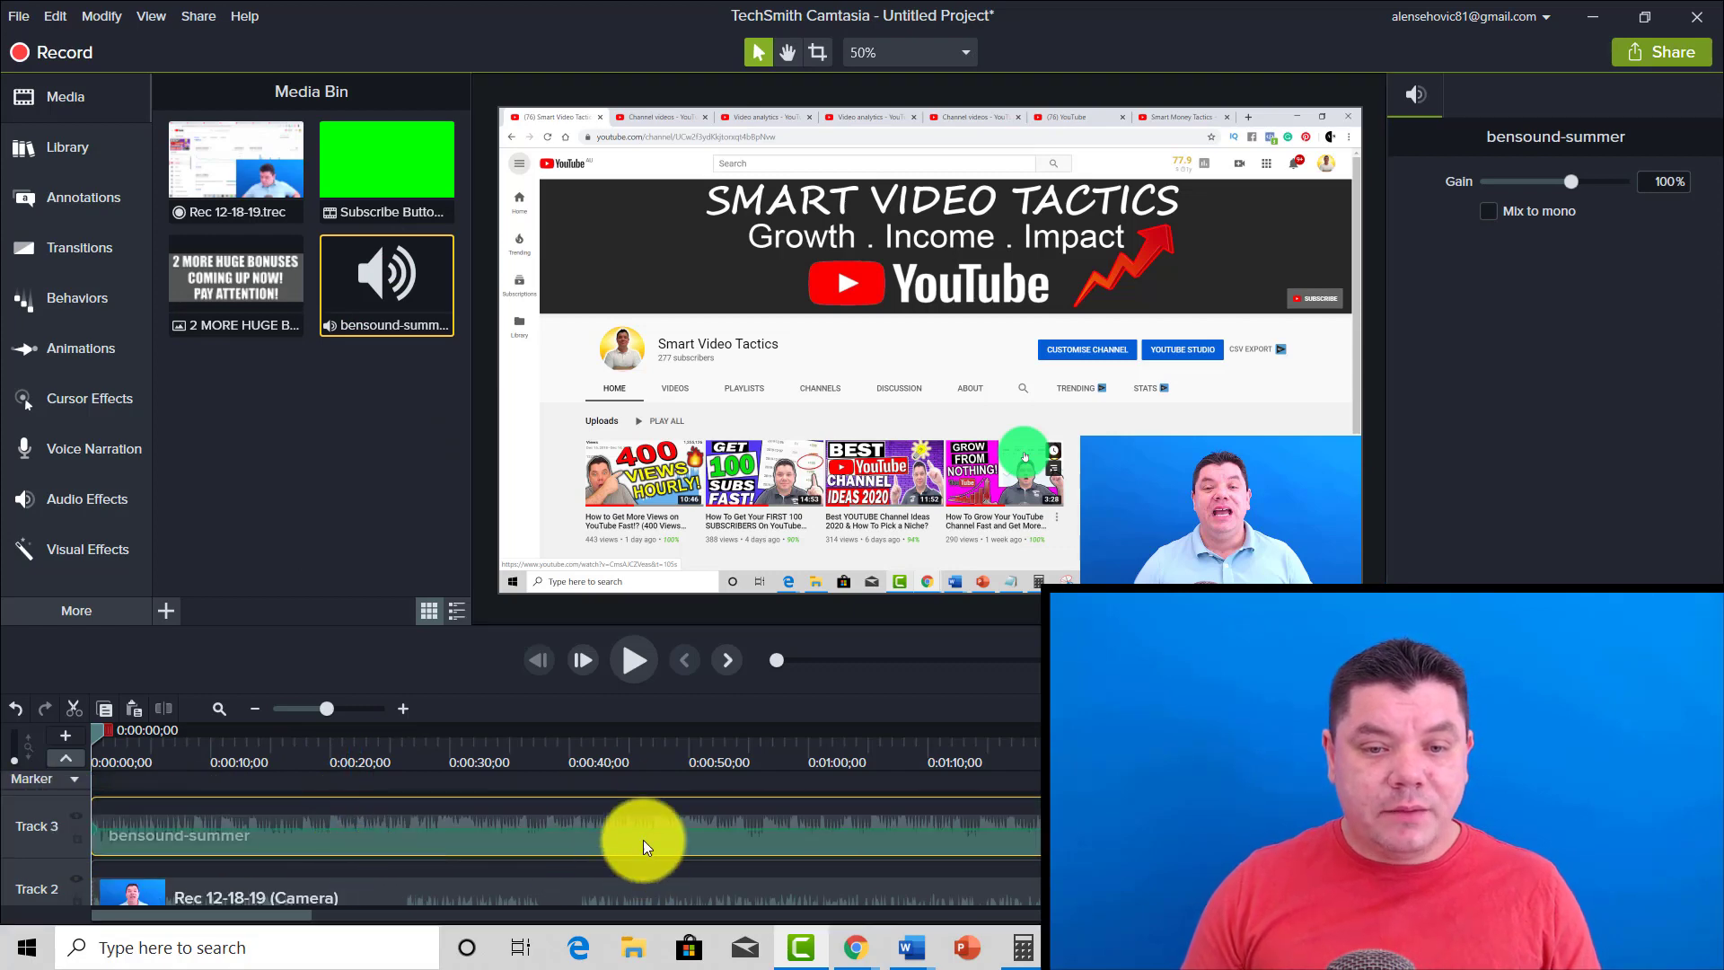
Play back the music with the speech, and lower the bensound-summer audio level directly on the Track 3 clip.
left_click(628, 663)
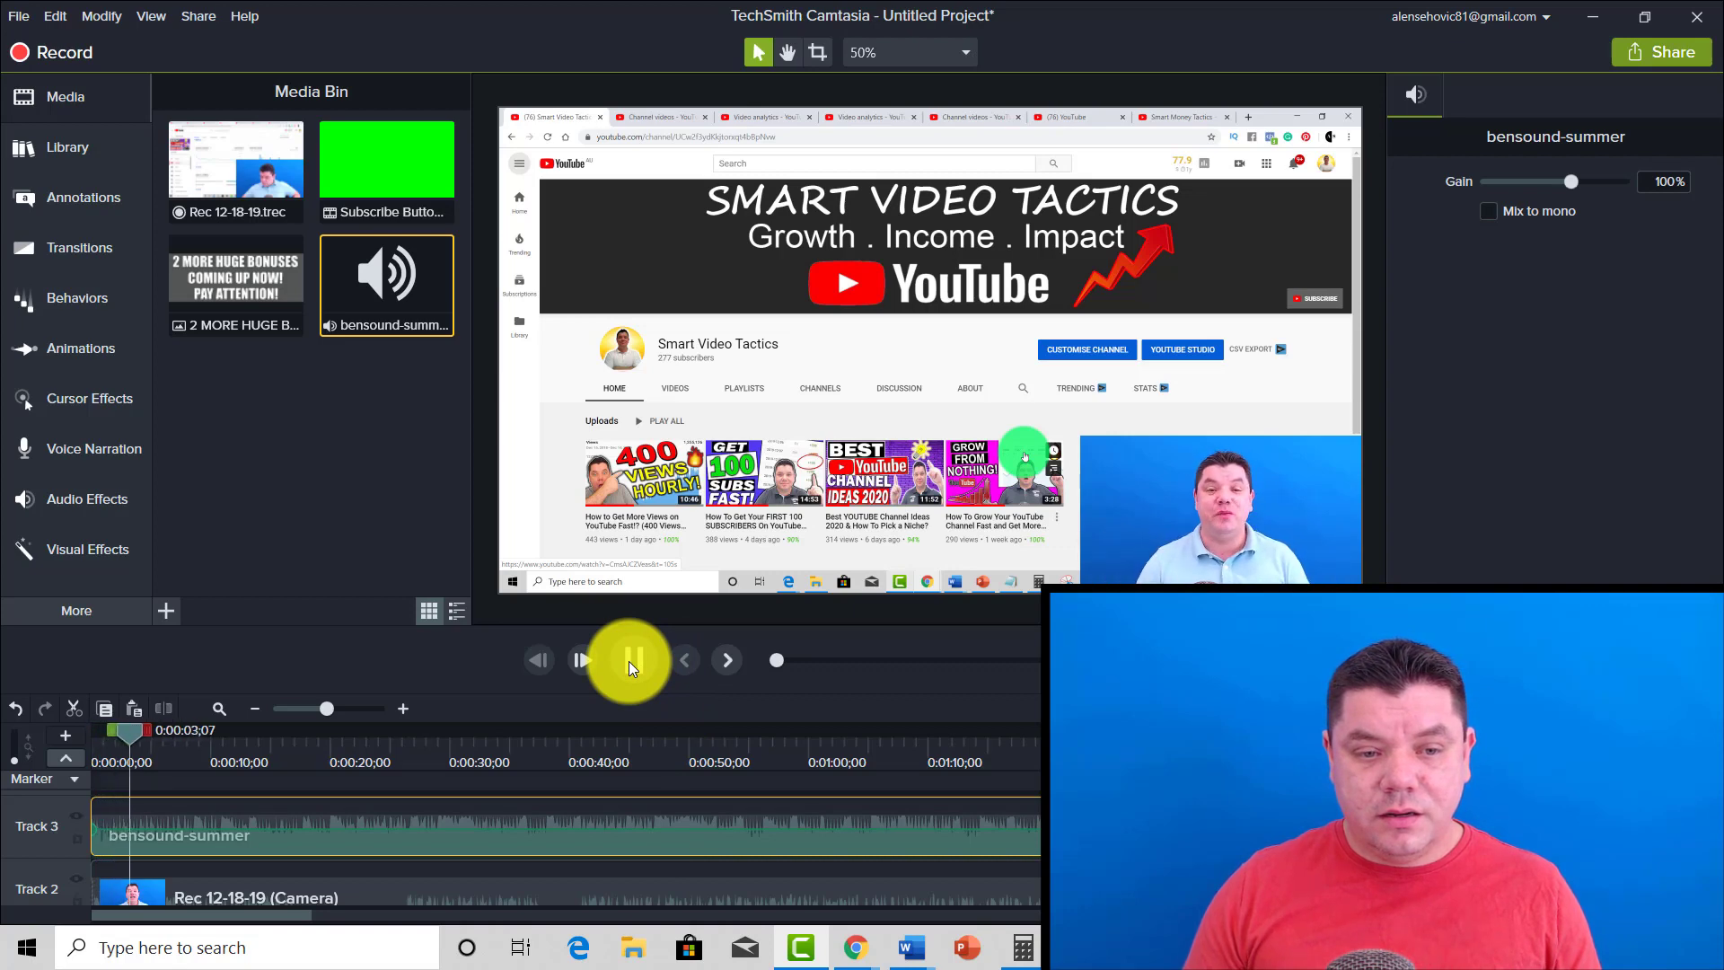
left_click(629, 677)
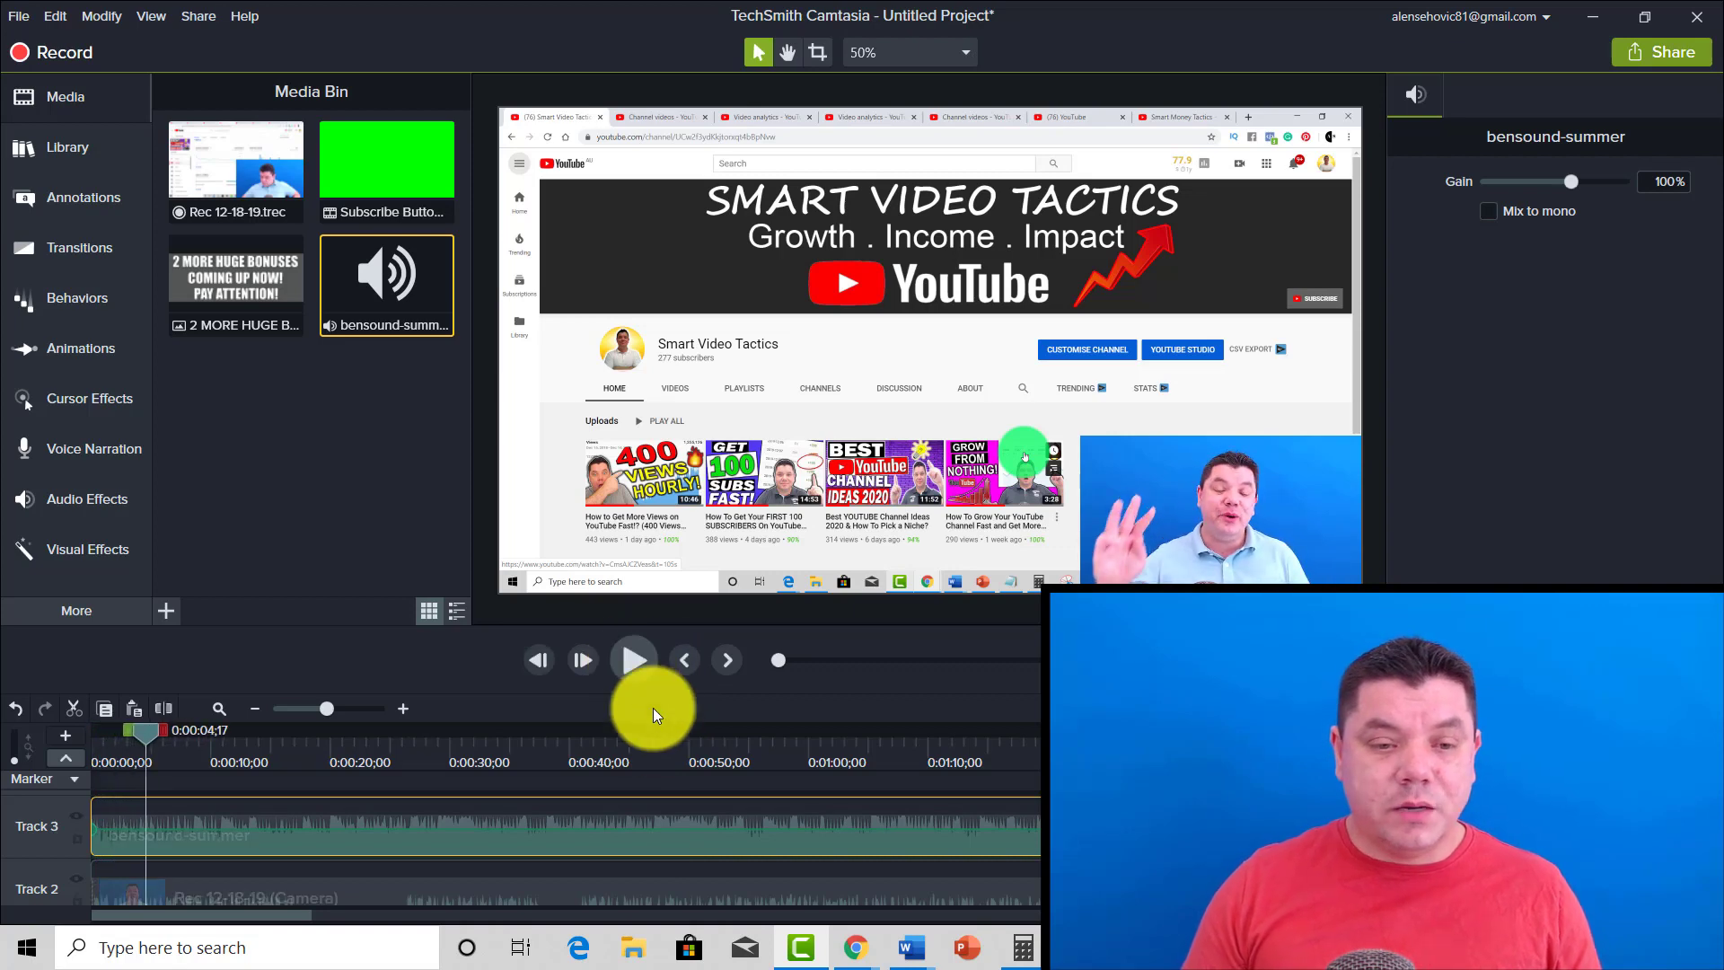
scroll(638, 821, "down", 1)
scroll(671, 846, "up", 1)
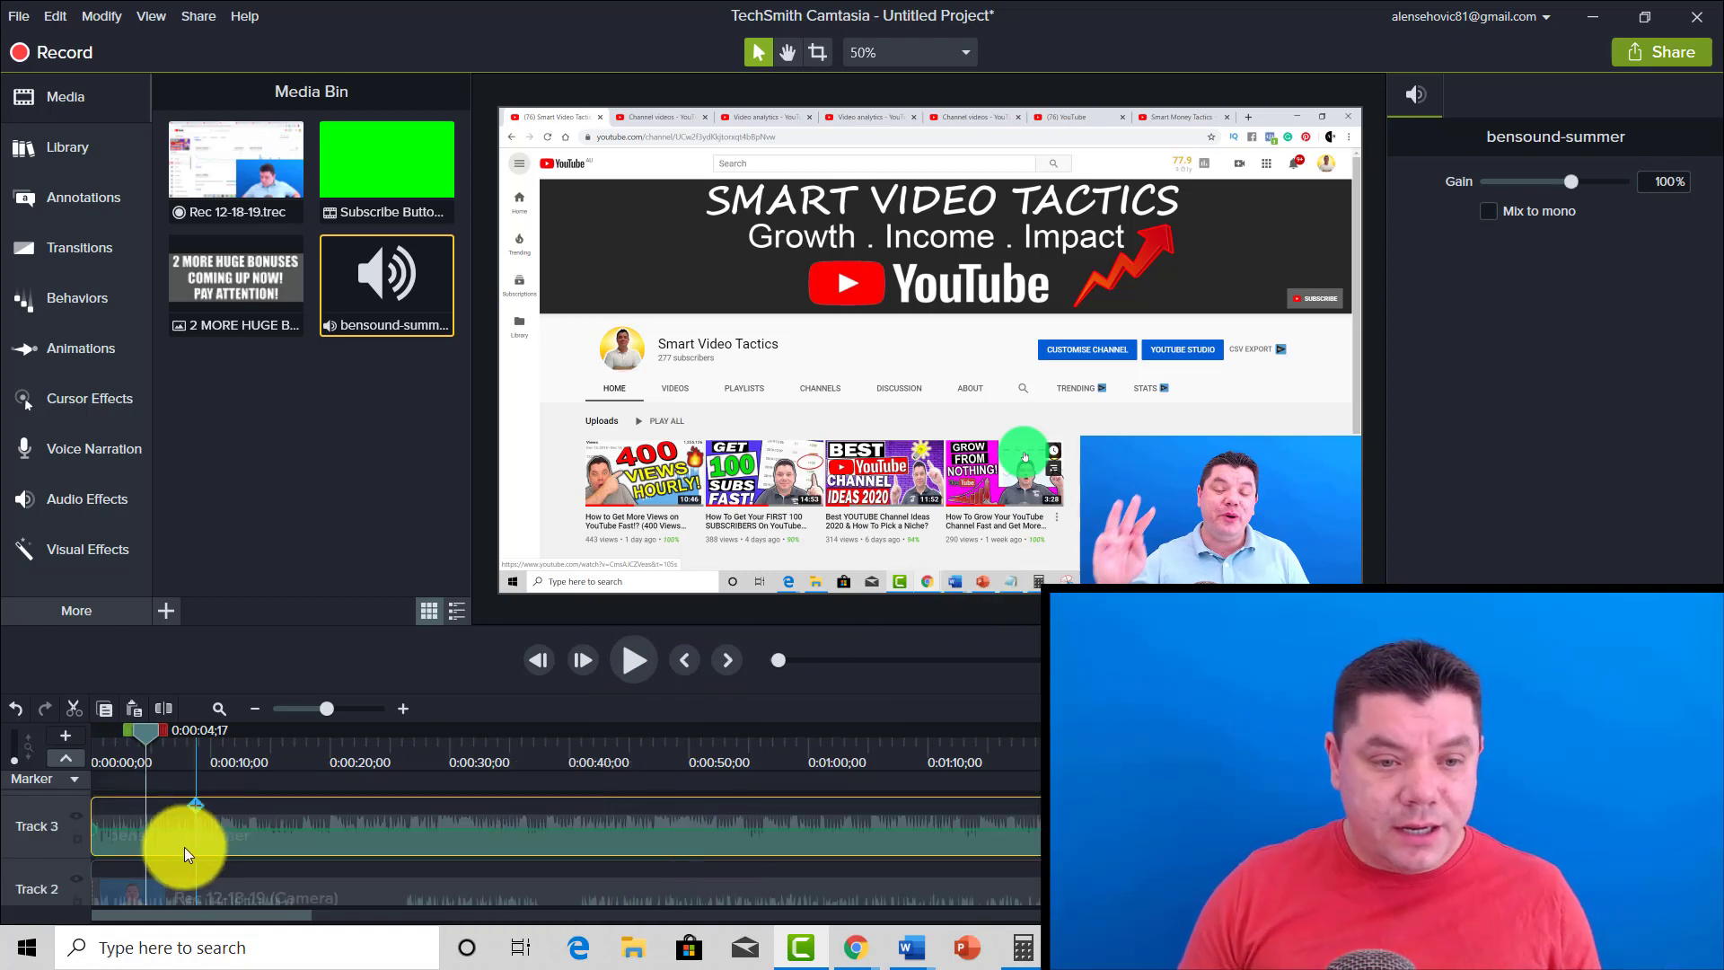
left_click_drag(202, 831, 205, 847)
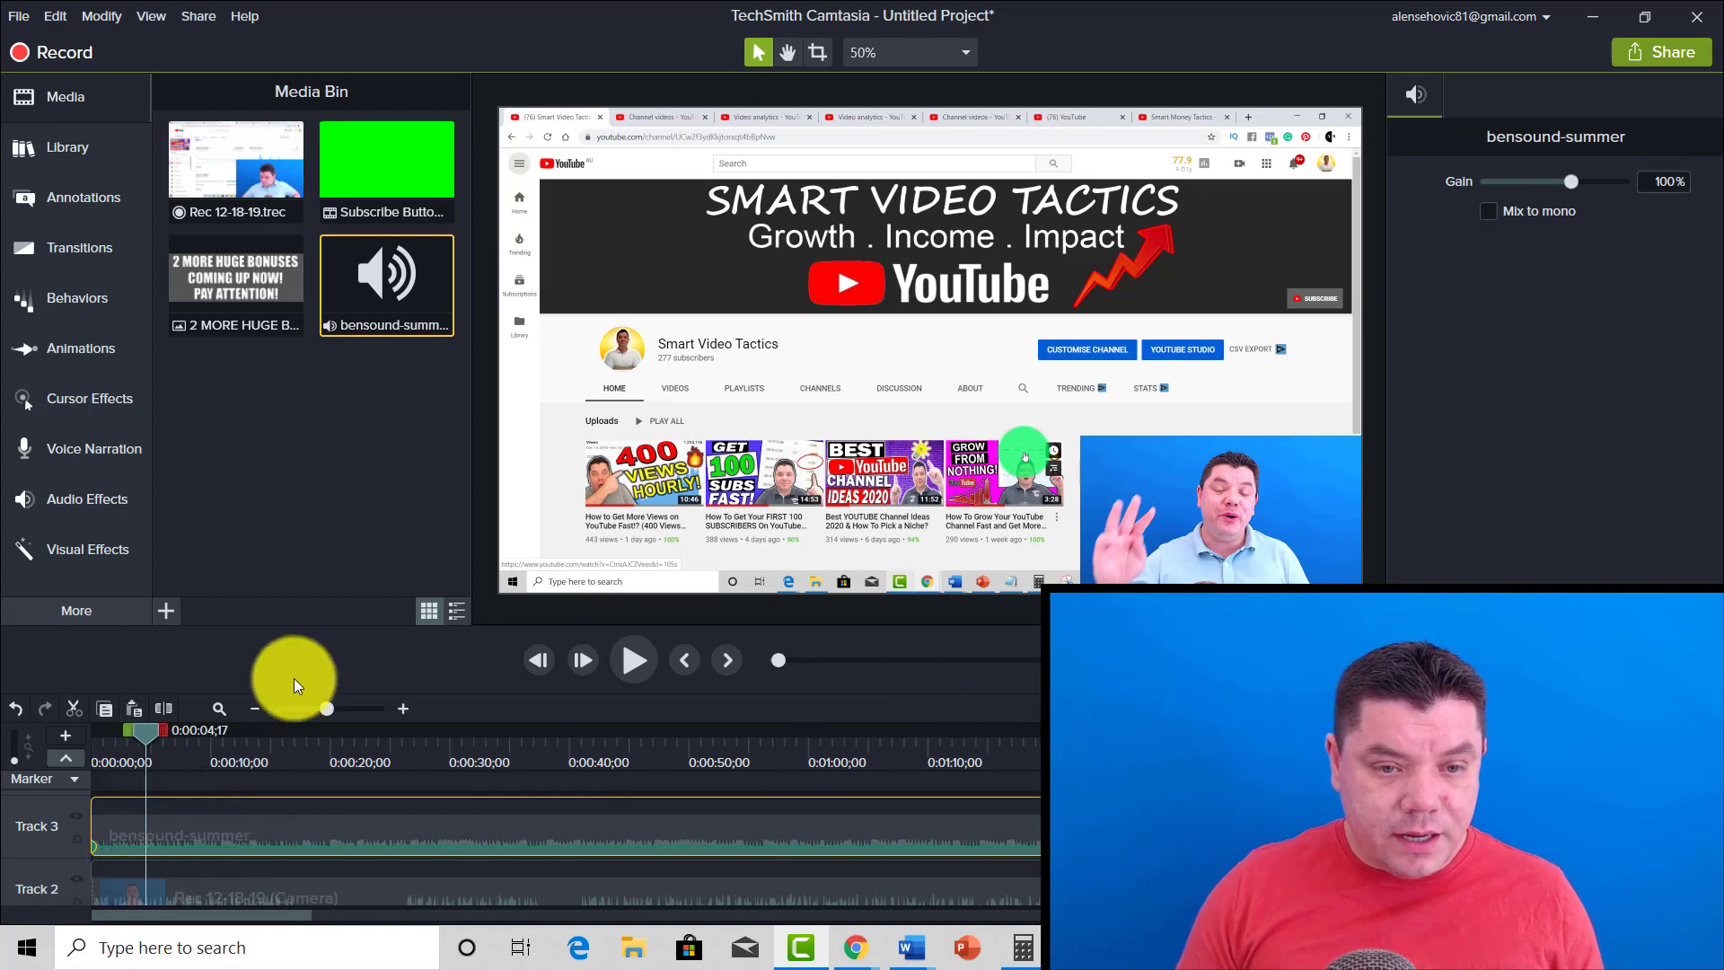
left_click(632, 661)
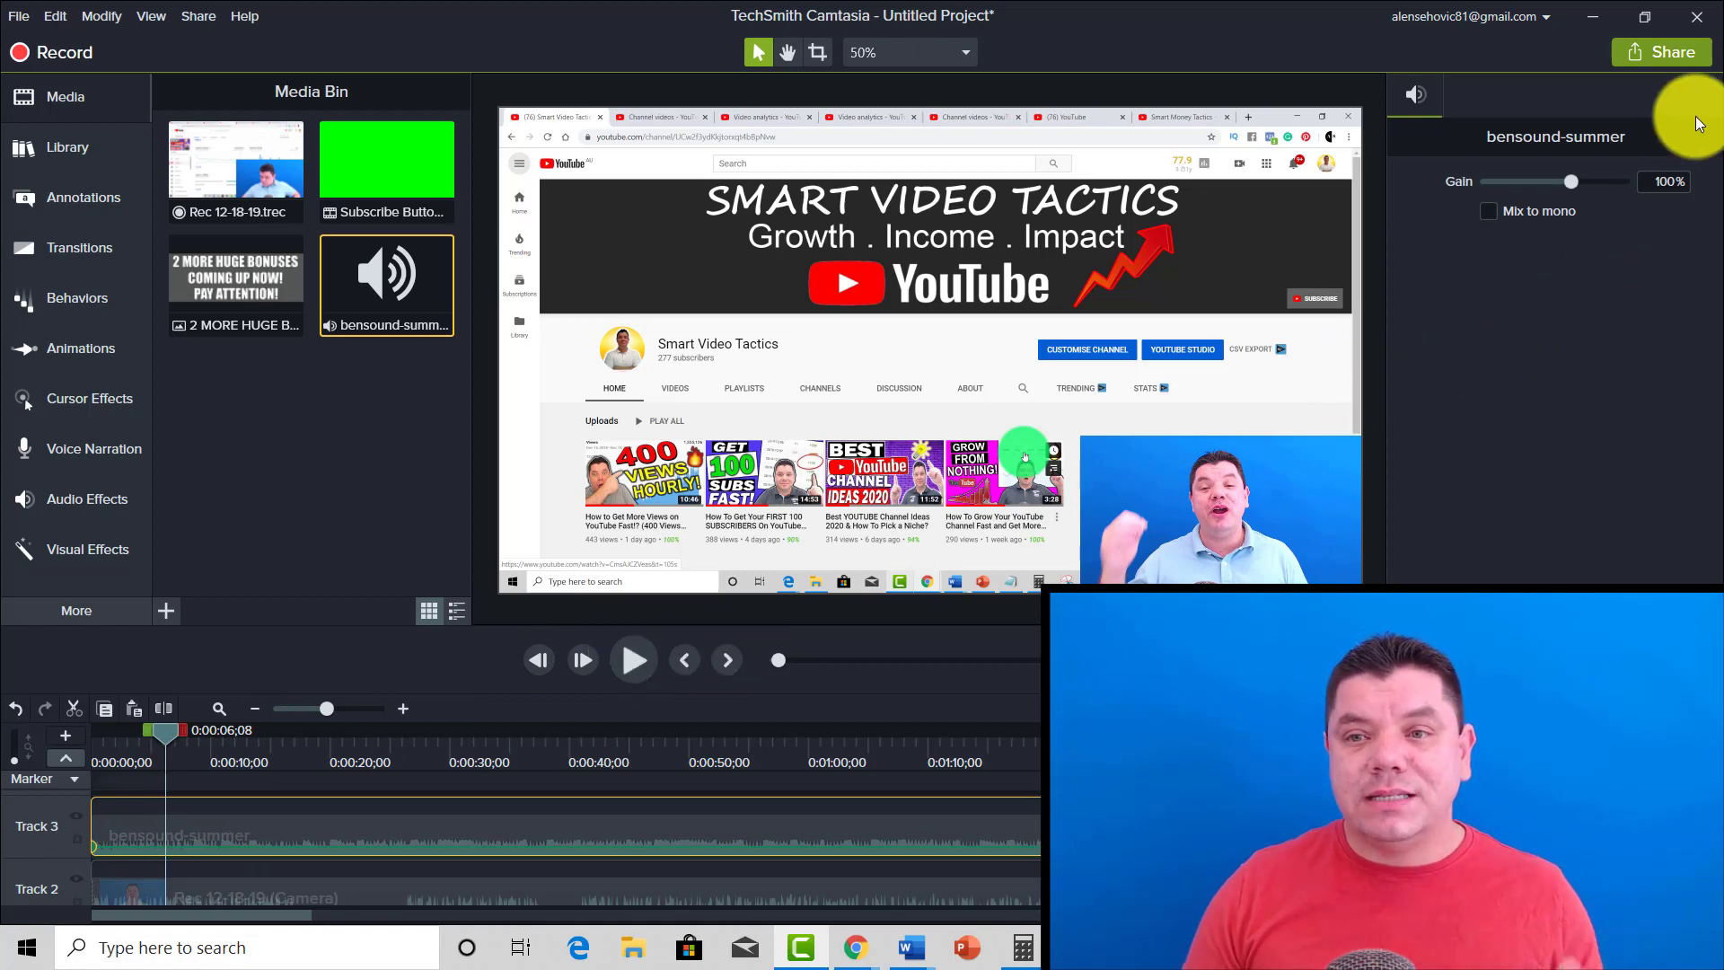
Set the bensound-summer clip's gain to 17% and play back the mix from 0:00:06;08.
left_click_drag(1562, 183, 1517, 186)
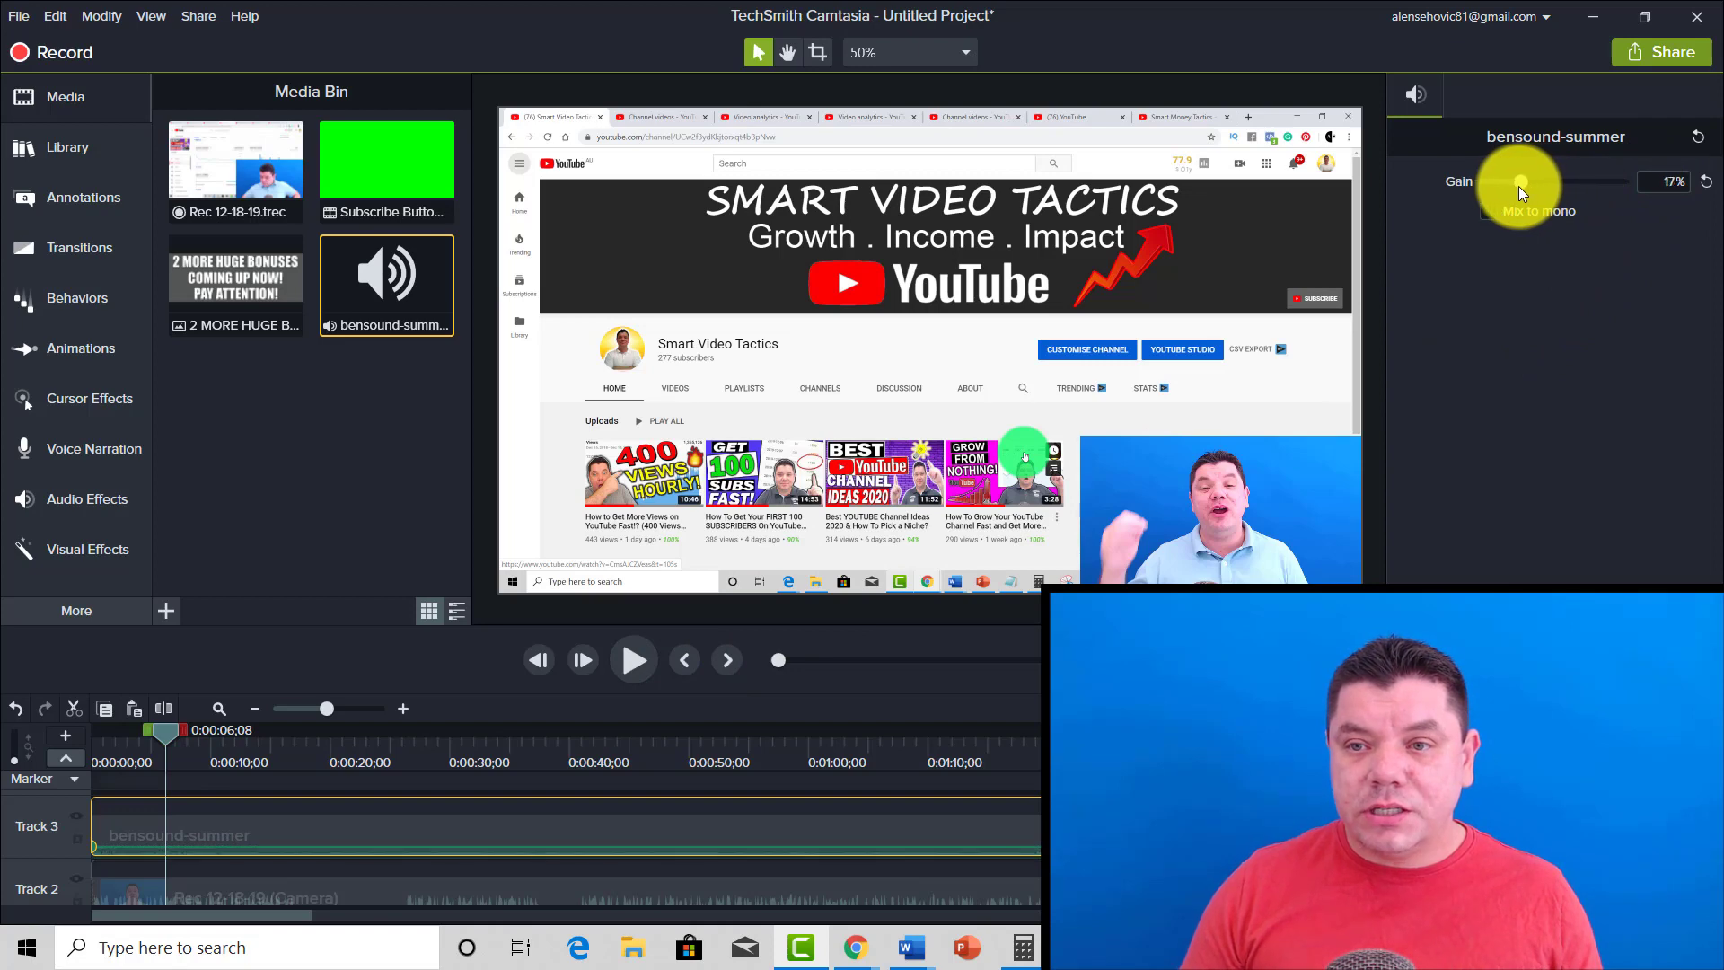
left_click(631, 660)
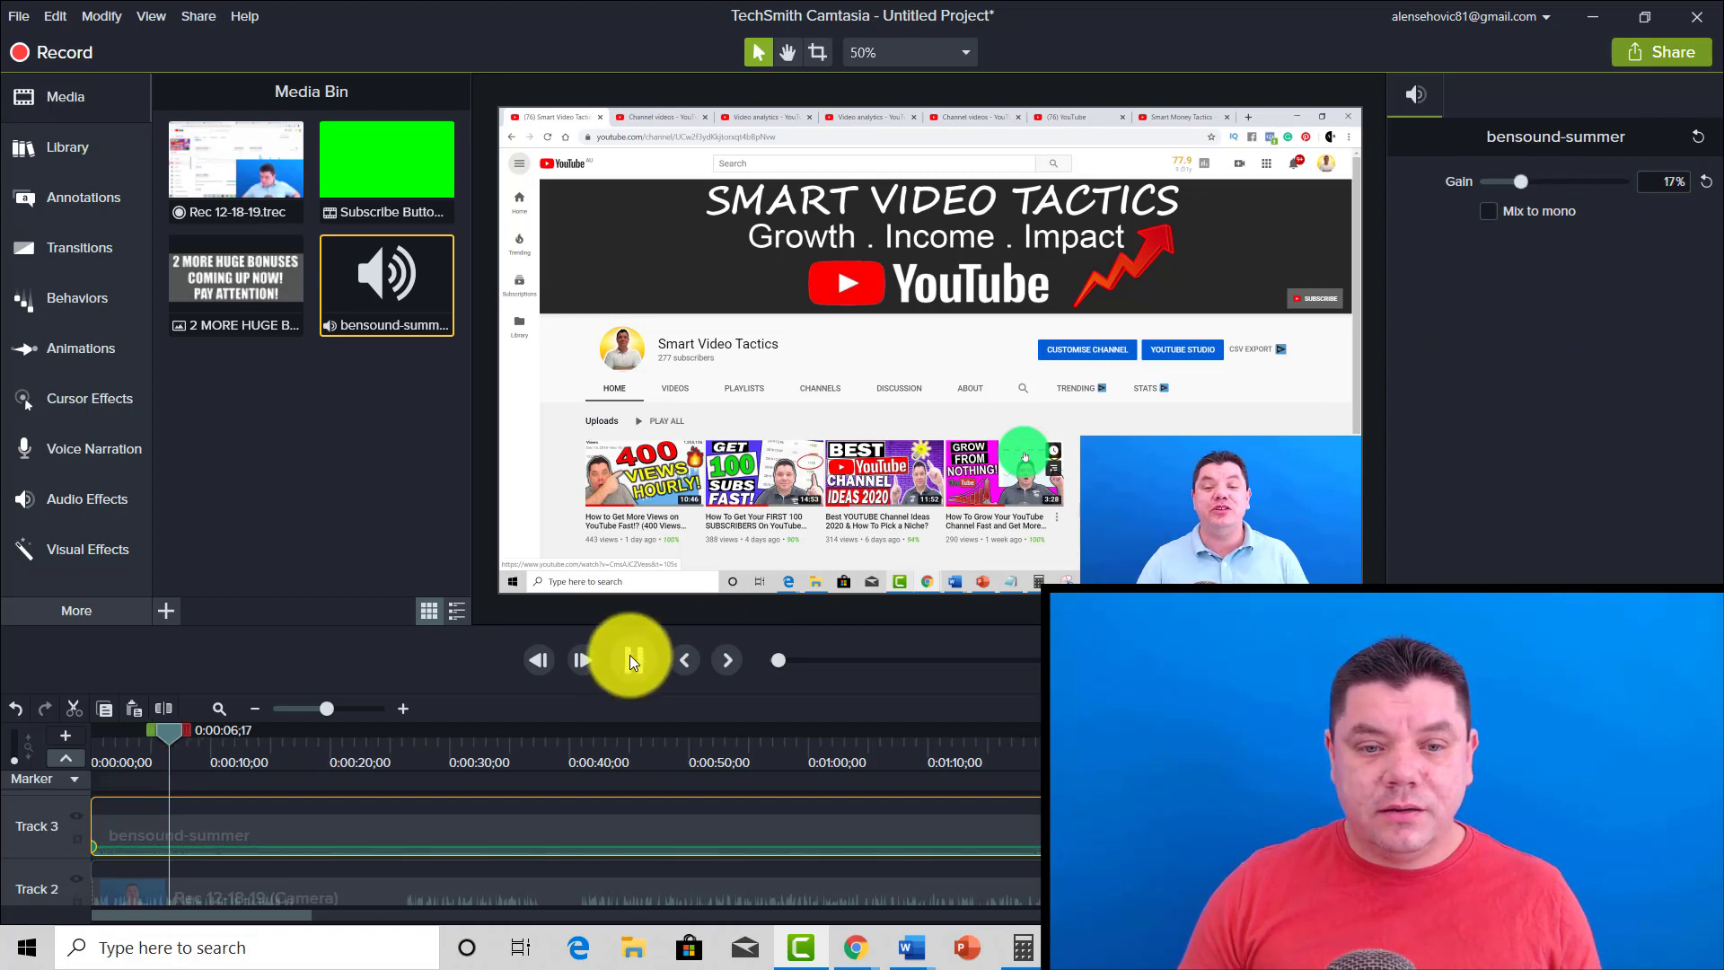
left_click(631, 661)
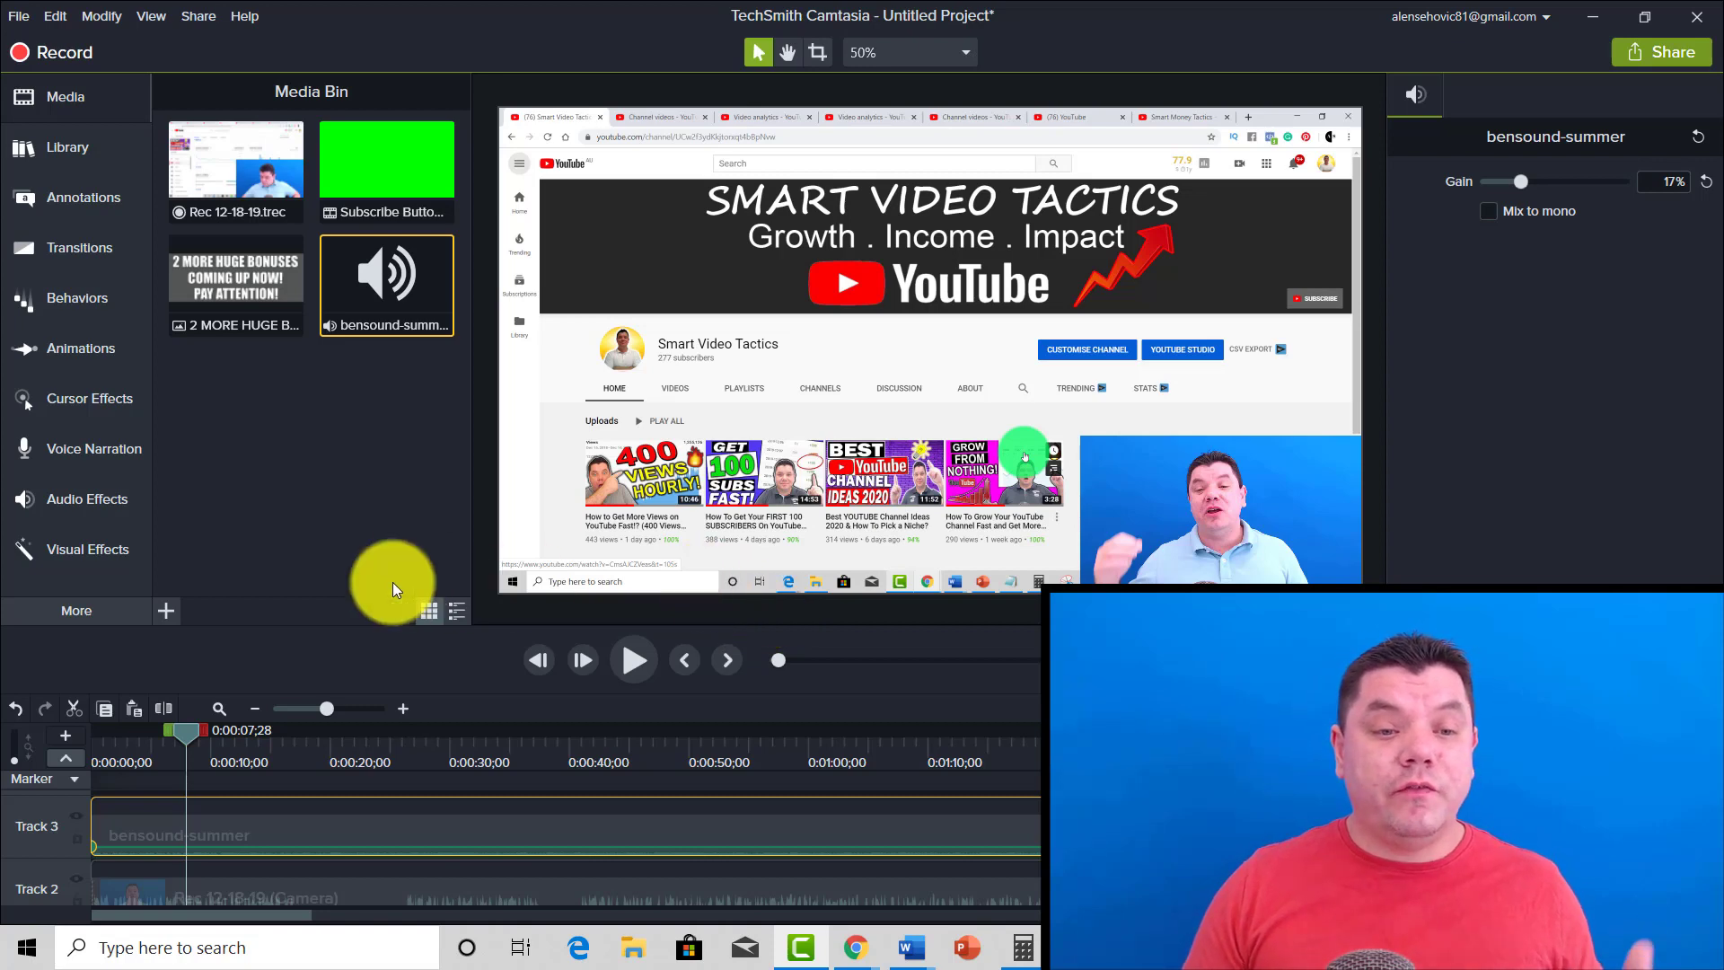
Apply the Noise Removal audio effect to the Rec 12-18-19 (Camera) clip on Track 2.
left_click(101, 503)
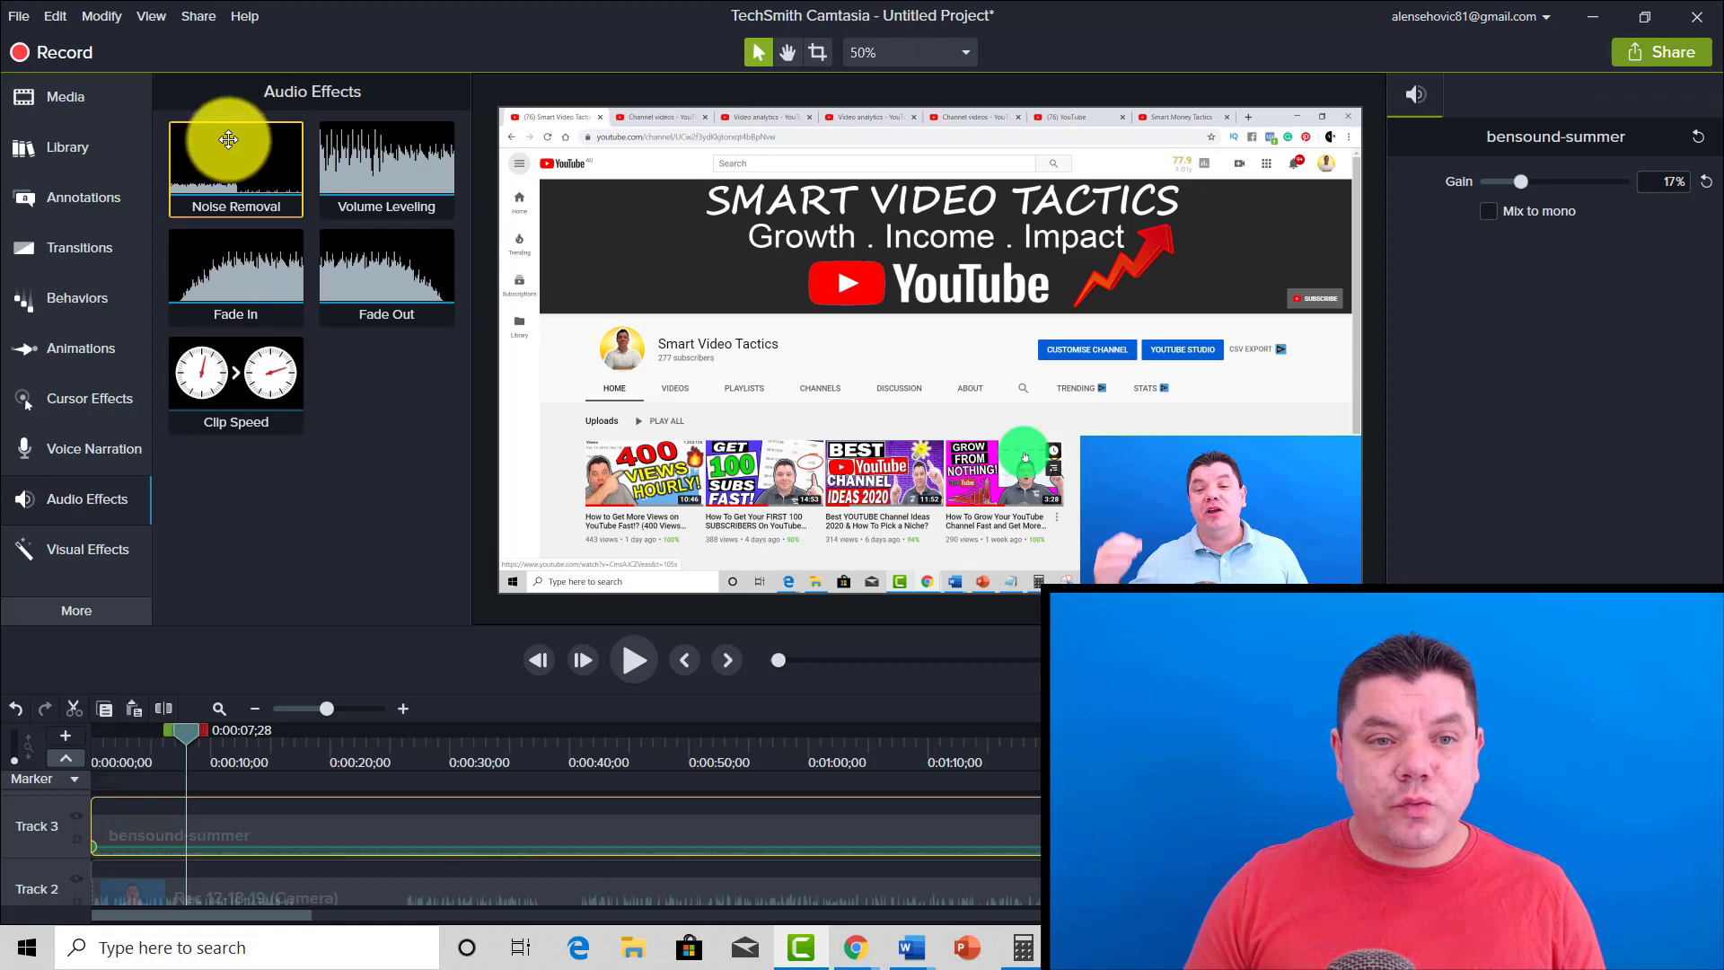
mouse_move(261, 180)
left_mouse_down()
mouse_move(435, 496)
mouse_move(543, 893)
mouse_move(525, 896)
mouse_move(540, 896)
mouse_move(262, 201)
left_mouse_up()
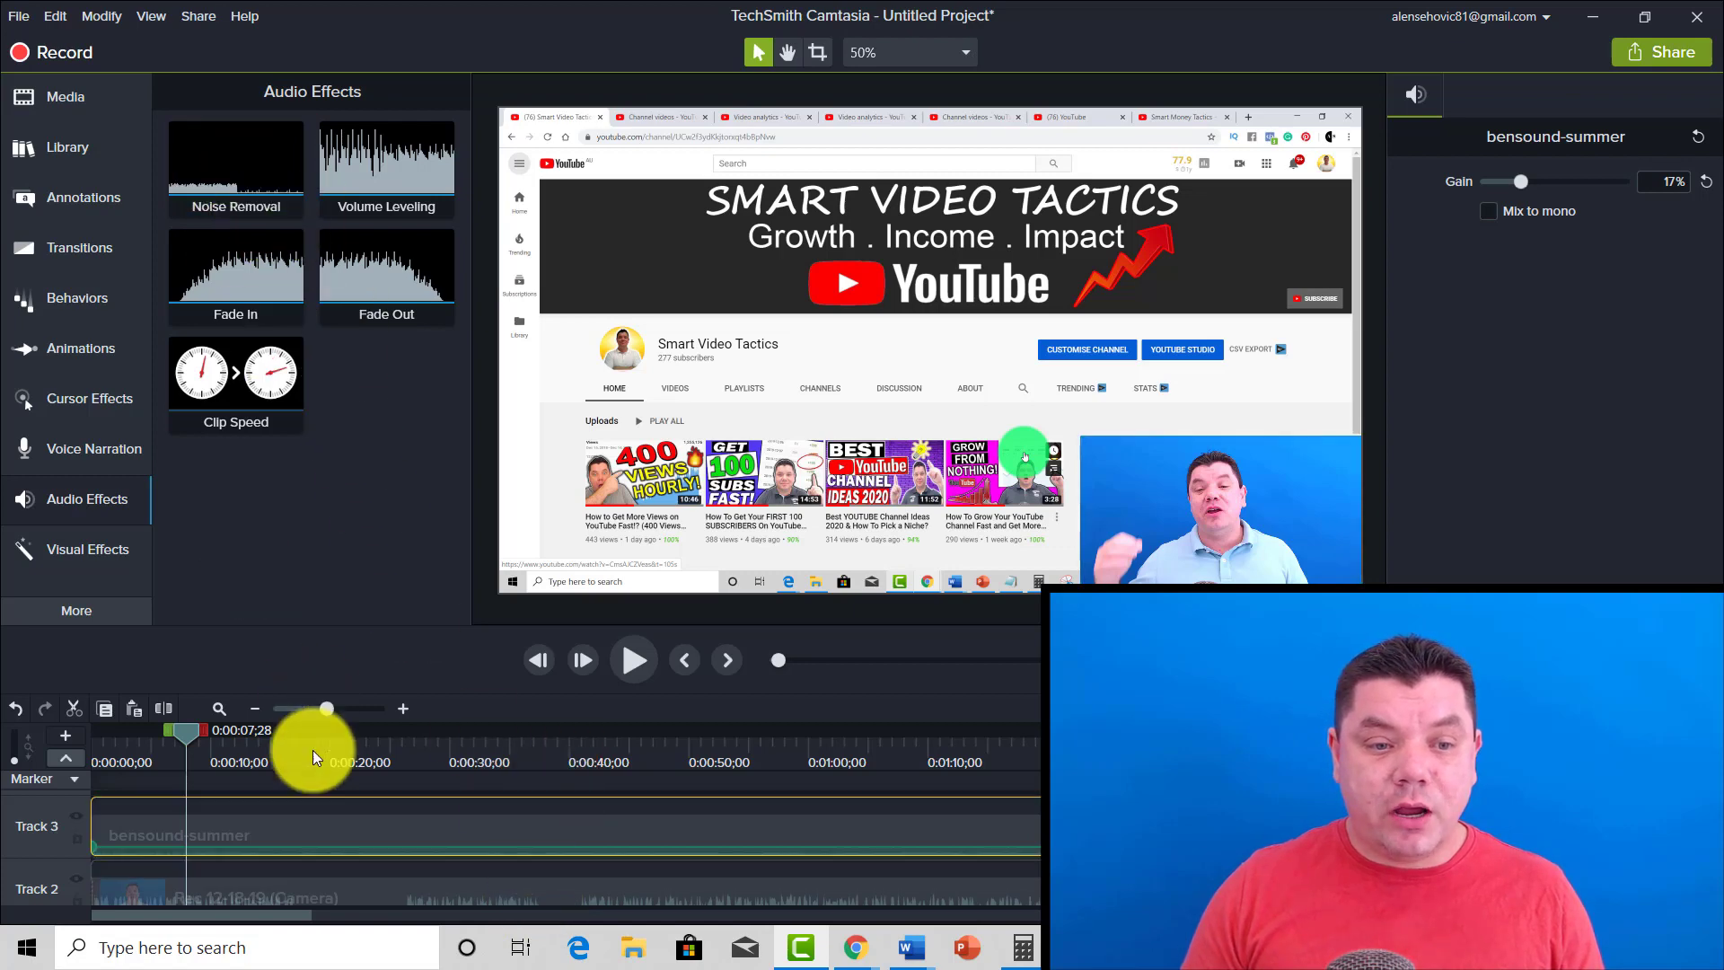
scroll(76, 880, "down", 1)
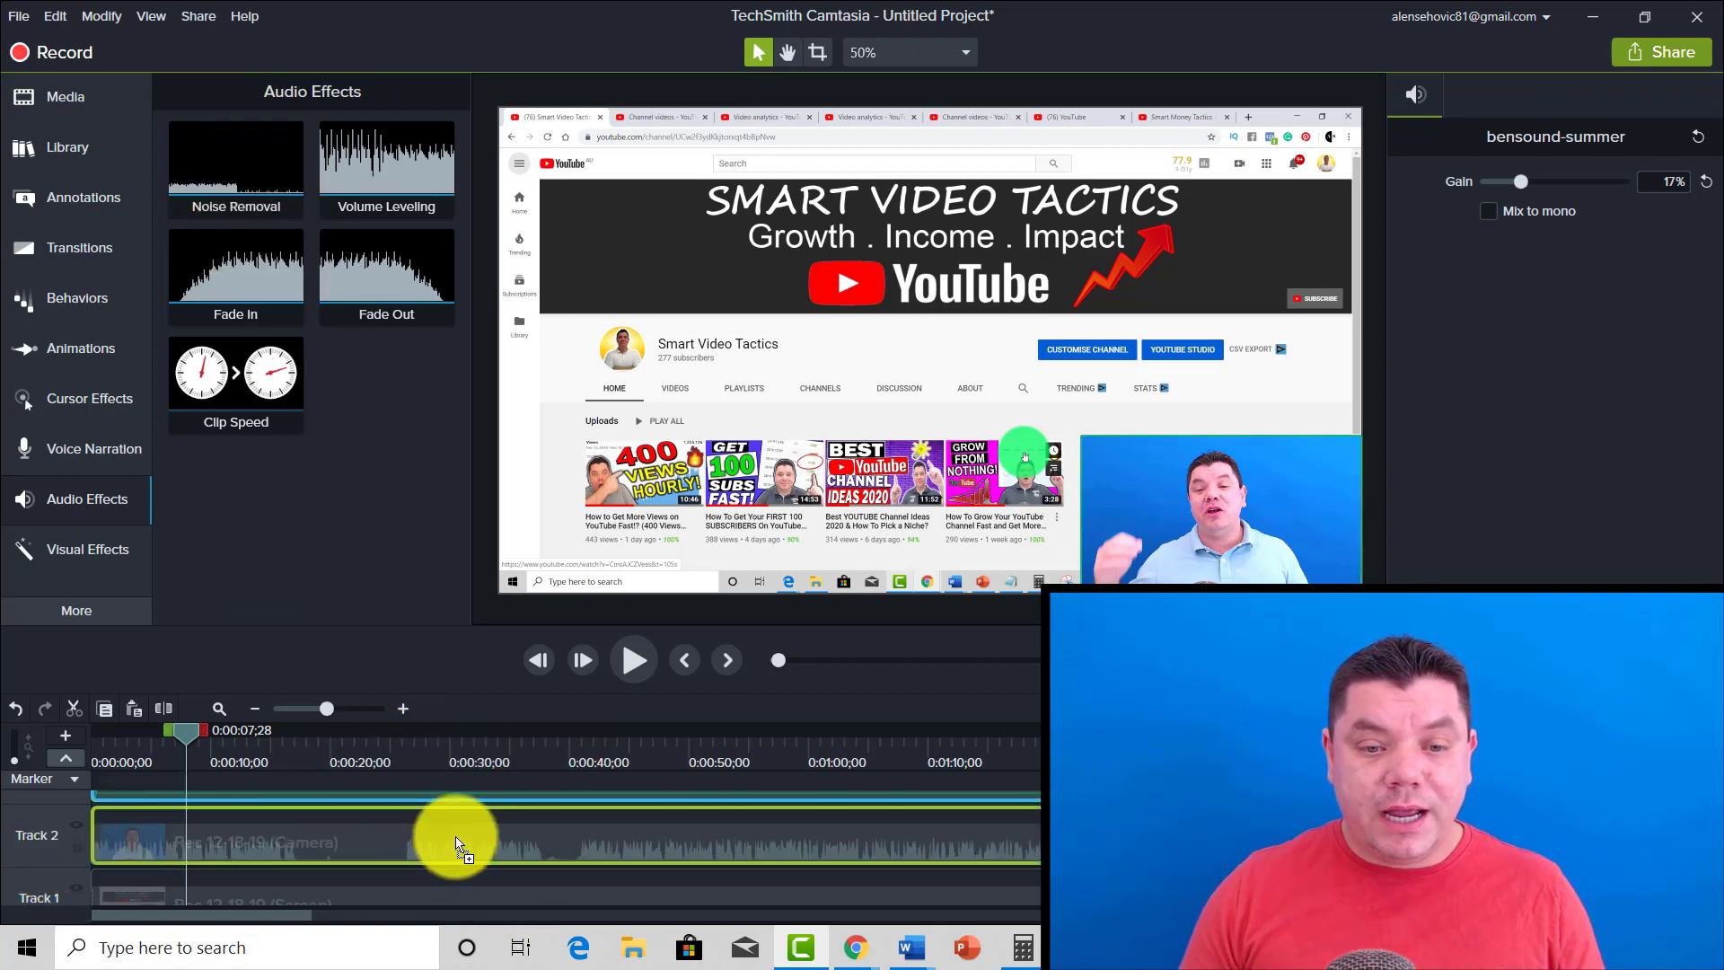
left_click(472, 820)
left_click_drag(473, 821, 472, 821)
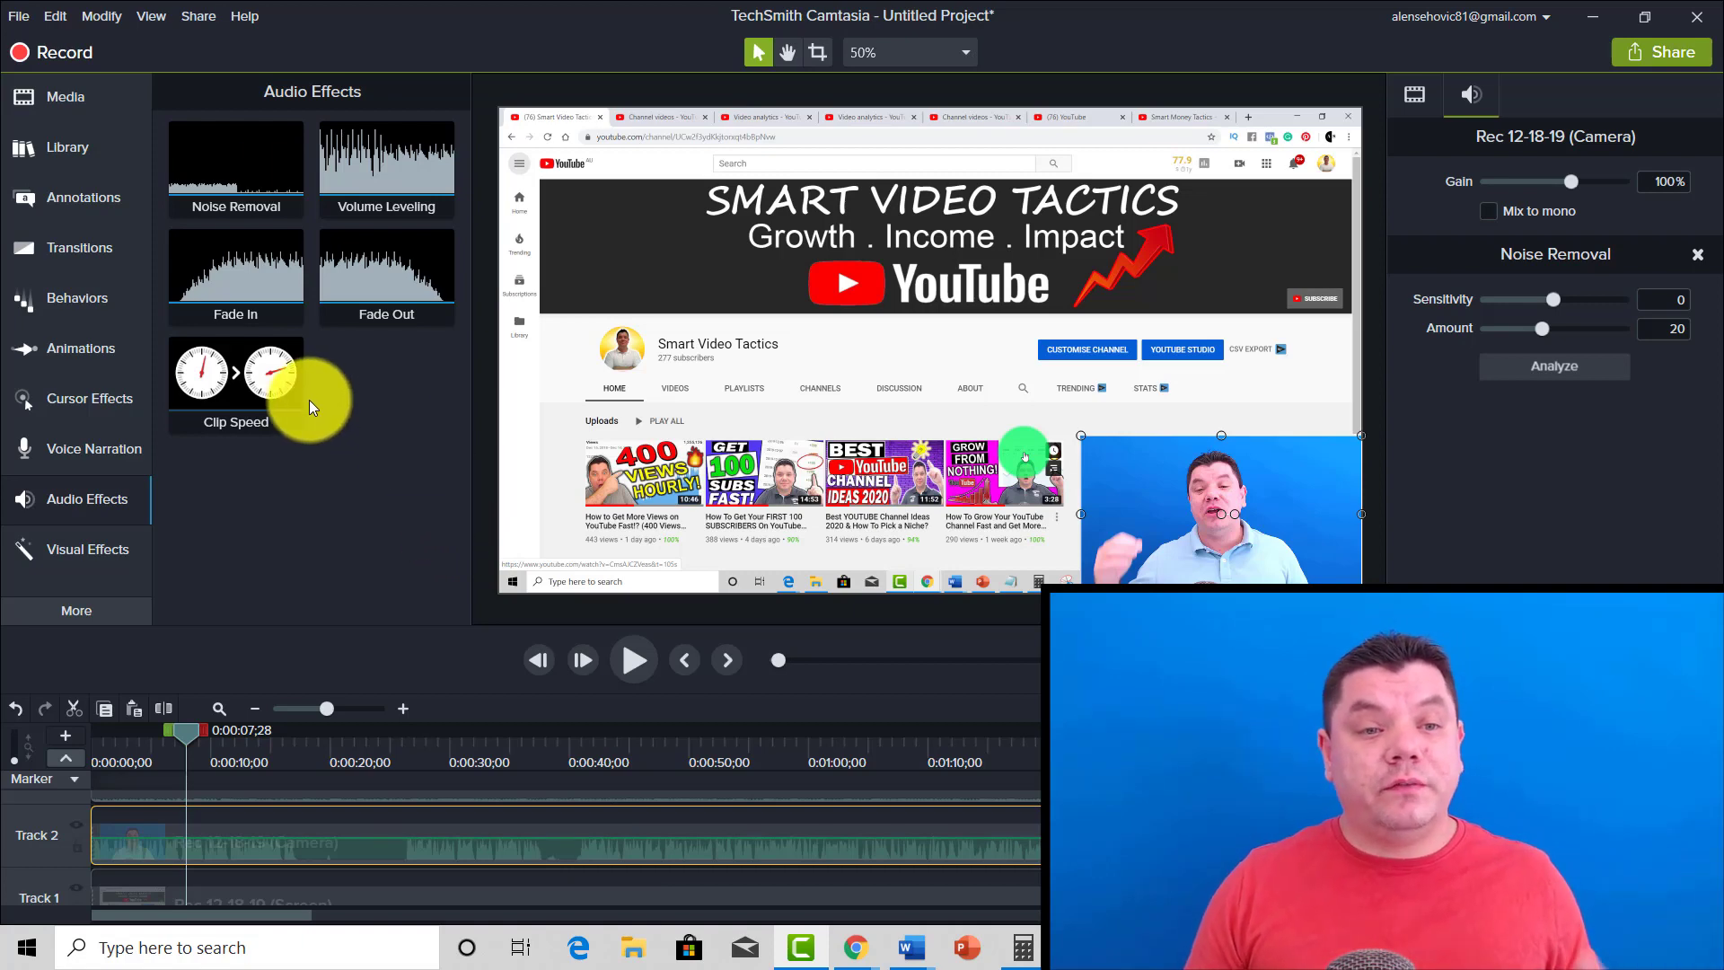
Look over the Fade In and Fade Out audio effects, and switch to the browser showing the Smart Video Tactics channel.
left_click(235, 270)
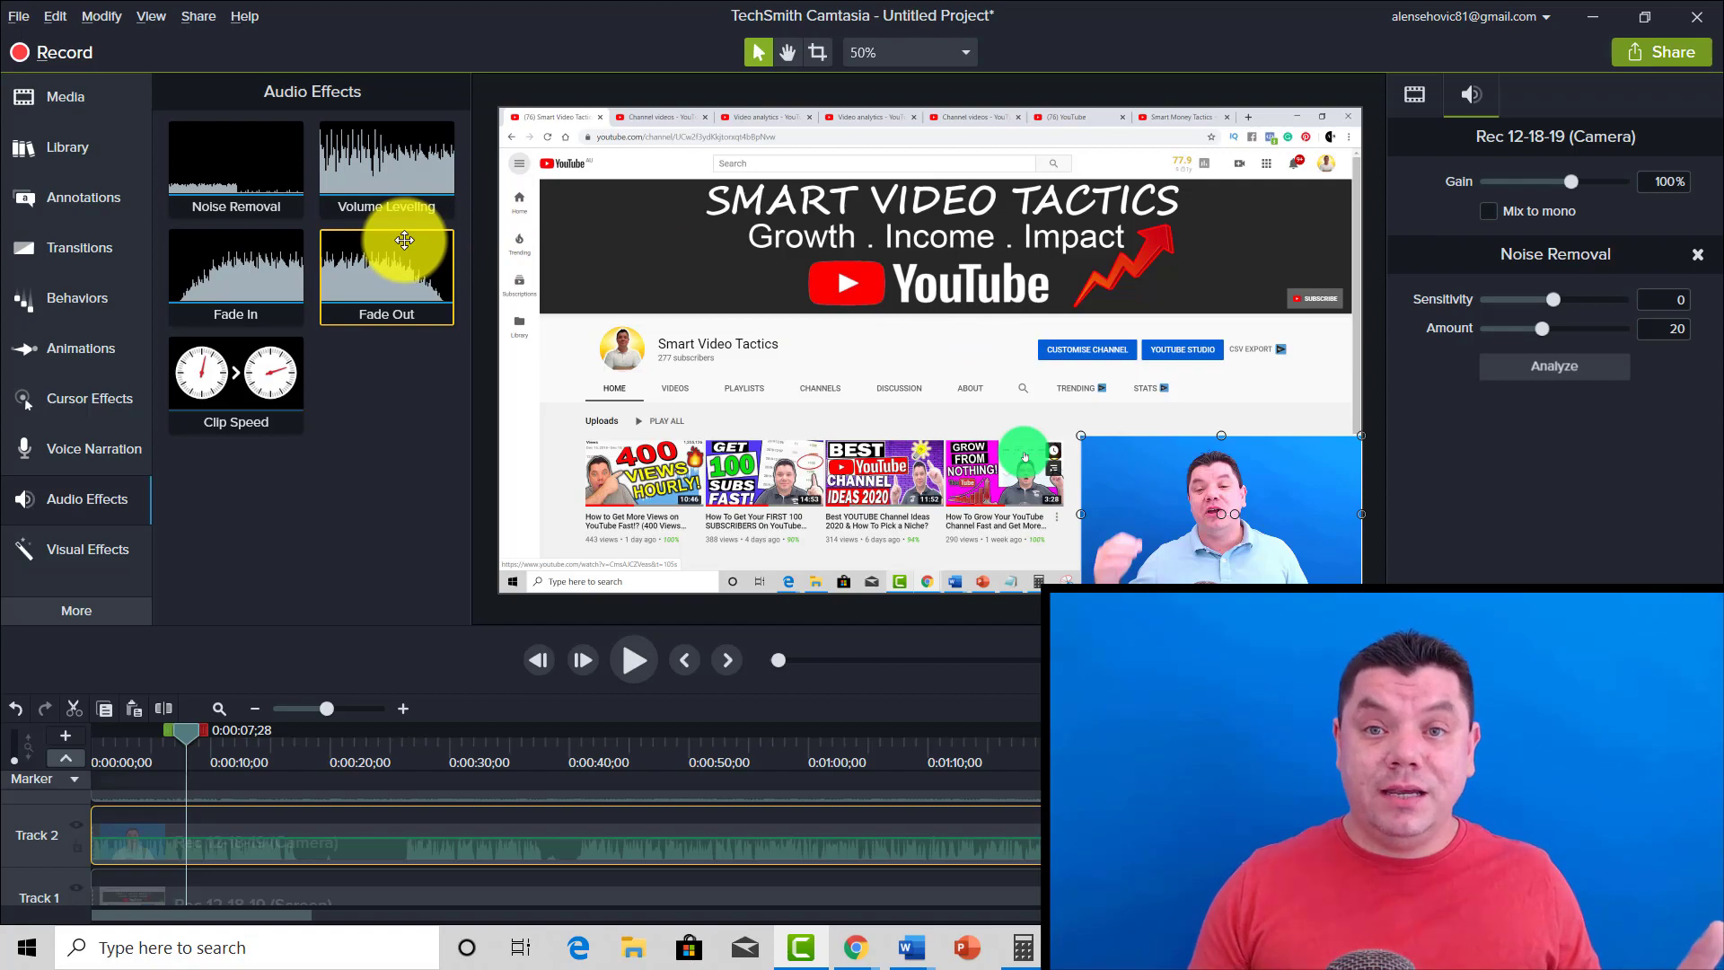
key("alt+Tab")
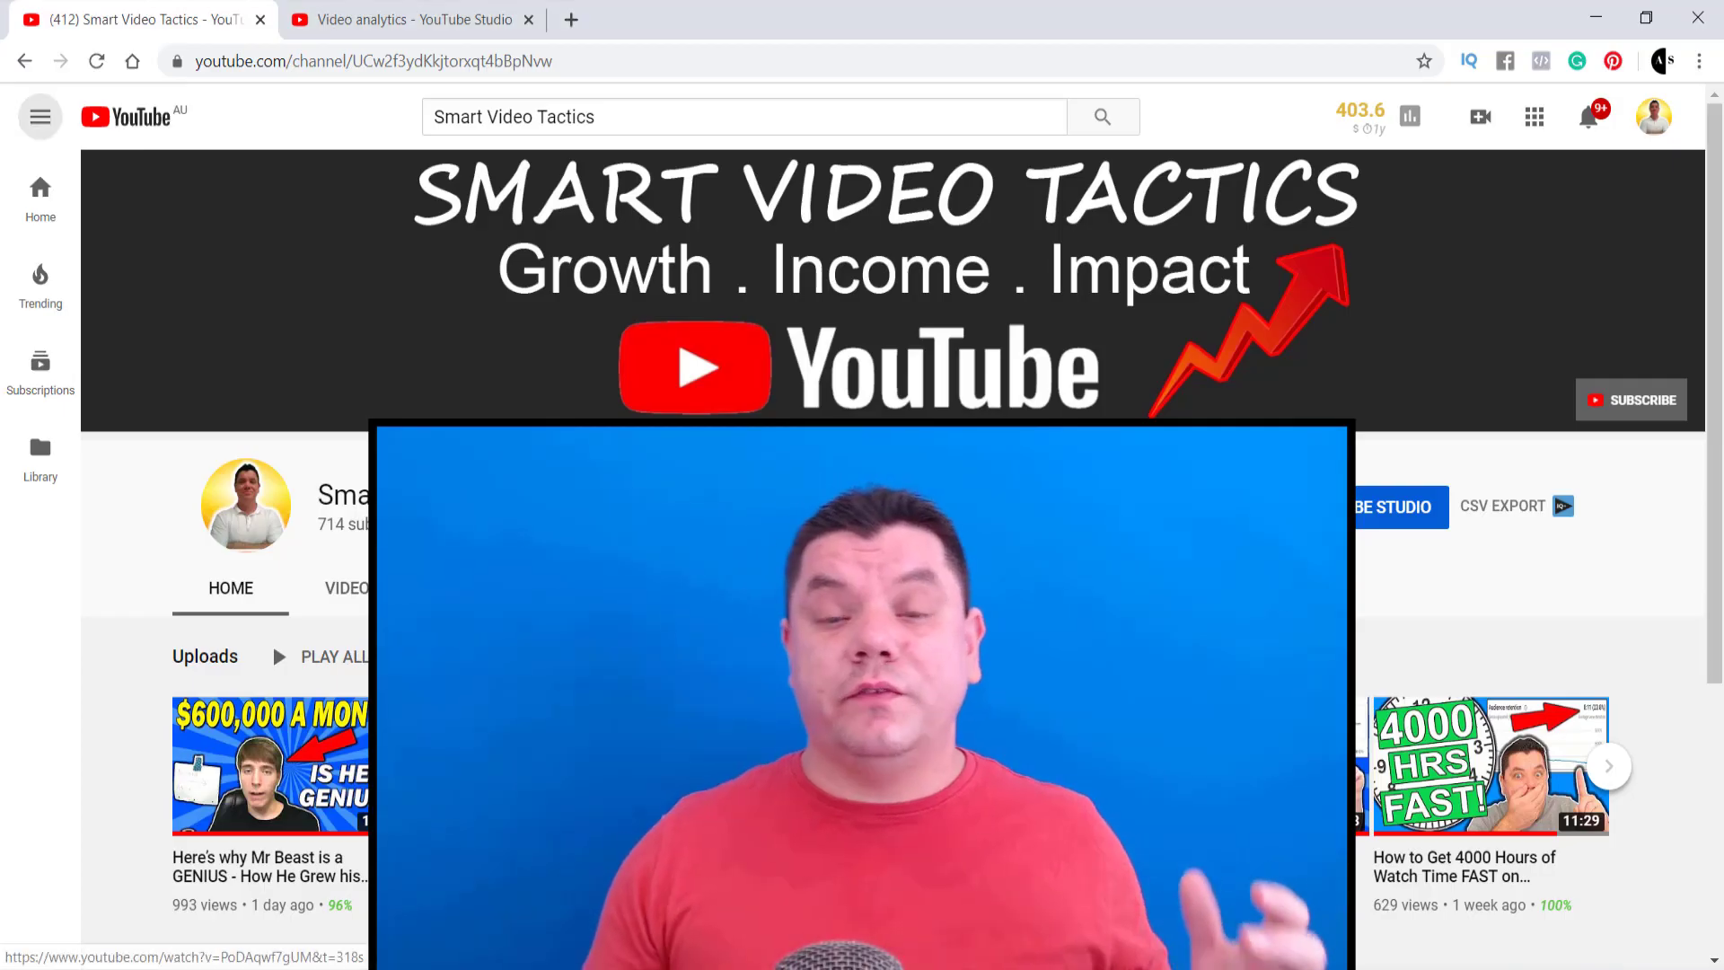